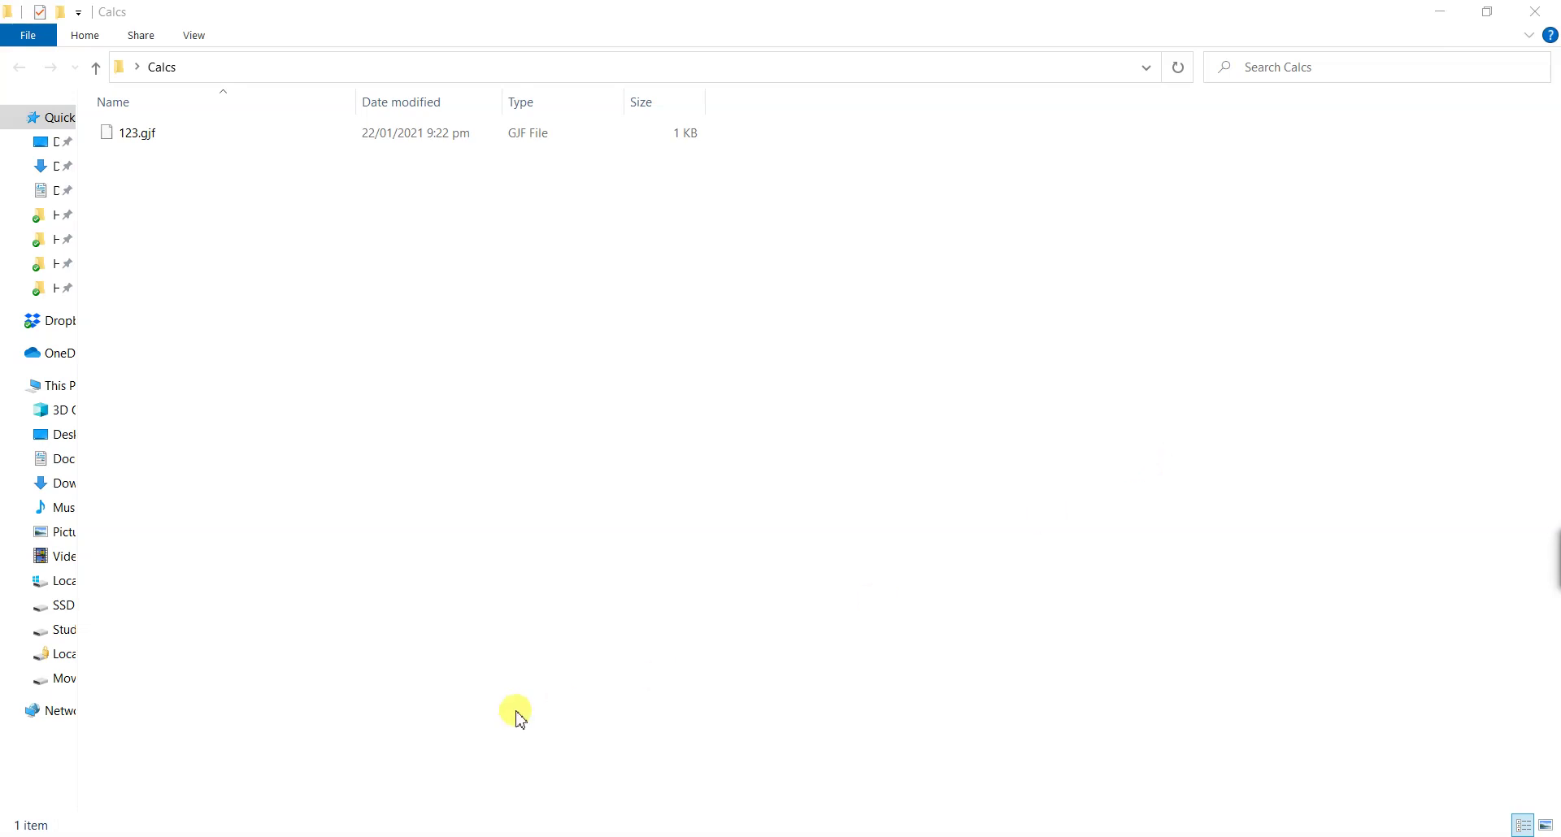
Step: Launch GaussView and move the new molecule window clear of the main control window
key("super")
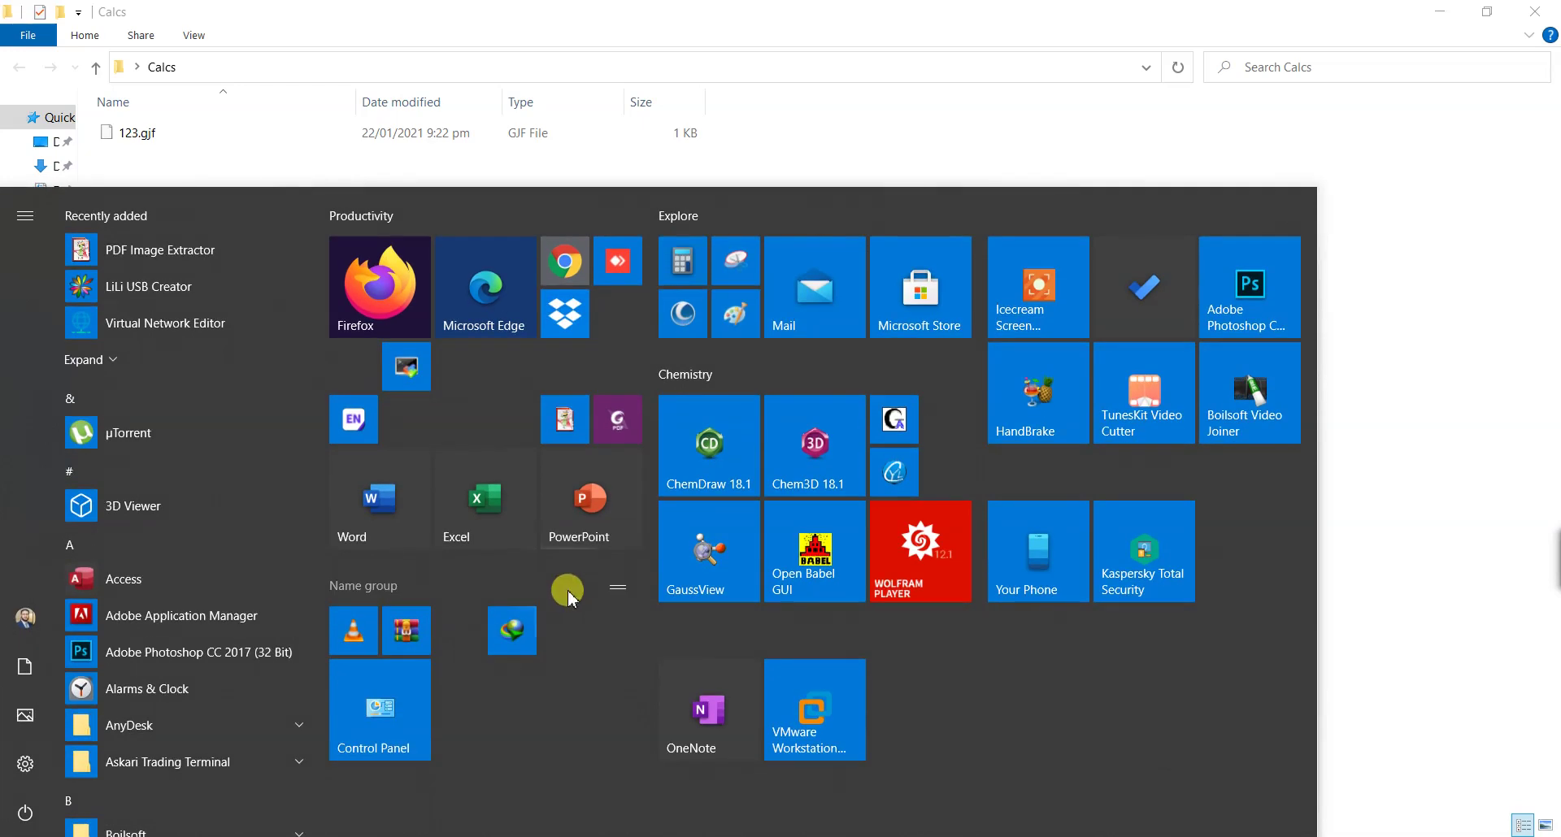
left_click(670, 568)
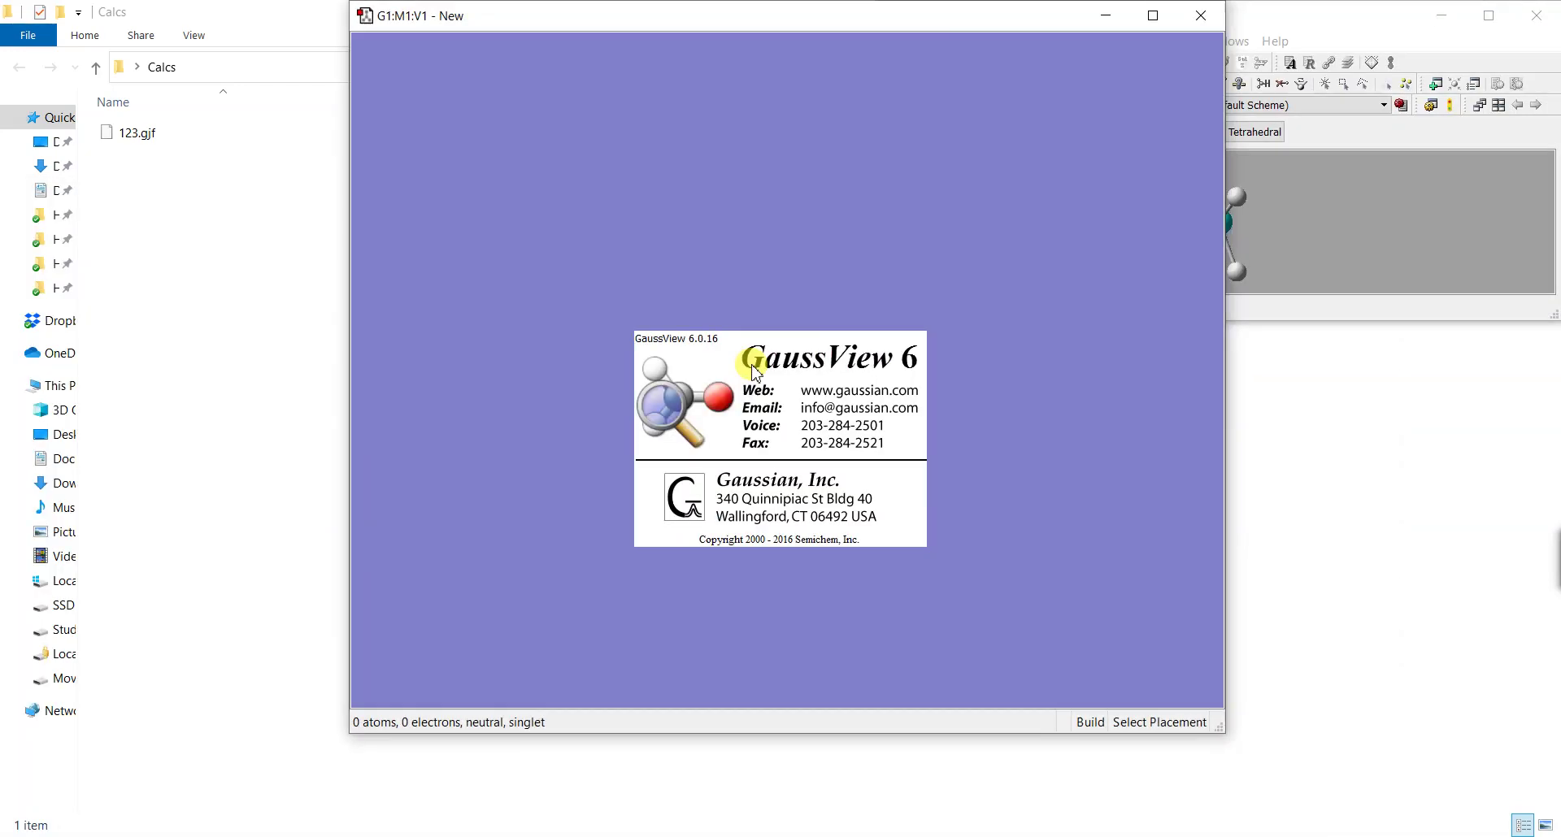
left_click_drag(933, 22, 593, 25)
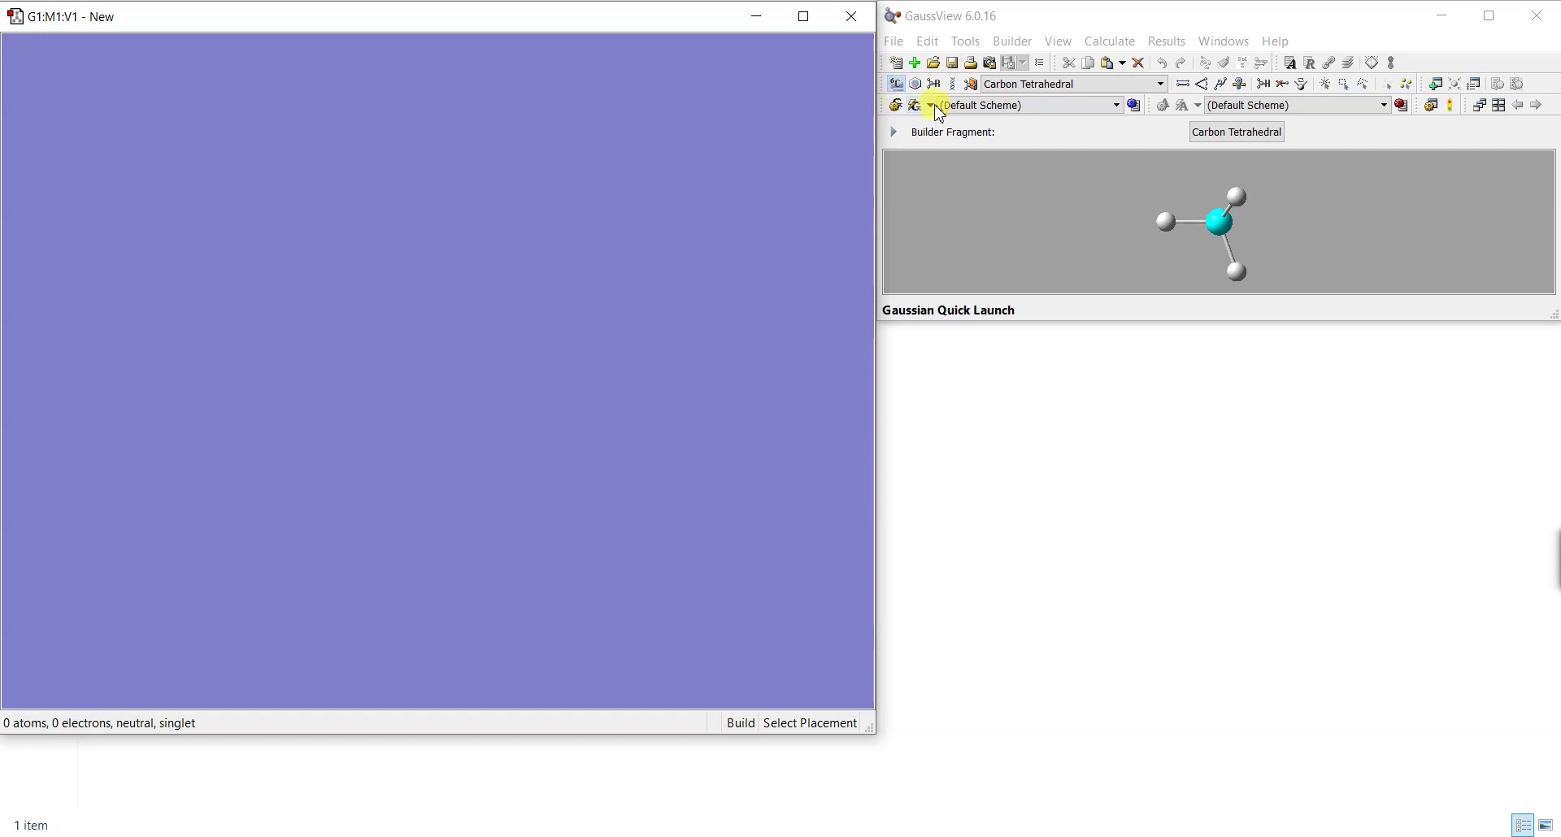
left_click(905, 46)
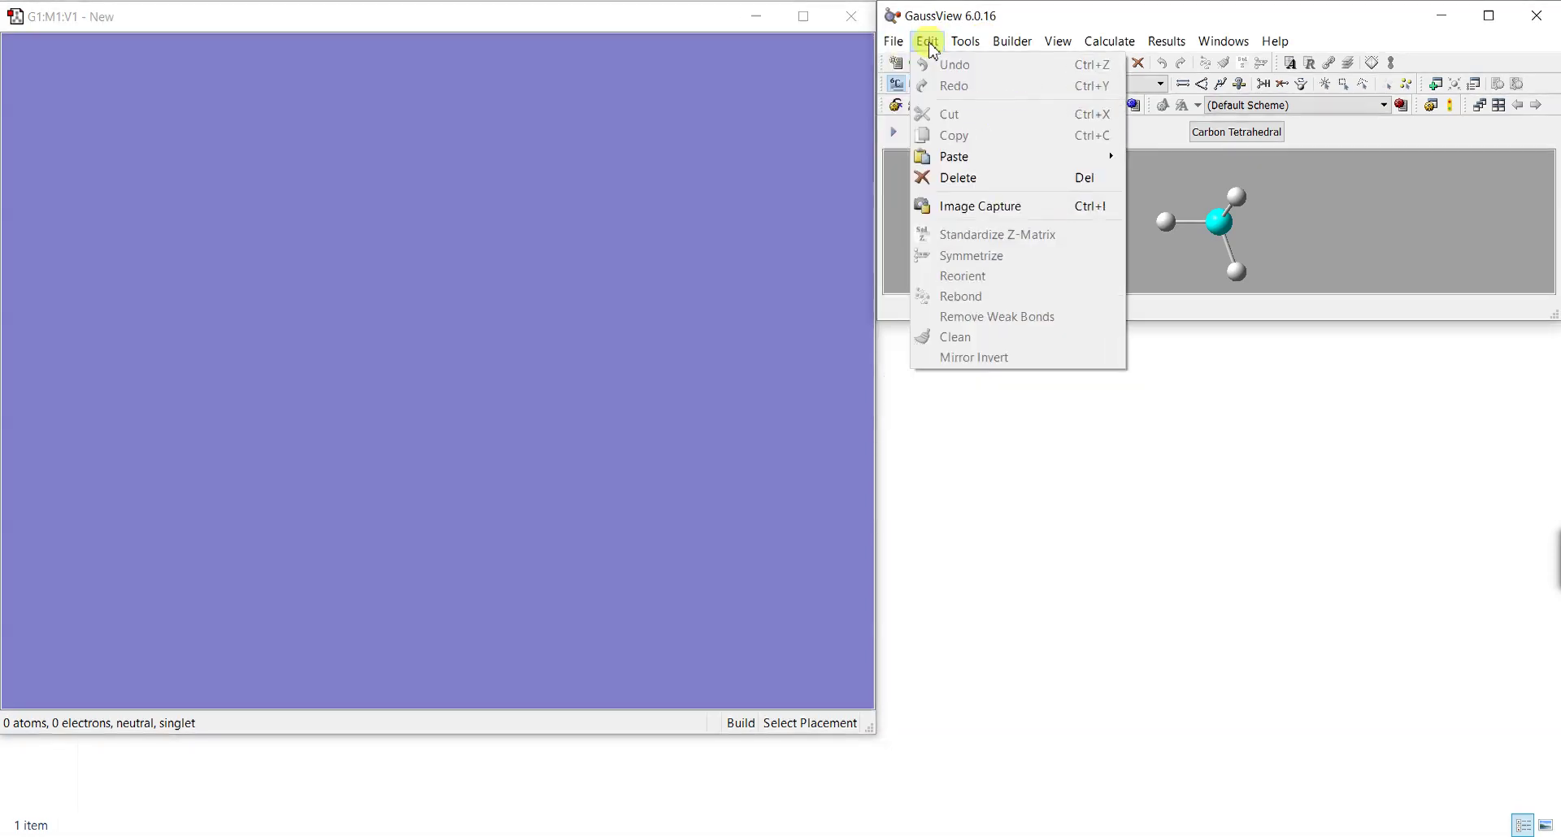
left_click(1276, 41)
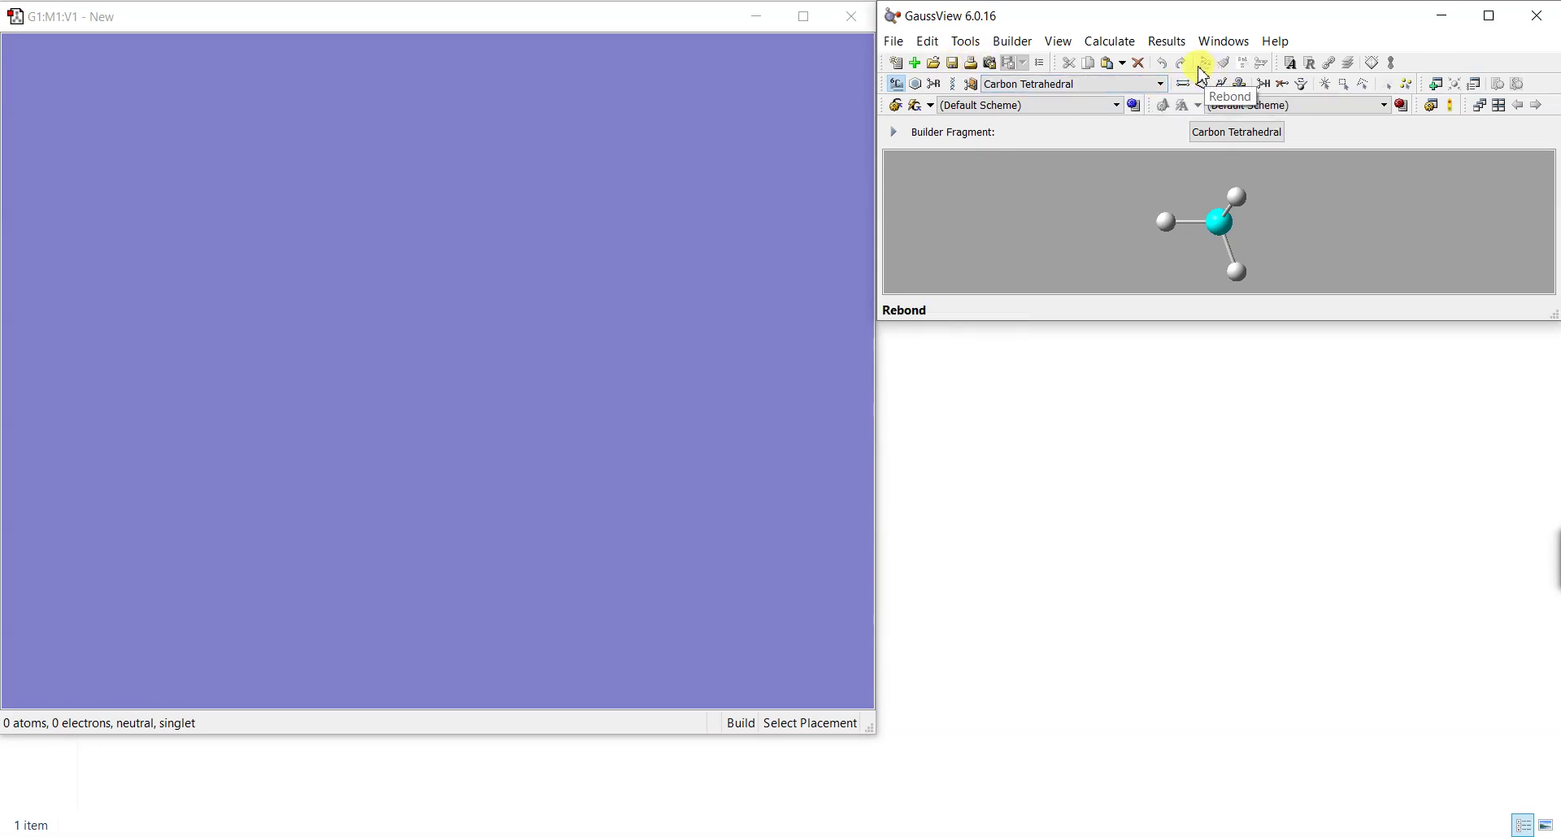
Step: Bring up the Element Fragments palette, place it directly below the main control window, and close it
left_click(899, 86)
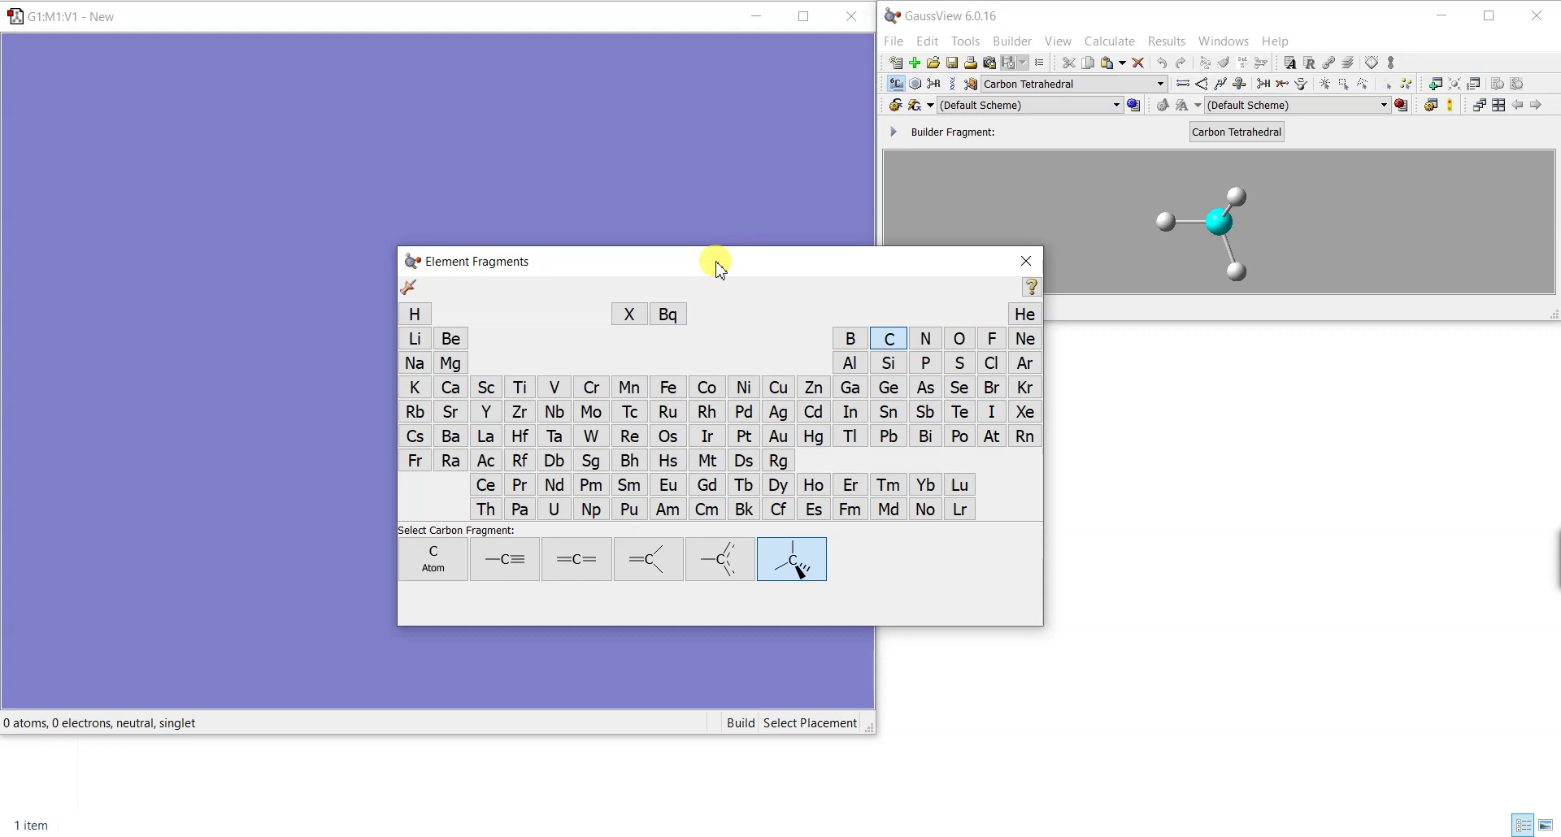
left_click_drag(720, 270, 1187, 348)
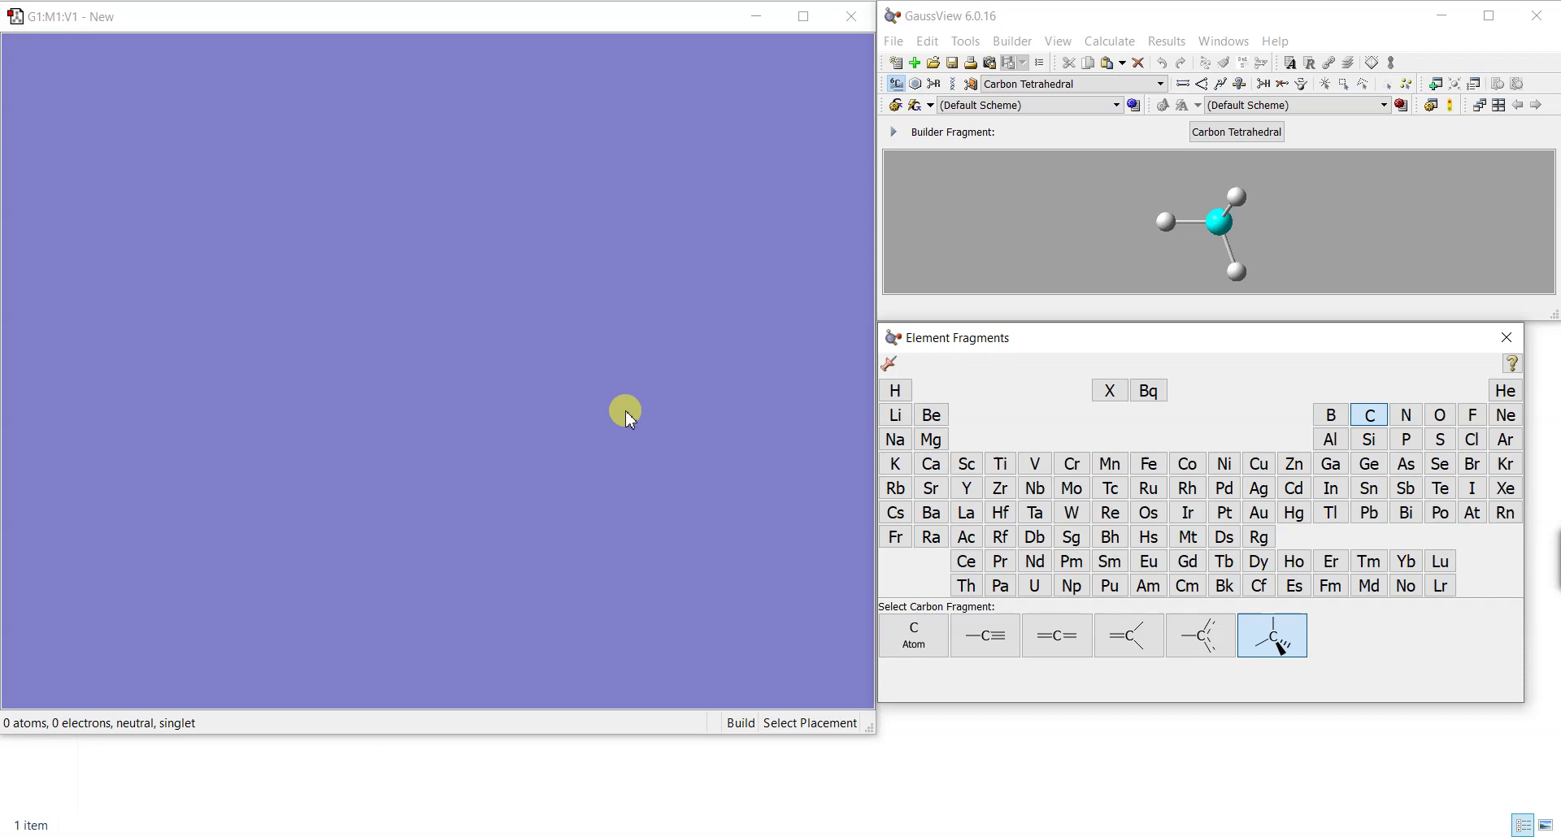
left_click(1507, 341)
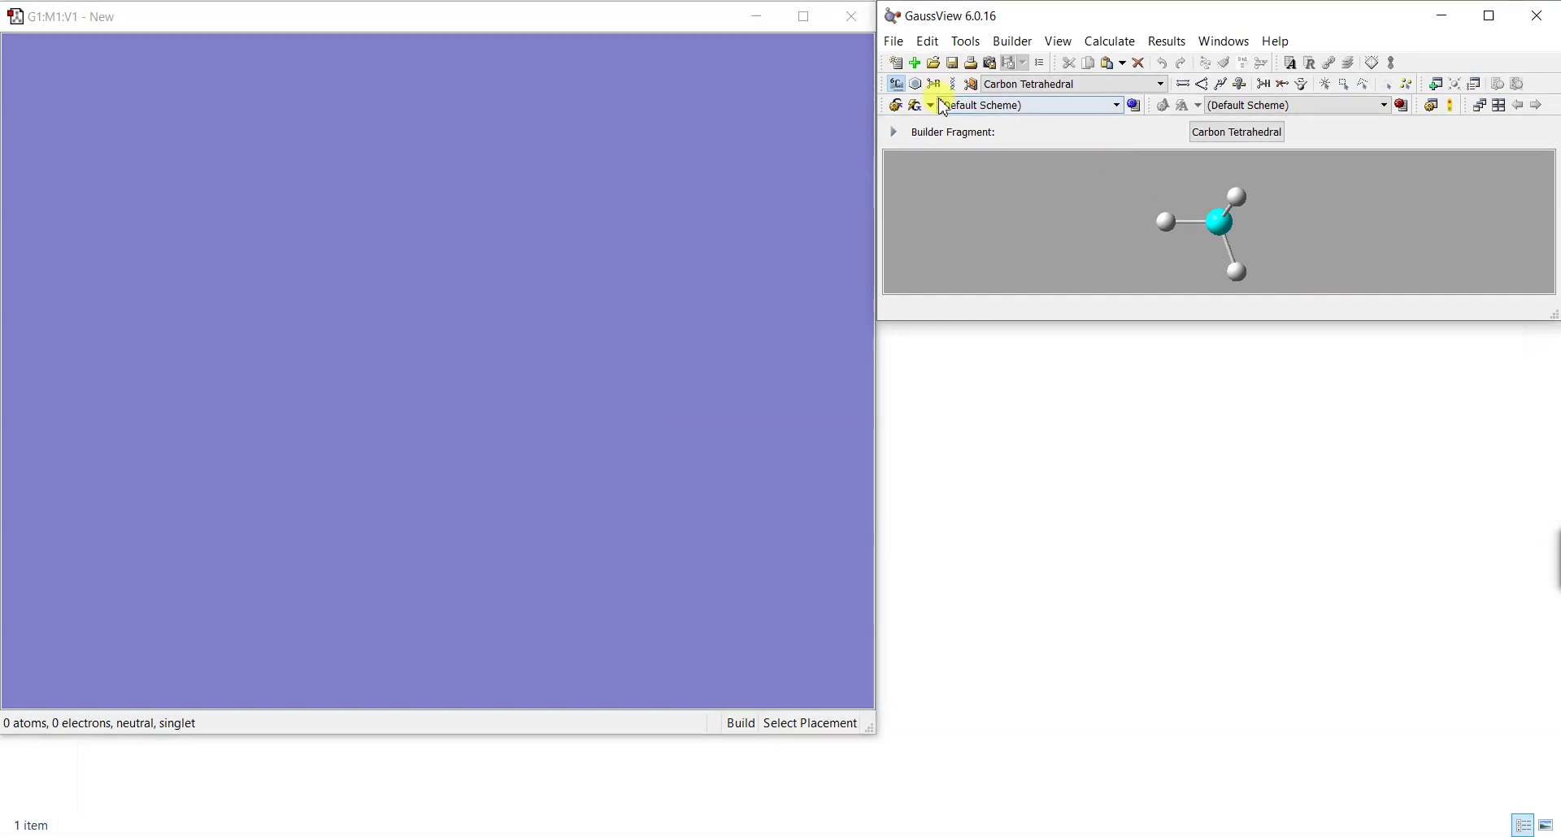
Step: Examine the ring, R-group and biological fragment libraries, including the available biological fragment types
left_click(916, 86)
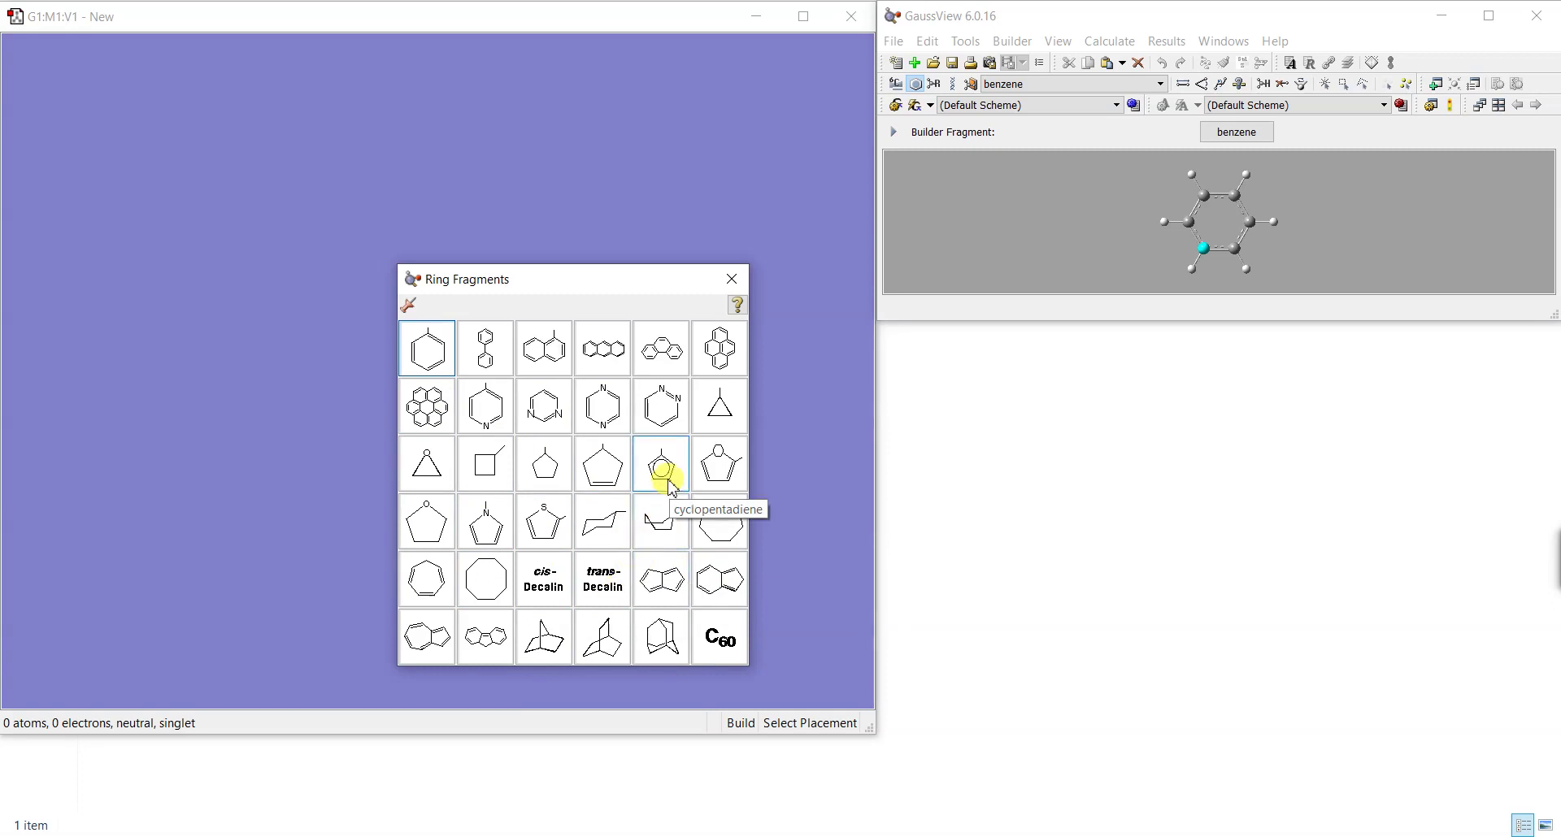
left_click(734, 279)
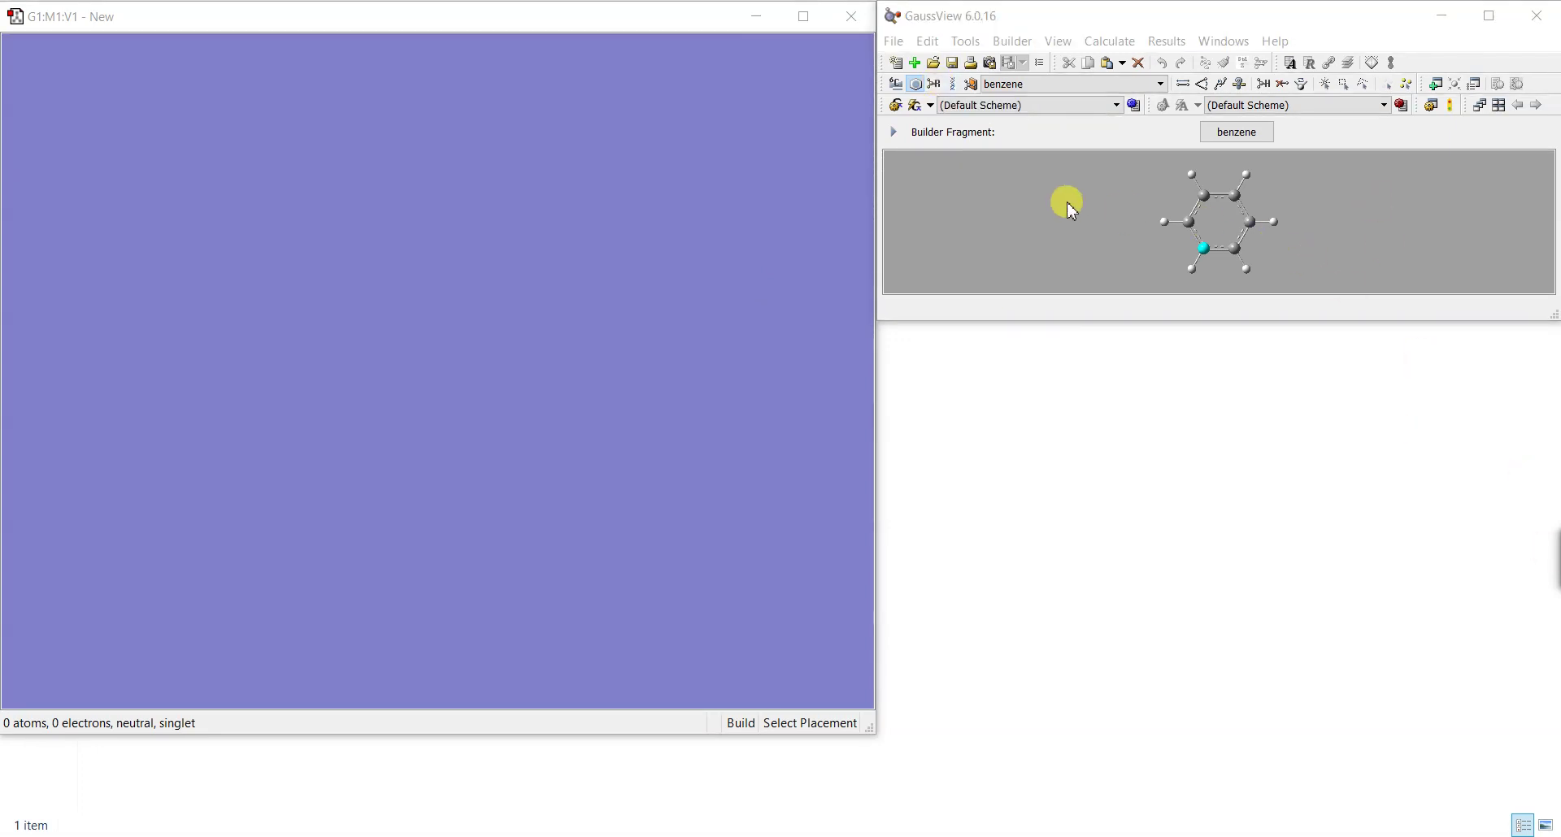
left_click(938, 86)
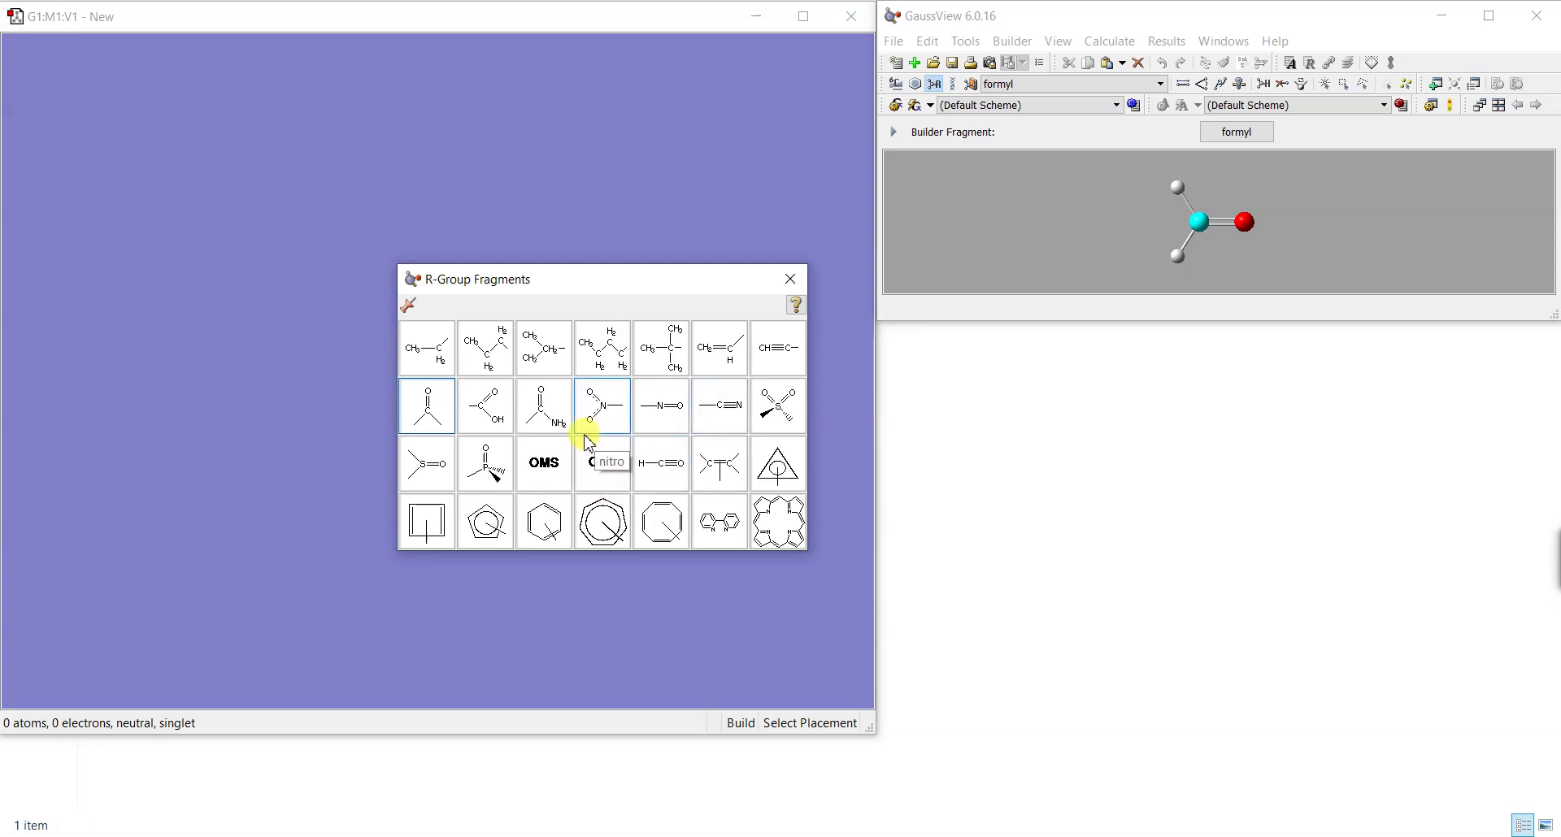
left_click(791, 279)
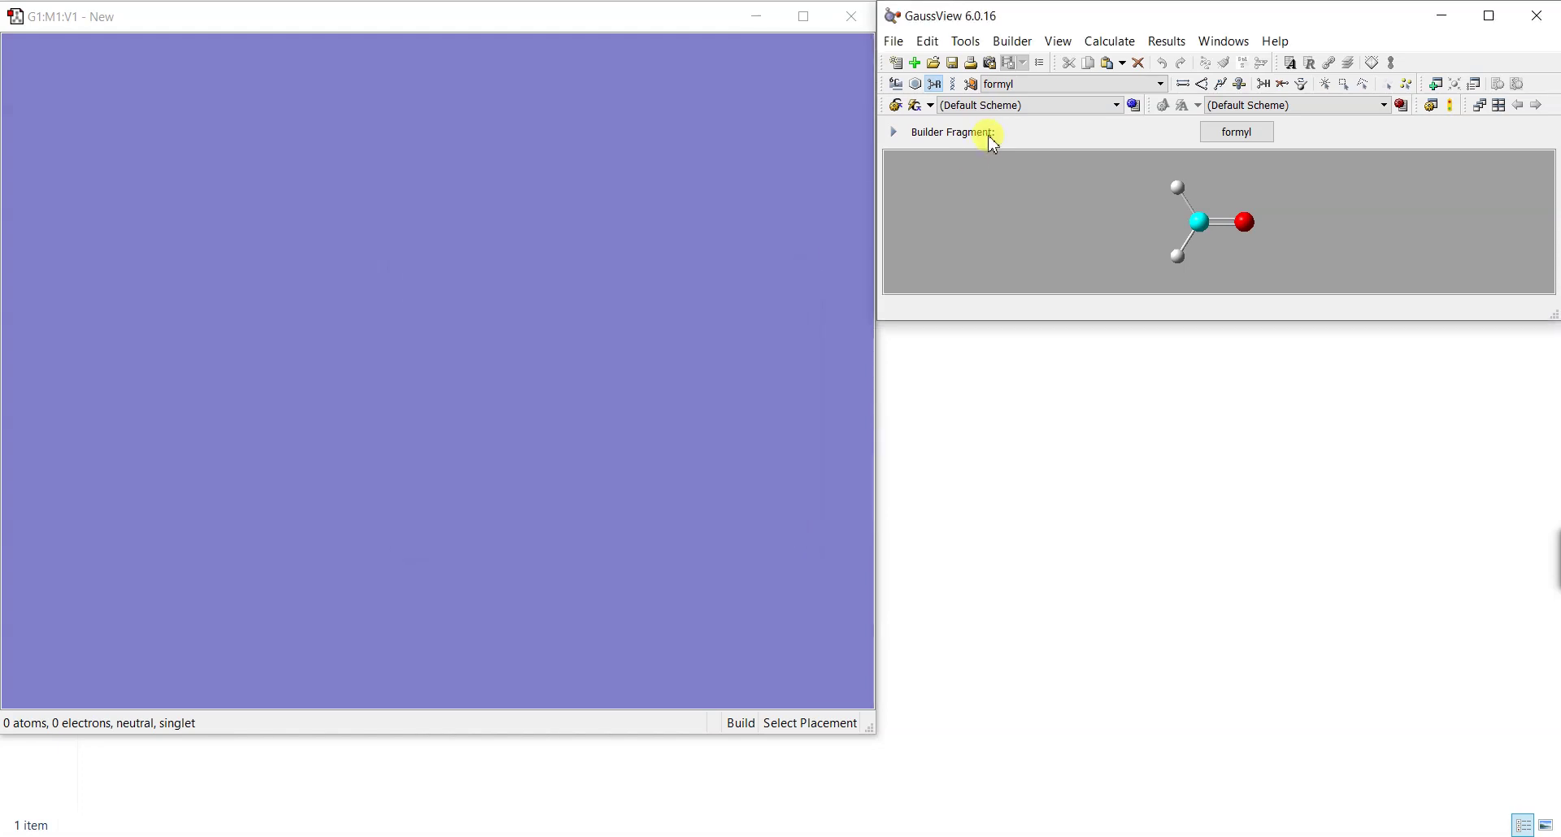
left_click(953, 84)
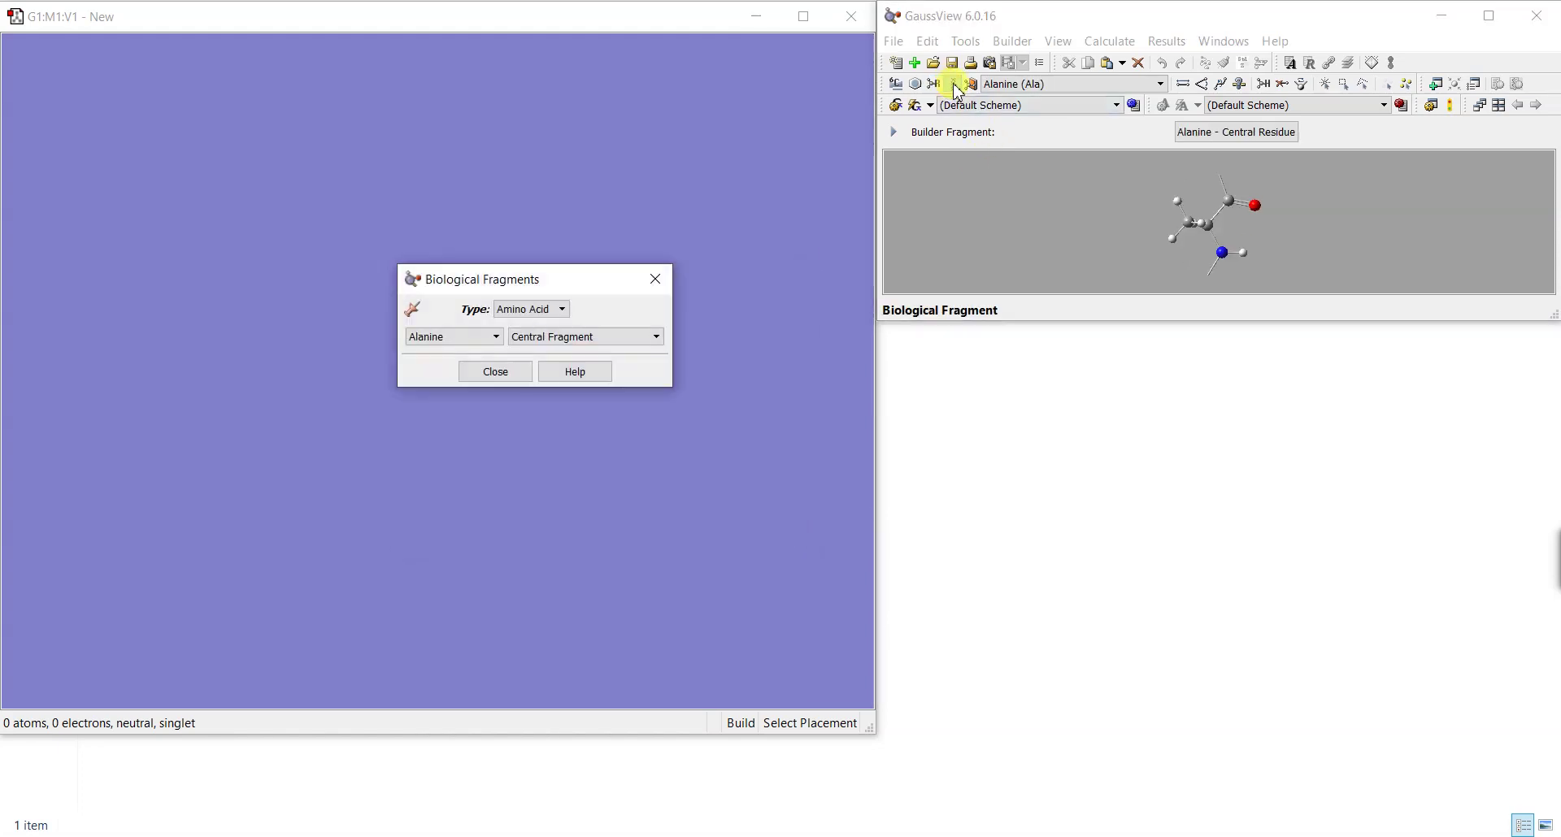
left_click(532, 309)
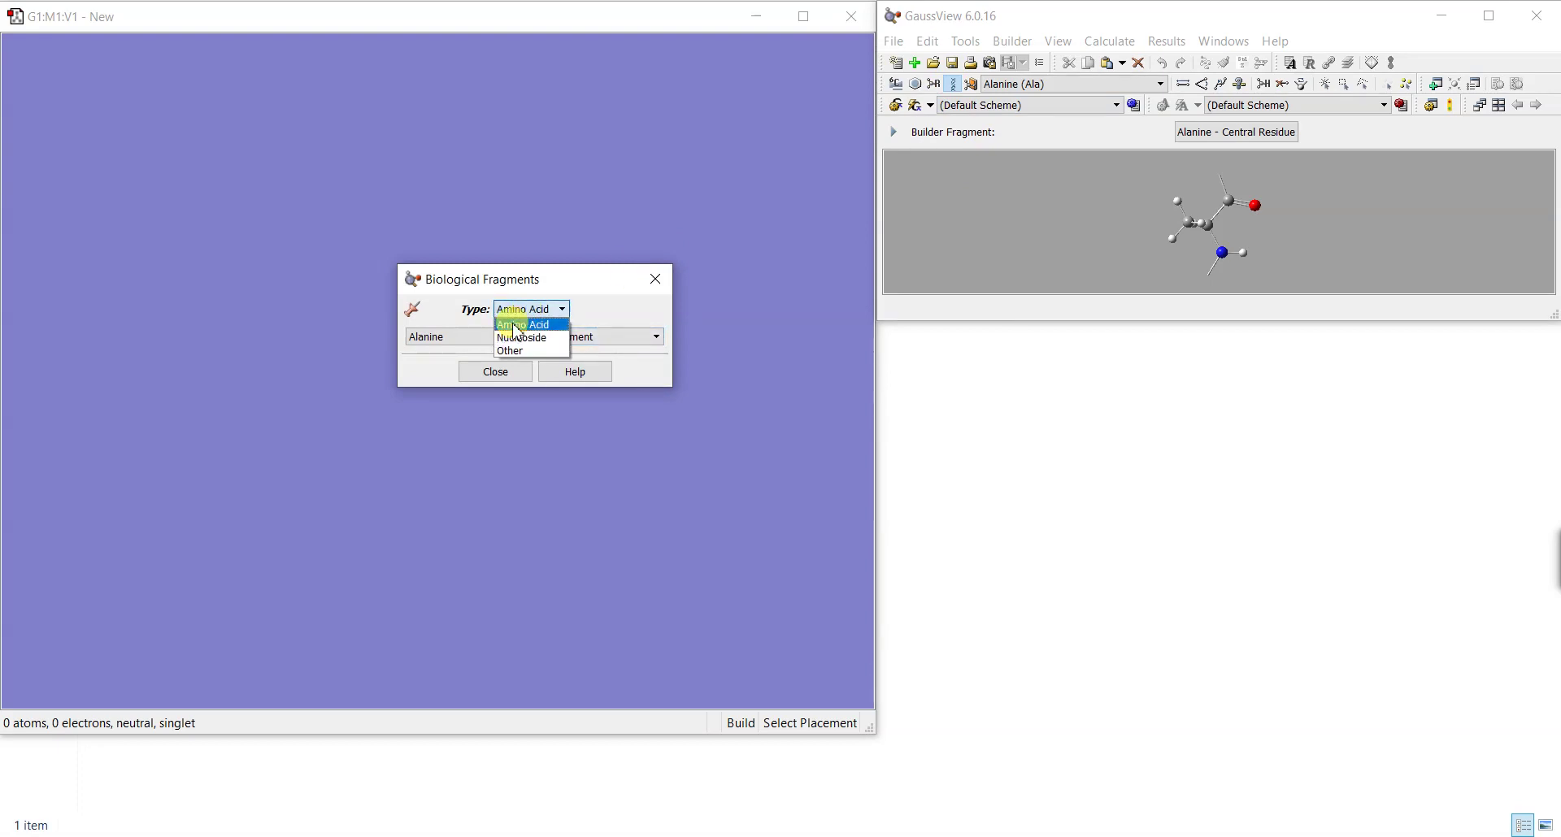
left_click(659, 277)
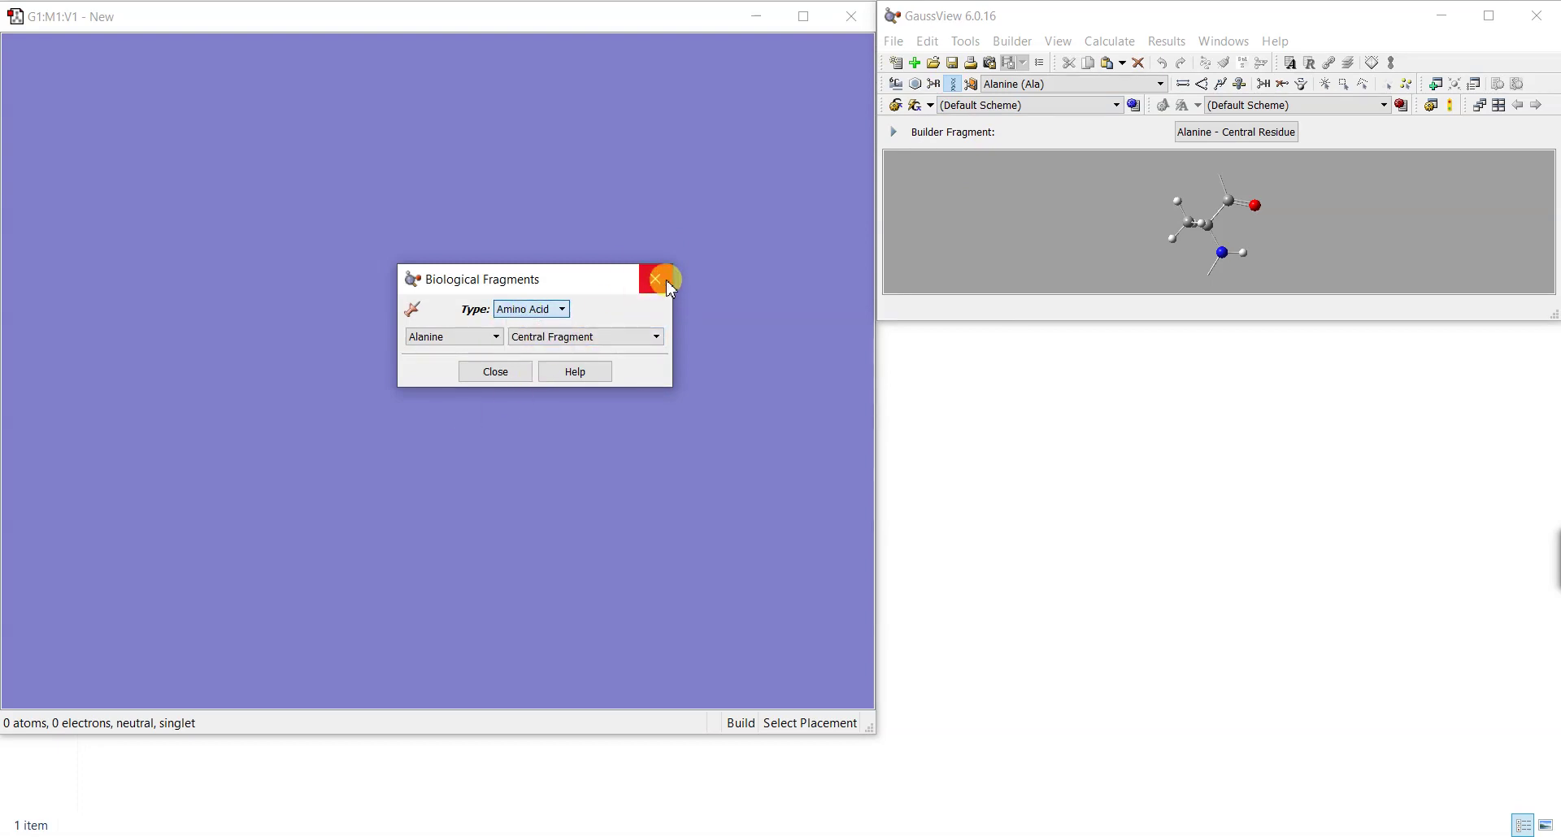
left_click(660, 281)
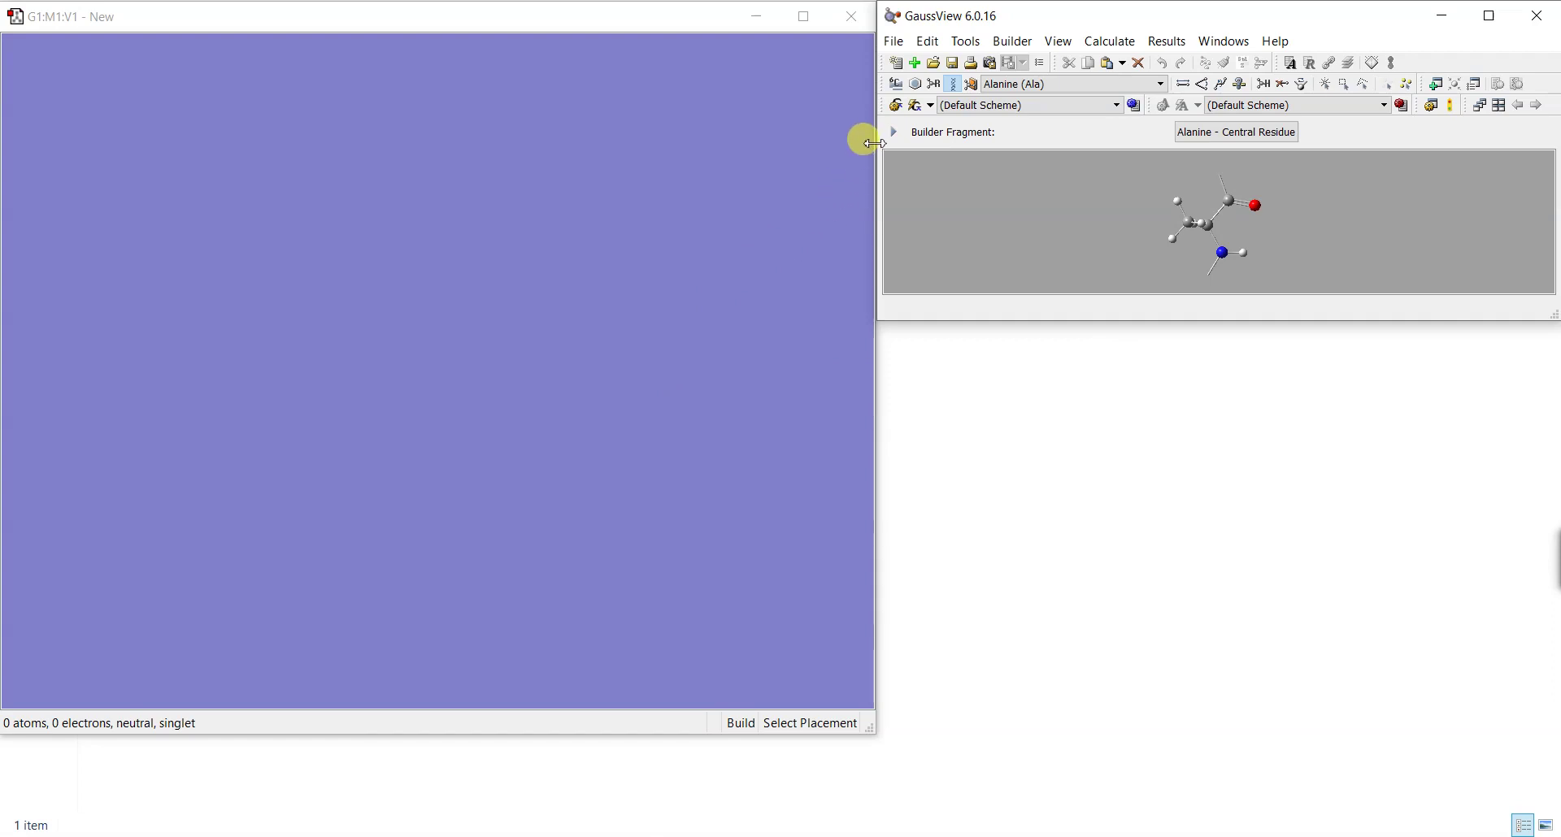
Step: Place an octahedral cobalt element fragment in the empty molecule window
left_click(896, 85)
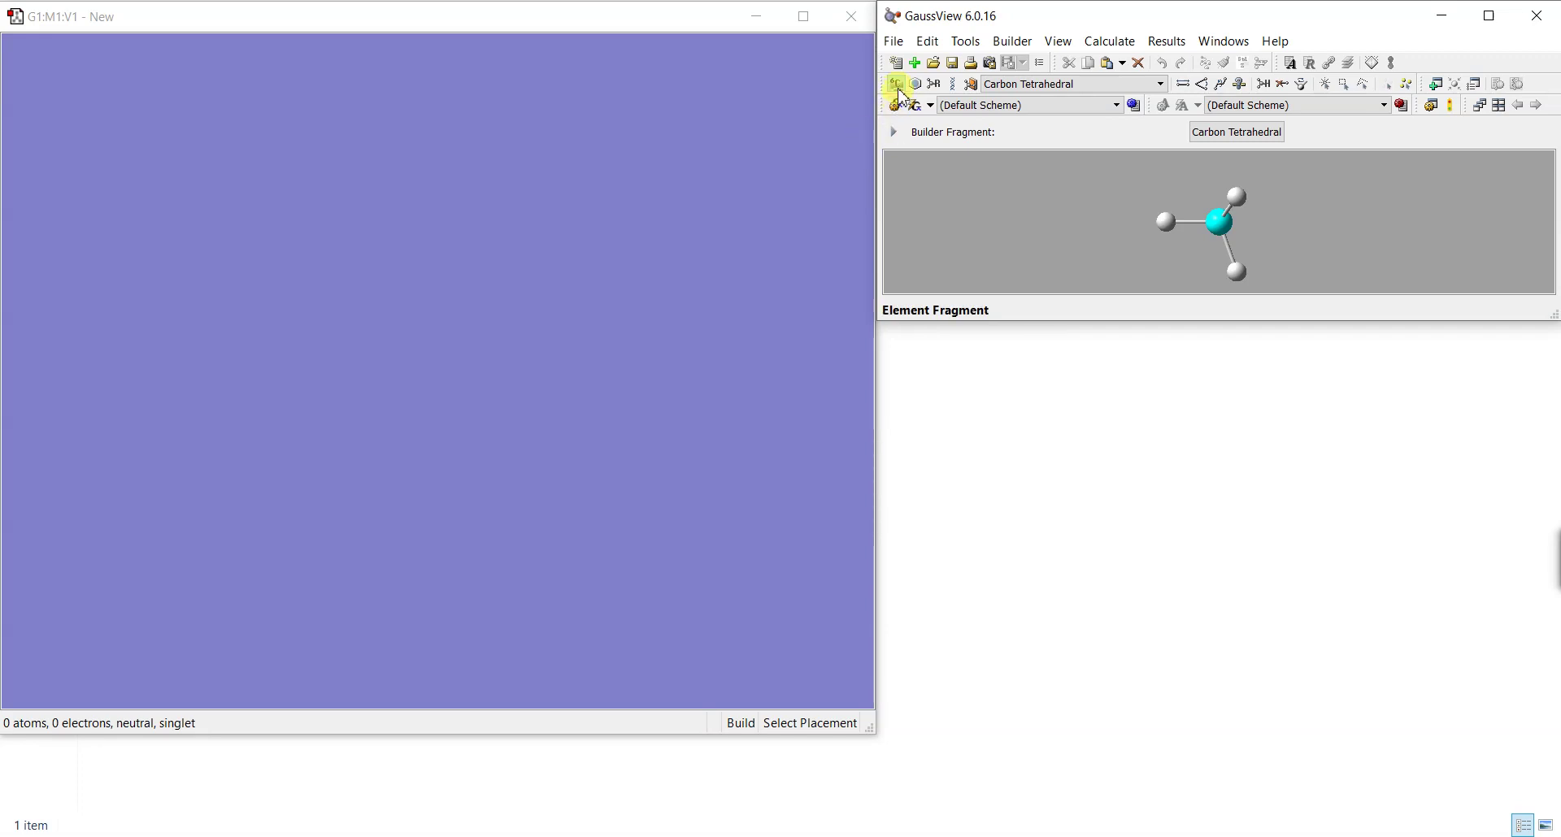
left_click(895, 105)
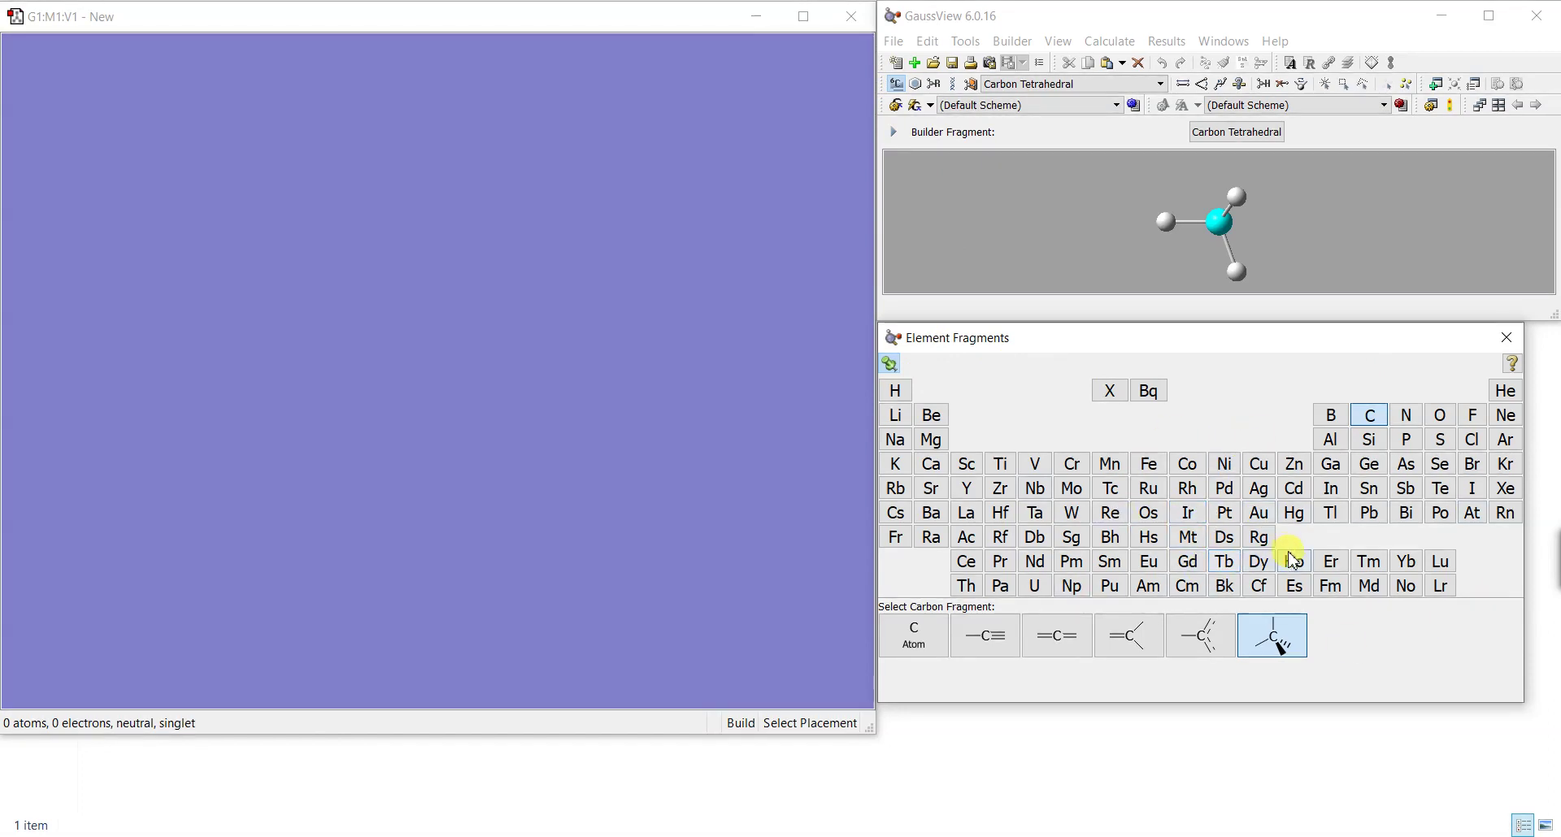
left_click(1185, 470)
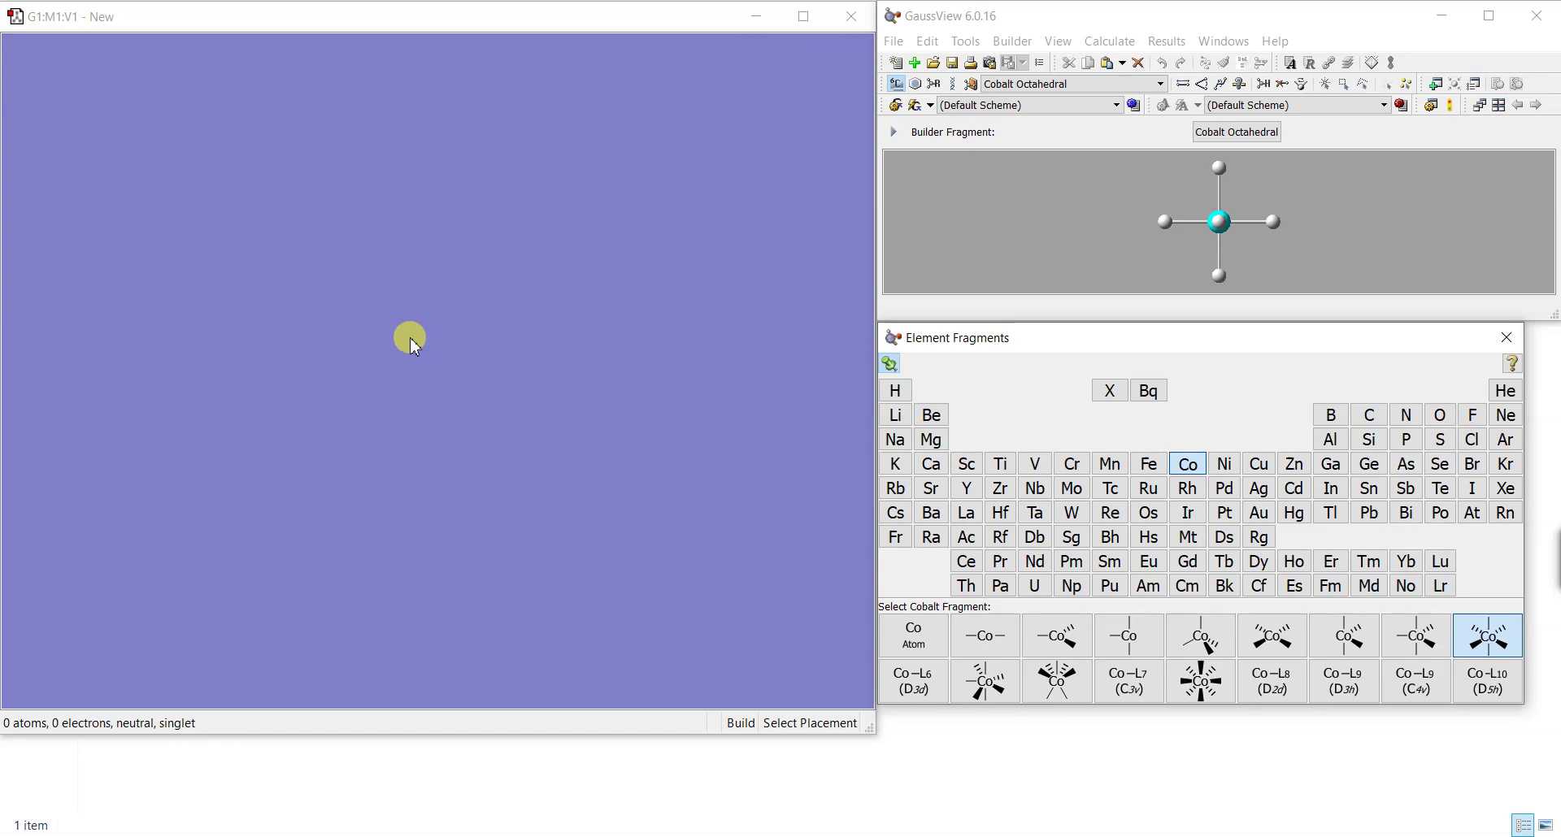
left_click(410, 342)
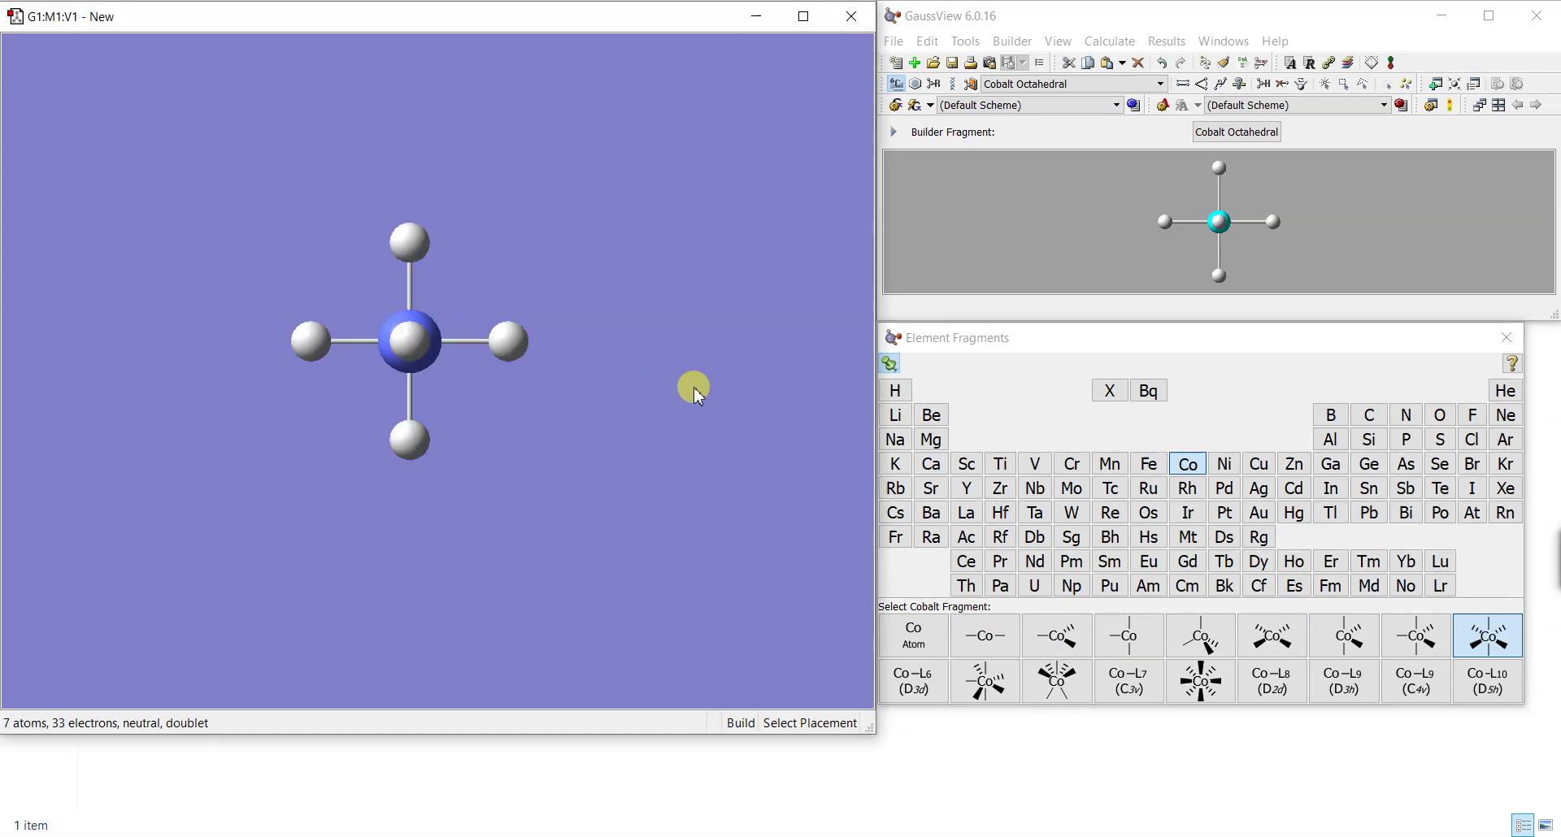
Step: Replace all six hydrogens around the cobalt with Nitrogen Tetravalent (S-S-S-LP) fragments
left_click_drag(404, 346, 428, 293)
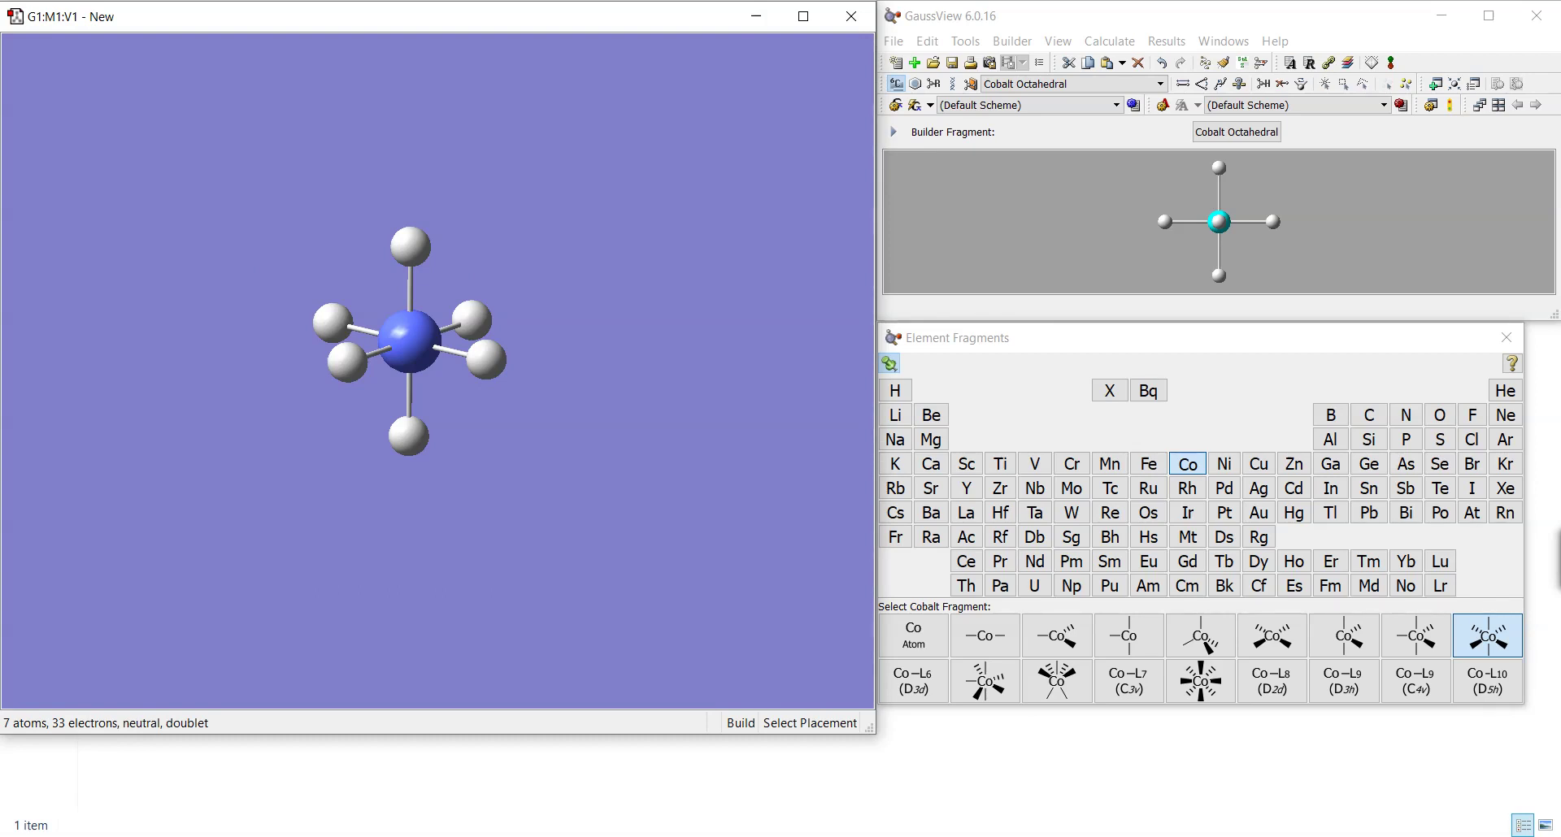
left_click(1418, 424)
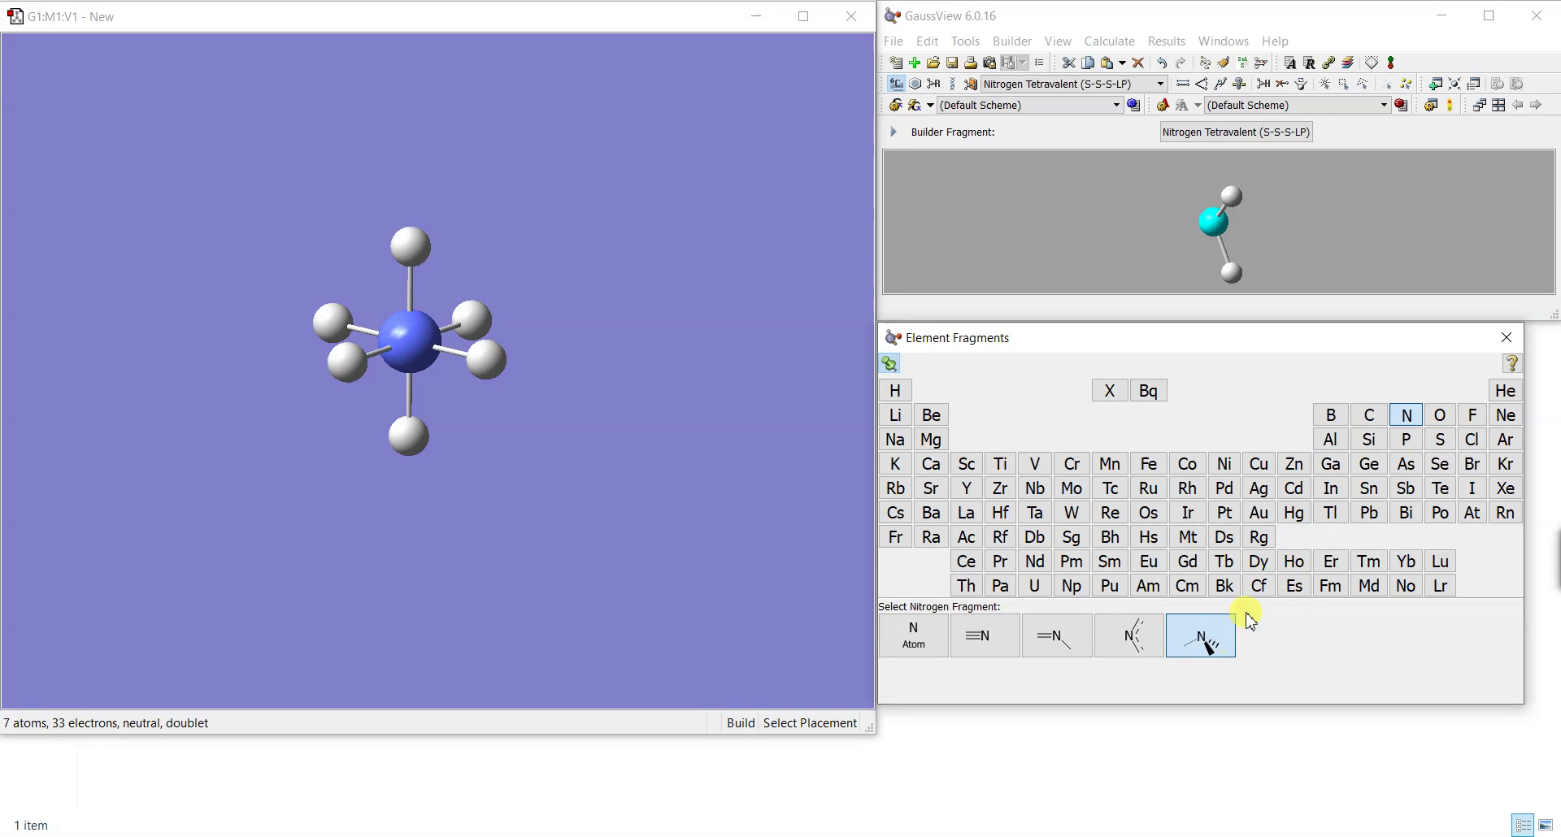
left_click(411, 247)
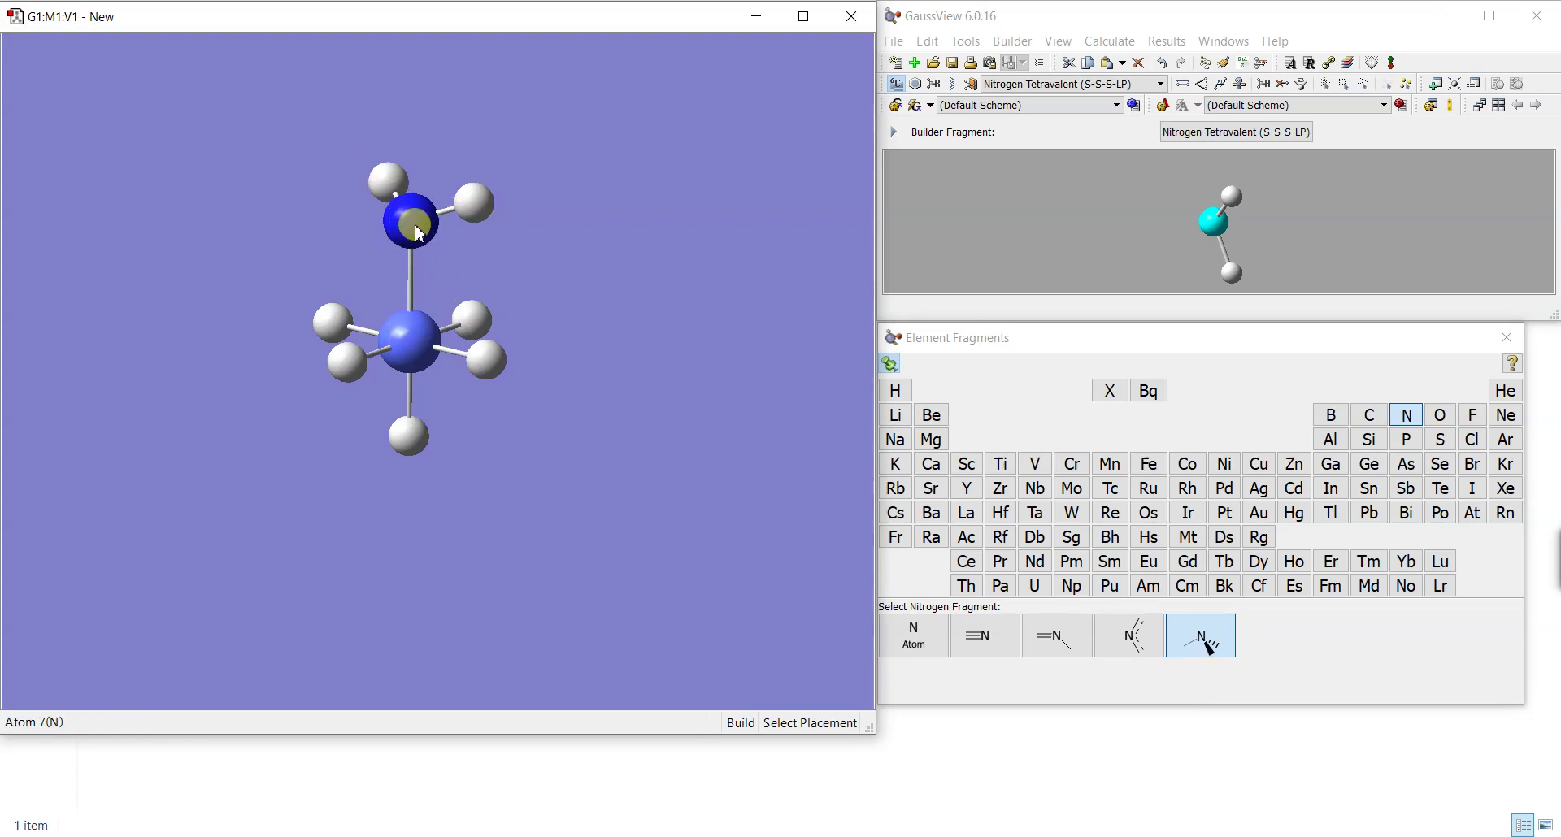
left_click(480, 326)
left_click(488, 359)
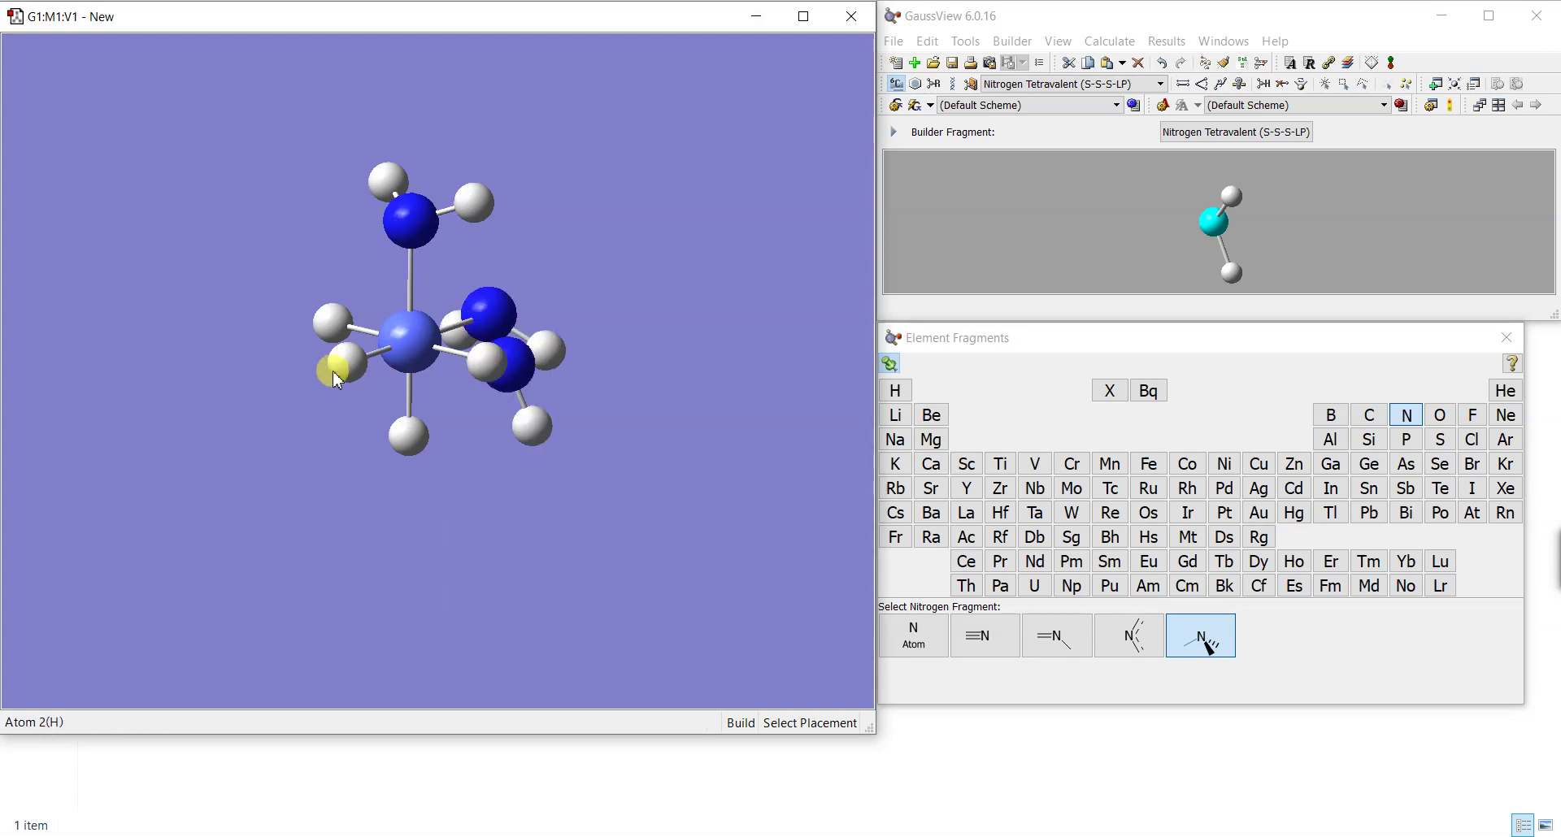
left_click(342, 363)
left_click(341, 335)
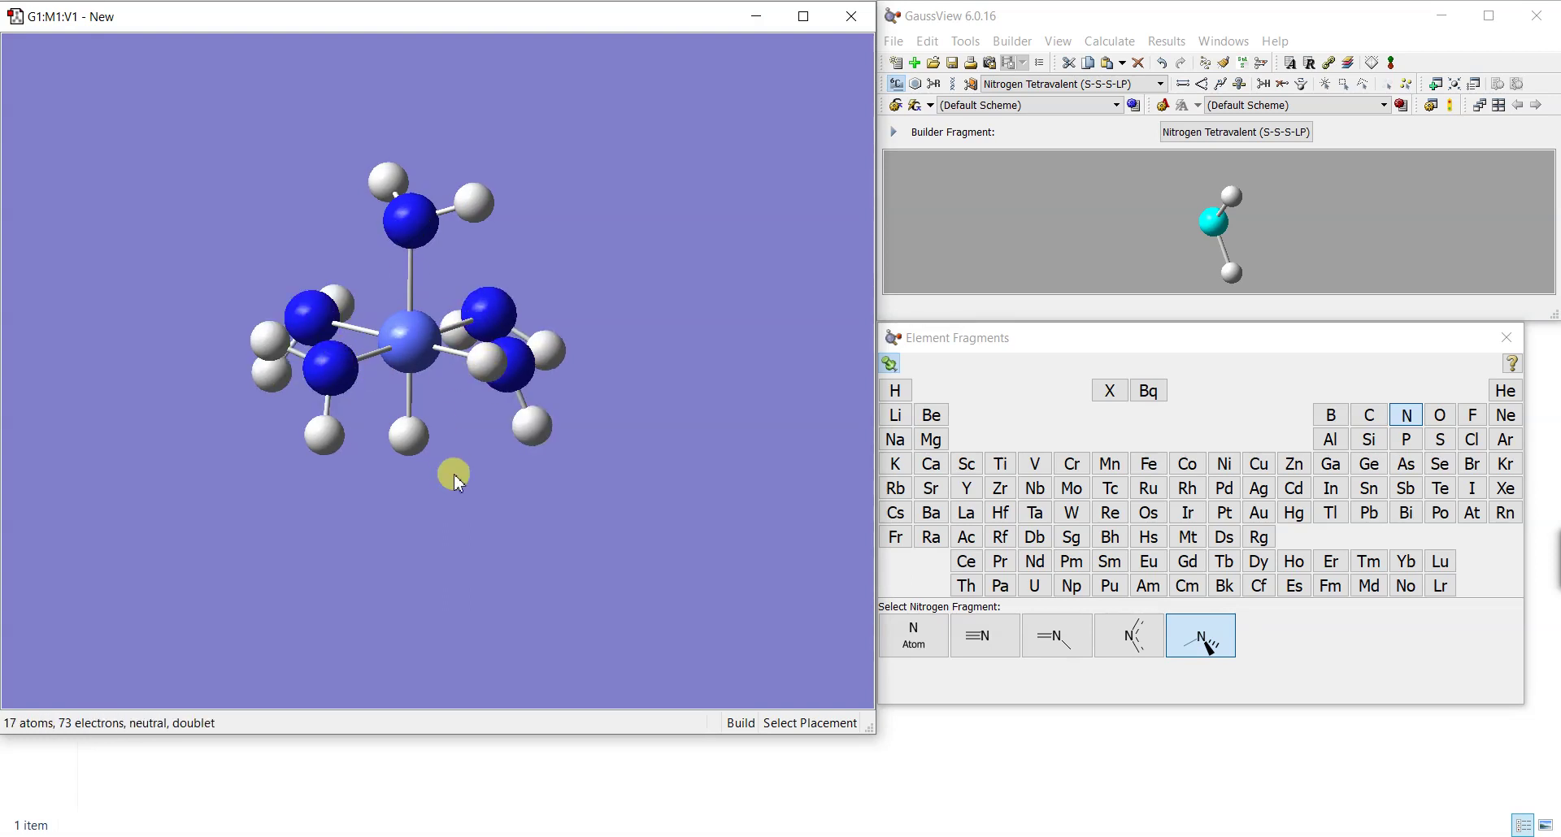
left_click(409, 434)
mouse_move(644, 336)
left_mouse_down()
mouse_move(627, 328)
mouse_move(609, 365)
mouse_move(634, 331)
left_mouse_up()
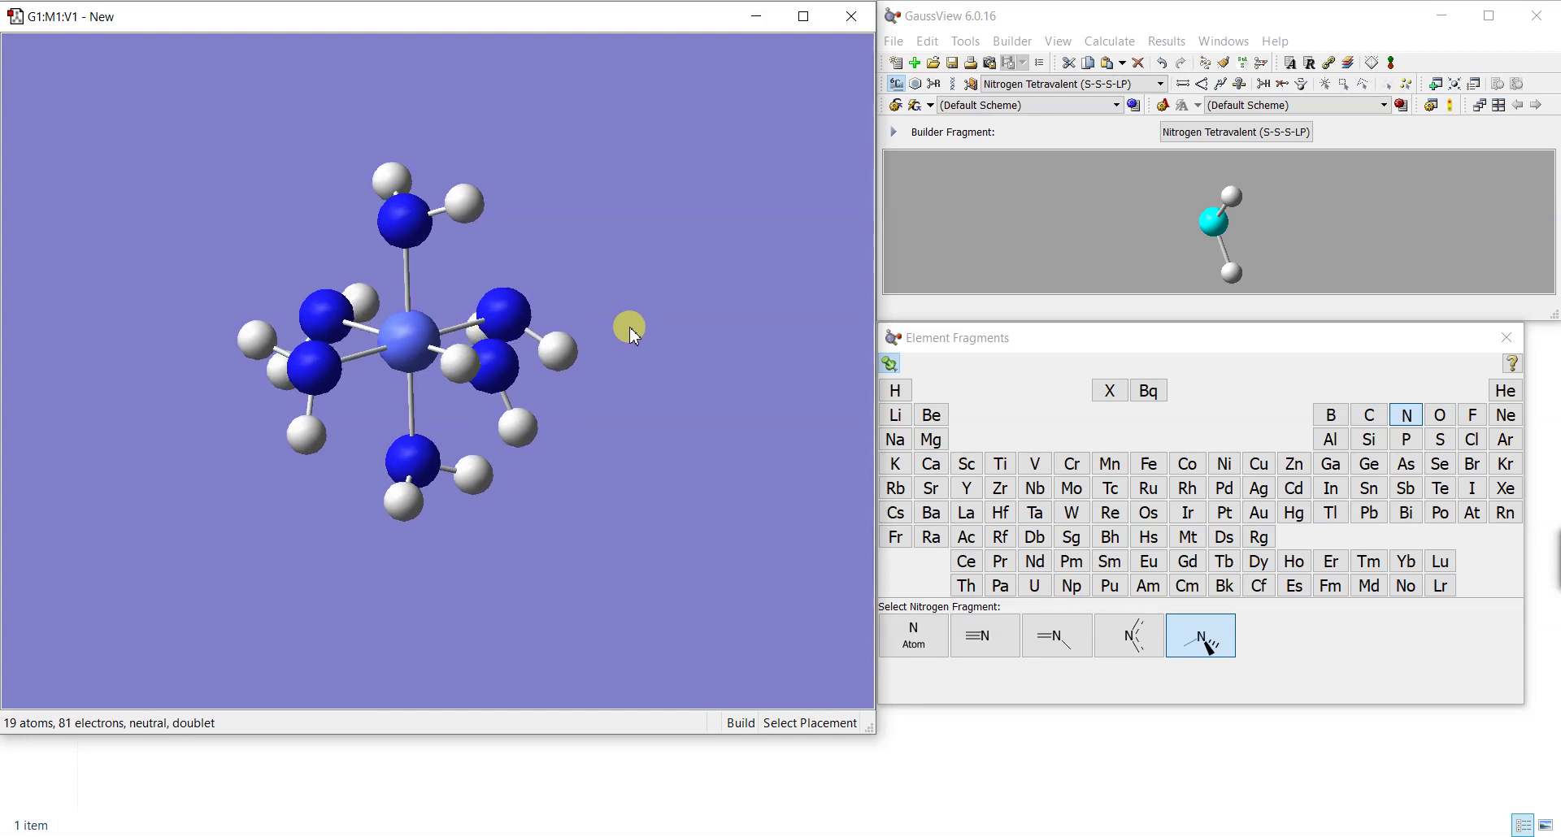
mouse_move(635, 334)
left_mouse_down()
mouse_move(602, 323)
mouse_move(627, 324)
left_mouse_up()
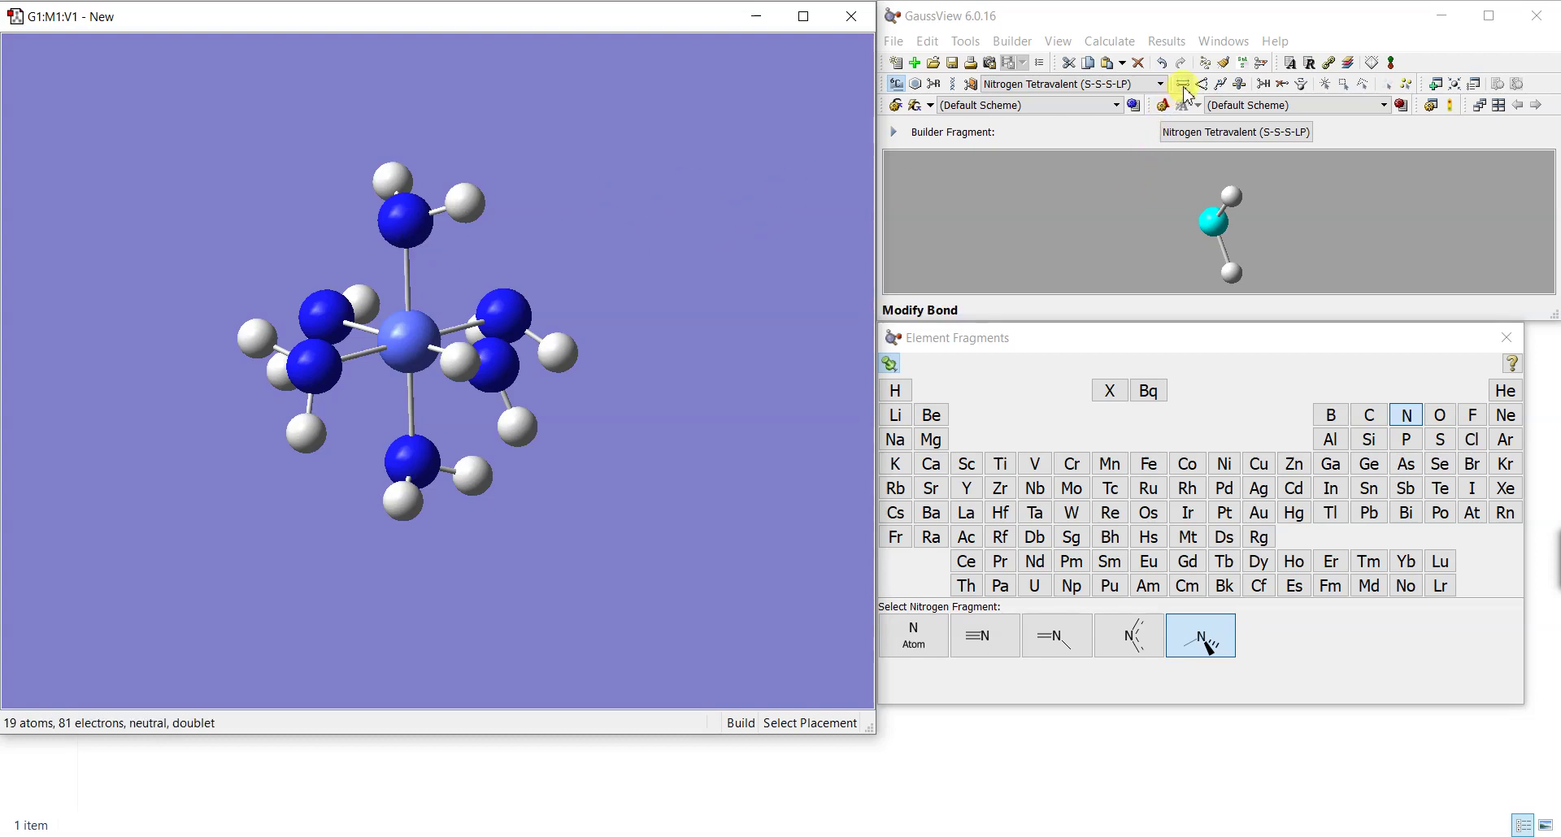
Step: Use Add Valence to add one hydrogen to each of the six nitrogens, completing the NH3 ligands
left_click(1266, 84)
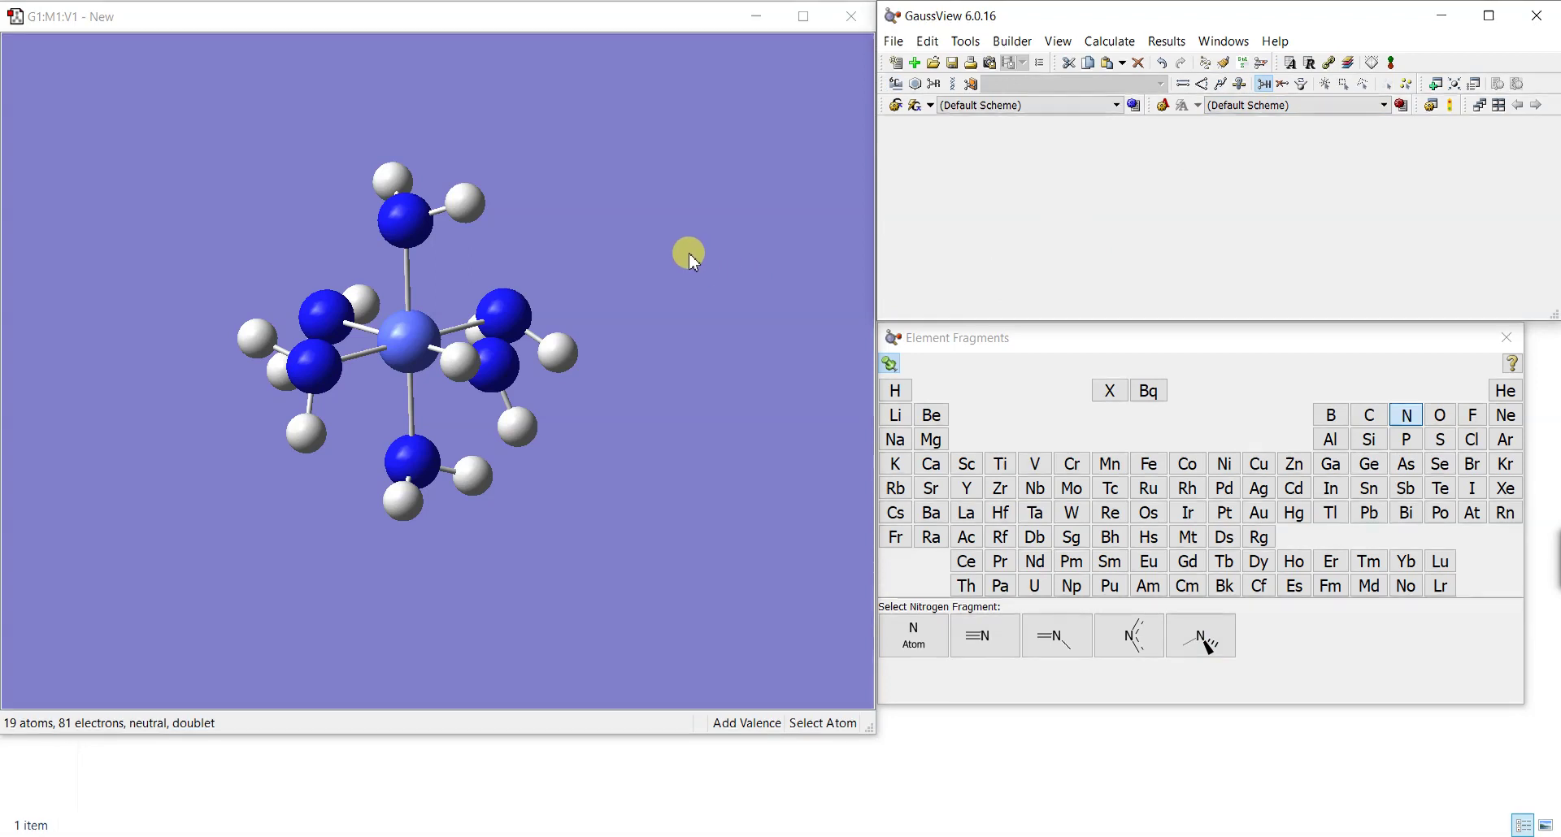
left_click_drag(685, 257, 697, 280)
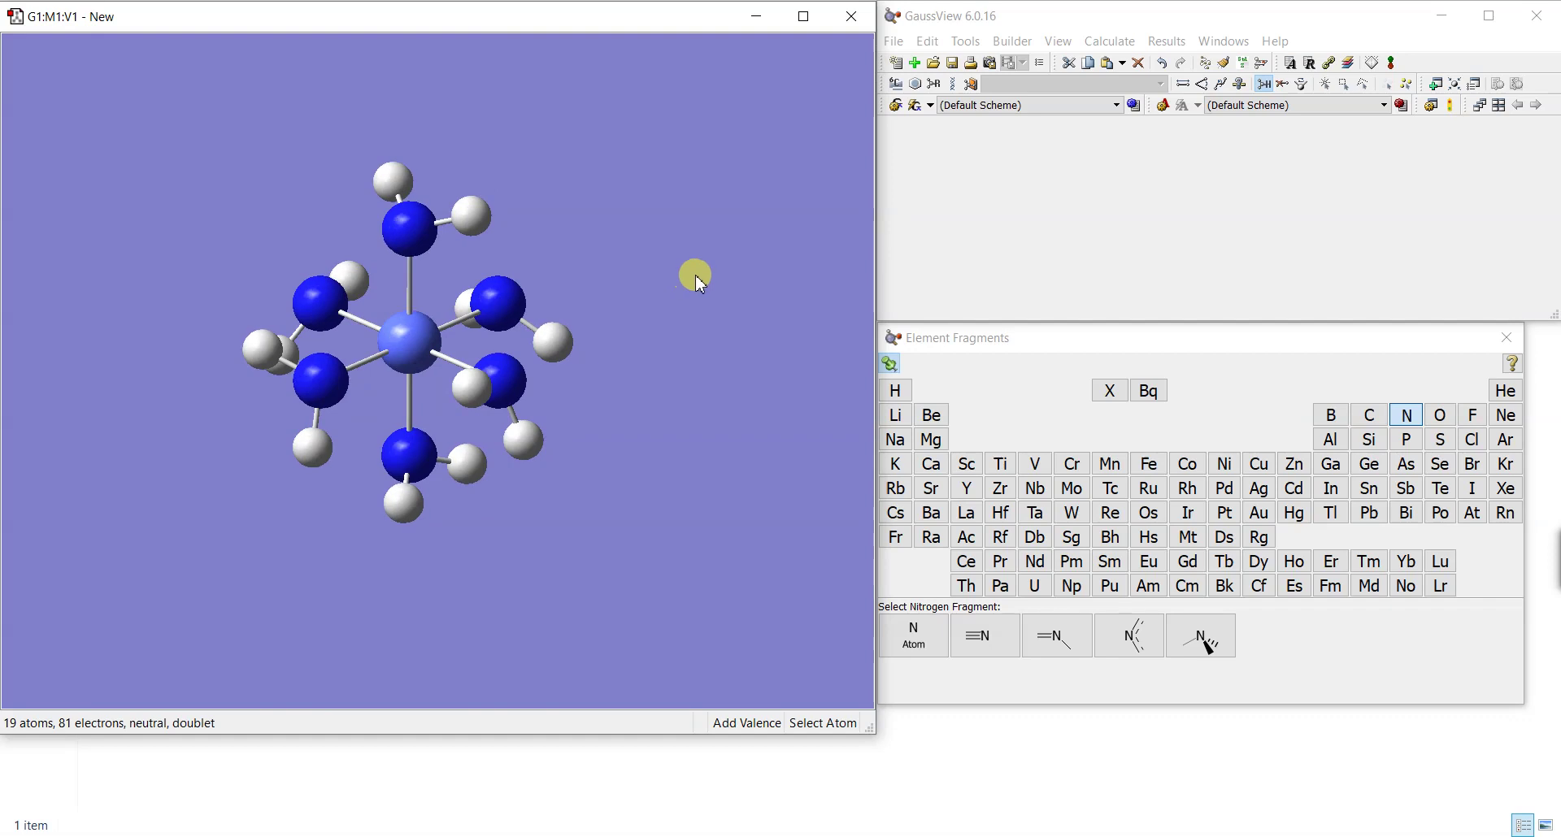
left_click(413, 241)
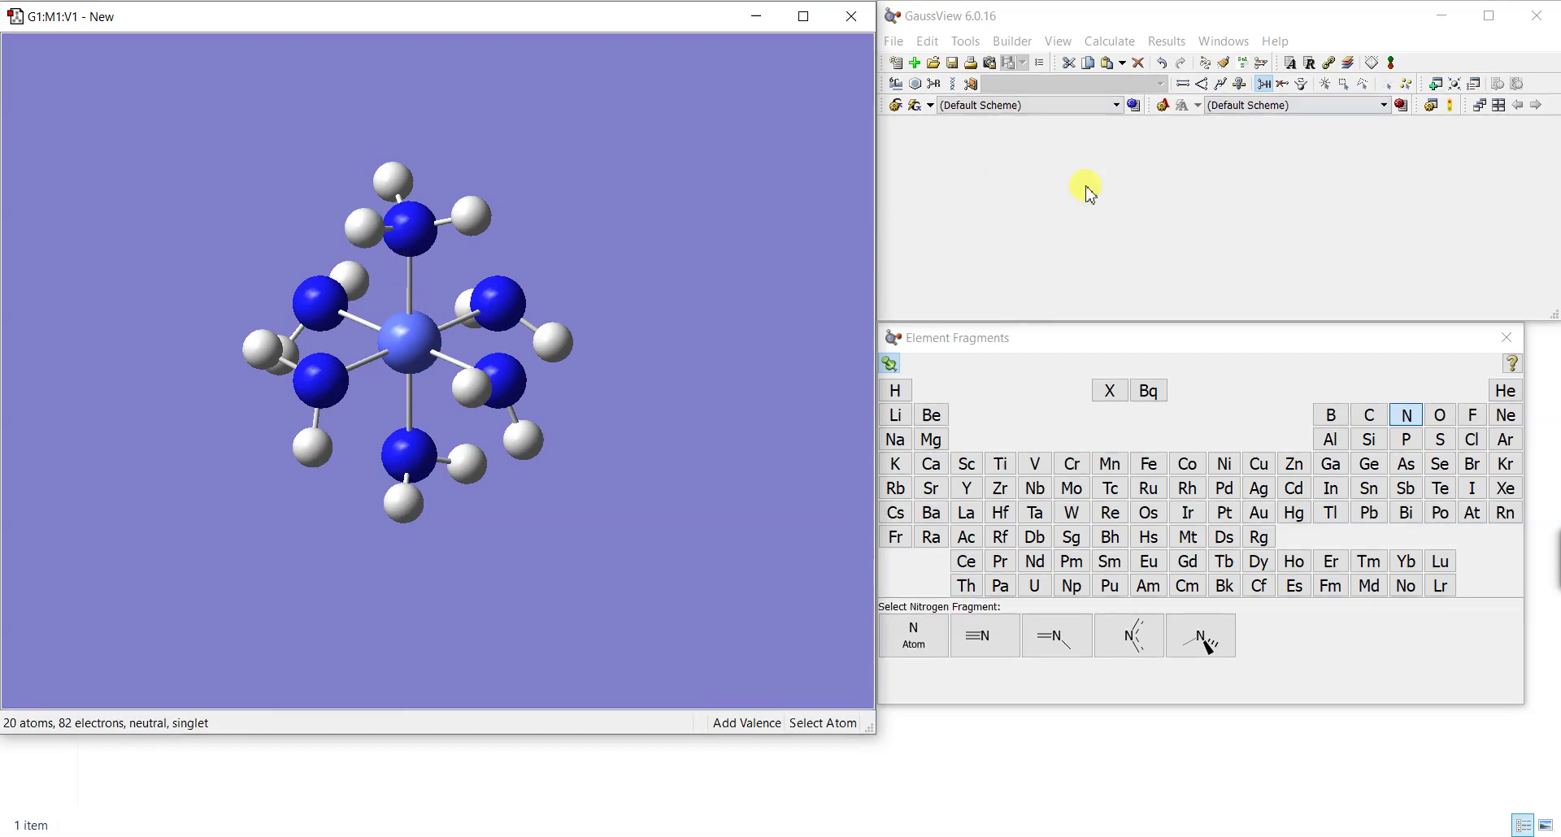
left_click_drag(543, 277, 550, 250)
left_click_drag(551, 234, 587, 290)
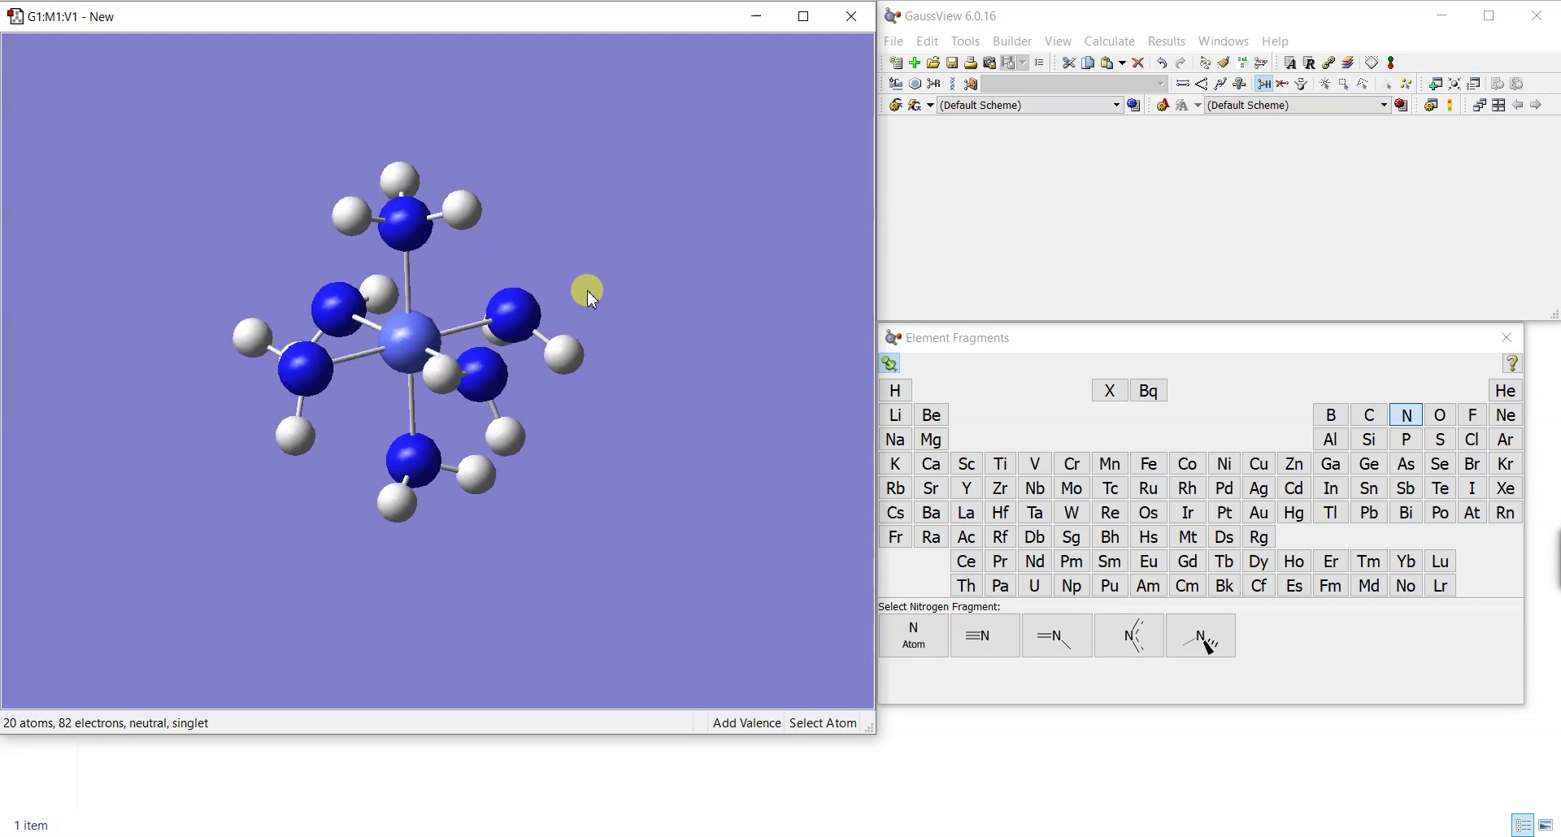
left_click(501, 317)
left_click(347, 305)
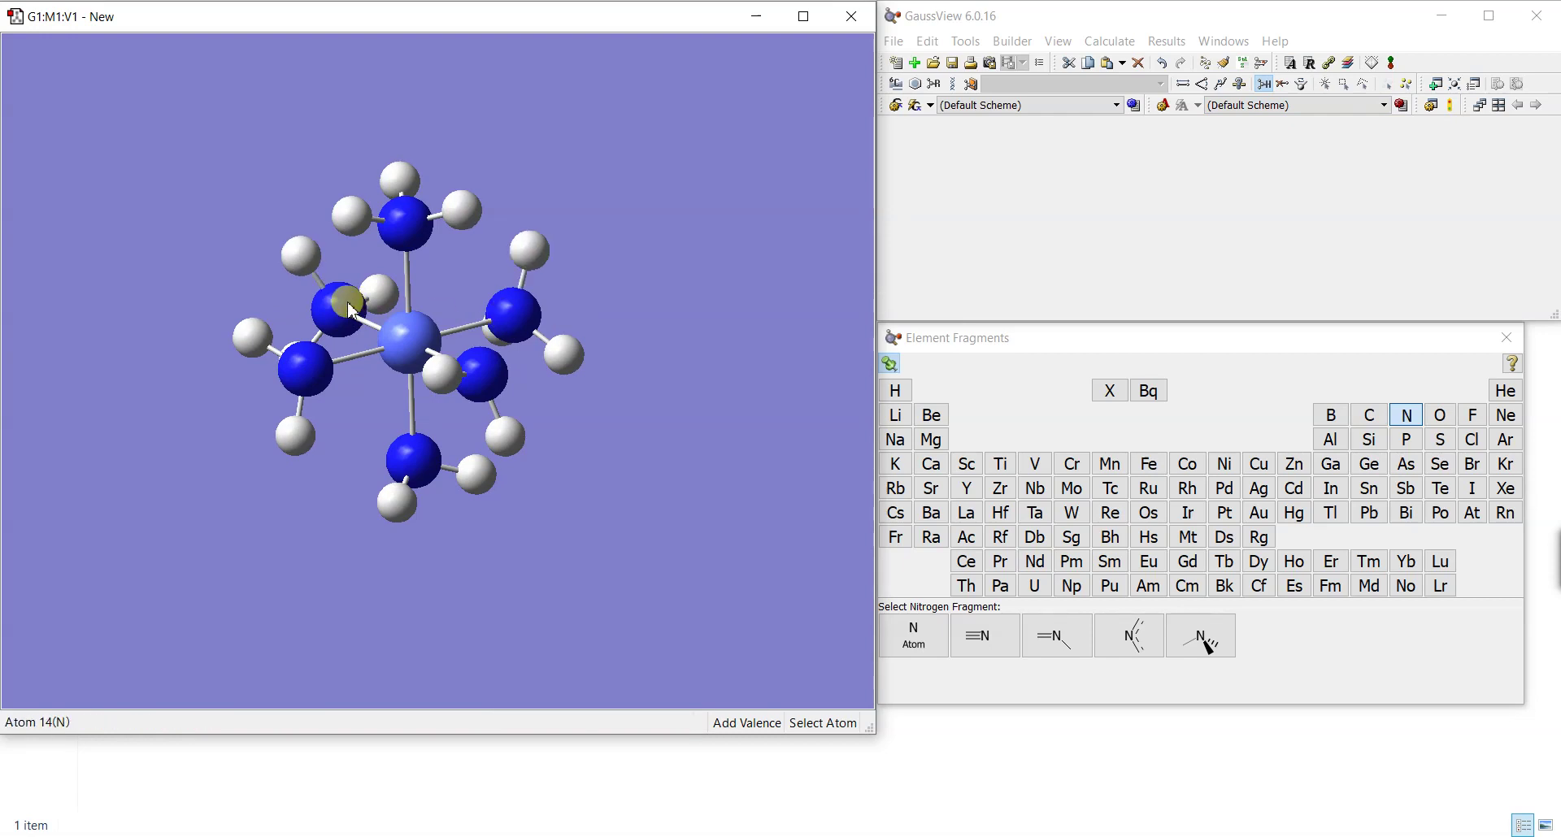
left_click(303, 368)
left_click(504, 387)
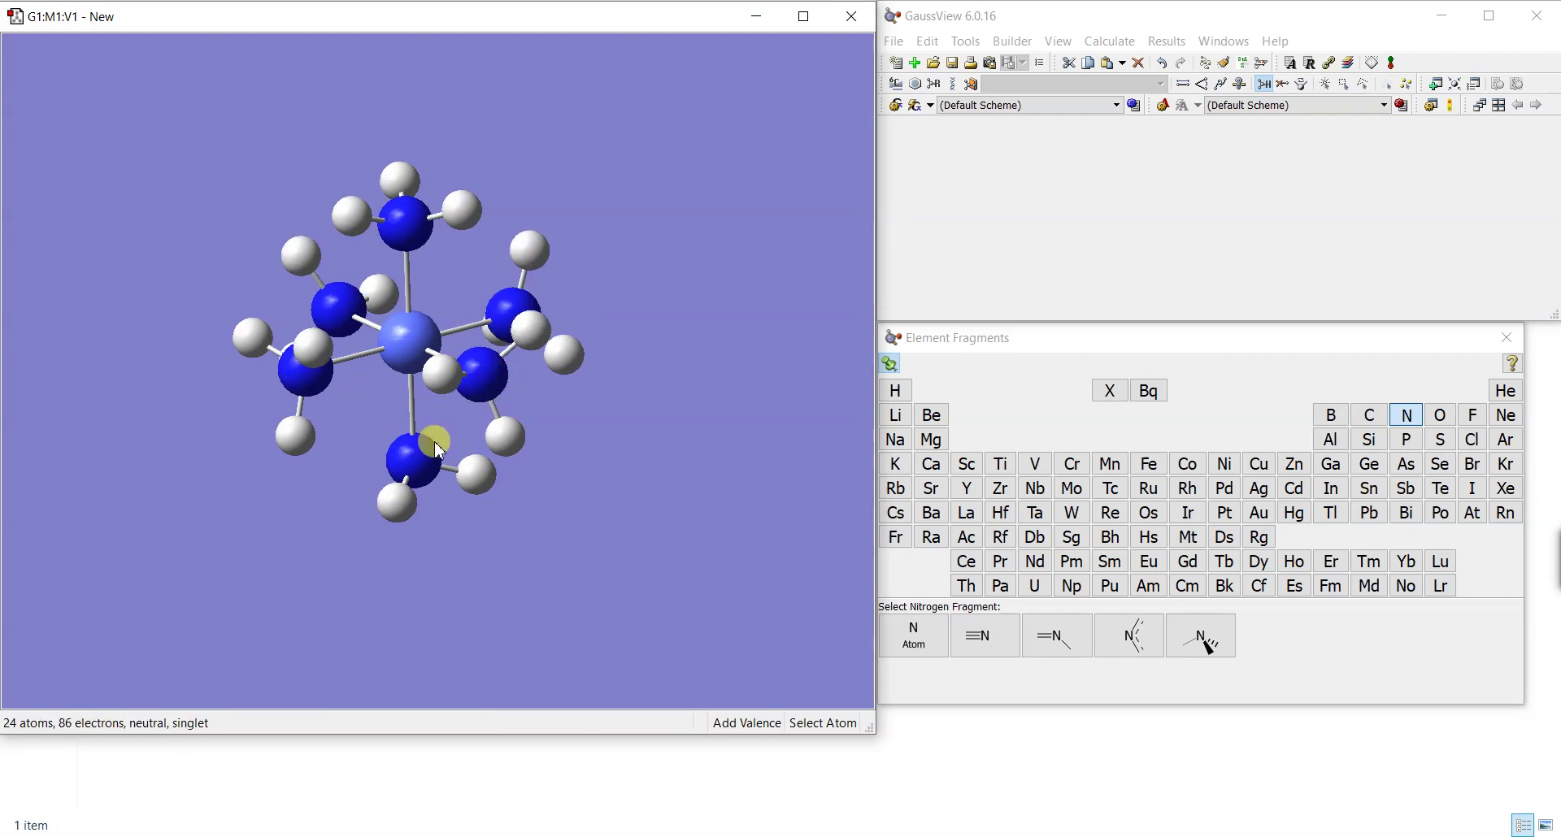
left_click(423, 451)
left_click_drag(750, 403, 685, 386)
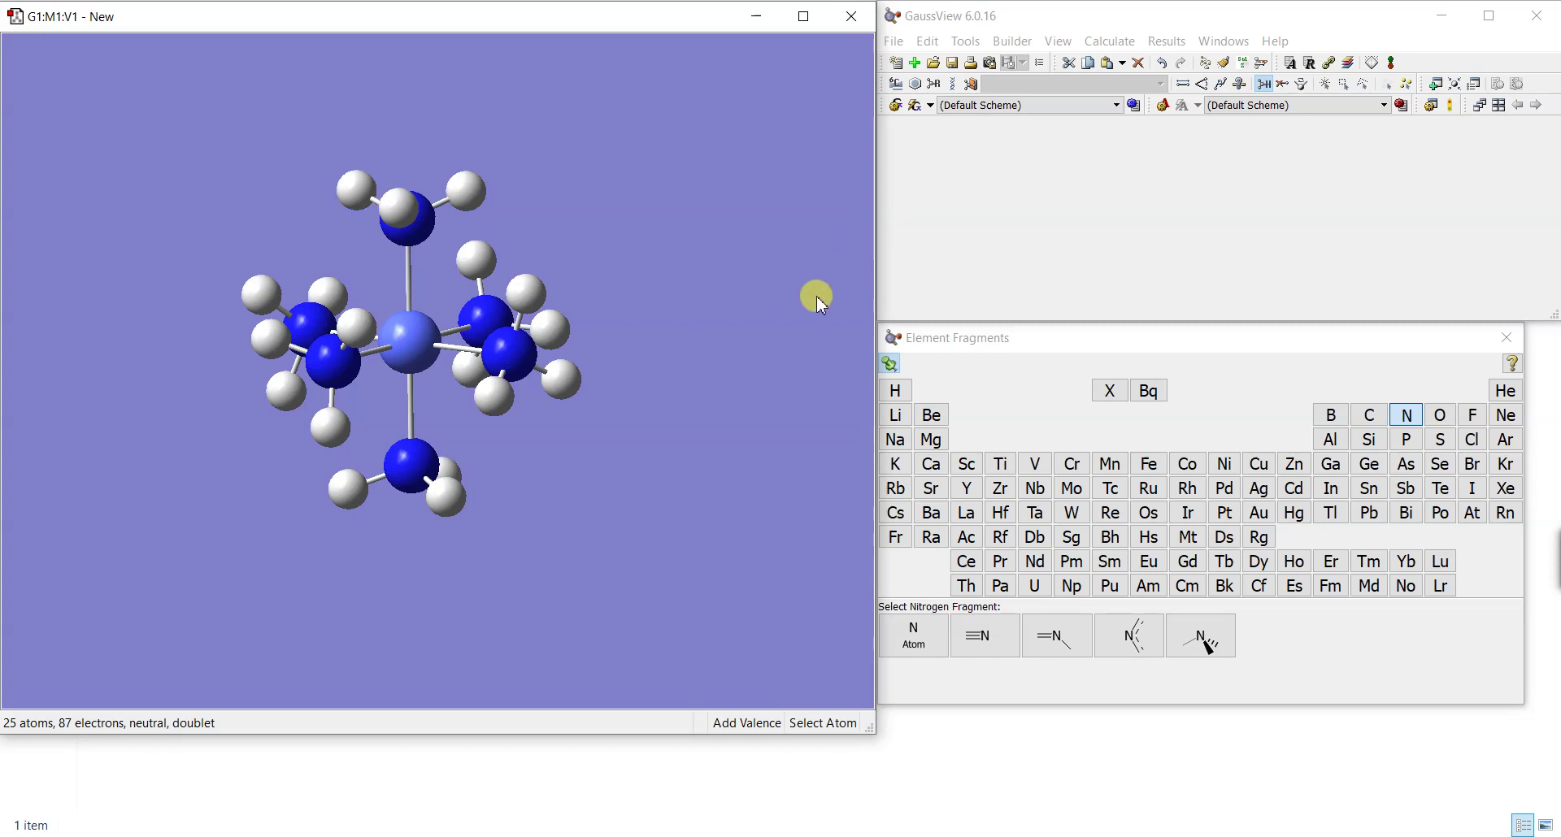
left_click_drag(701, 367, 686, 368)
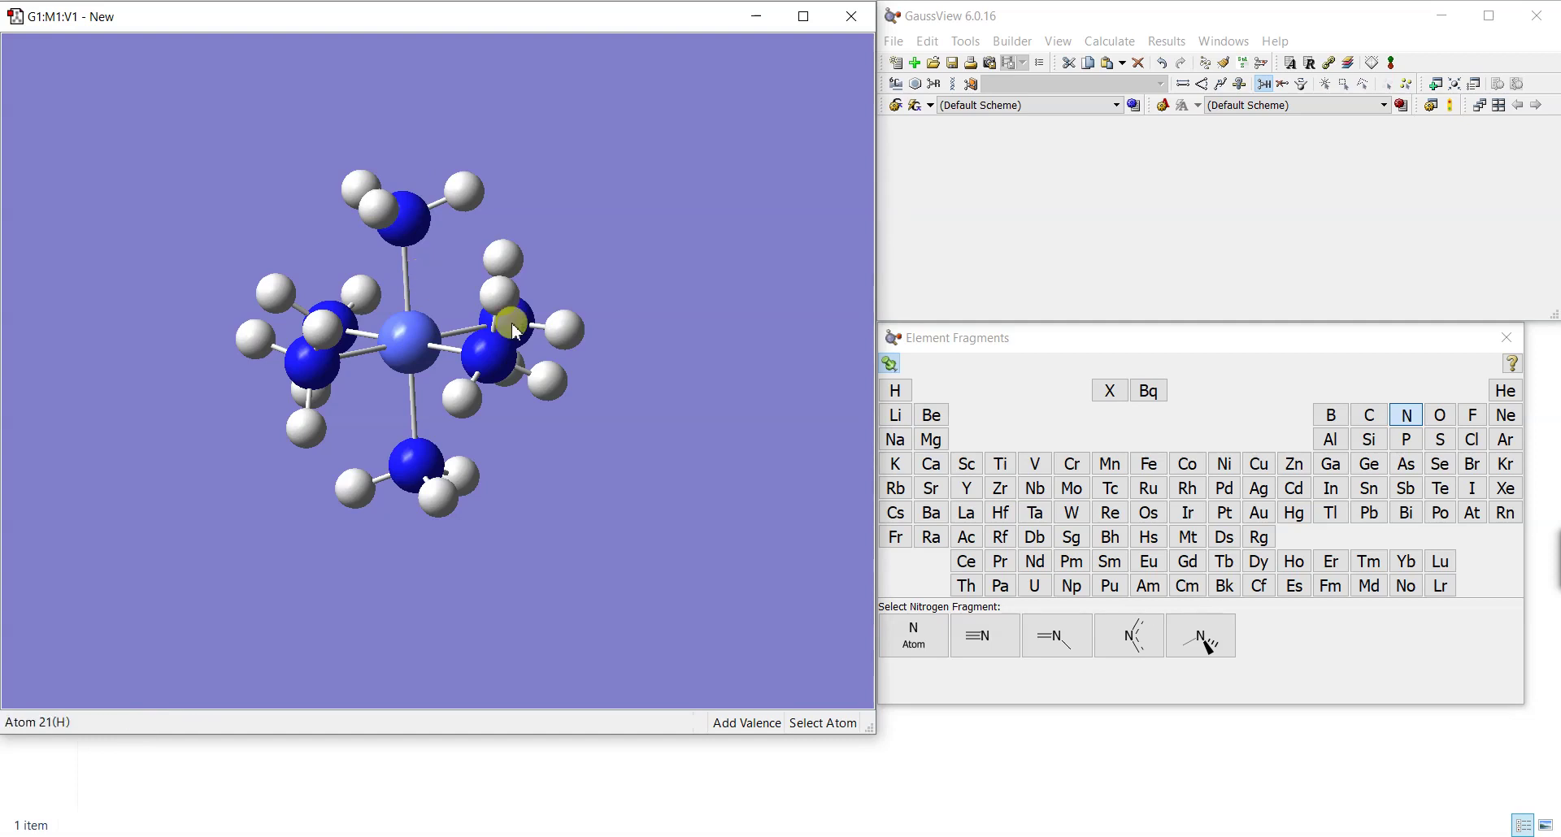
Step: Try Modify Bond on a cobalt–nitrogen bond, testing a double bond and a single-bond length of 1.99440, and discard the changes
left_click_drag(600, 384, 611, 394)
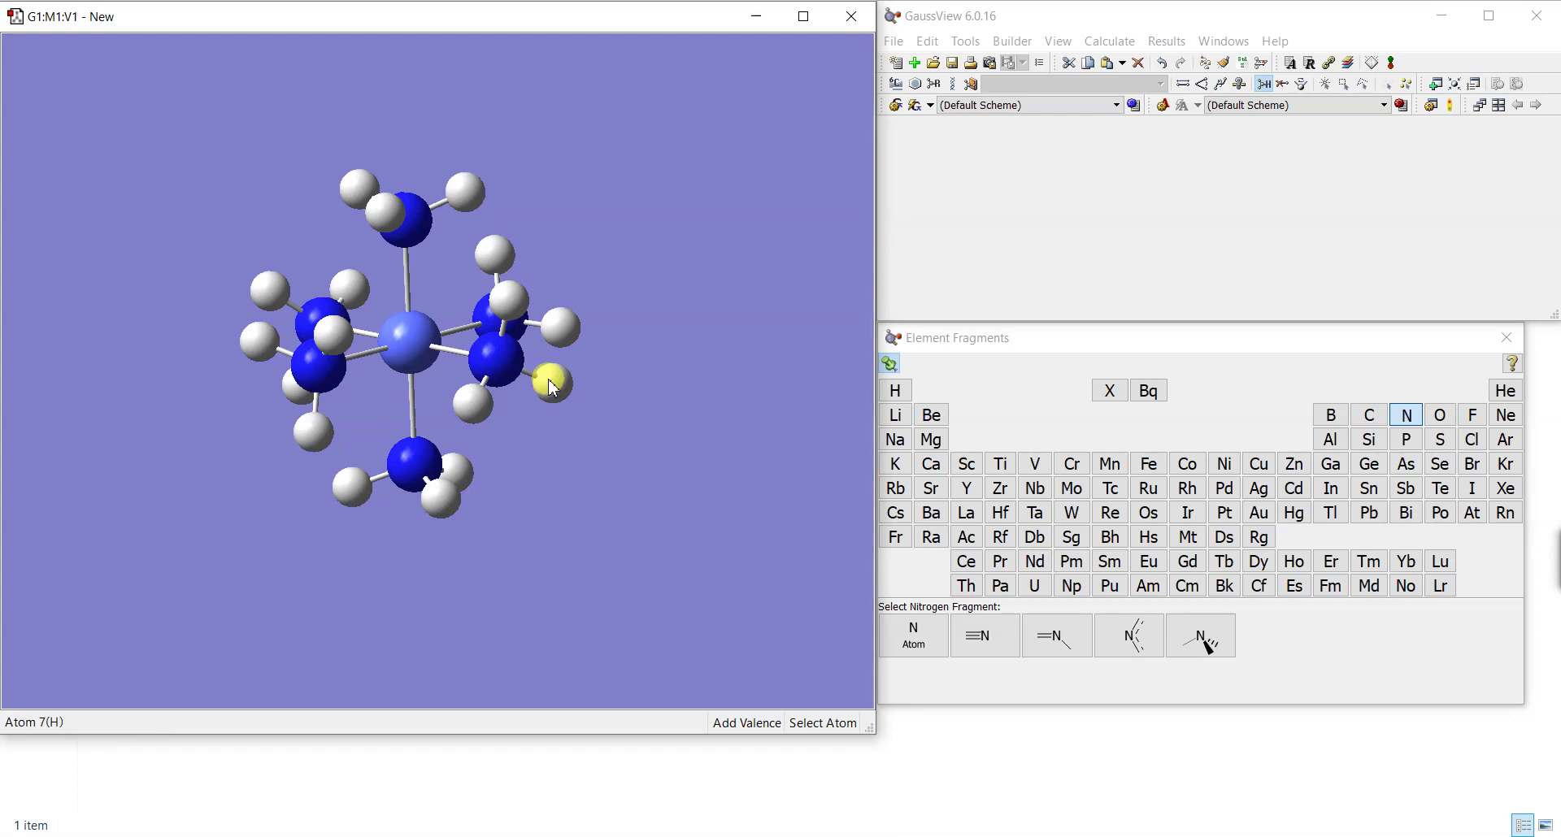
left_click(1186, 86)
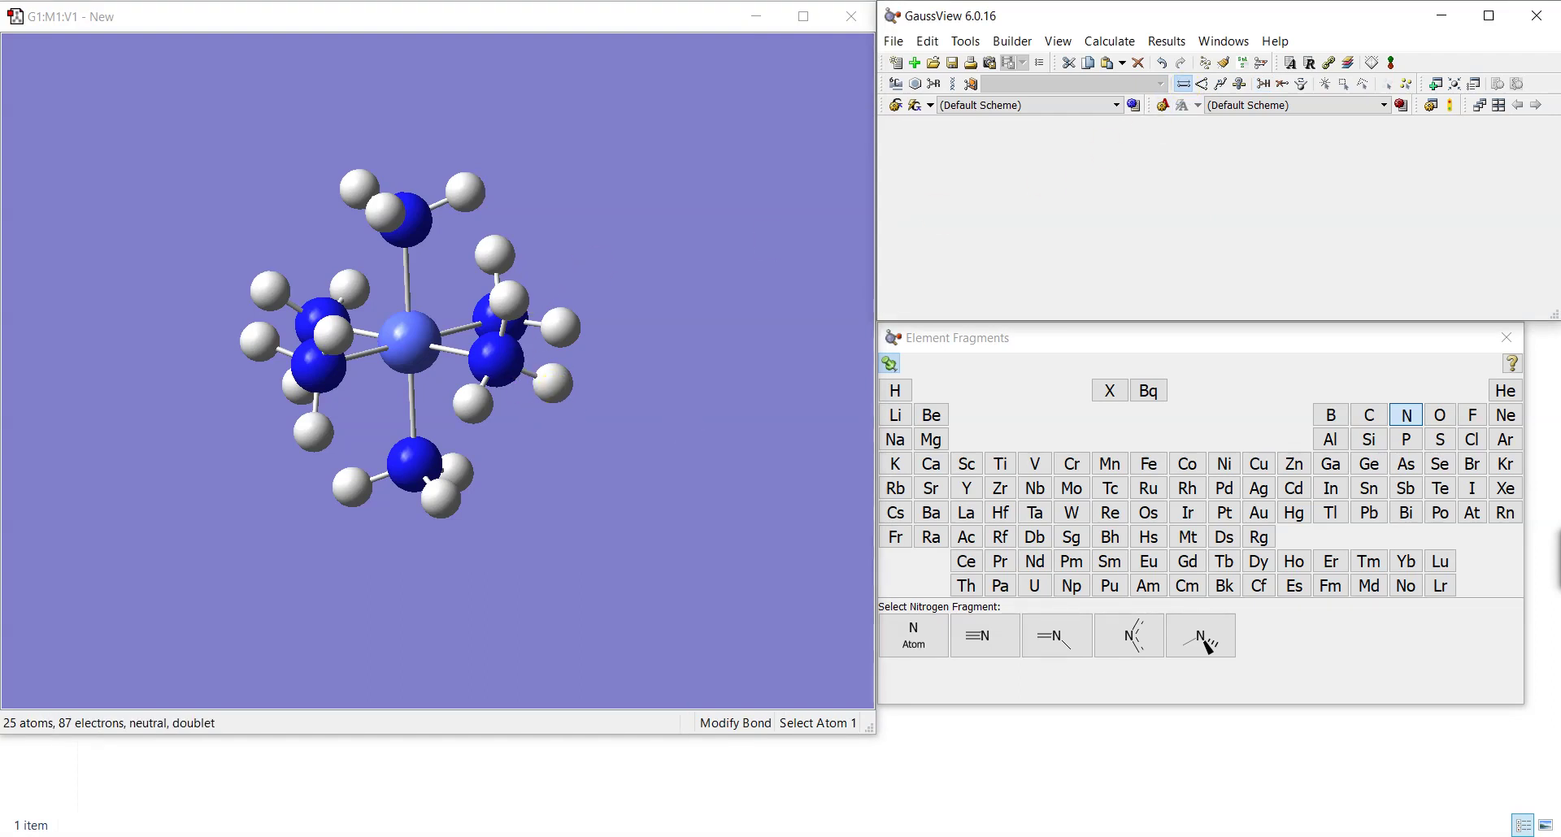
mouse_move(403, 369)
left_mouse_down()
mouse_move(409, 409)
mouse_move(408, 392)
left_mouse_up()
left_click(386, 346)
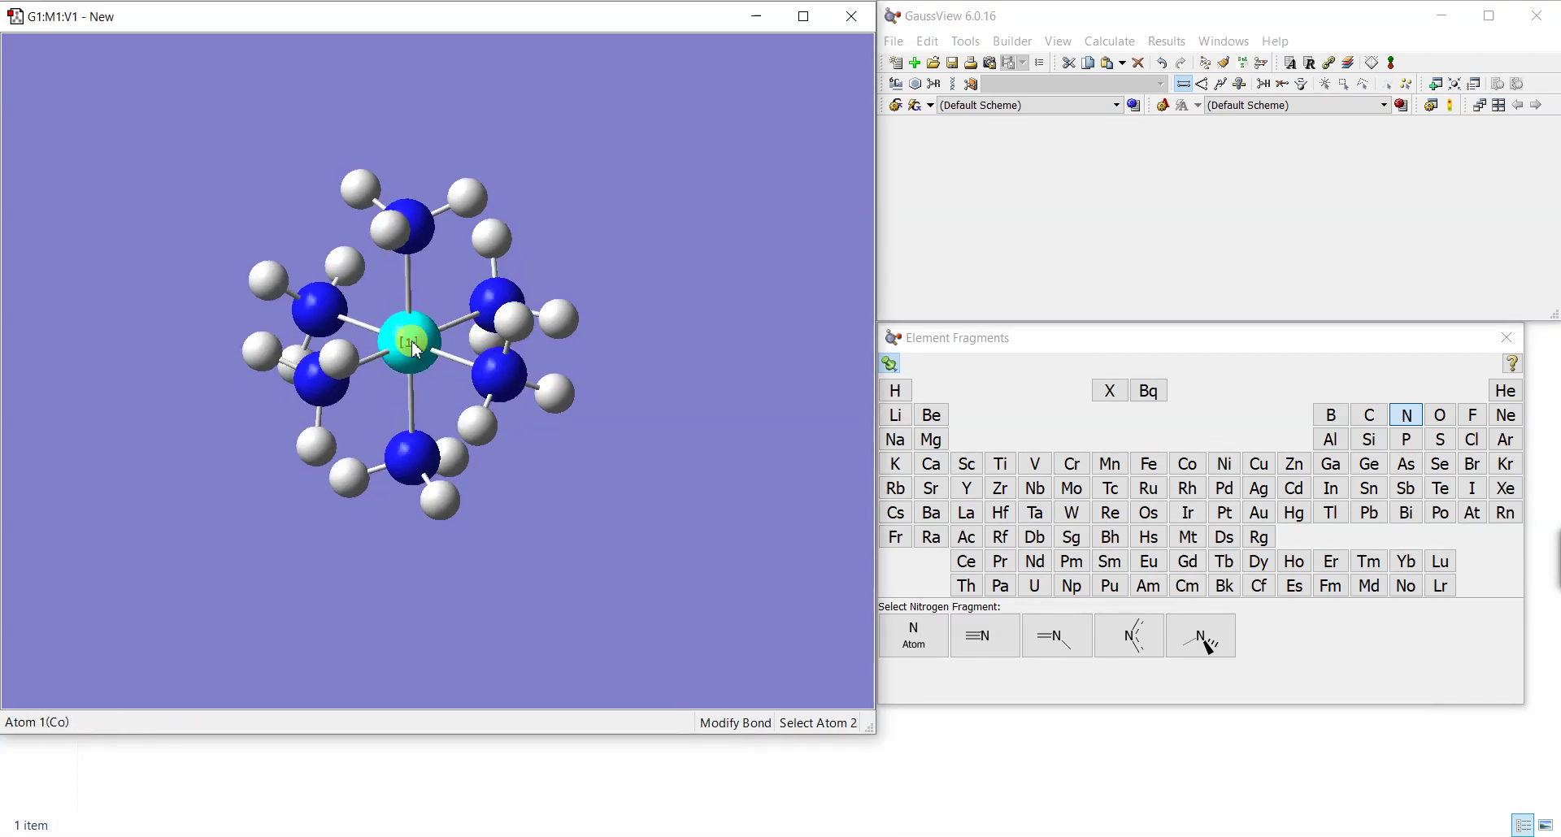
left_click(323, 324)
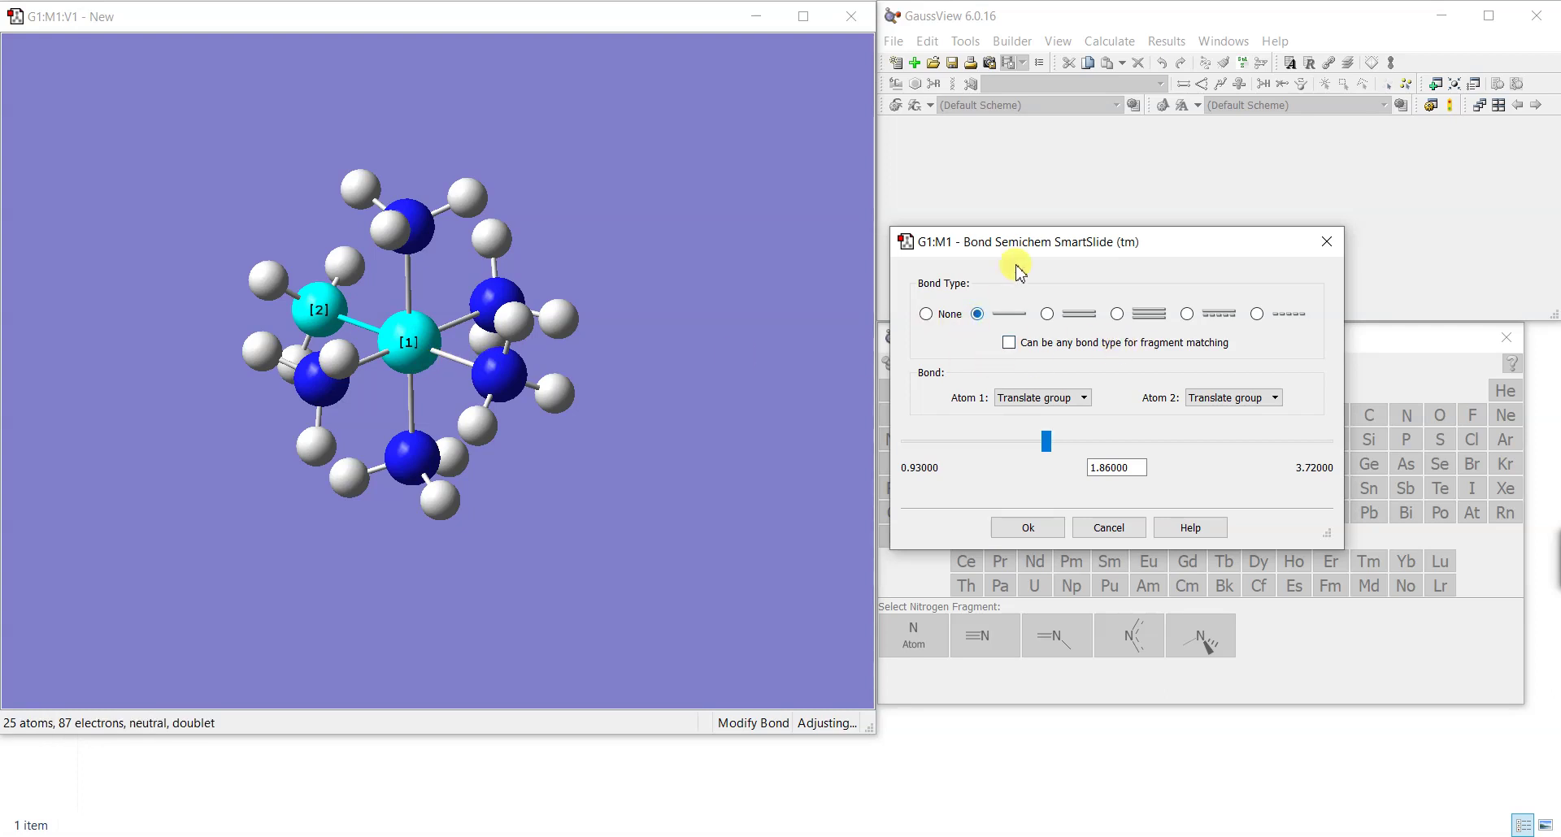
left_click_drag(1022, 241, 1008, 144)
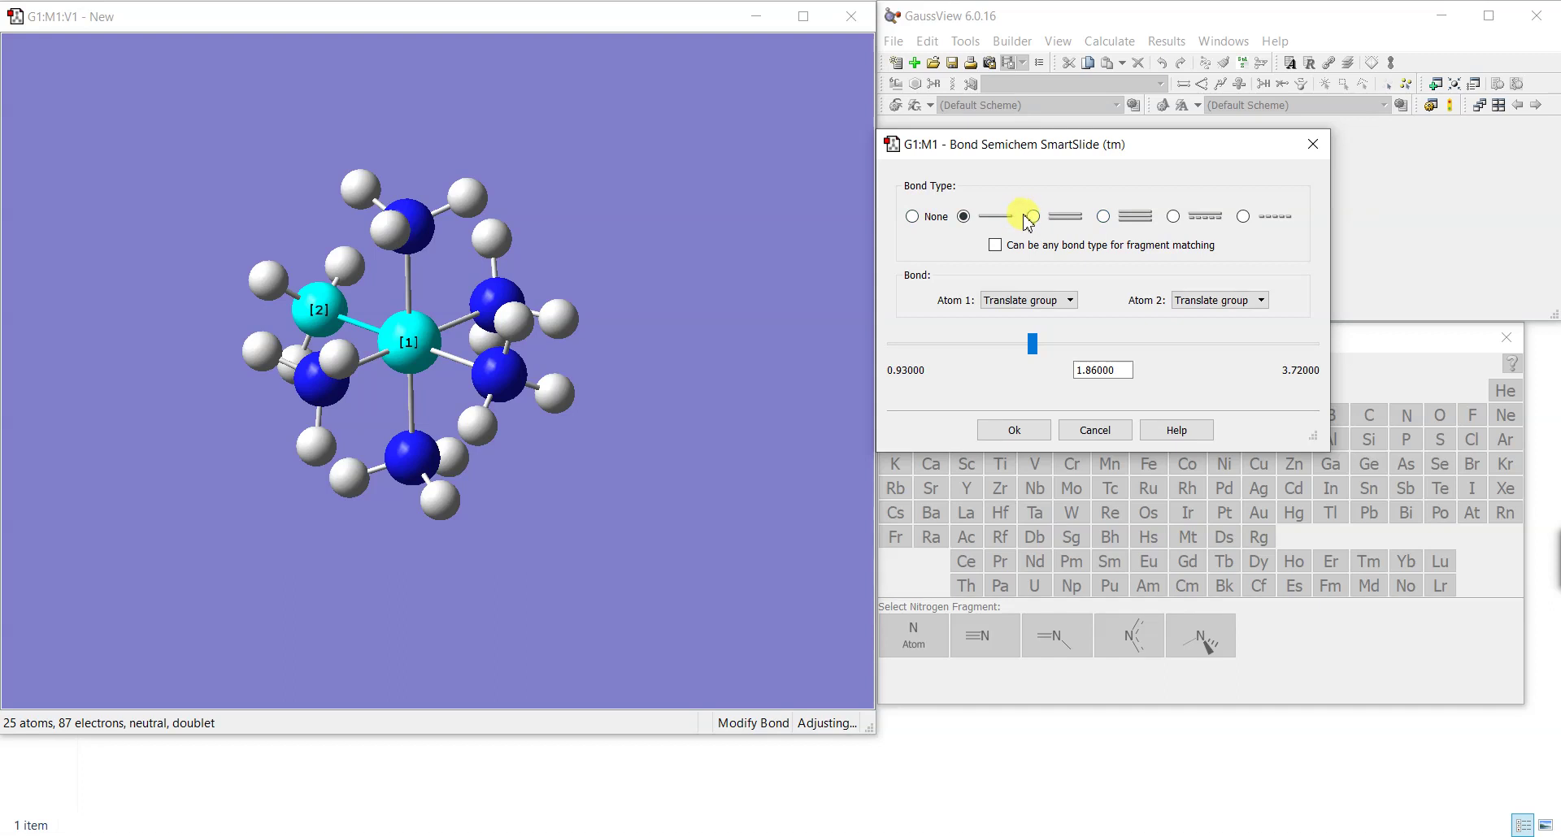
left_click(1033, 217)
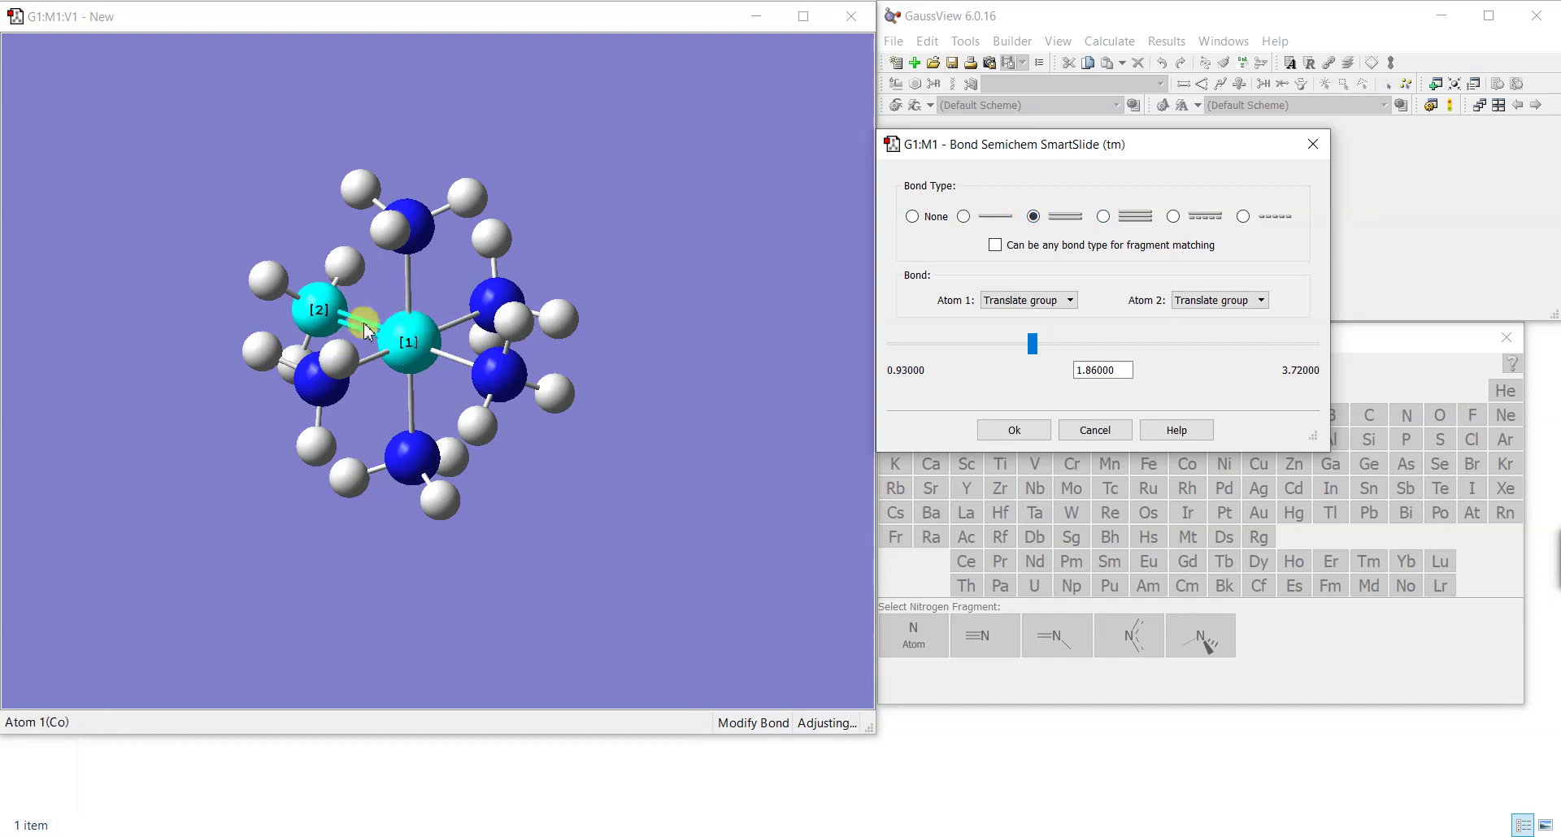
left_click(963, 216)
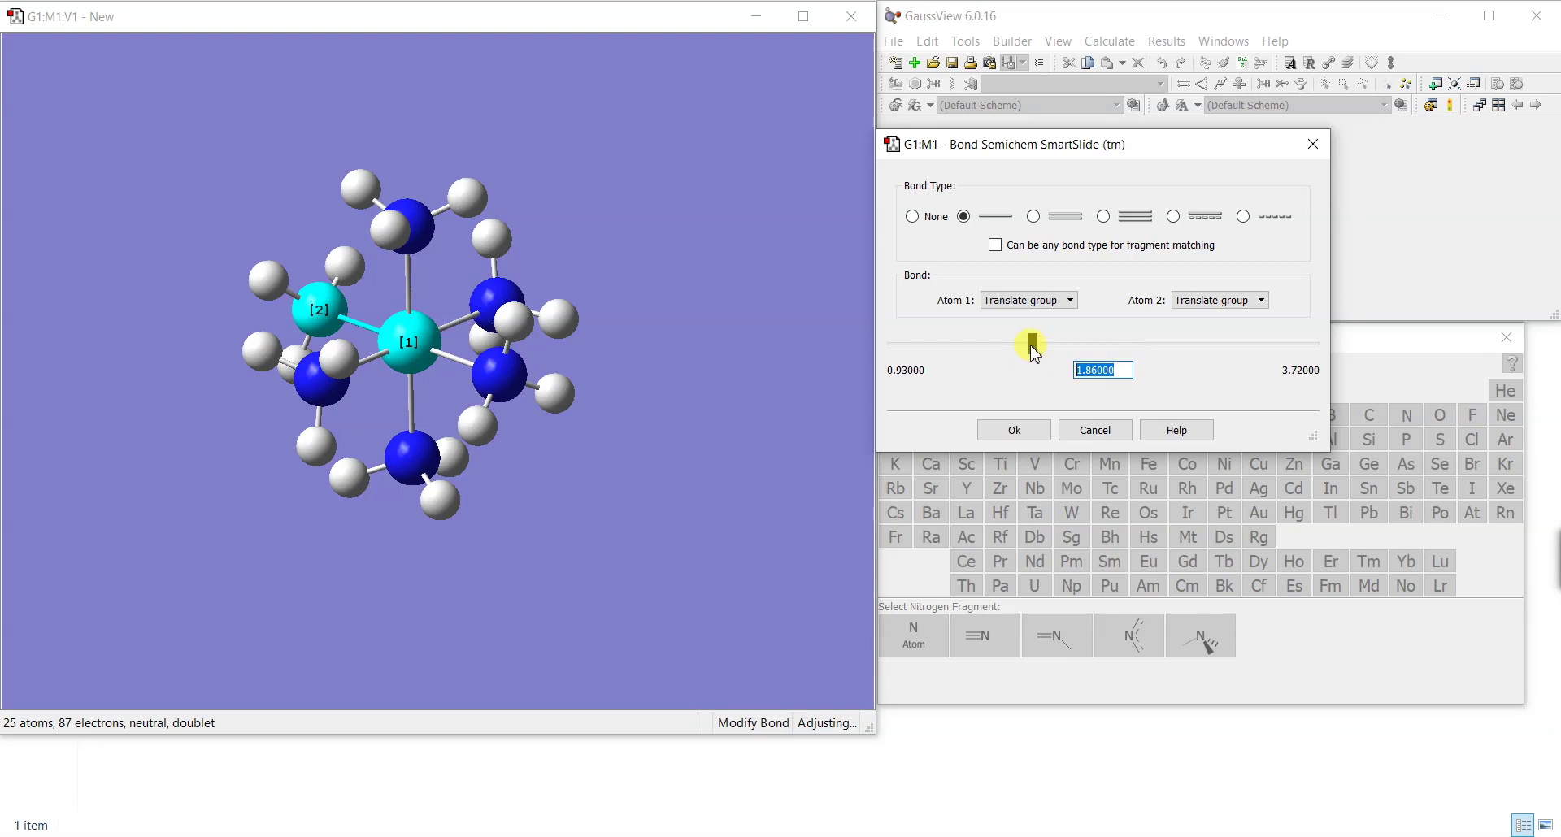
left_click_drag(1034, 352, 1055, 354)
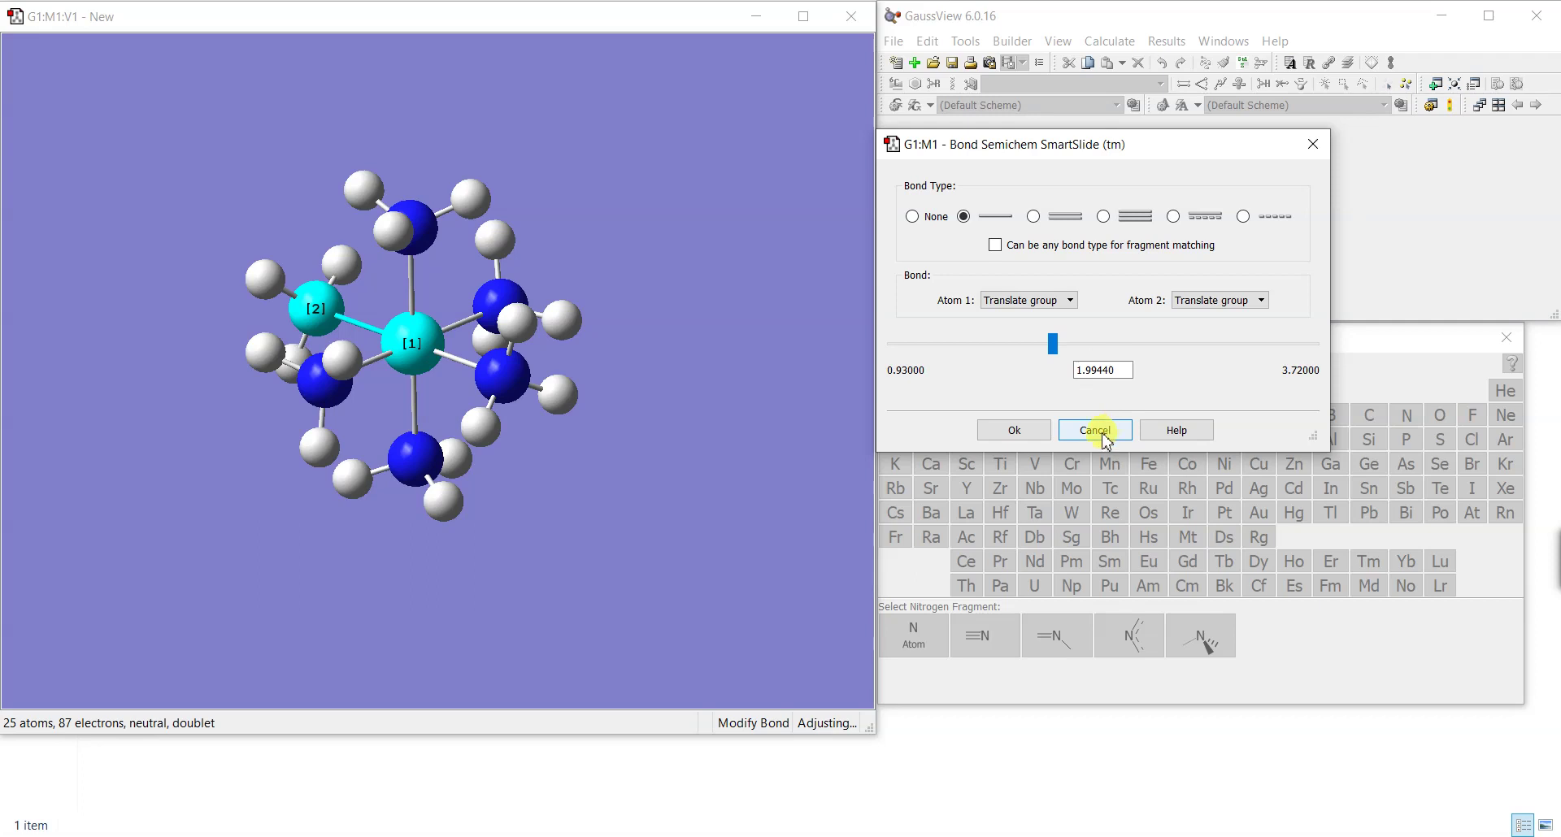
left_click(1095, 430)
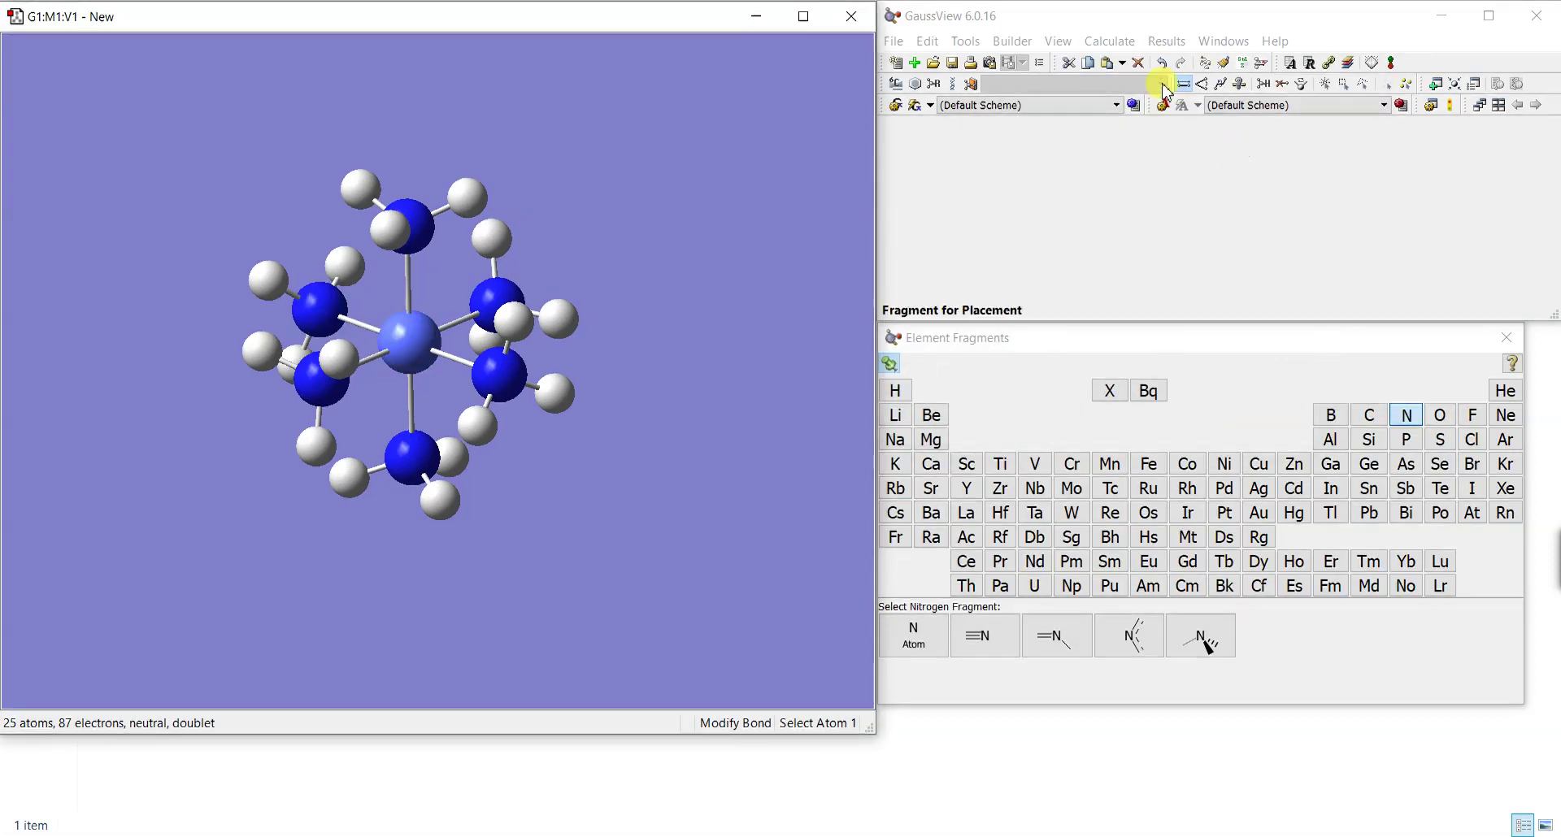
Step: Try lengthening the same cobalt–nitrogen bond to 1.98900 with the cobalt atom set to Fixed, and discard the change
left_click(410, 340)
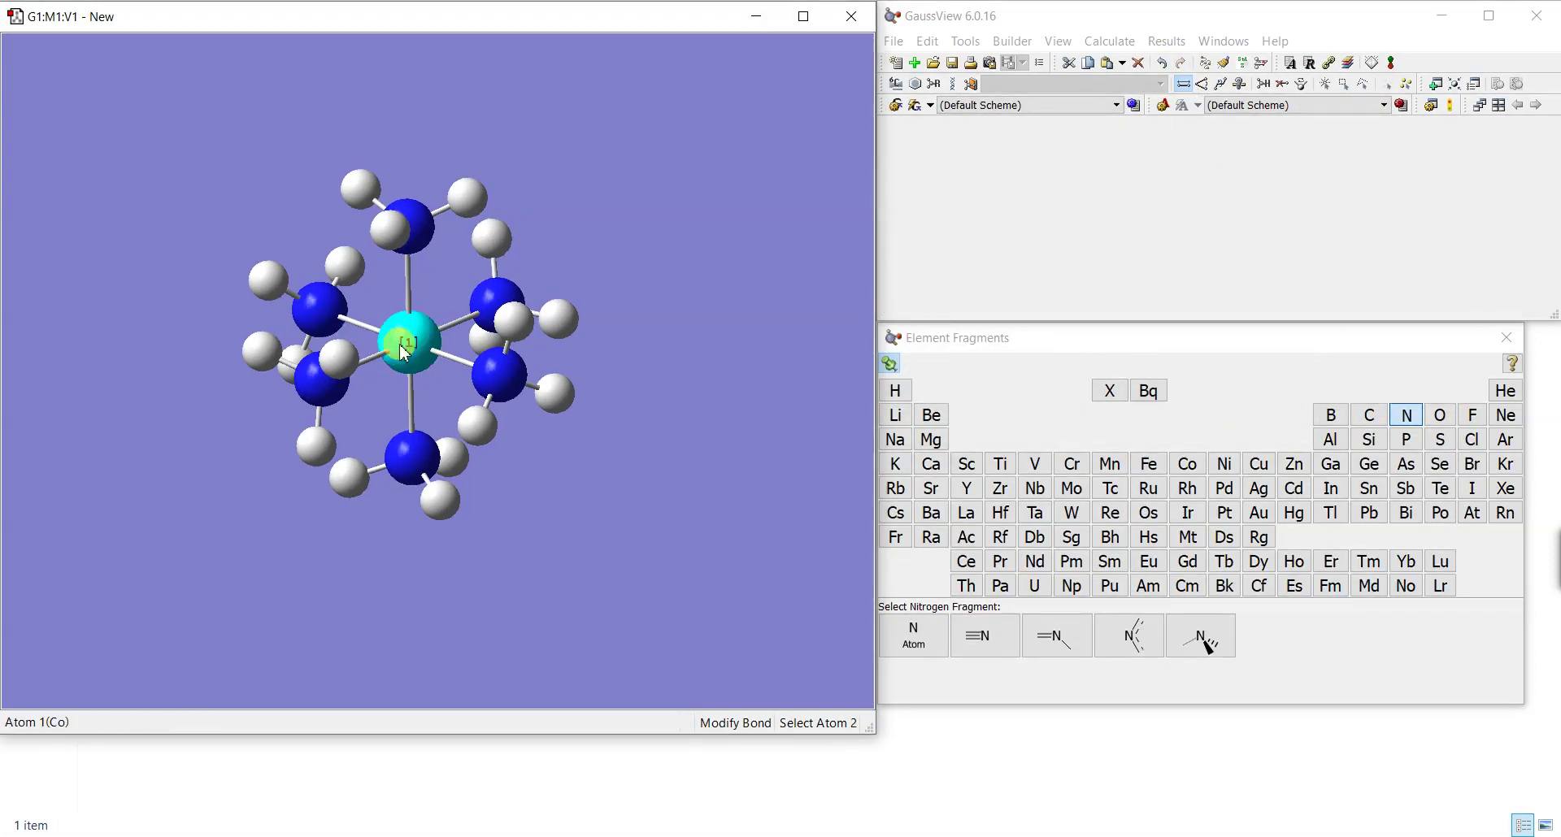
left_click(311, 322)
left_click_drag(1040, 424, 1052, 456)
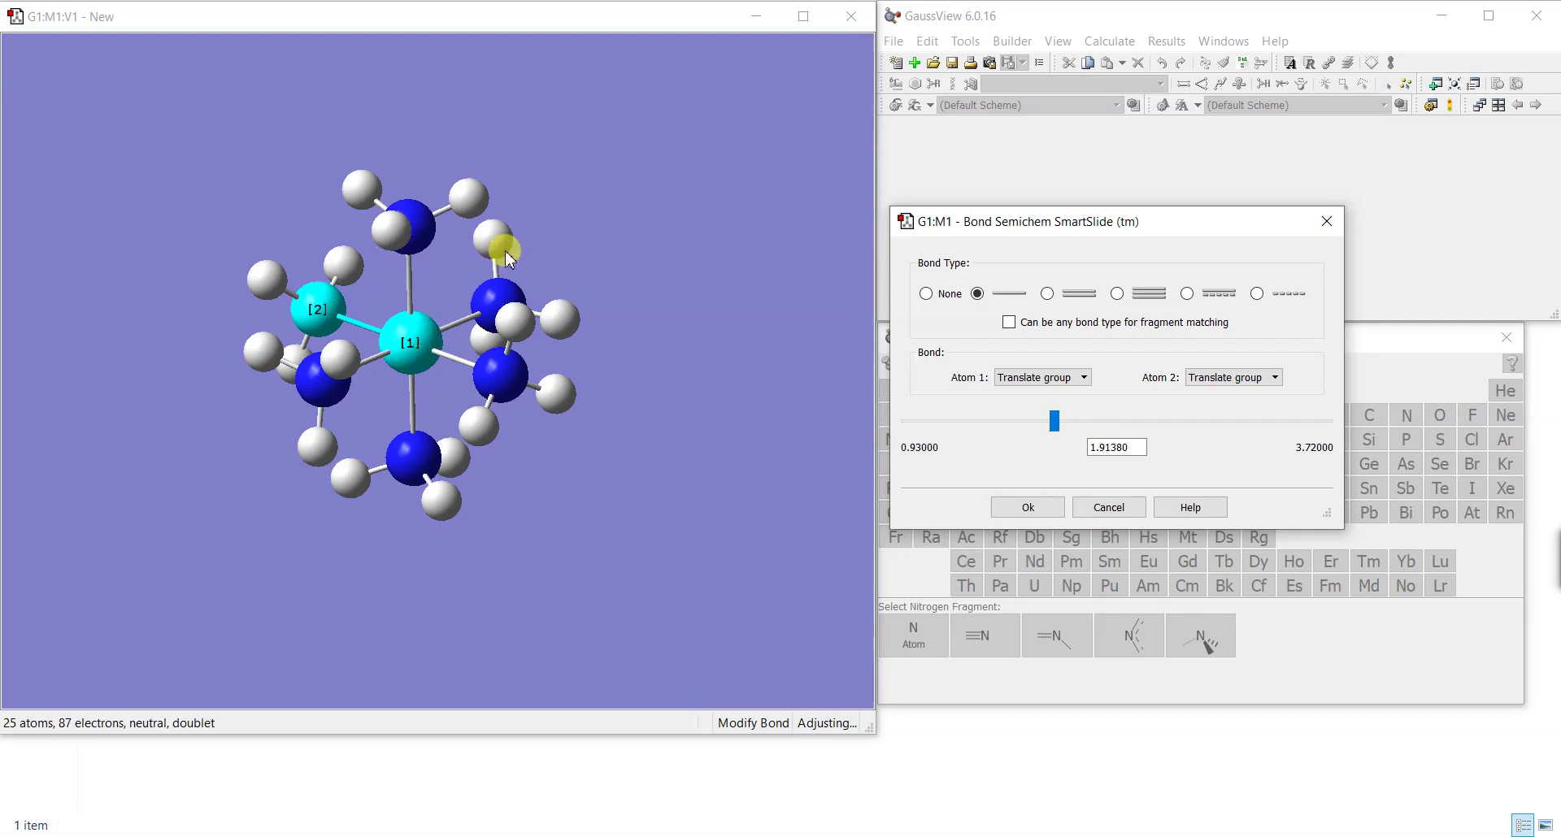
left_click(1061, 391)
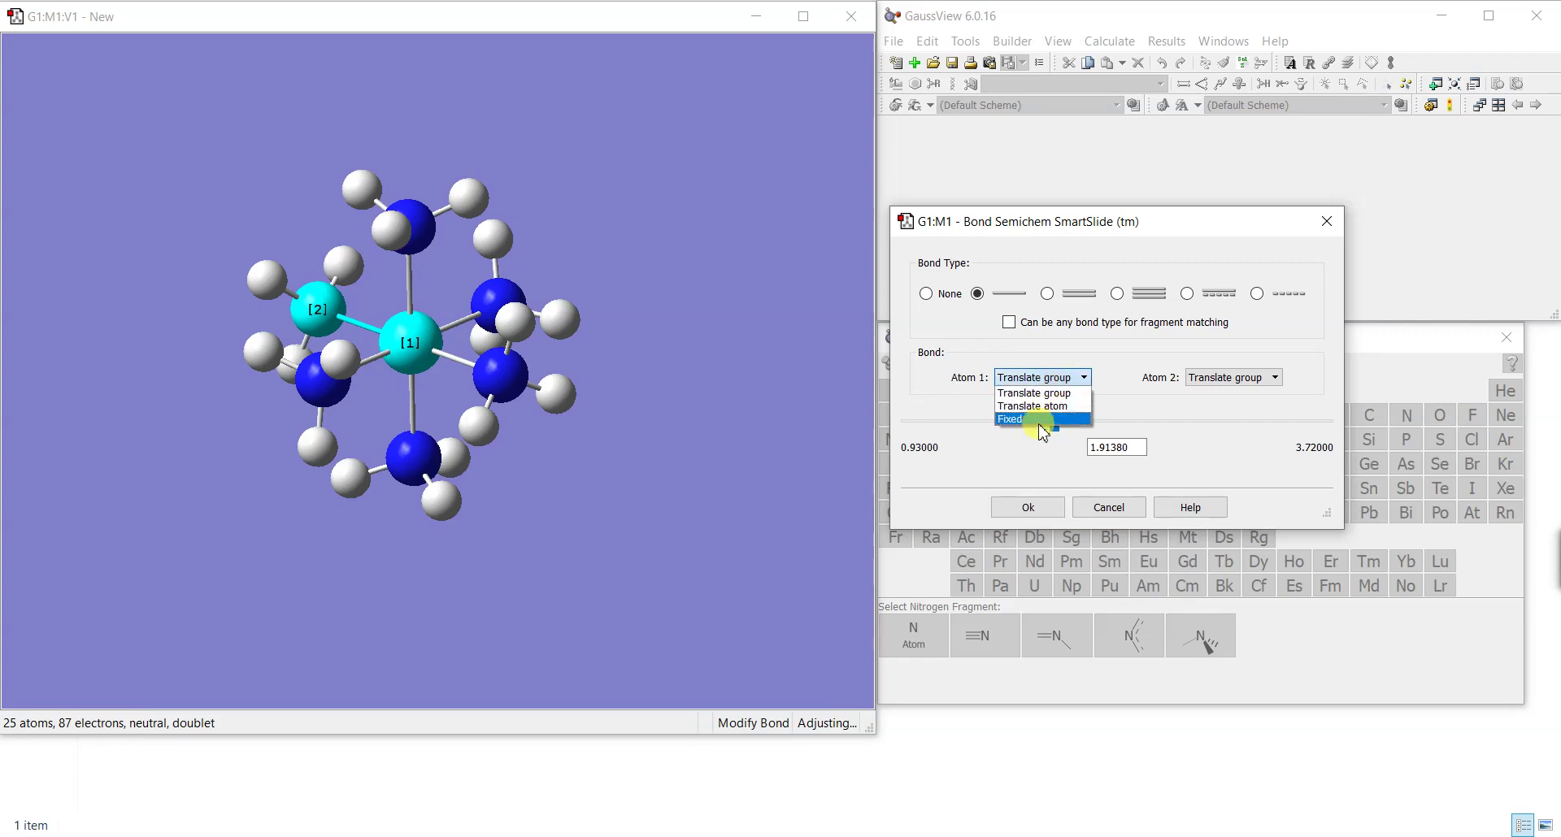
left_click(1041, 420)
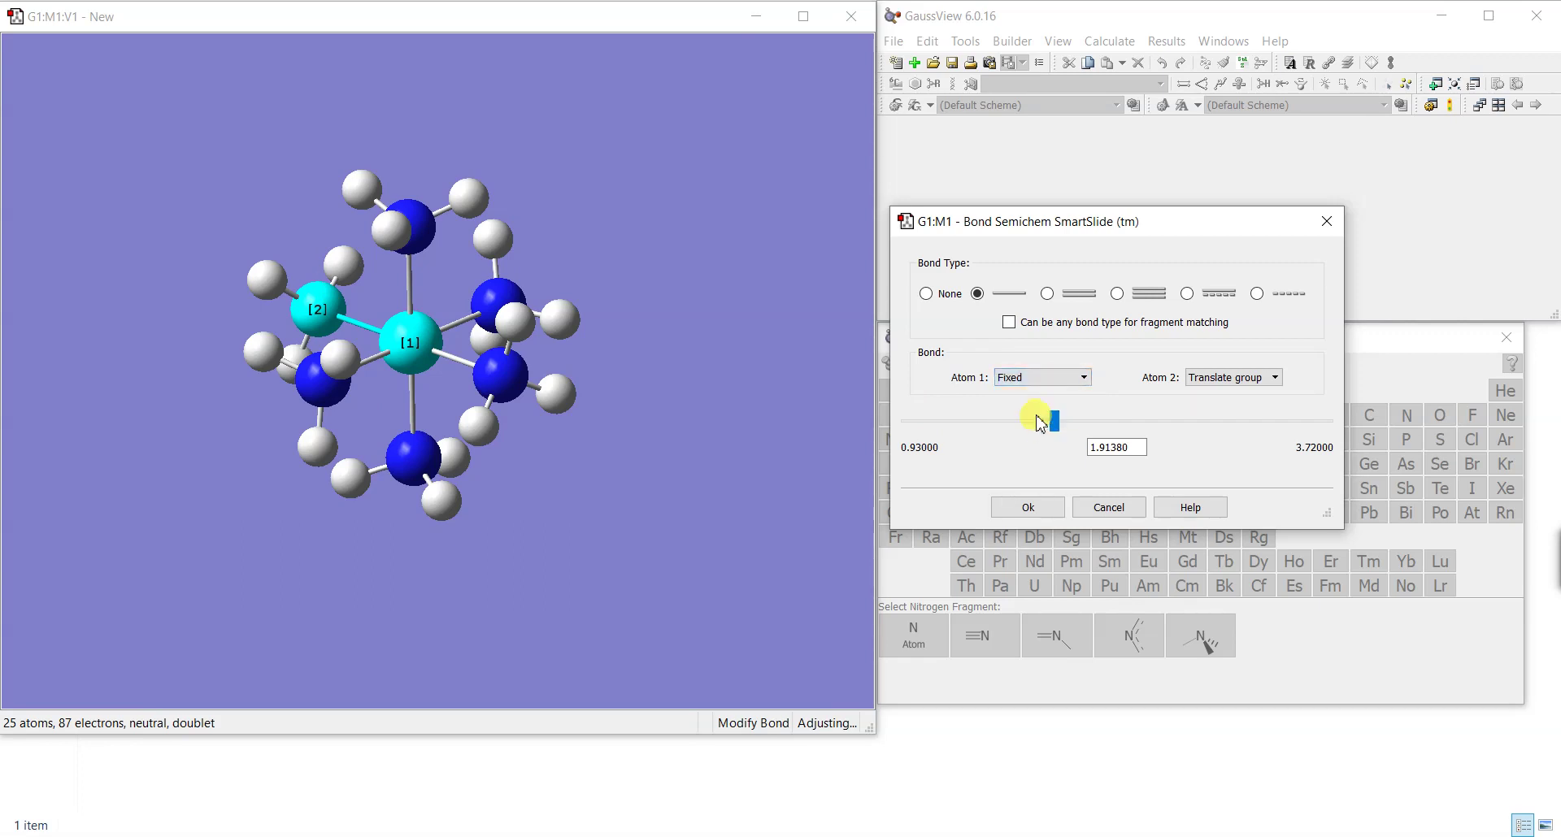
mouse_move(1056, 418)
left_mouse_down()
mouse_move(1114, 424)
mouse_move(1031, 427)
mouse_move(1140, 432)
mouse_move(1066, 428)
left_mouse_up()
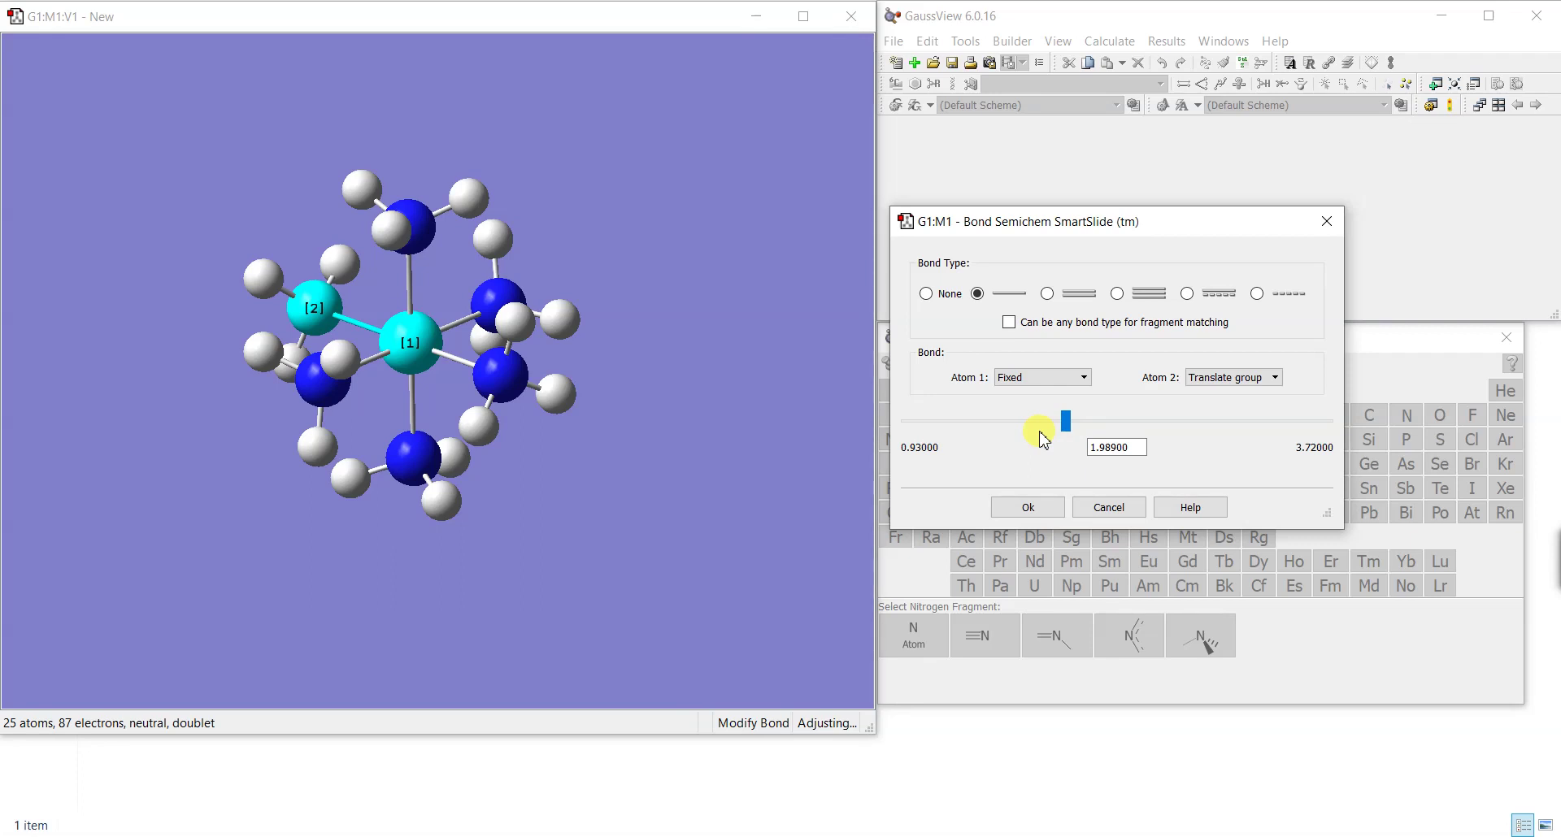
left_click(1130, 512)
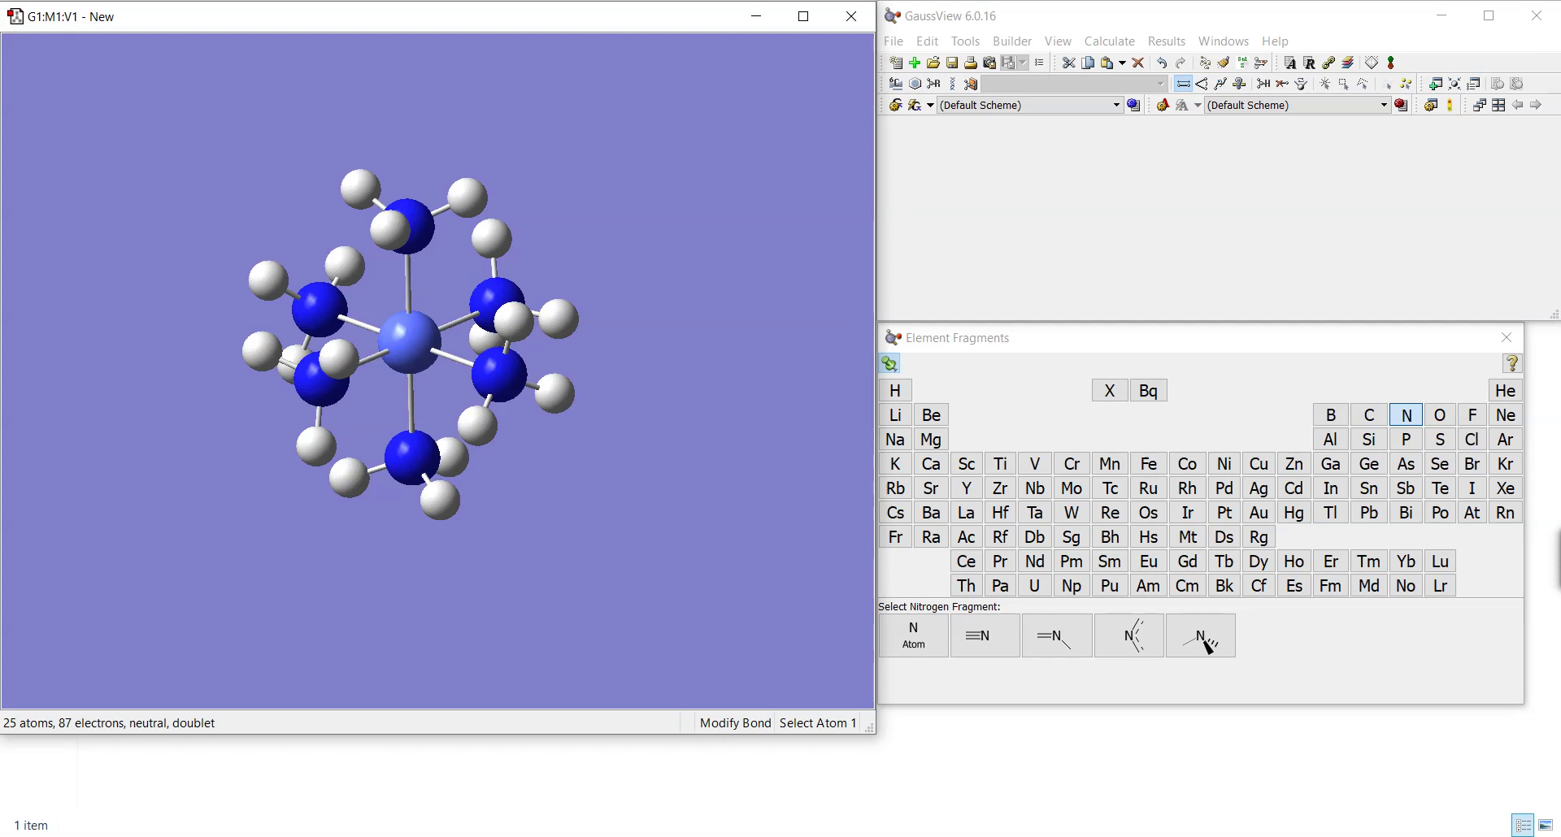
Step: Try Modify Angle on an equatorial nitrogen, the cobalt and the upper axial nitrogen, widening the angle to 93.81550 degrees
left_click(1205, 85)
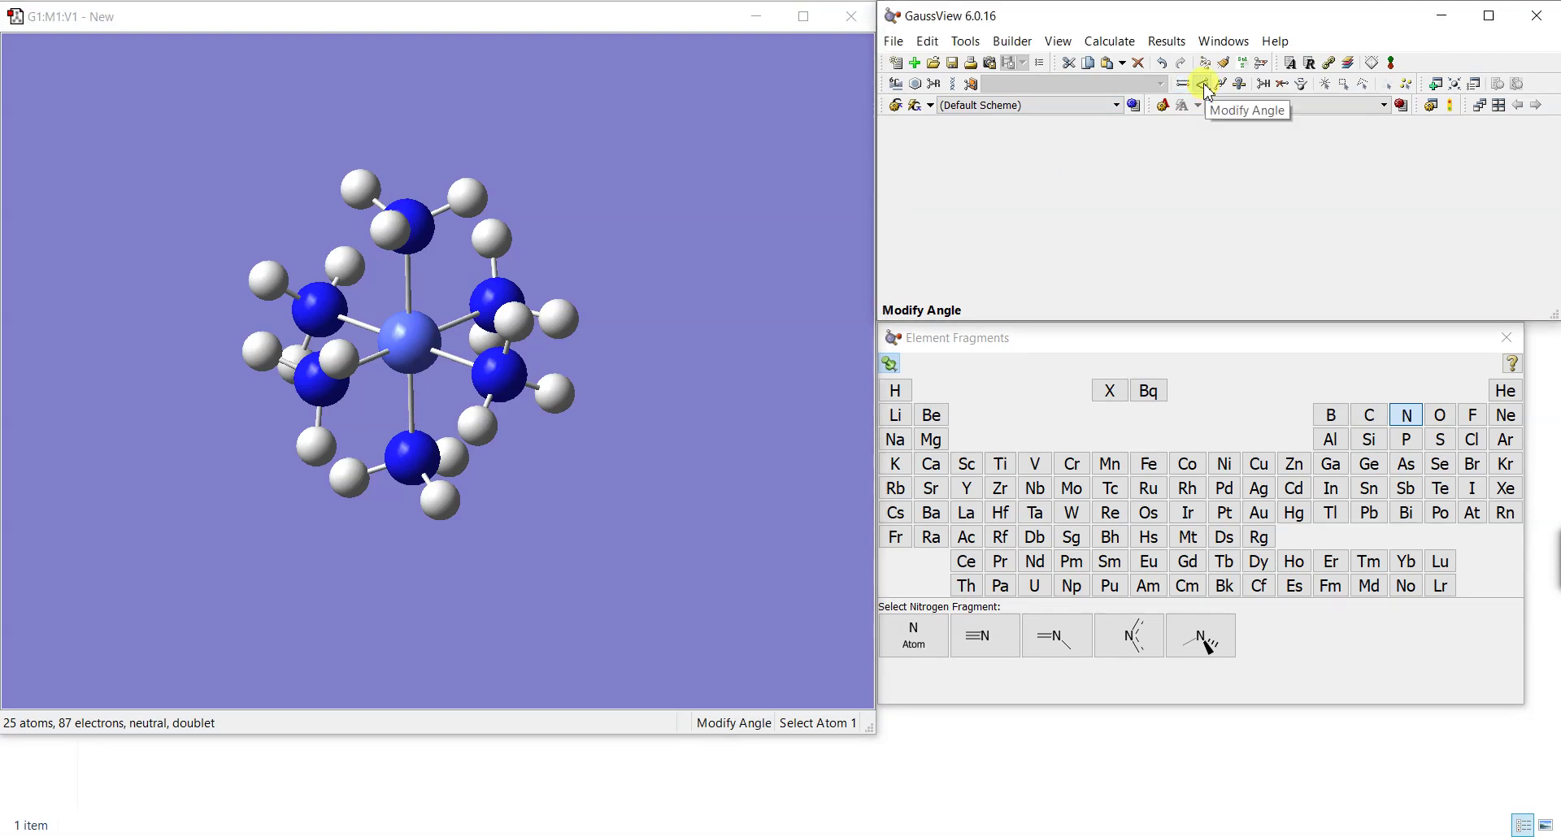
left_click_drag(731, 322, 580, 342)
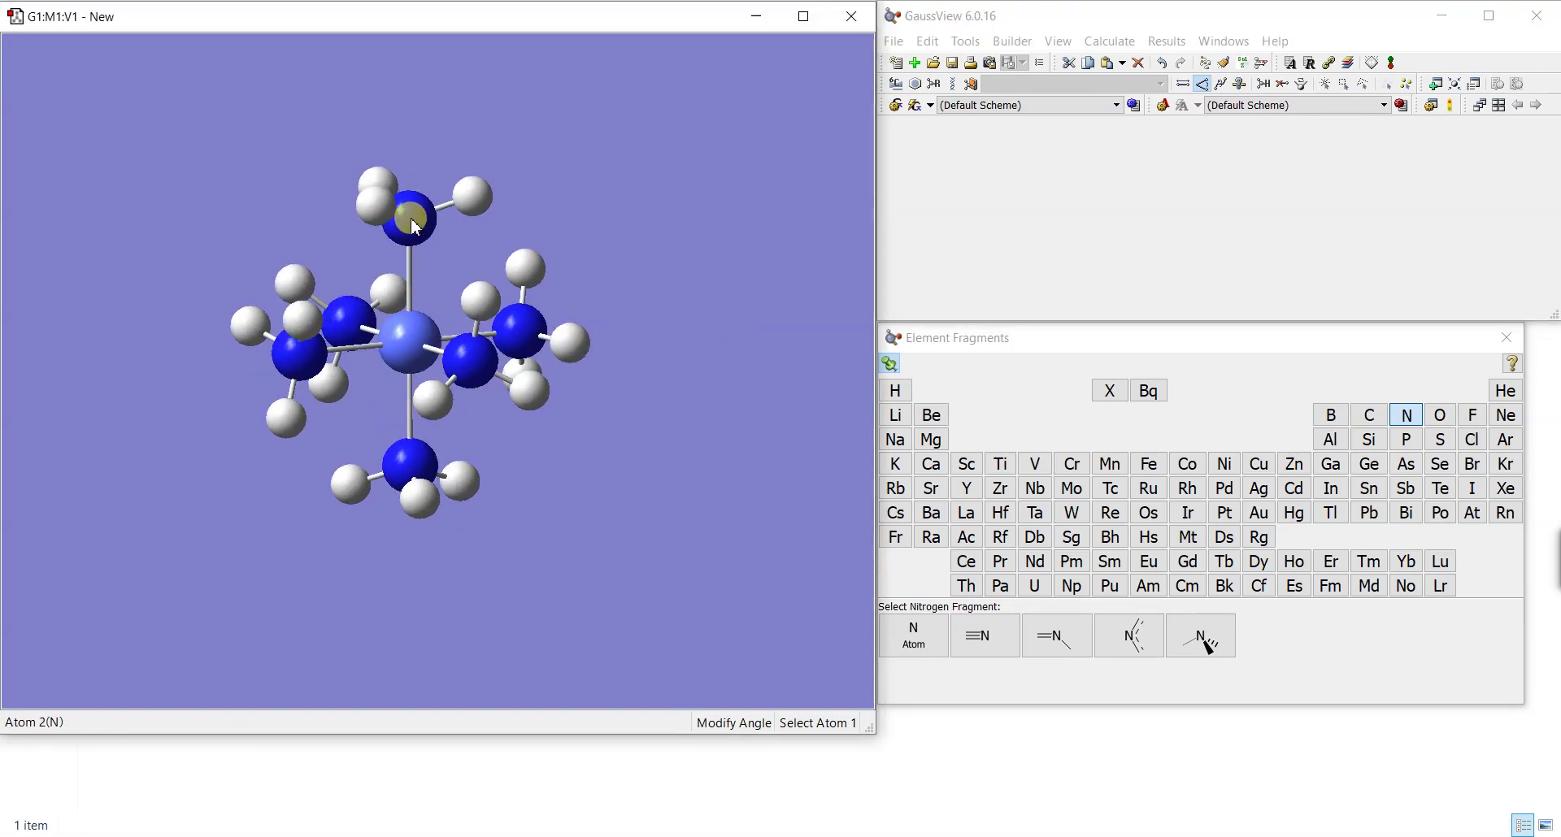
left_click(294, 356)
left_click(409, 358)
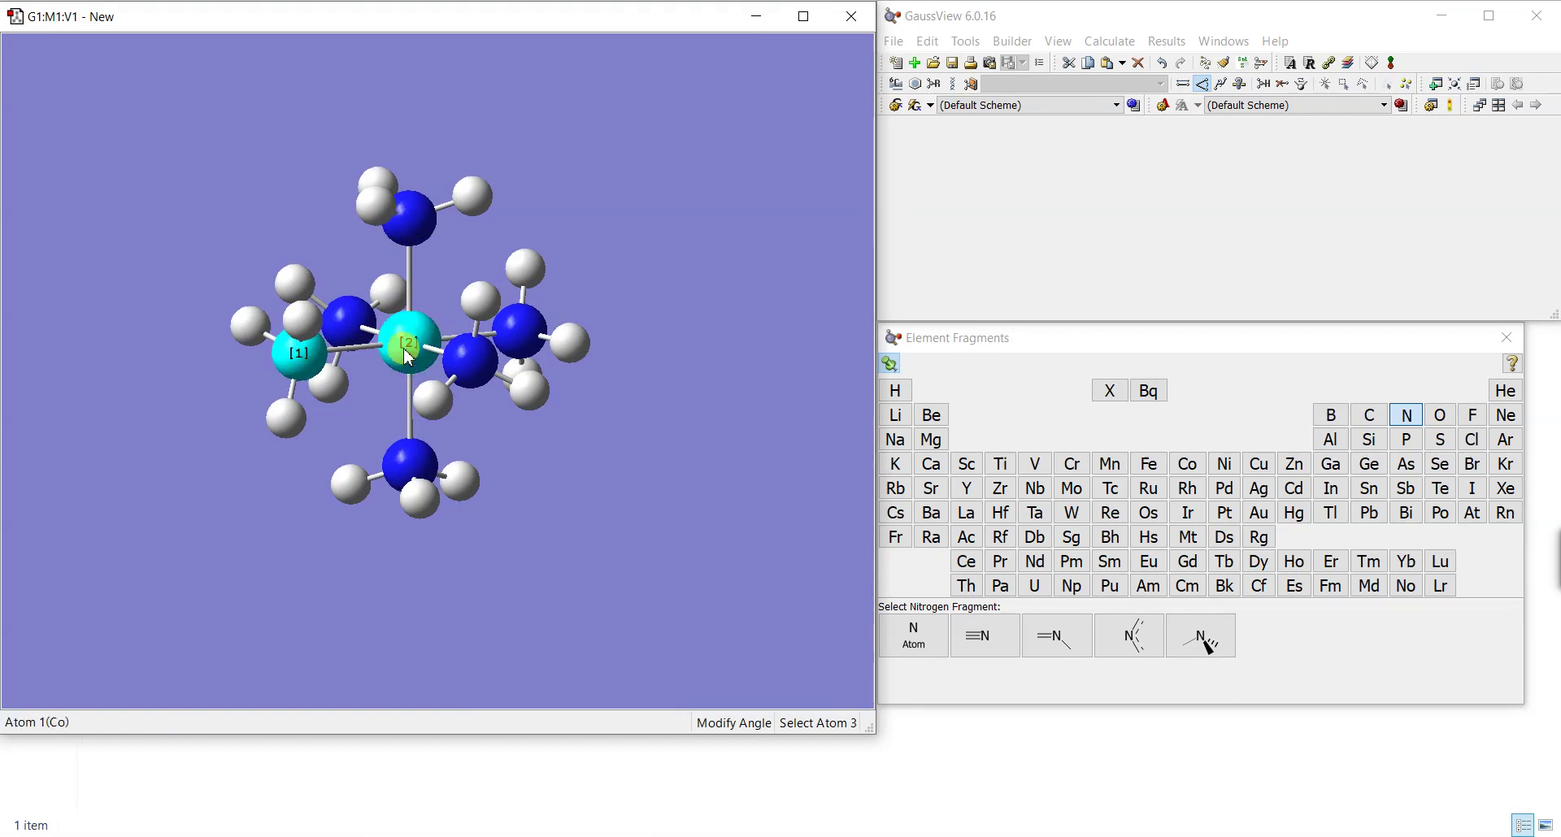
left_click(410, 221)
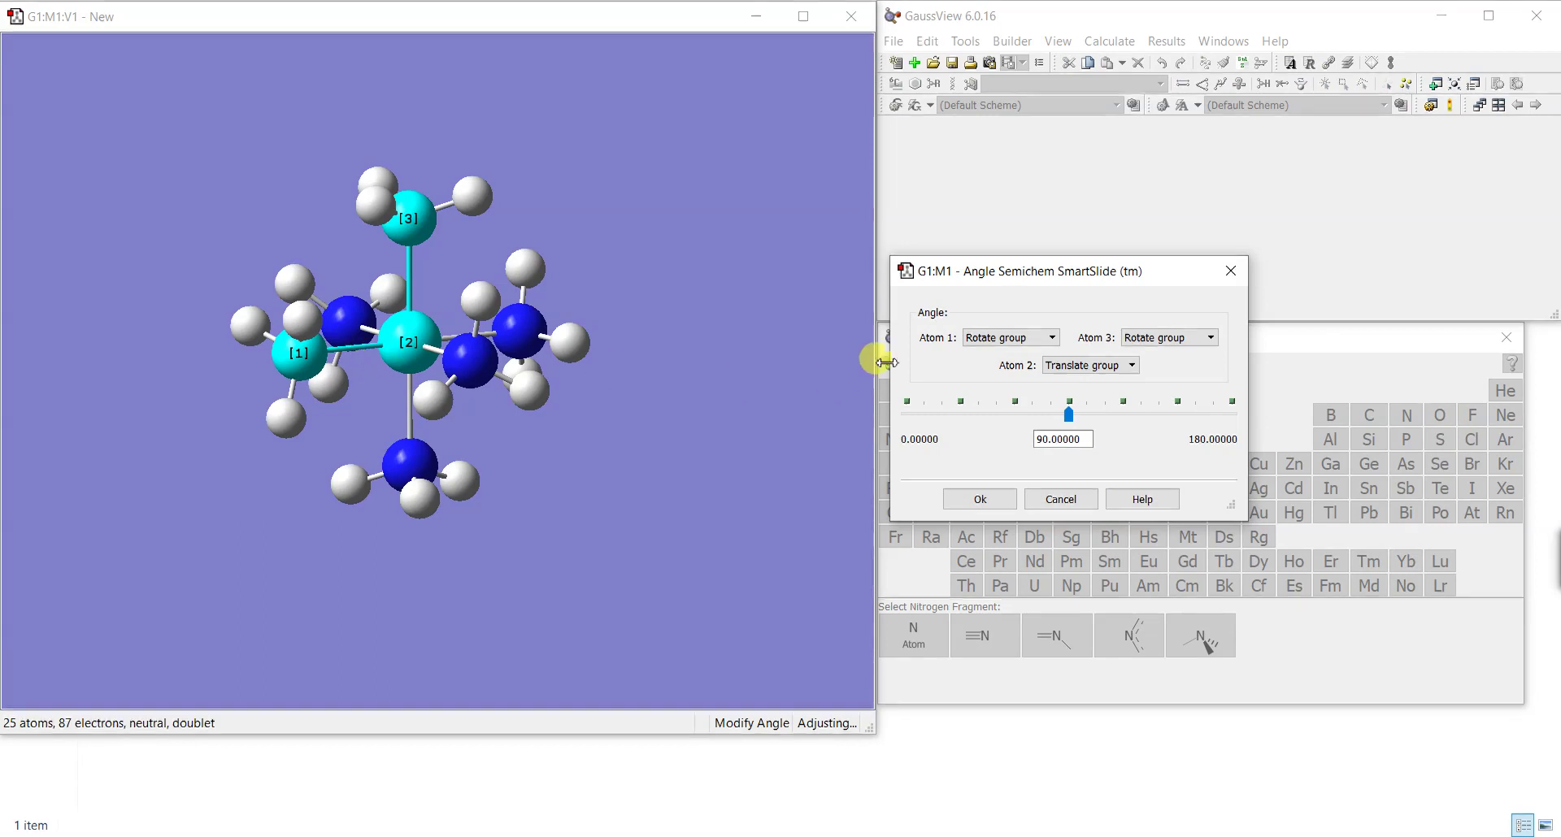
left_click_drag(983, 270, 976, 204)
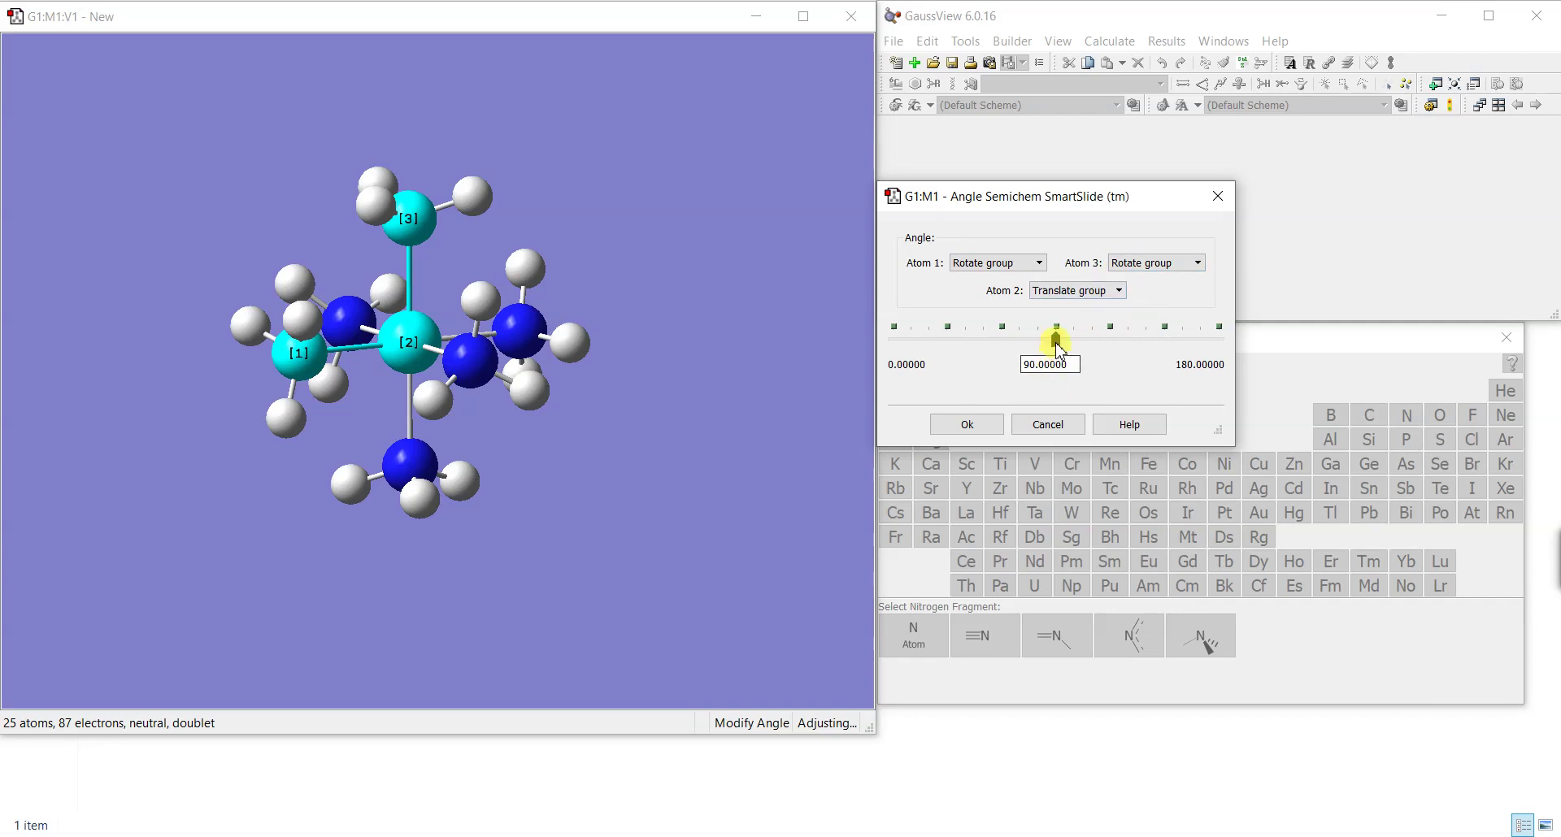
mouse_move(1060, 350)
left_mouse_down()
mouse_move(1125, 342)
mouse_move(976, 346)
mouse_move(1115, 334)
mouse_move(913, 329)
mouse_move(1188, 349)
mouse_move(1005, 358)
mouse_move(1067, 361)
left_mouse_up()
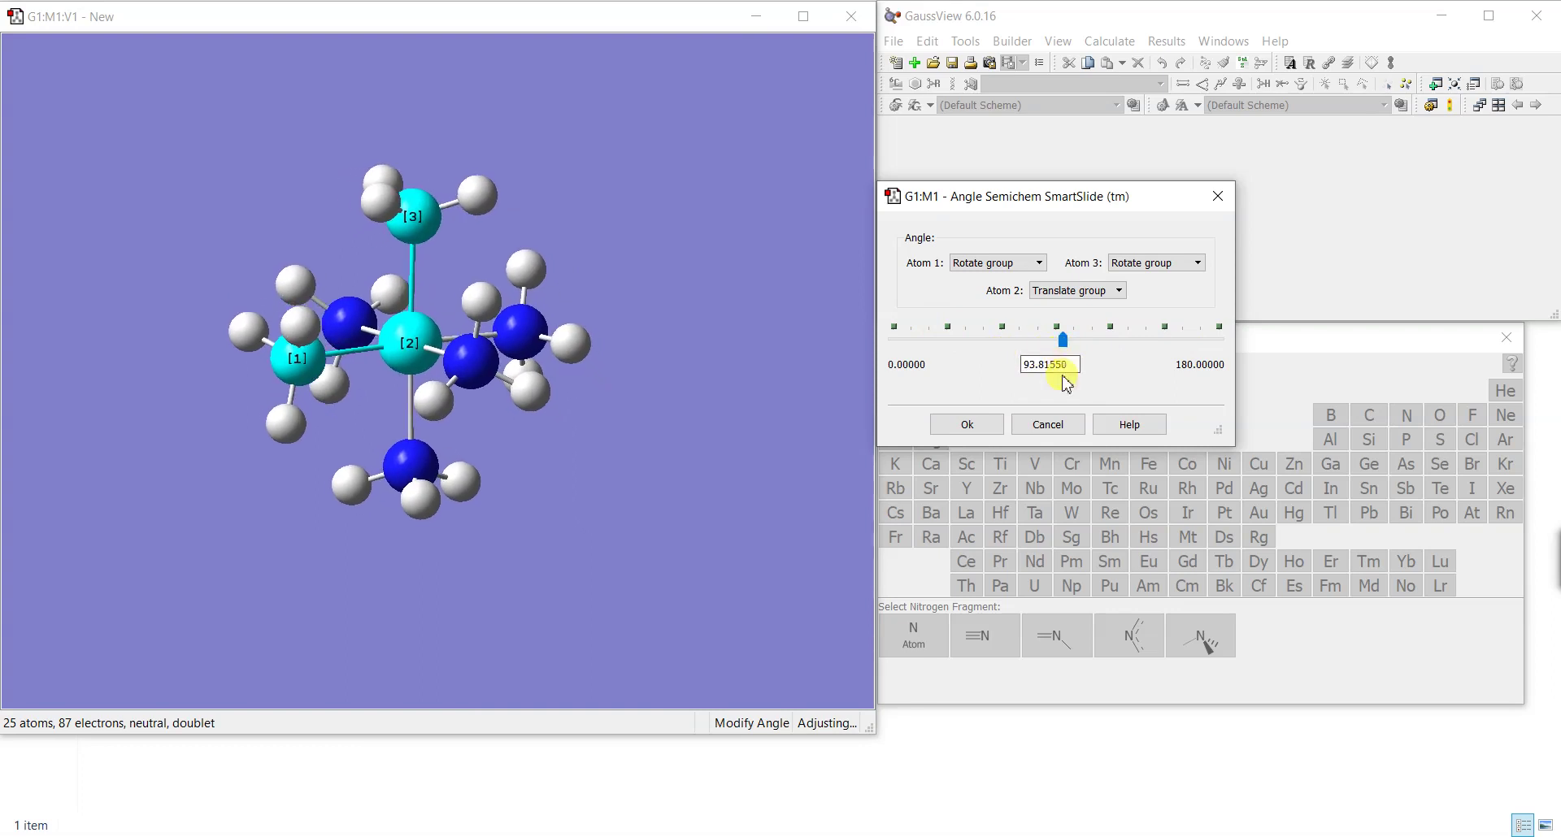
Step: Try varying the nitrogen–cobalt–nitrogen angle, including about 97 degrees, with the central cobalt set to Fixed, and discard the changes
left_click_drag(1067, 347, 1071, 393)
left_click(1070, 299)
left_click(1070, 332)
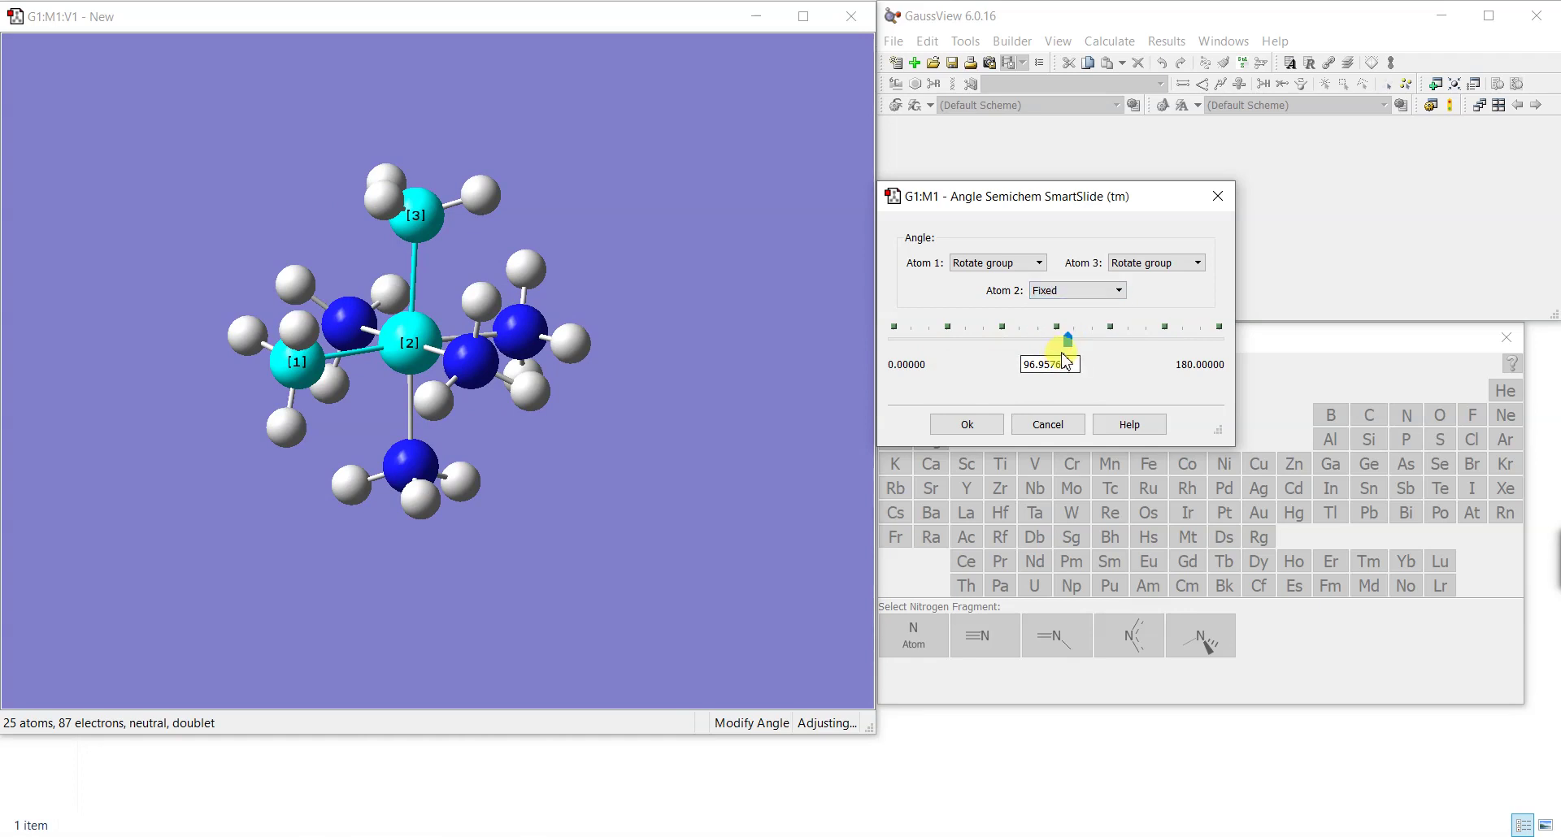
left_click_drag(1069, 347, 1026, 348)
left_click(1059, 429)
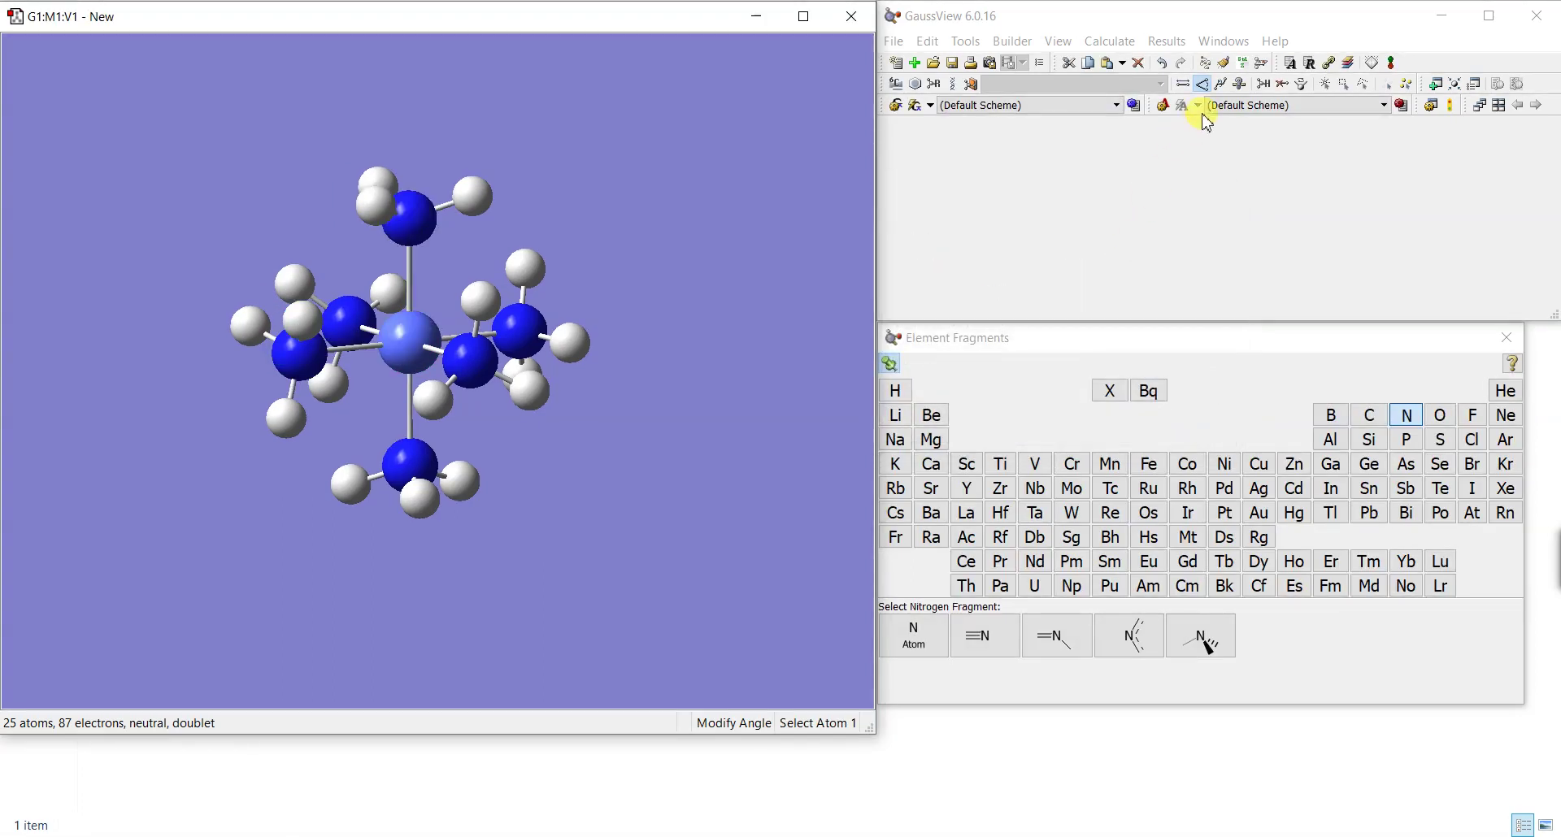
Step: Try widening the angle from the upper axial nitrogen through cobalt to the equatorial nitrogen to 97.40650 degrees, and discard it
left_click(410, 216)
left_click(409, 342)
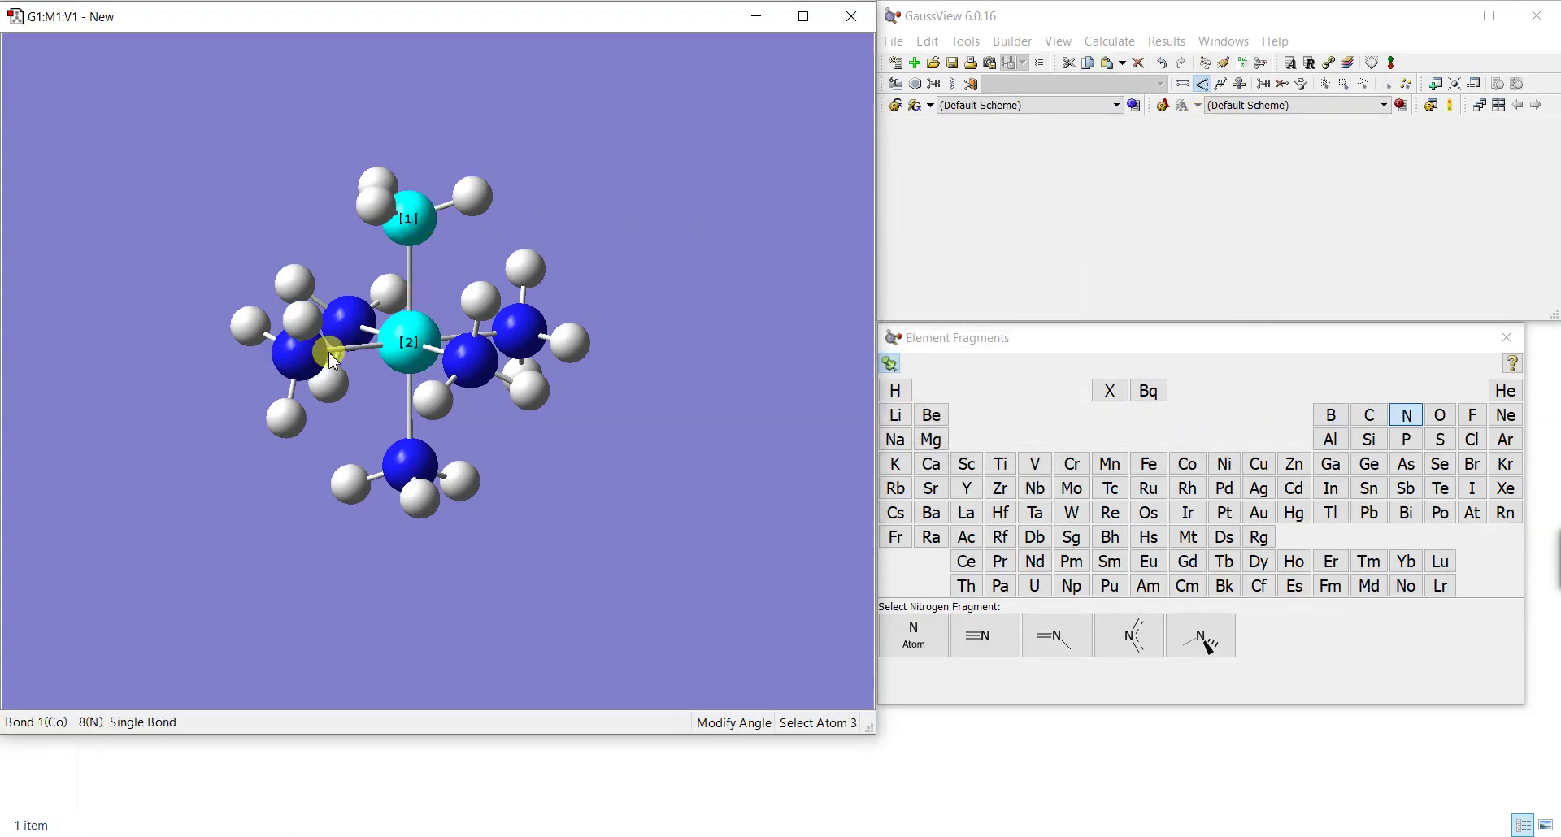
left_click(304, 357)
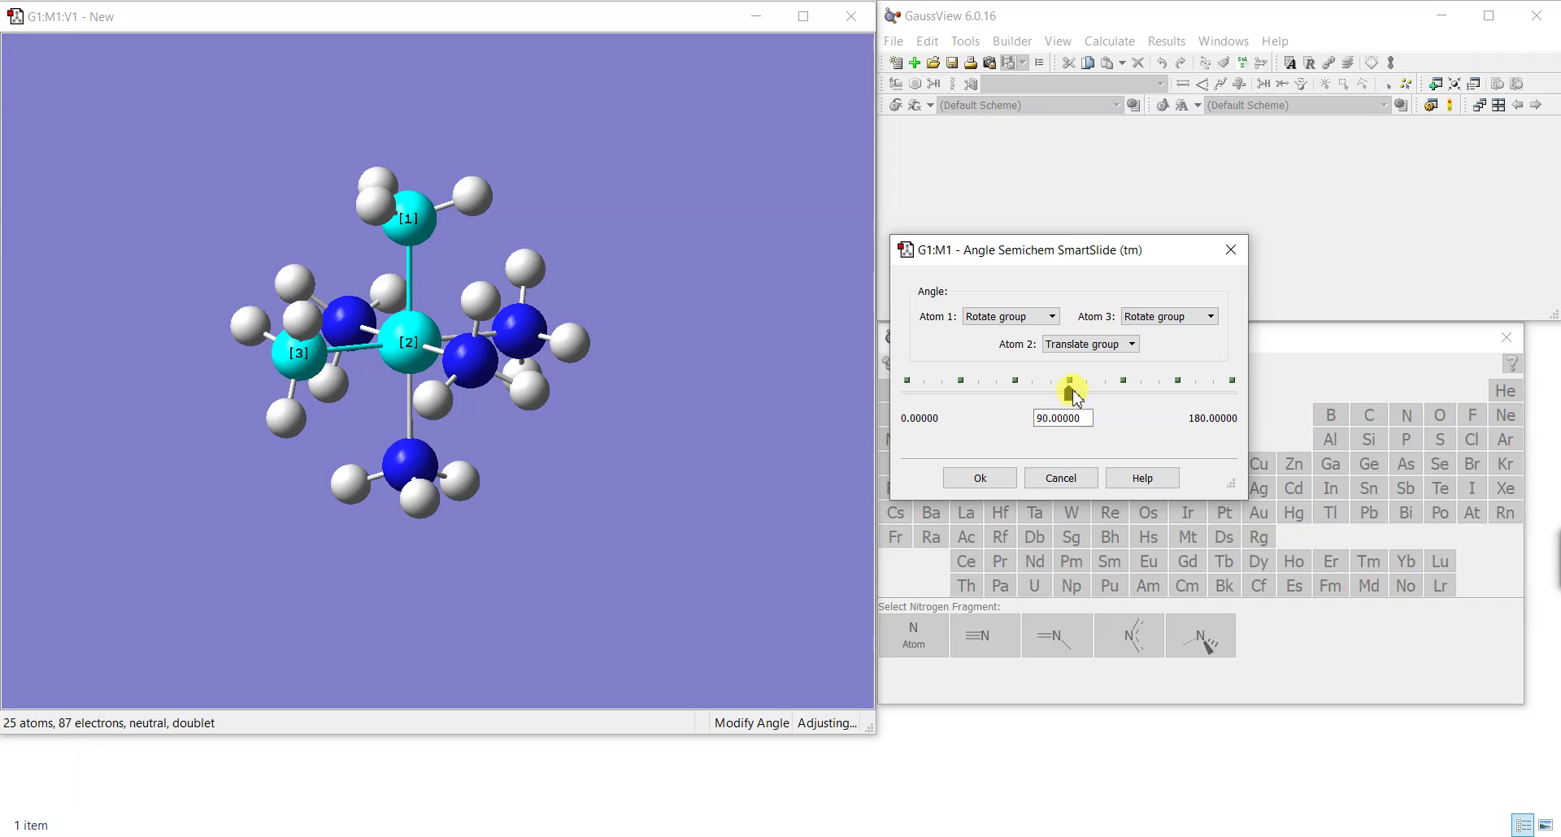
mouse_move(1077, 397)
left_mouse_down()
mouse_move(1115, 390)
mouse_move(1000, 390)
mouse_move(1090, 401)
left_mouse_up()
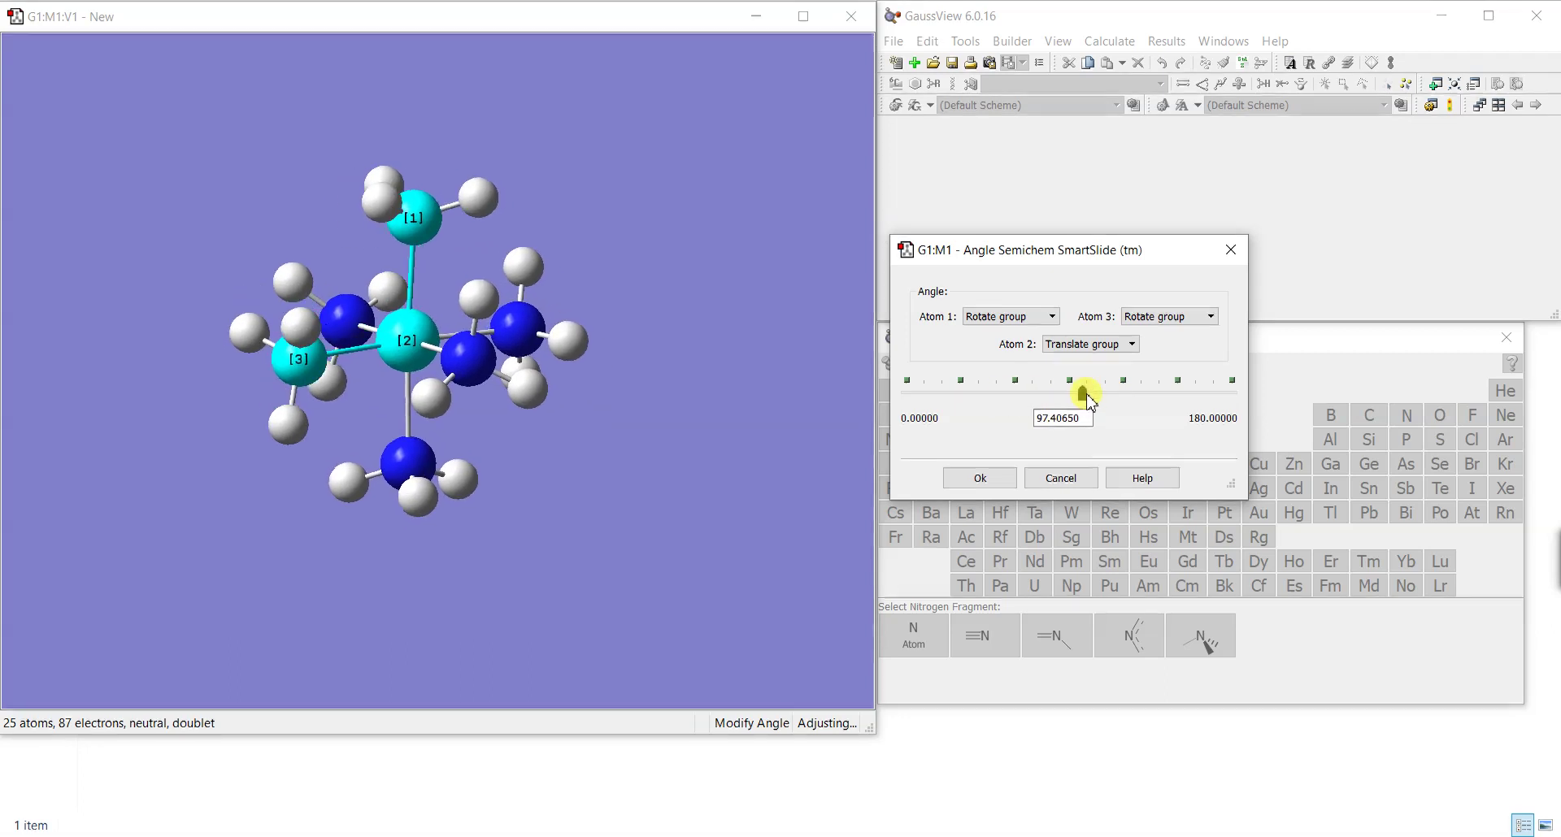
left_click(1086, 483)
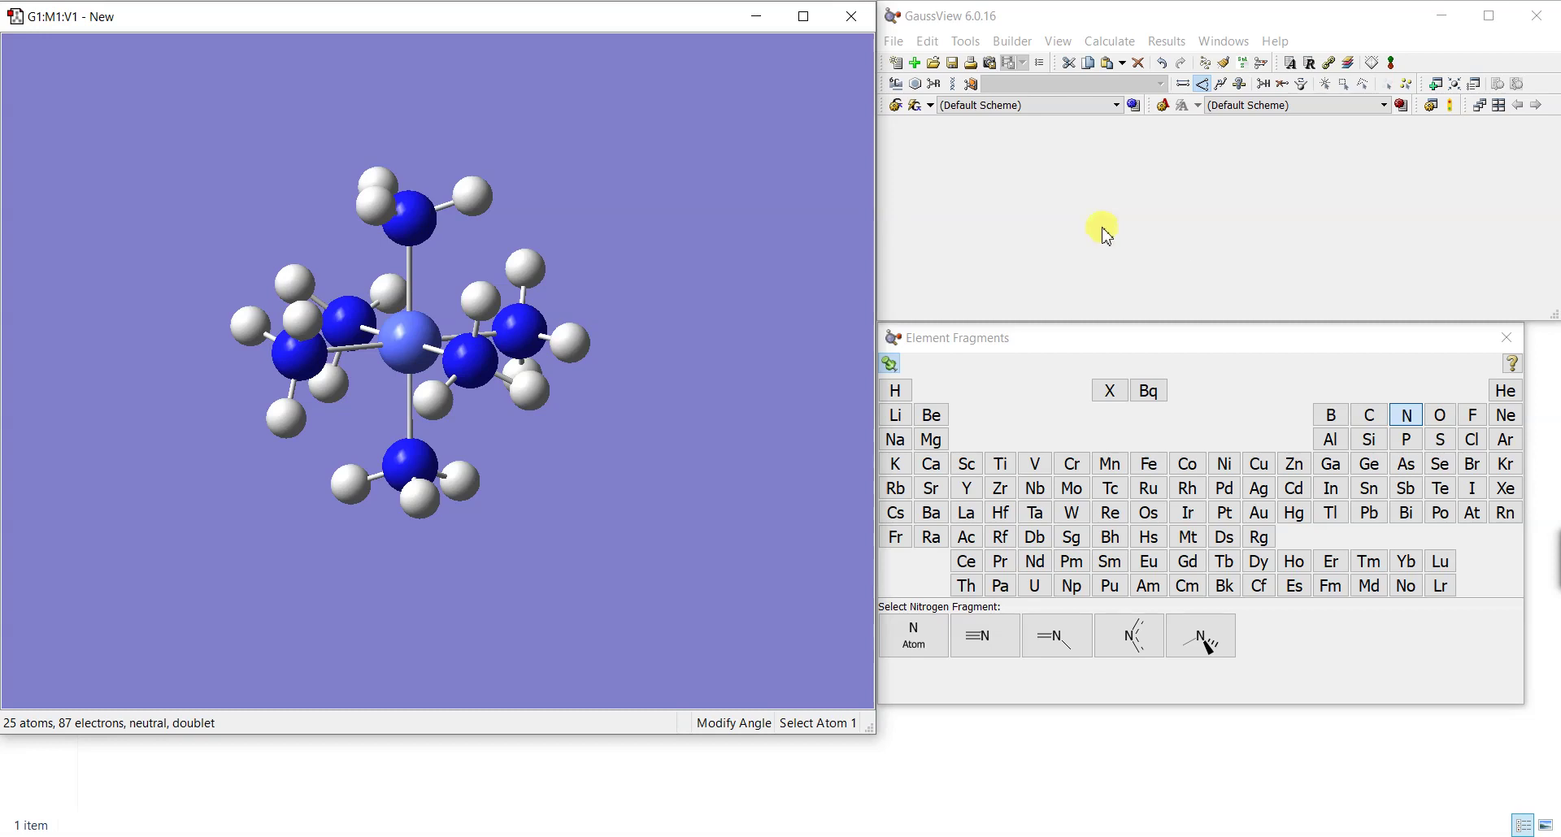
Step: Try Modify Dihedral from an upper axial ammonia hydrogen through its nitrogen and cobalt to an equatorial nitrogen, reaching -68.09640, and discard it
left_click(1230, 92)
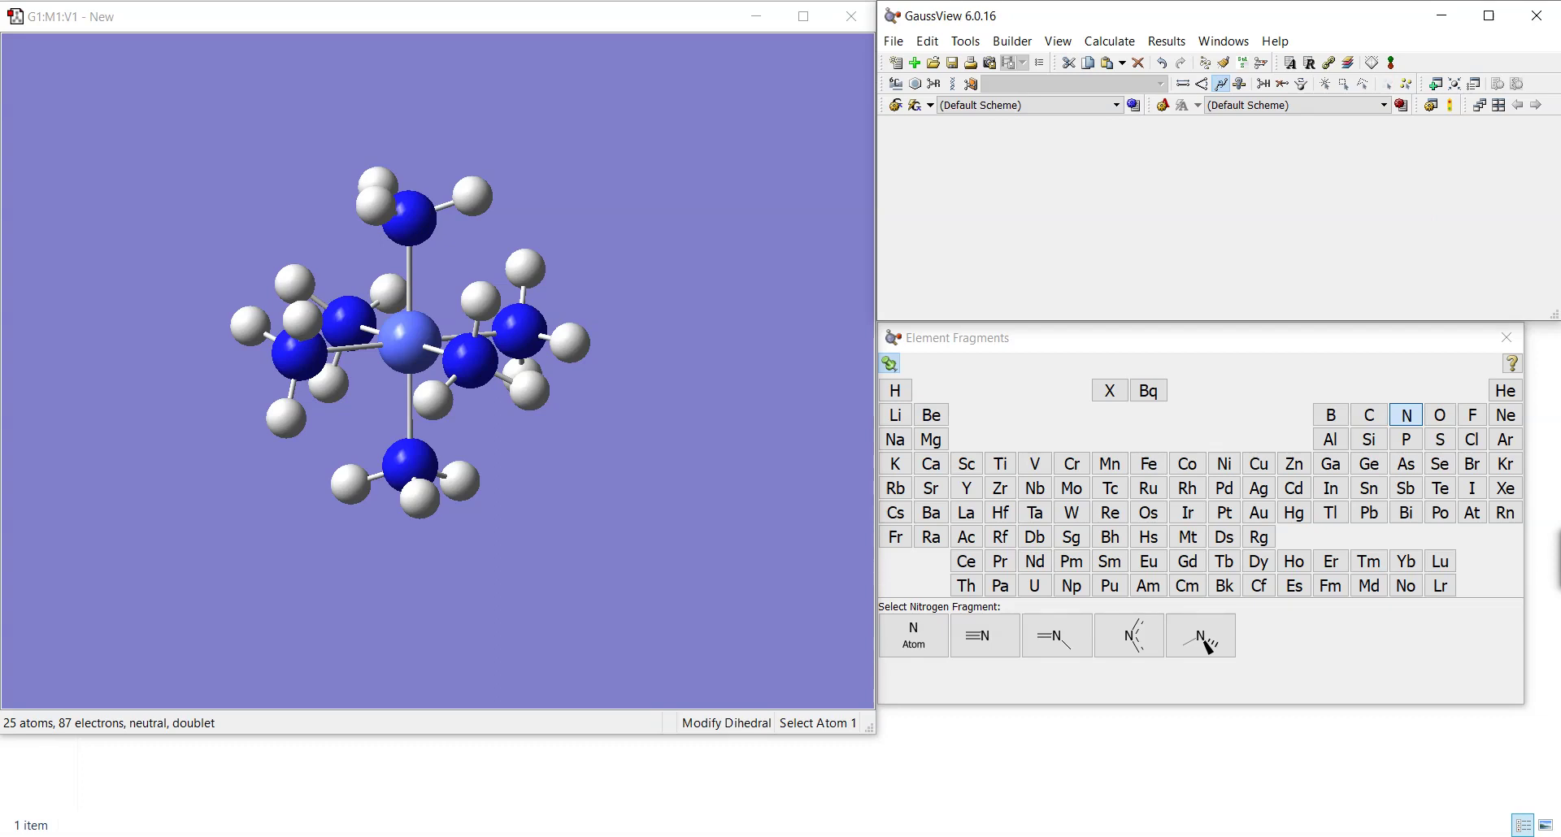
mouse_move(731, 398)
left_mouse_down()
mouse_move(753, 393)
mouse_move(755, 413)
left_mouse_up()
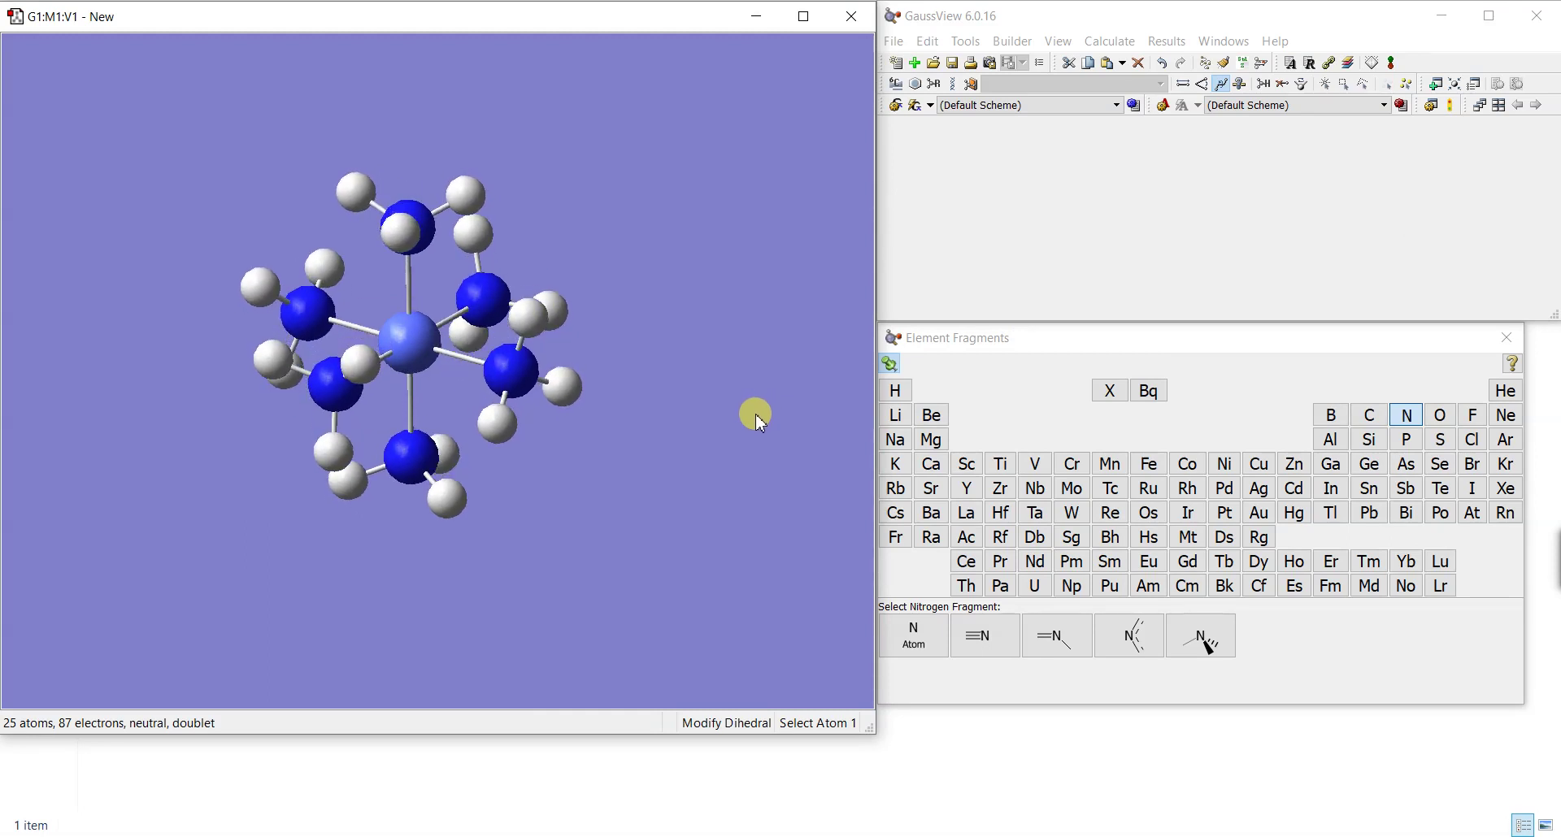
left_click_drag(391, 370, 573, 411)
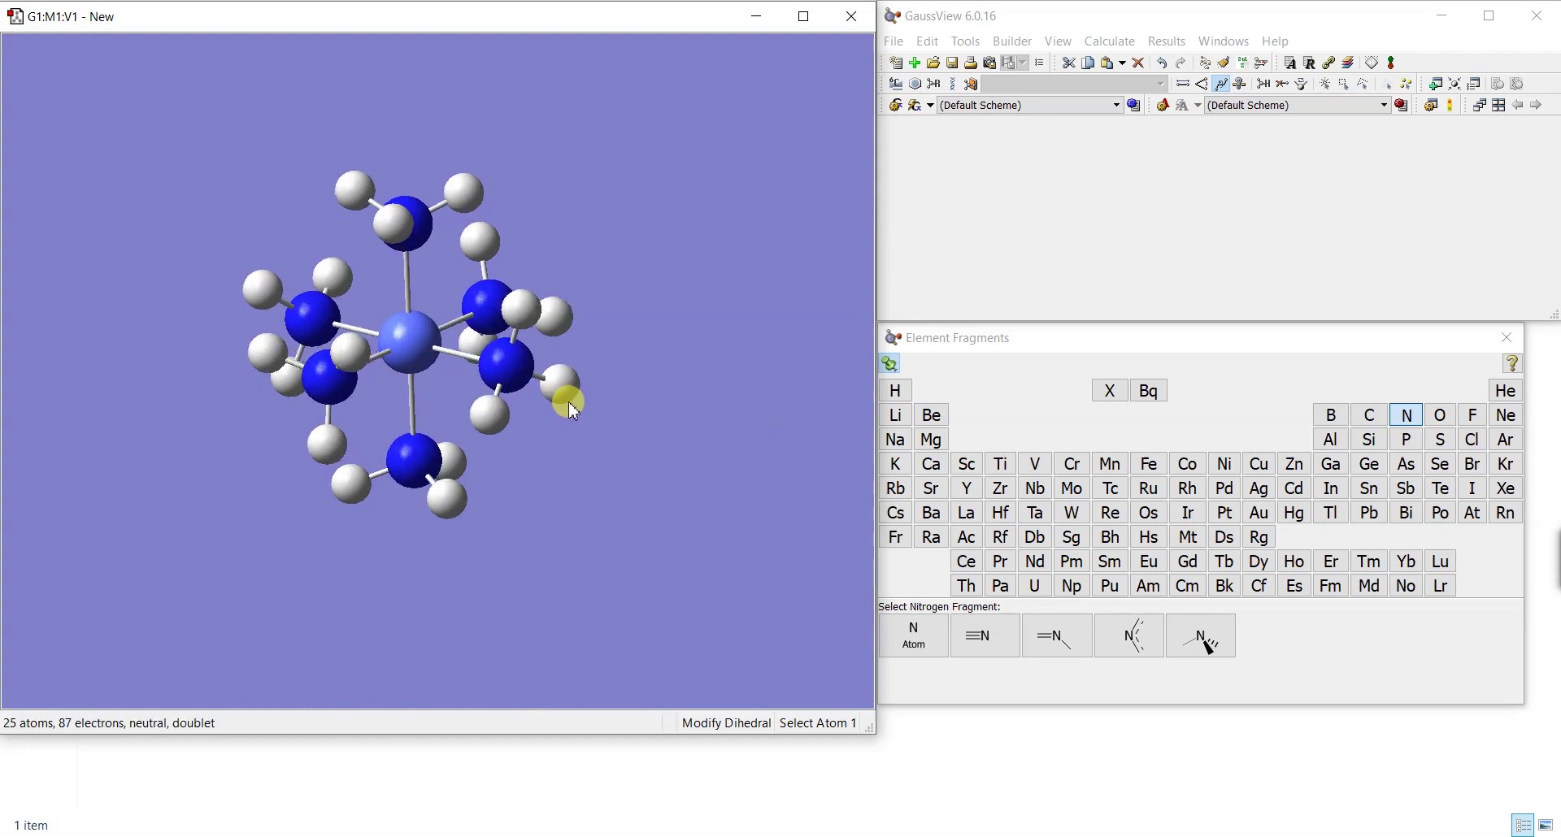
left_click(402, 230)
left_click(428, 231)
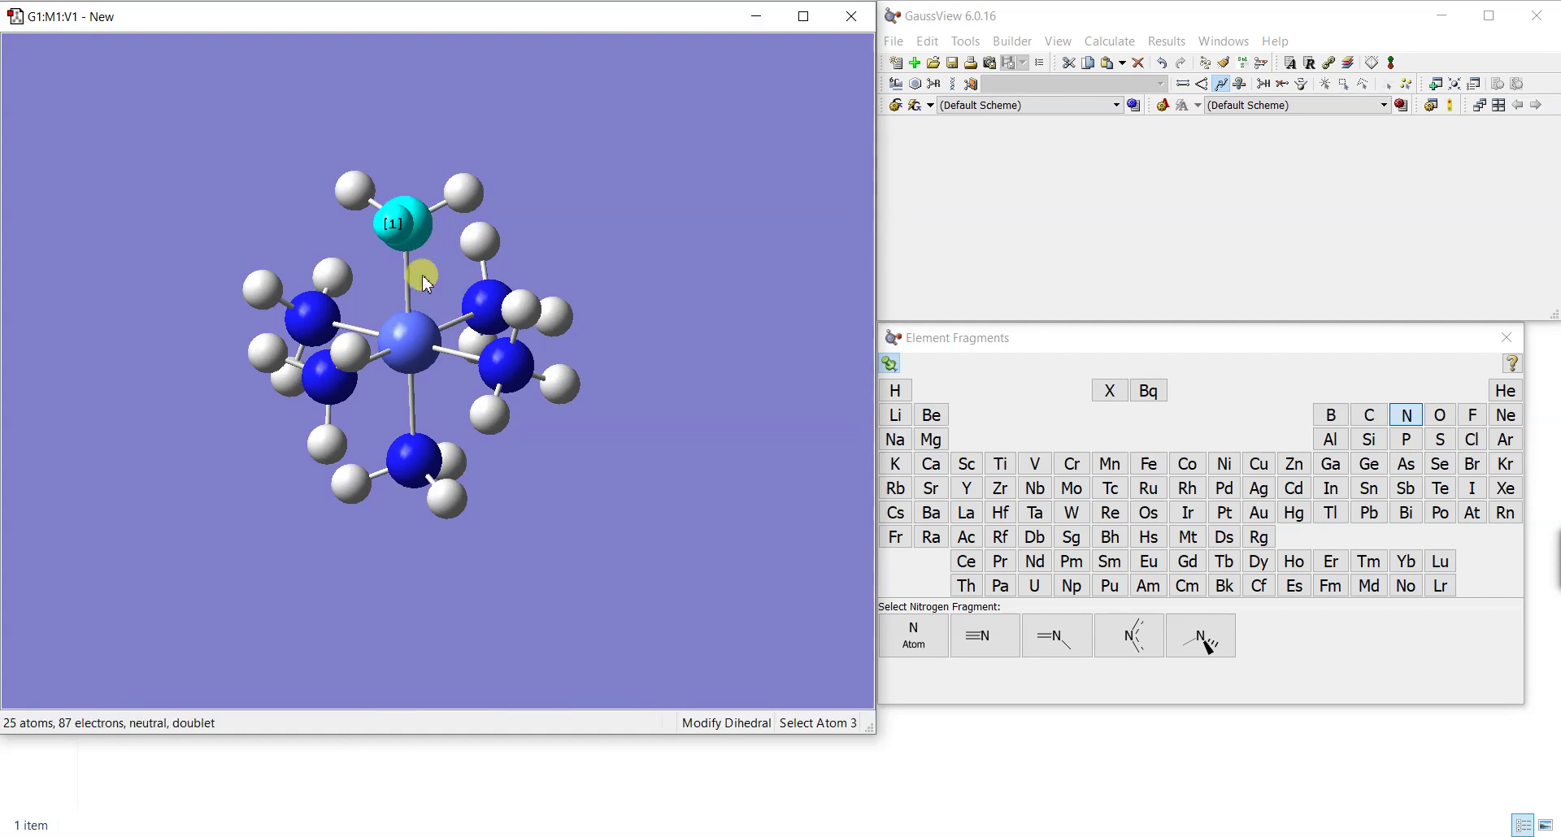
left_click(417, 350)
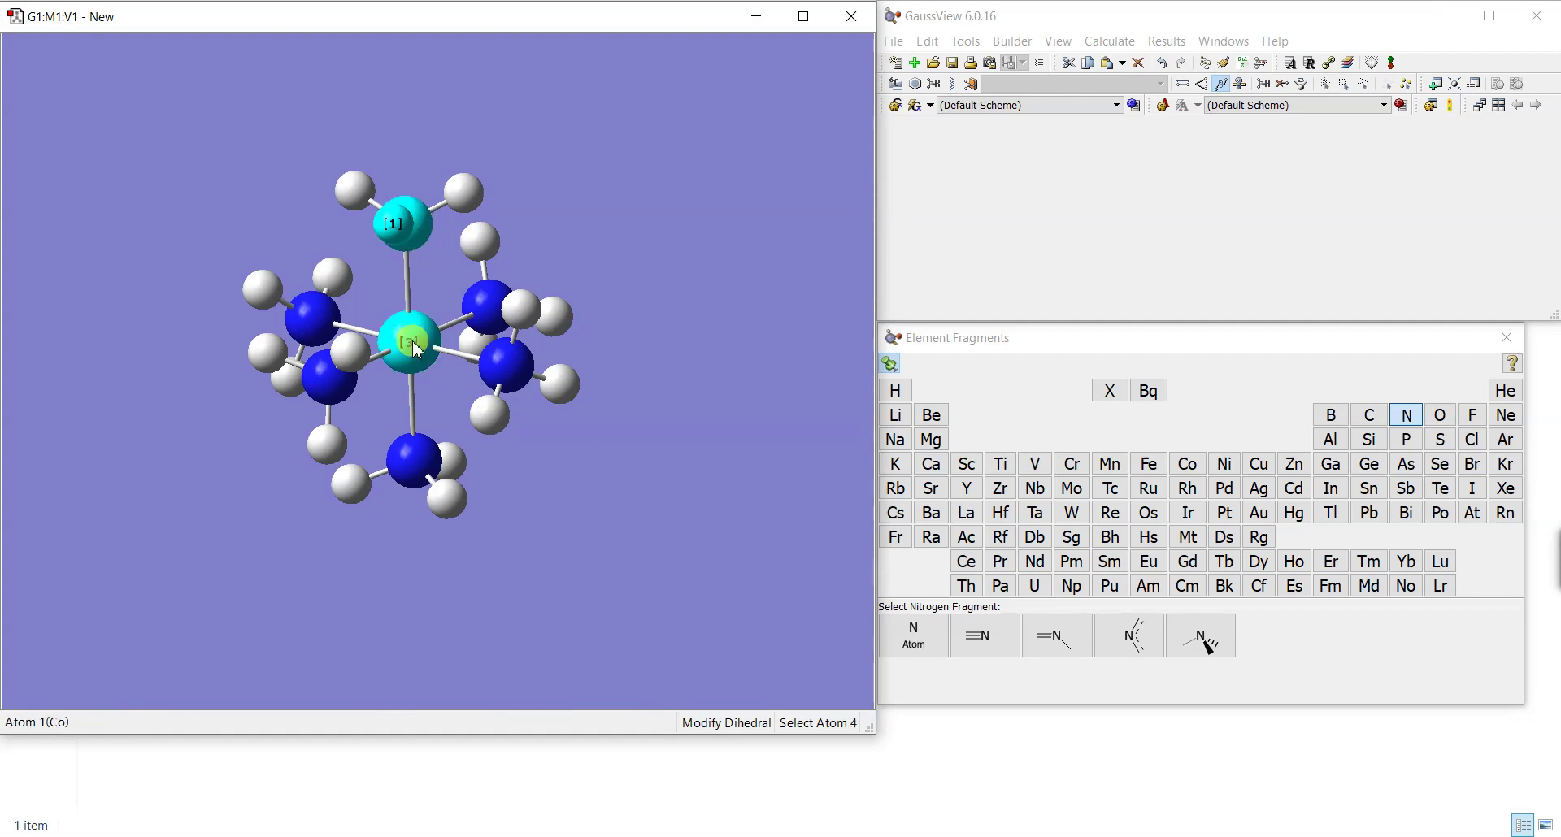
left_click(500, 371)
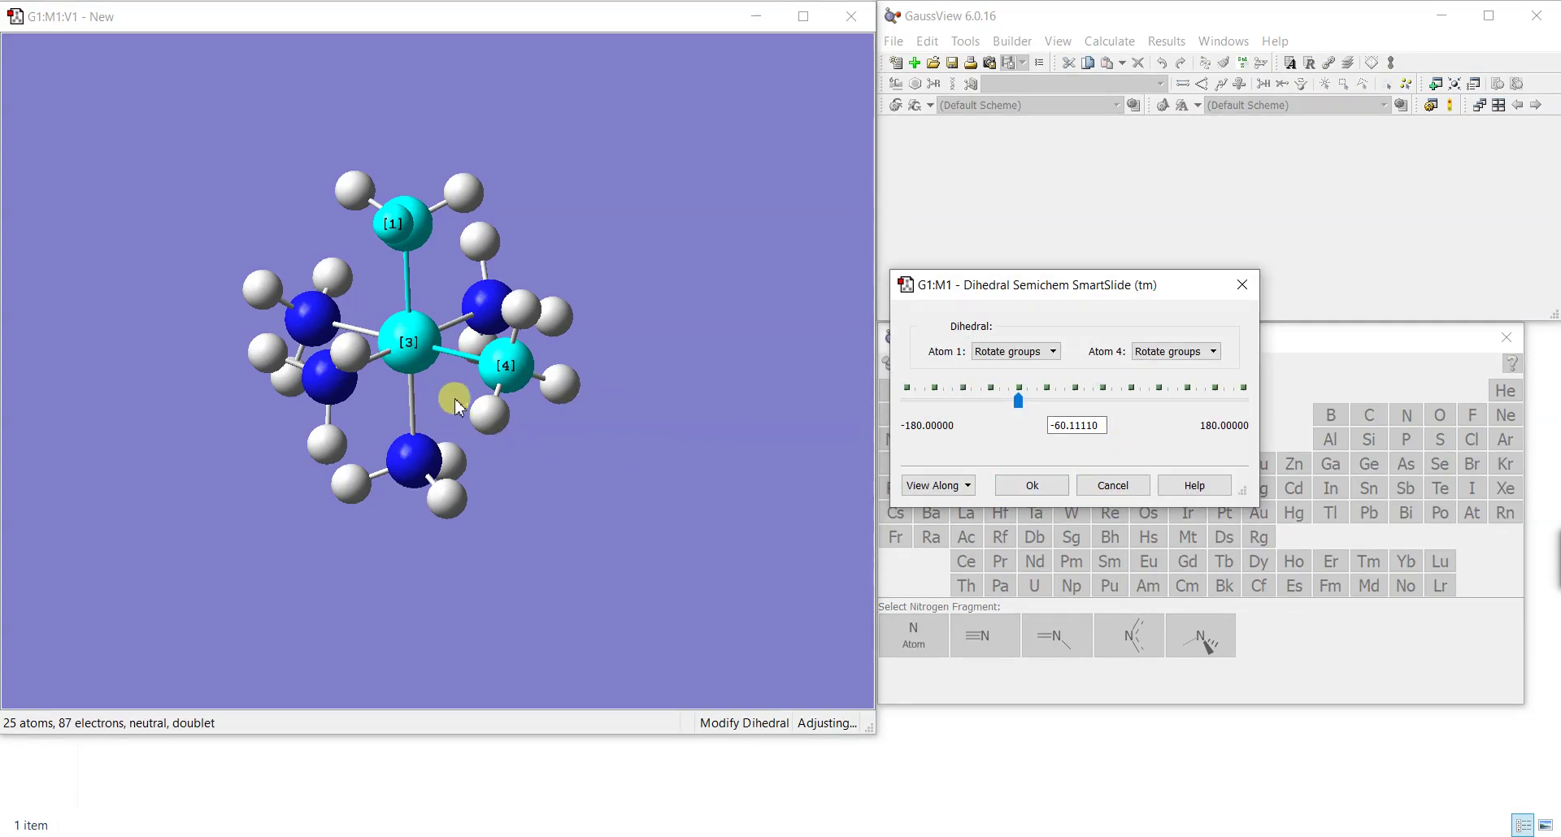
left_click_drag(463, 317, 486, 284)
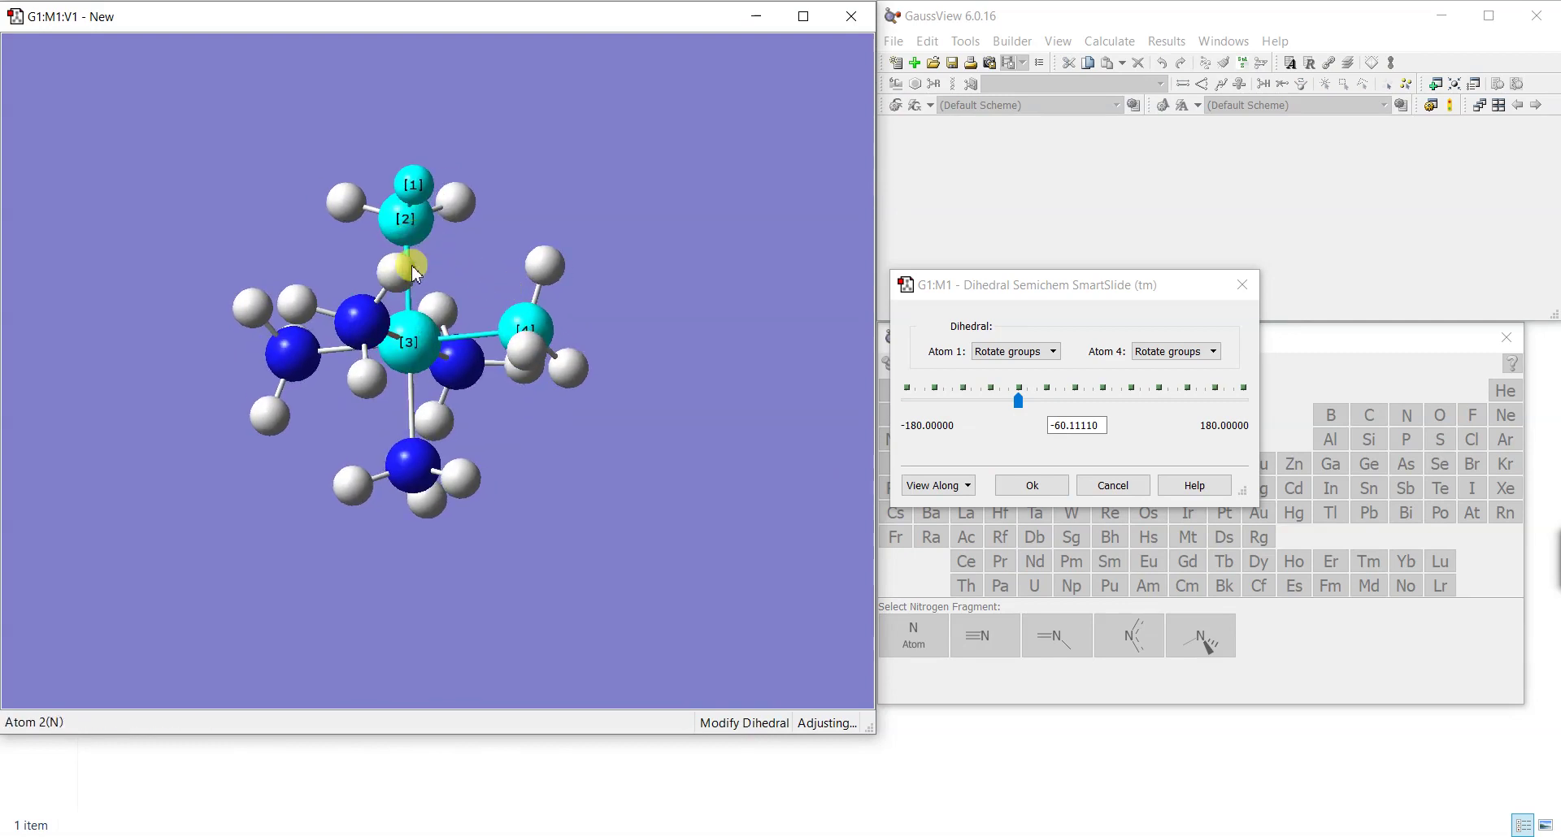
mouse_move(1017, 400)
left_mouse_down()
mouse_move(1054, 409)
mouse_move(1011, 404)
left_mouse_up()
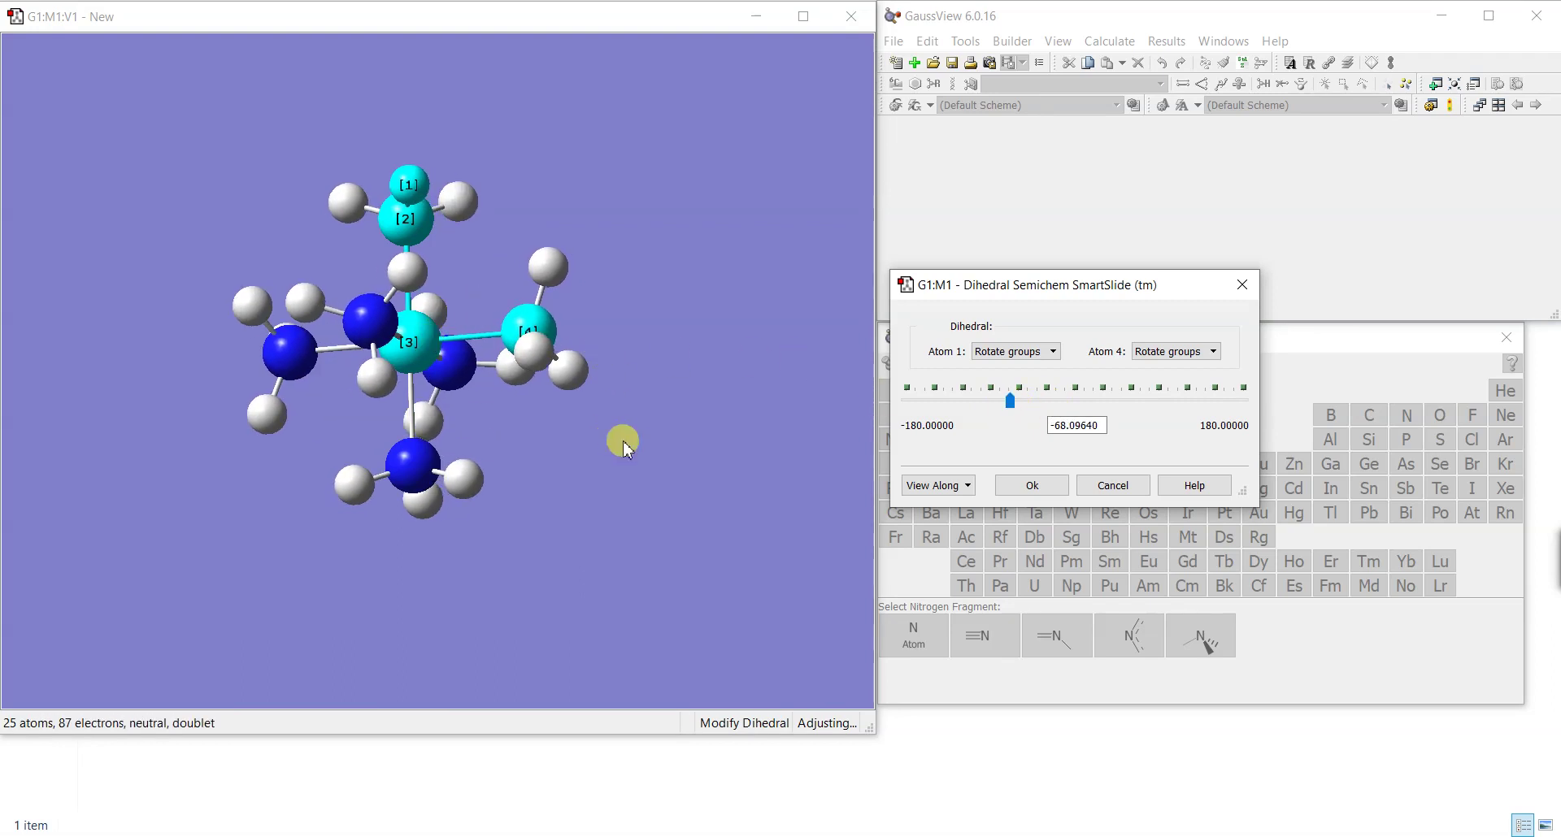
left_click(1113, 485)
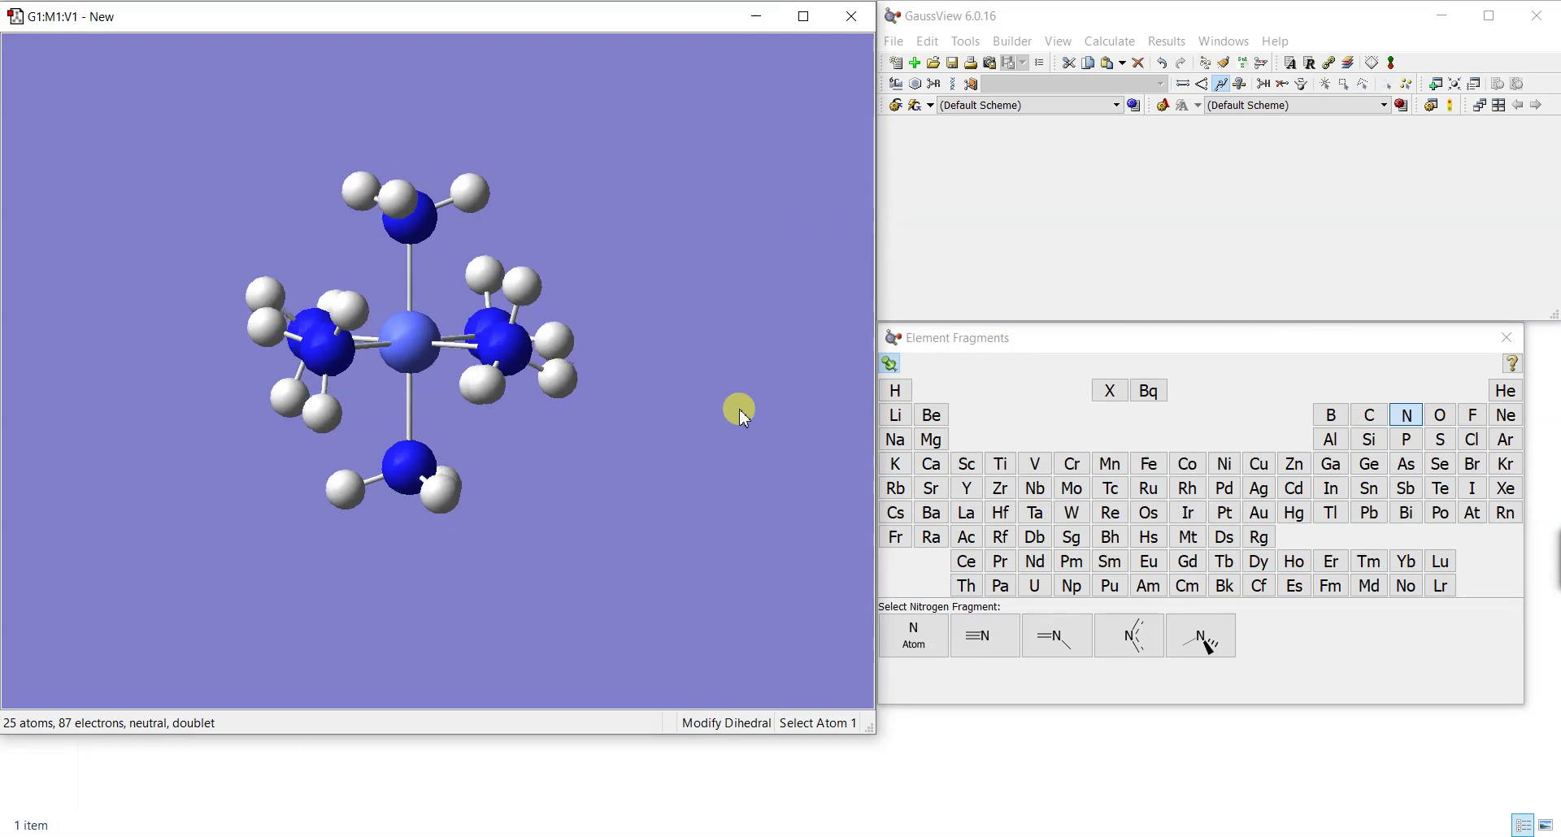
Step: Try adjusting the dihedral from the upper axial nitrogen through cobalt and an equatorial nitrogen to its hydrogen, reaching -117.54220 degrees
left_click(426, 221)
left_click(421, 348)
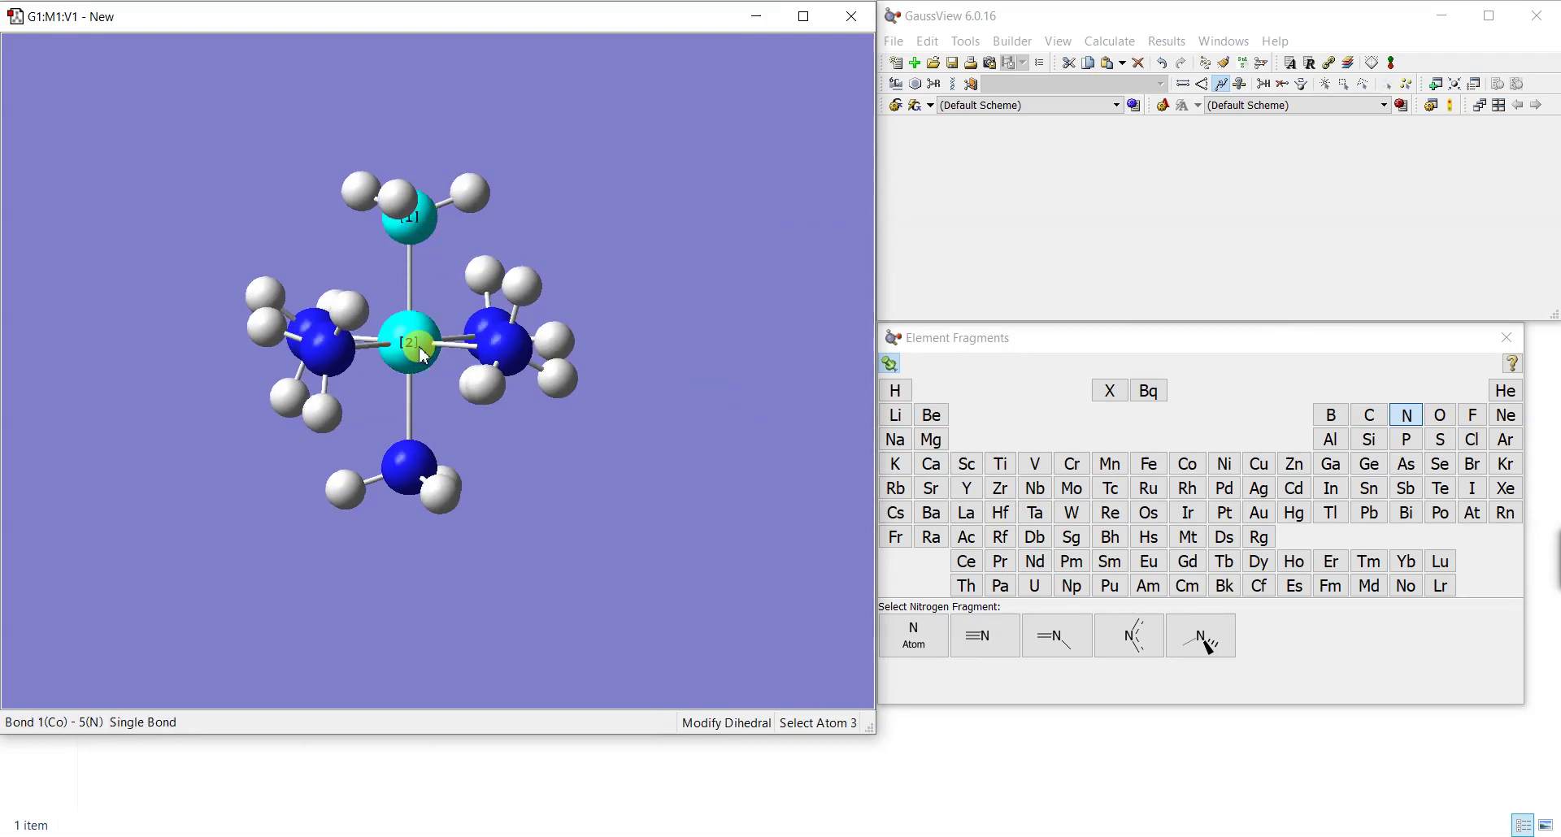
left_click(510, 348)
left_click(553, 380)
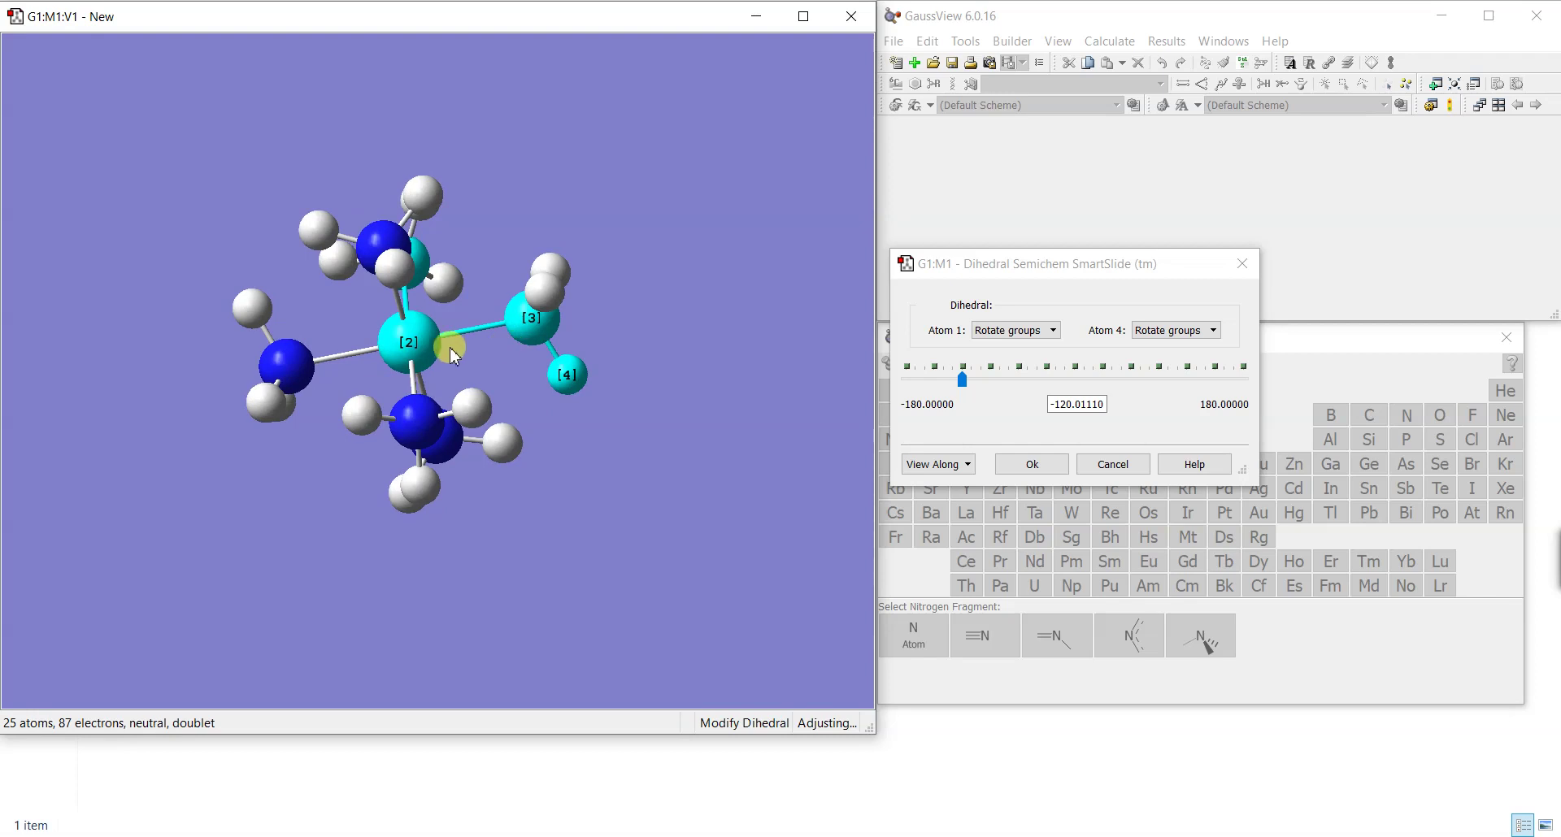
left_click_drag(564, 315, 477, 332)
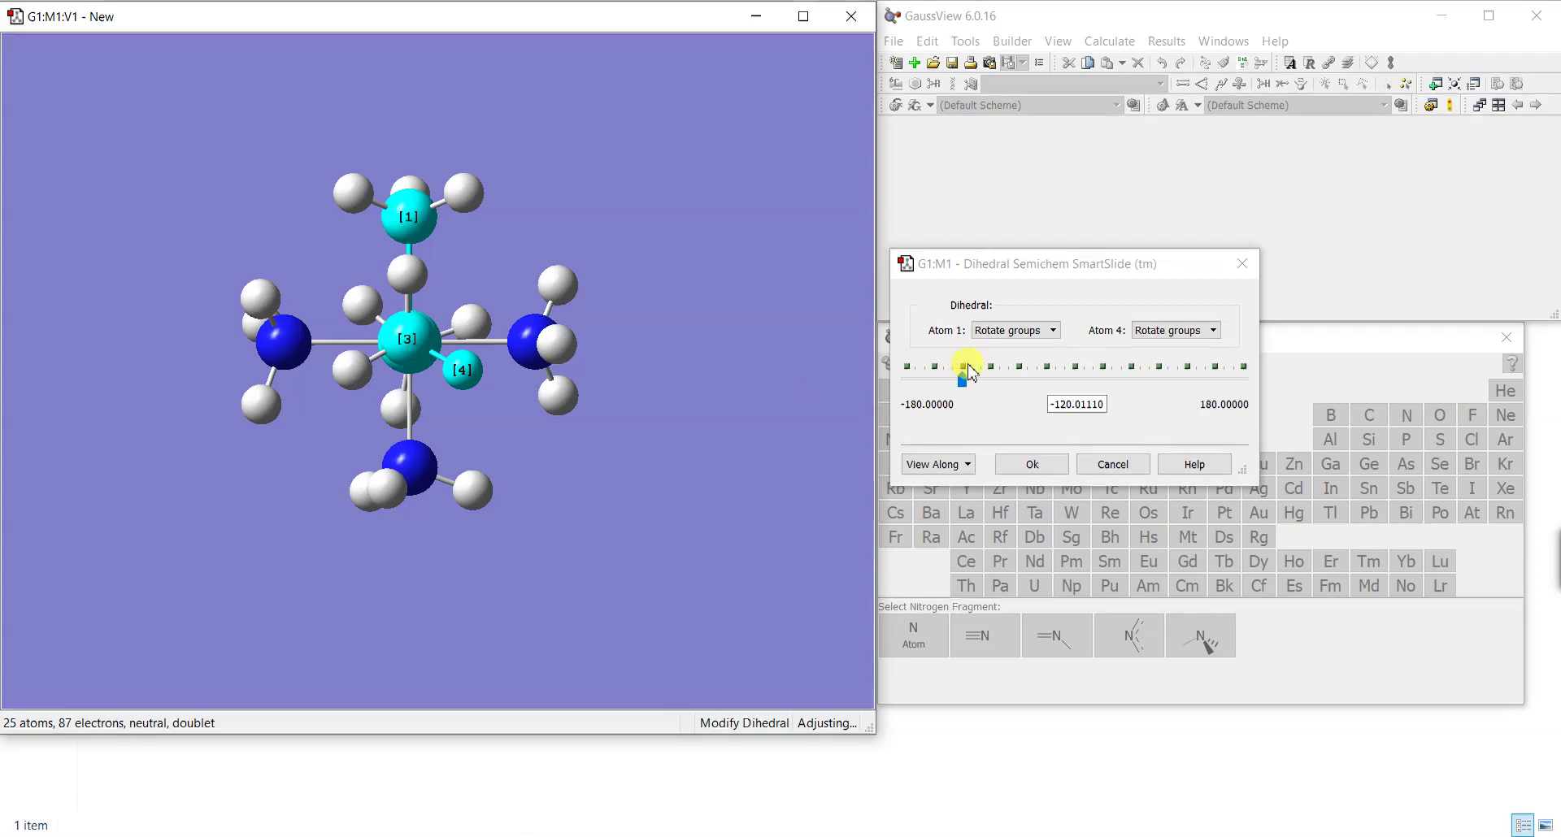
mouse_move(962, 376)
left_mouse_down()
mouse_move(972, 391)
mouse_move(990, 377)
mouse_move(974, 393)
mouse_move(966, 381)
left_mouse_up()
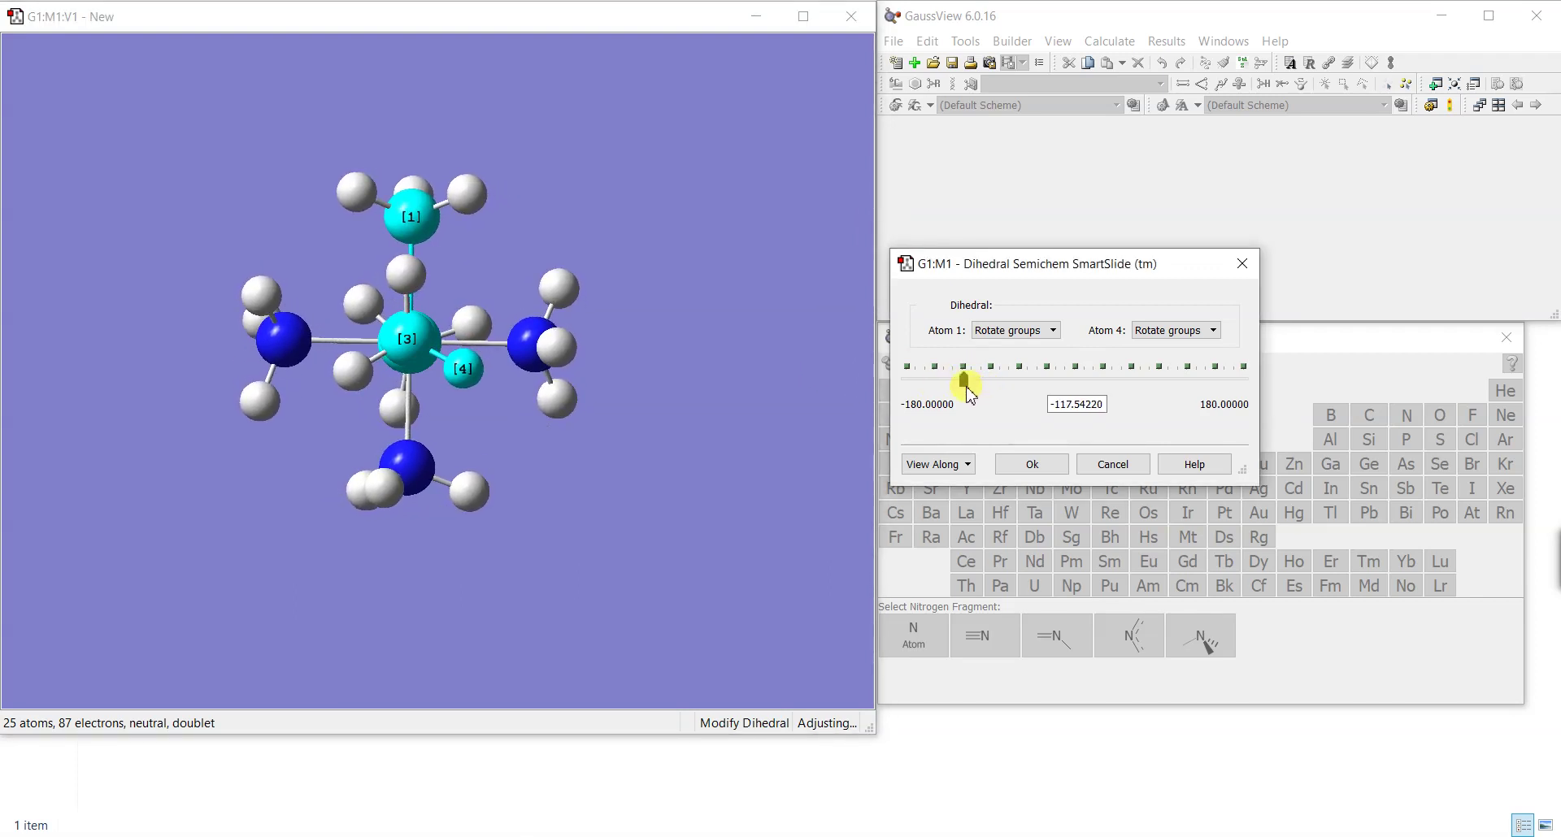
Step: Set Atom 1 of the dihedral to Fixed and try rotating the equatorial ammonia's hydrogens to -107.13250 and -101.06020 degrees
left_click(1045, 331)
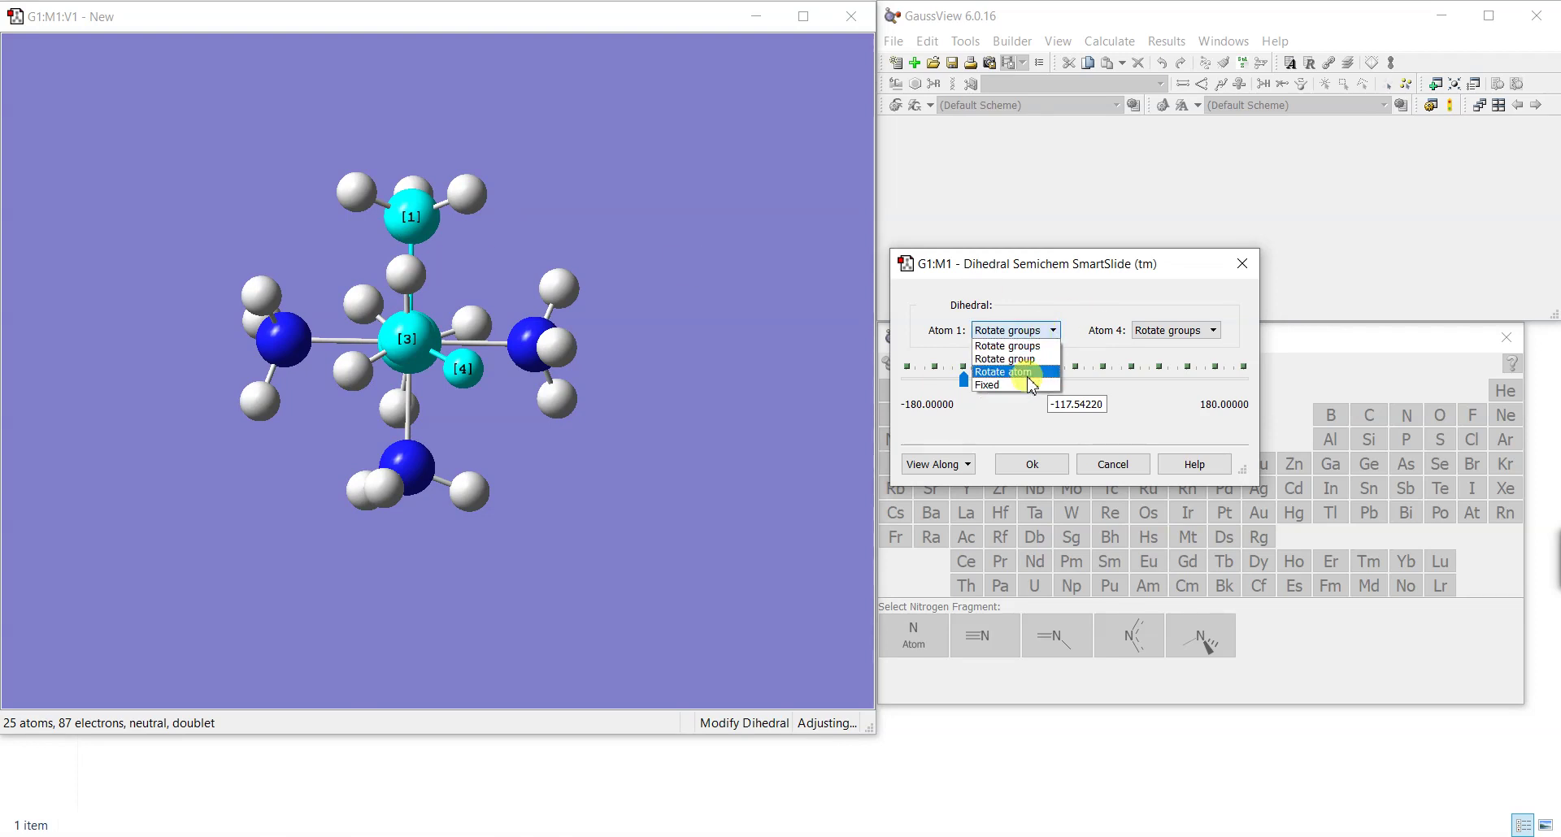
left_click(1027, 382)
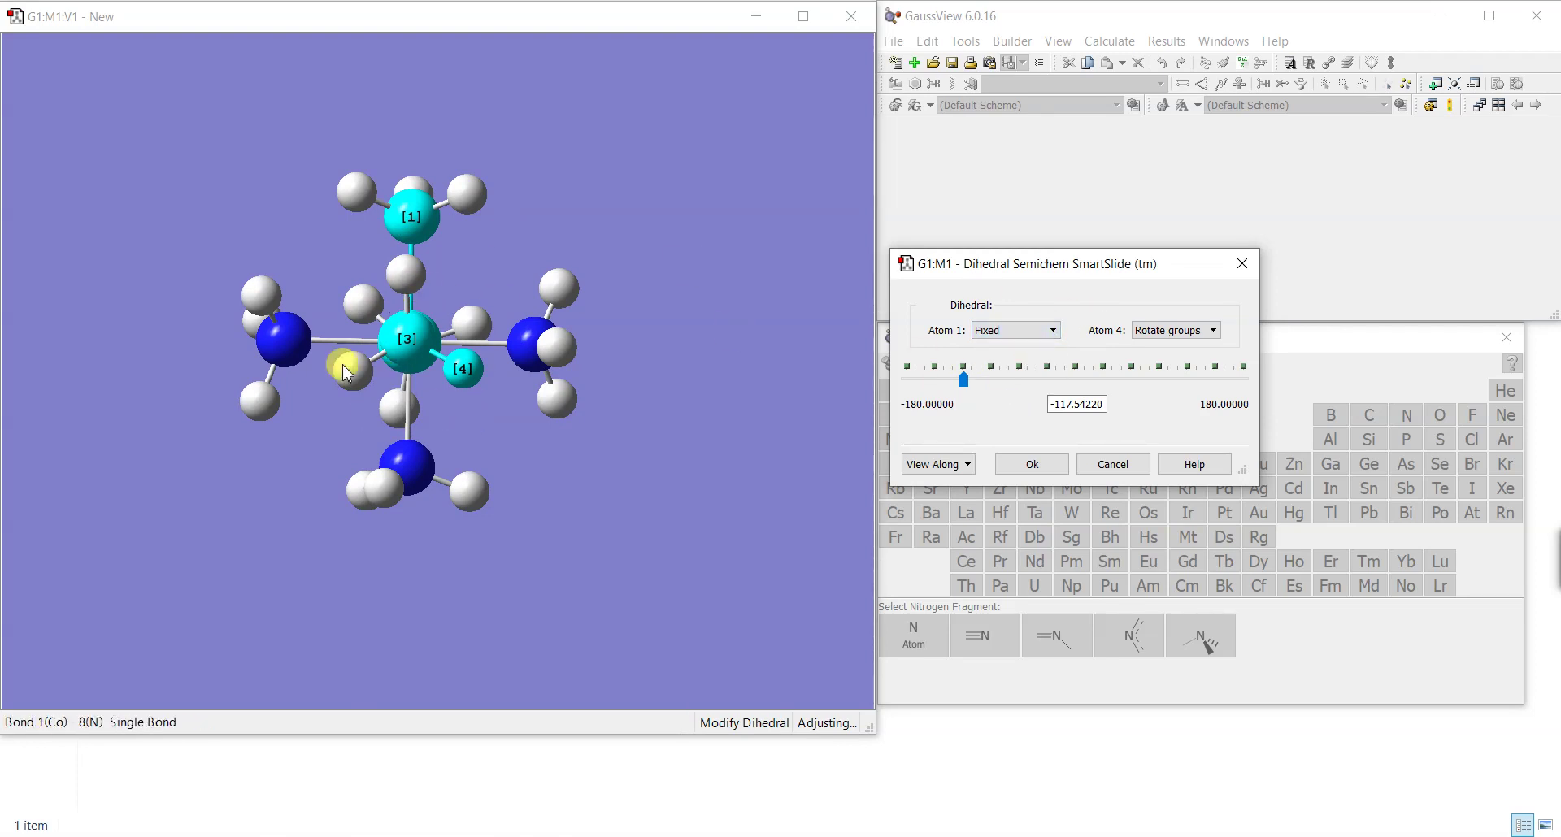
left_click_drag(533, 442, 833, 422)
left_click(965, 378)
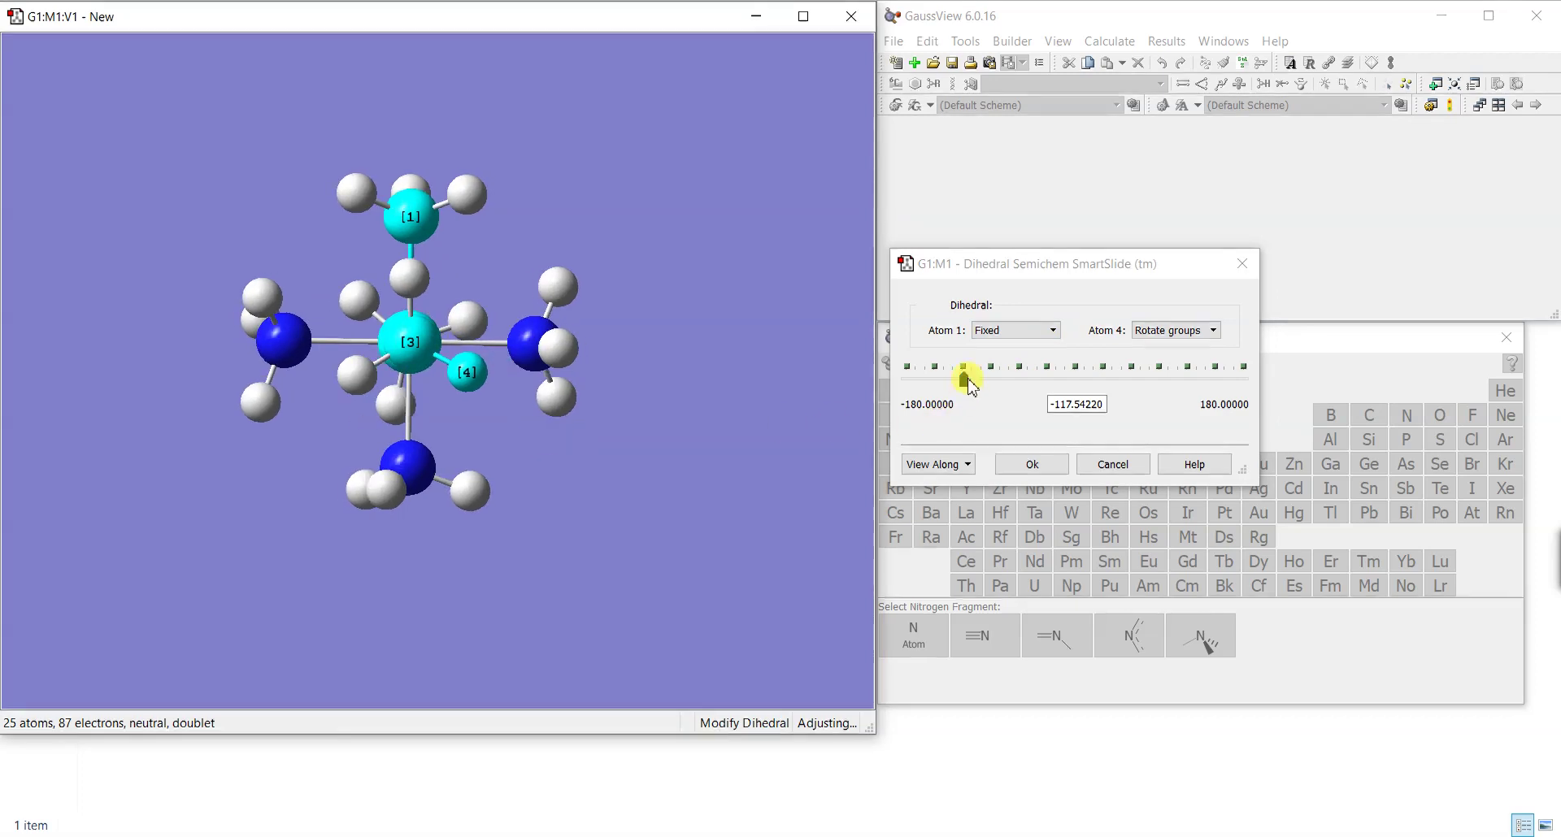
mouse_move(969, 384)
left_mouse_down()
mouse_move(1022, 383)
mouse_move(961, 391)
mouse_move(934, 376)
mouse_move(974, 380)
left_mouse_up()
left_click_drag(588, 429, 645, 426)
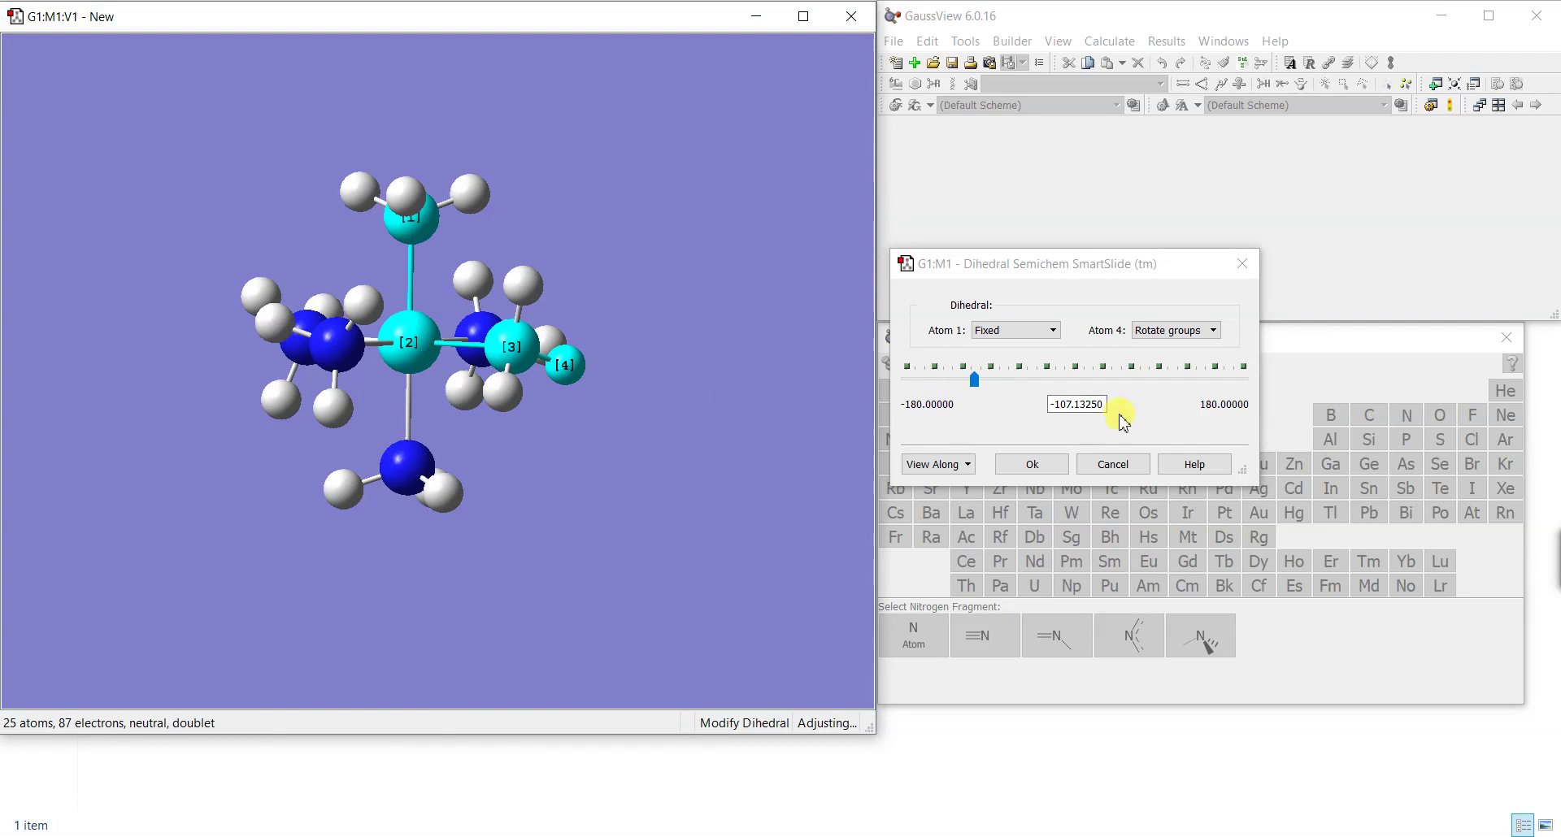
mouse_move(967, 378)
left_mouse_down()
mouse_move(1004, 374)
mouse_move(980, 378)
left_mouse_up()
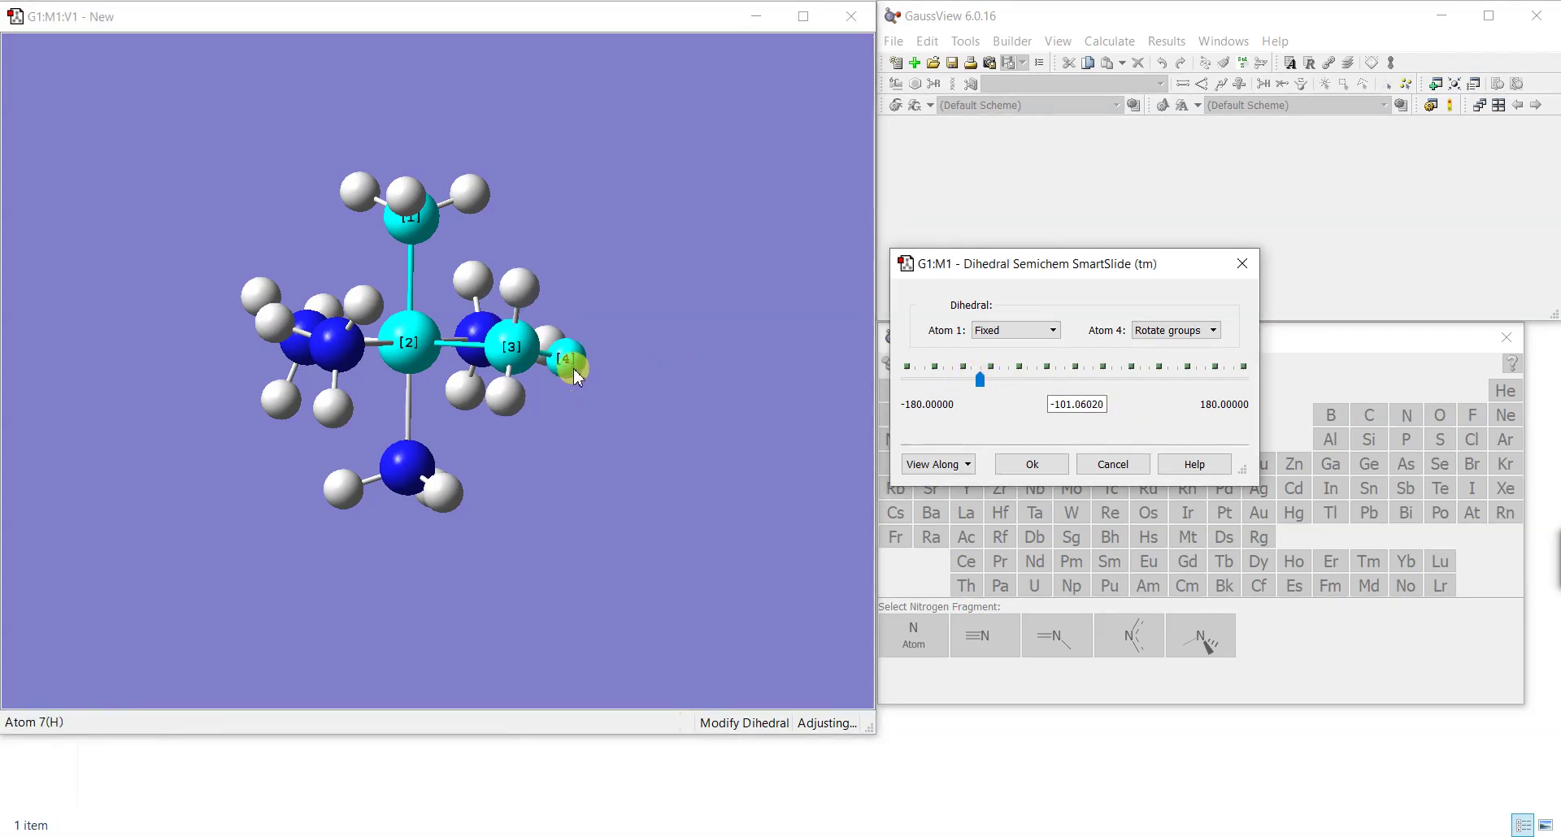
Step: Try sweeping the same dihedral through -180, 37.73490 and -6.50600 degrees with Atom 1 fixed, and discard the changes
left_click_drag(979, 382, 869, 396)
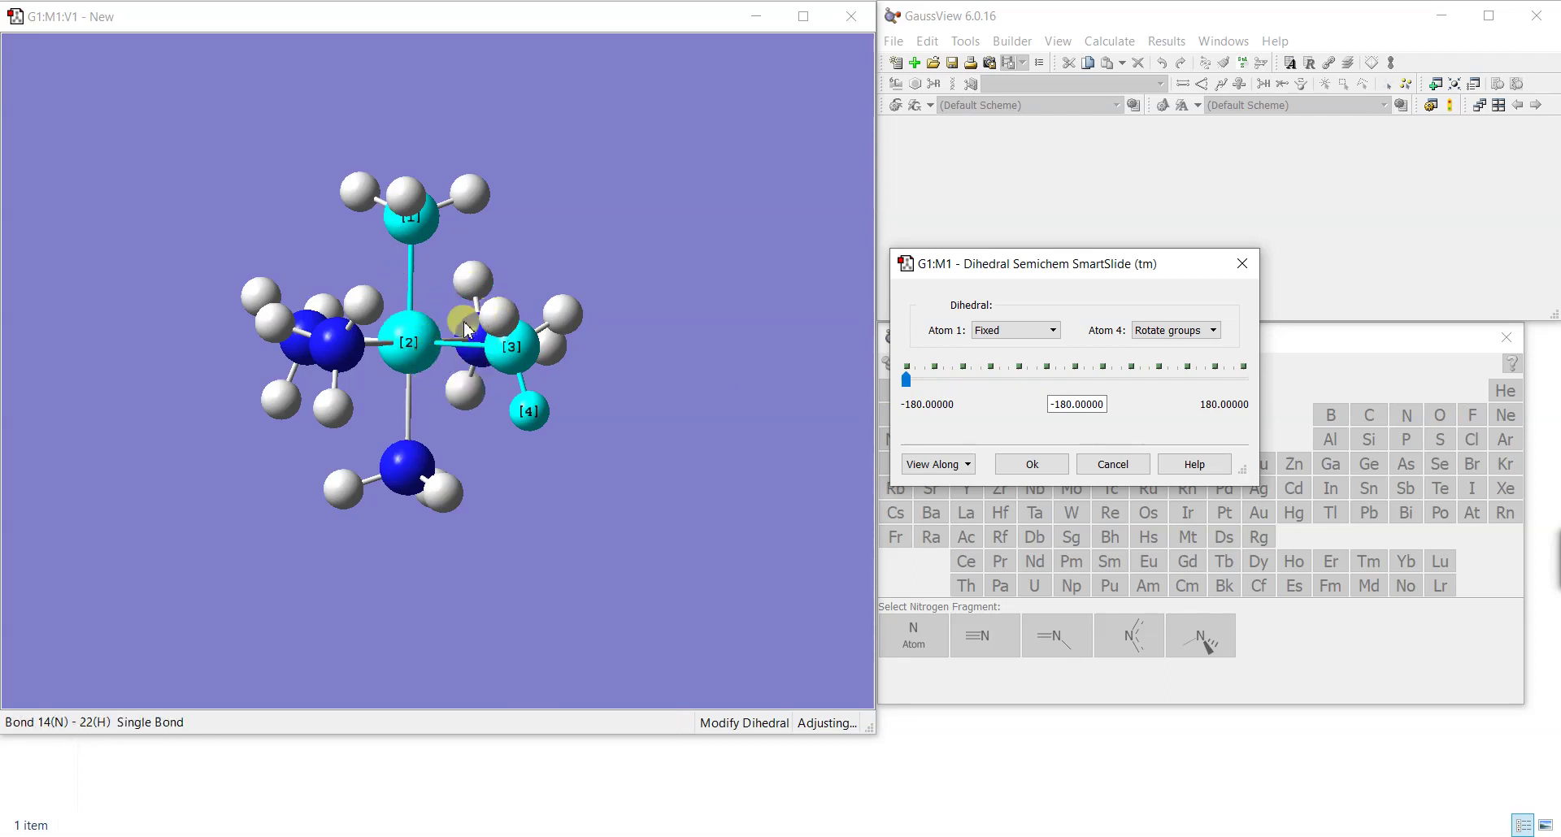
left_click_drag(906, 383, 1111, 400)
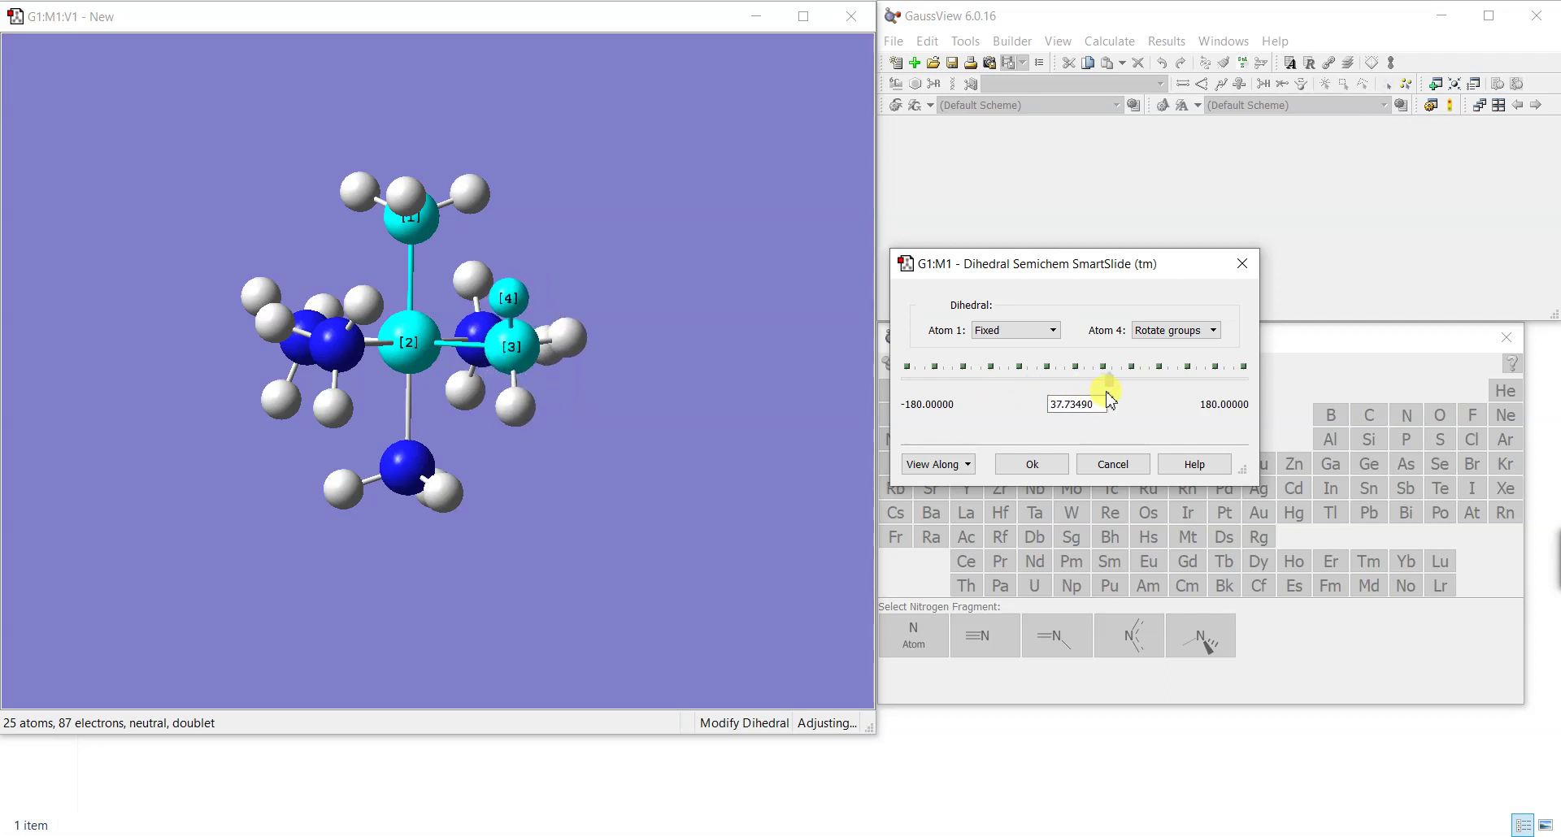
left_click_drag(1111, 399, 1069, 394)
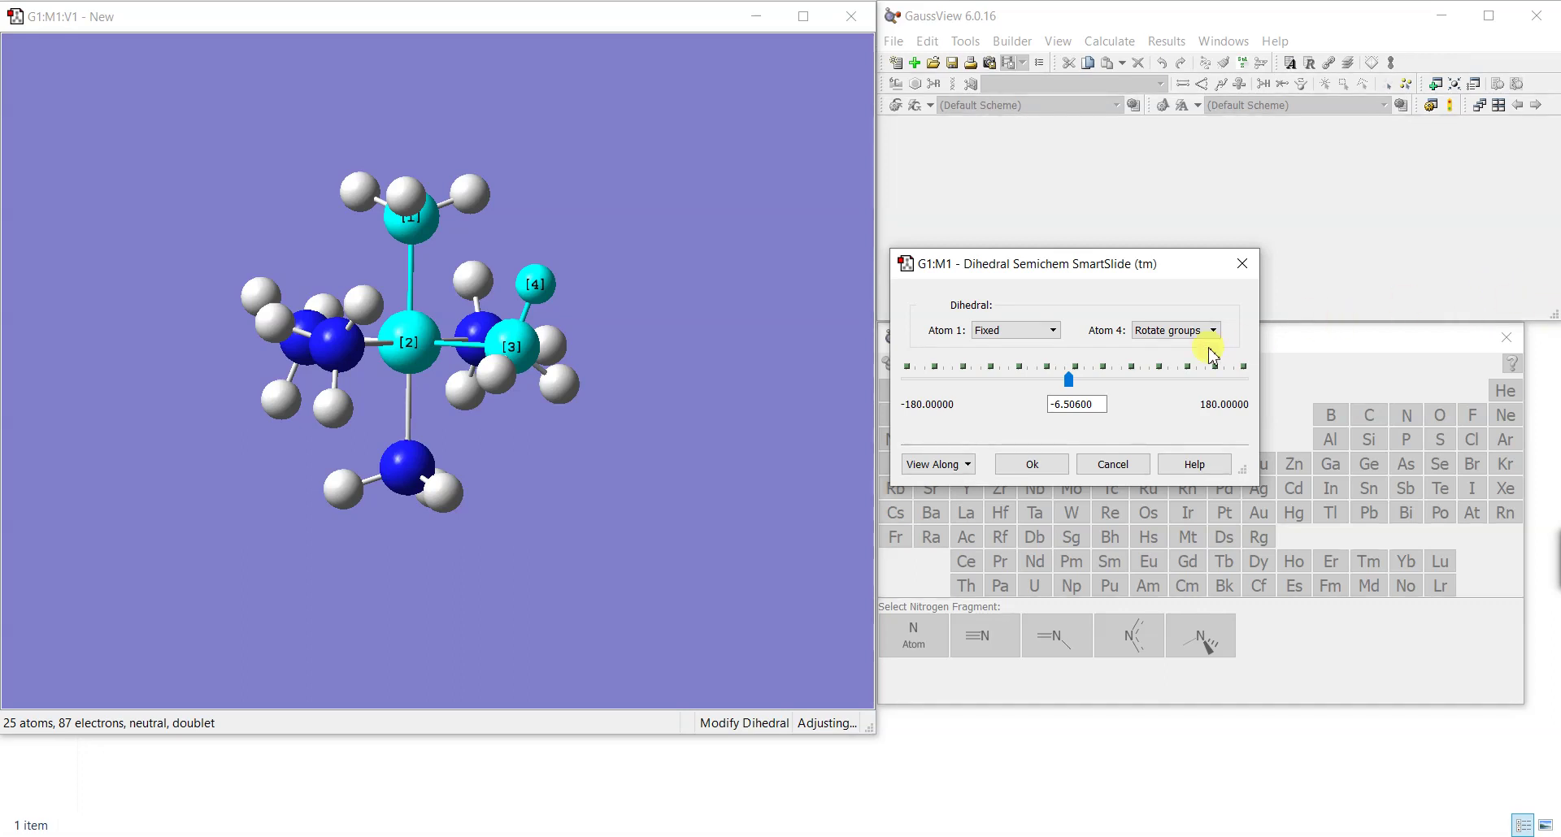
left_click(1234, 267)
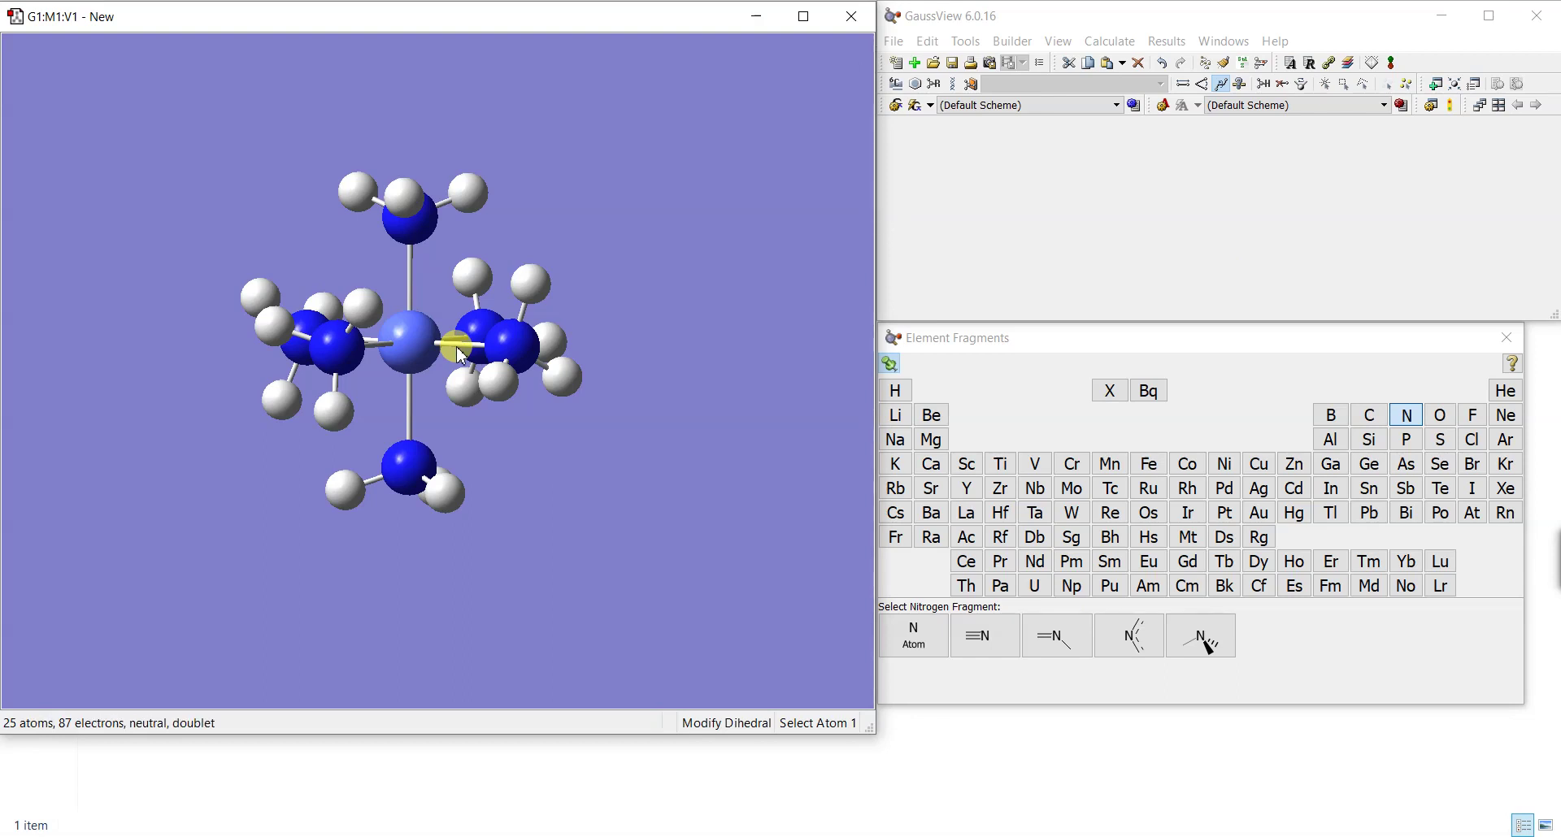
Step: Examine the orientation of the ammonia ligands and their hydrogens around the cobalt centre from several angles
left_click_drag(513, 345, 509, 365)
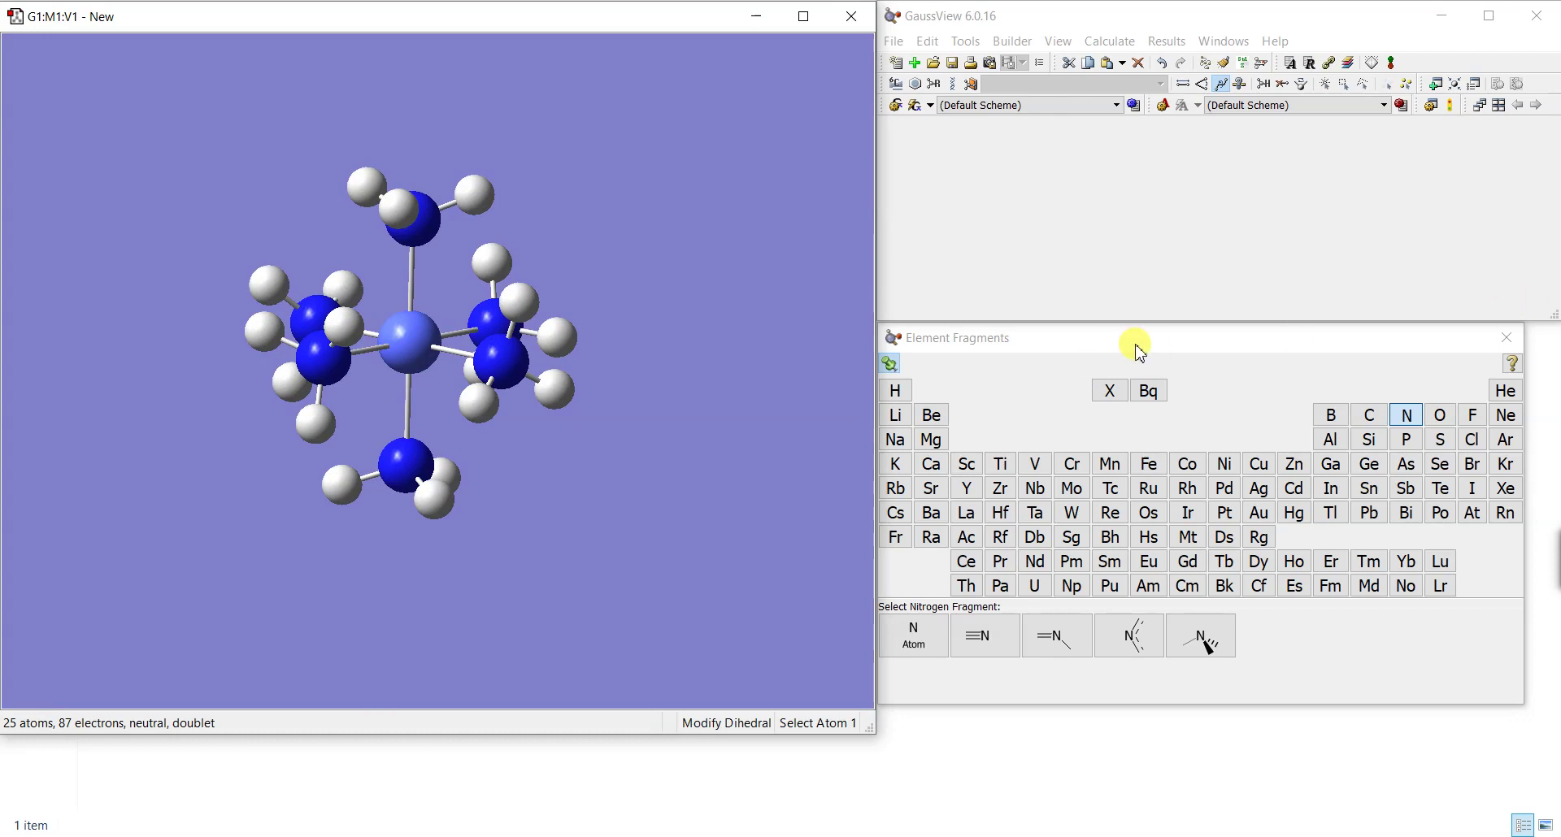
scroll(651, 359, "up", 1)
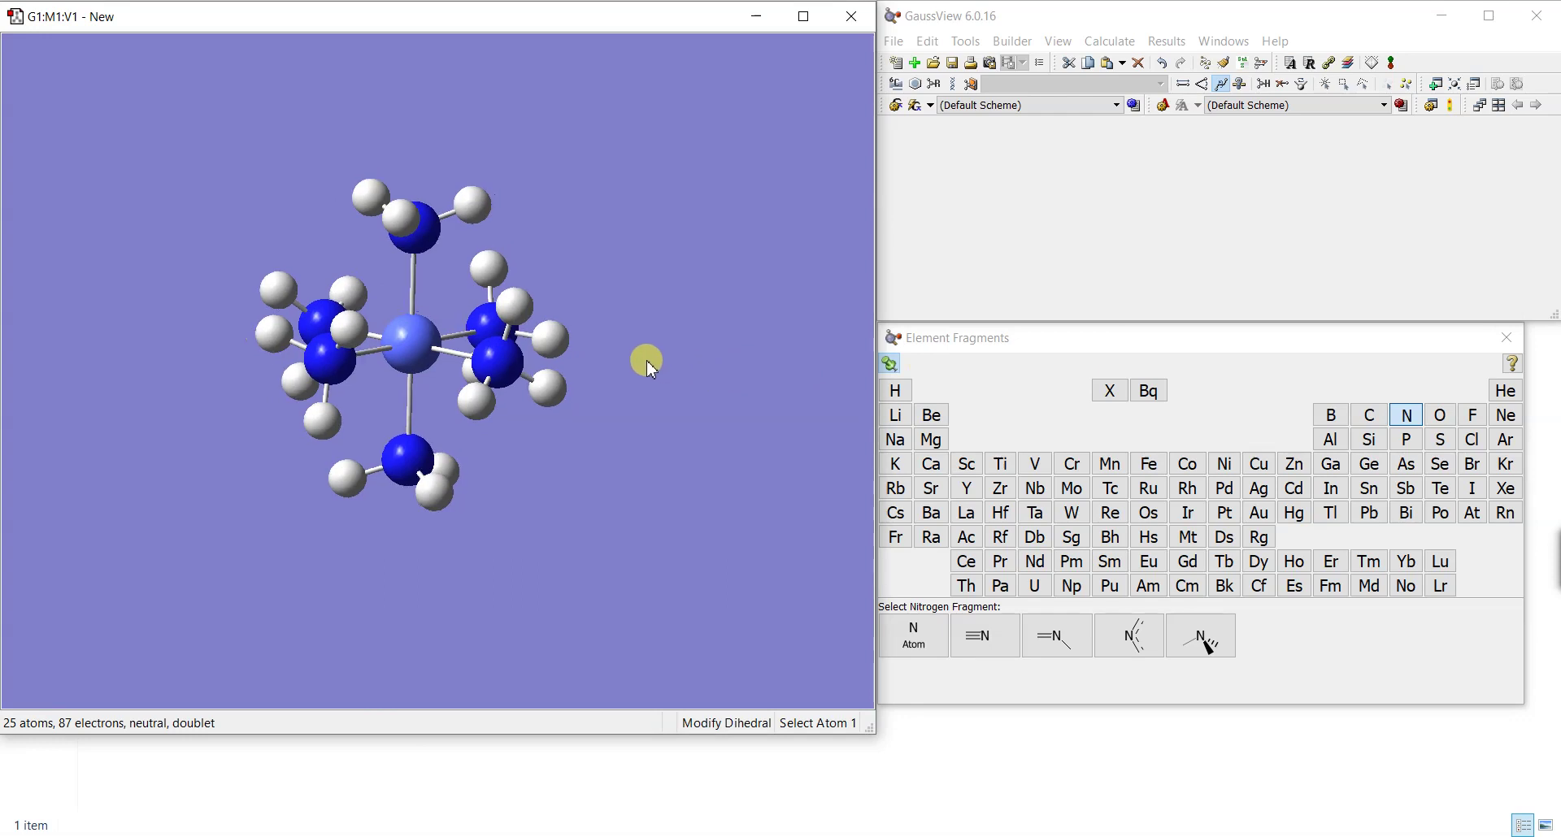
scroll(598, 347, "up", 3)
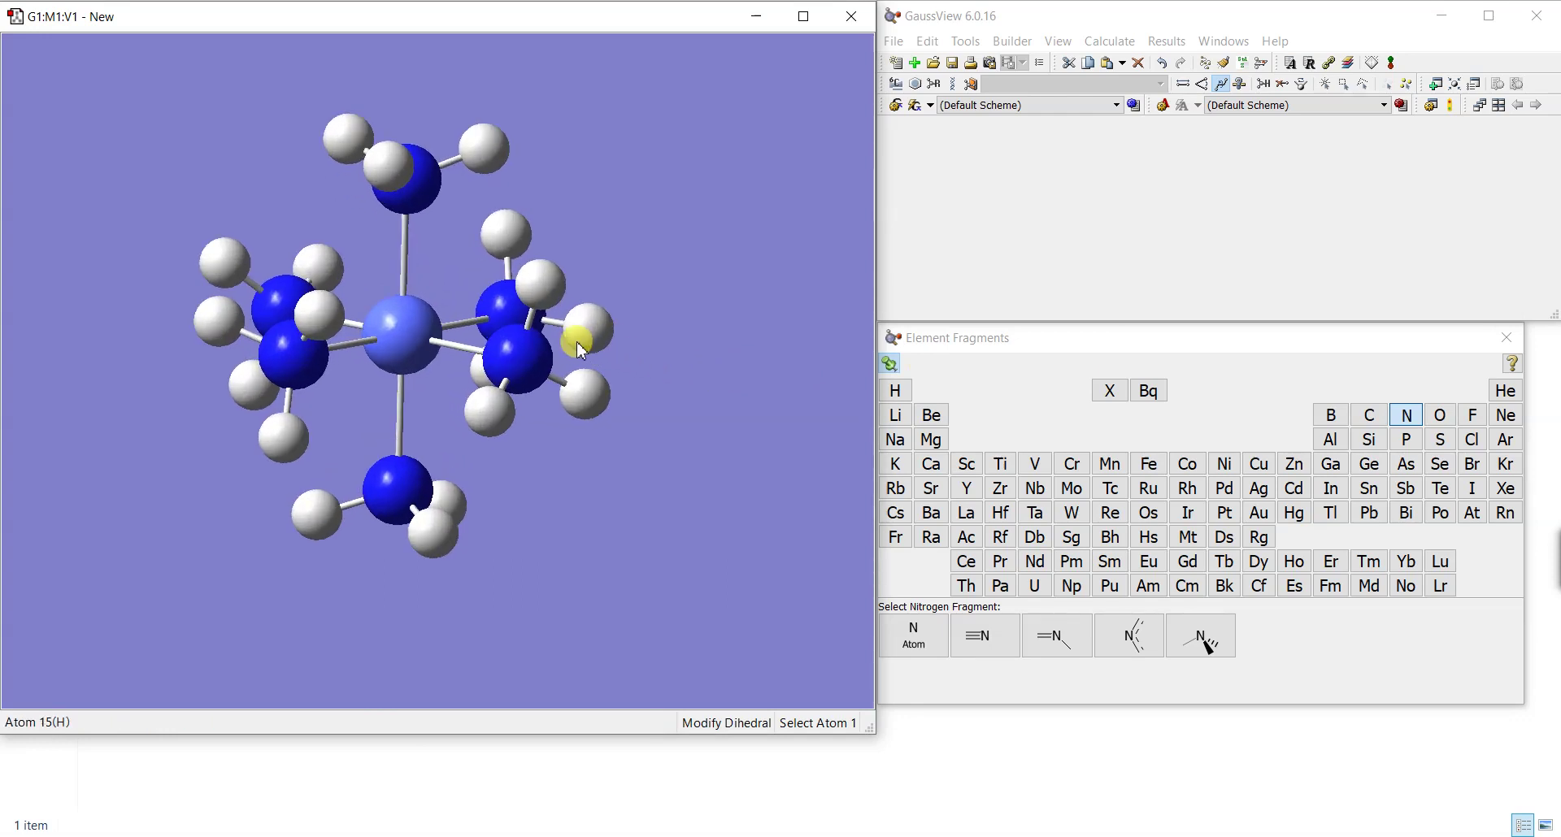
scroll(578, 343, "down", 3)
scroll(576, 342, "up", 3)
scroll(573, 345, "down", 2)
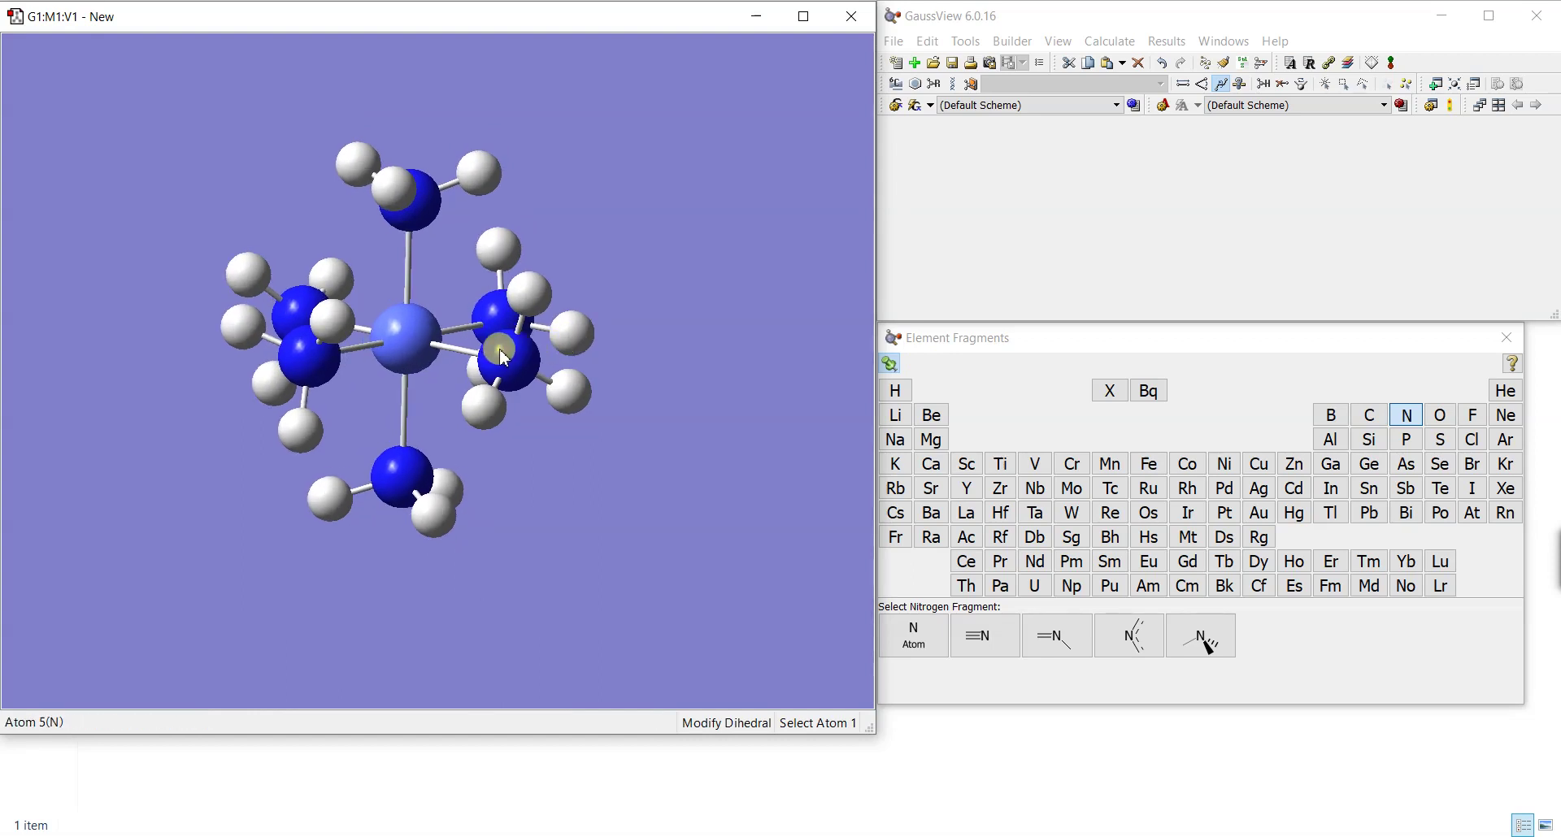
left_click_drag(520, 327, 438, 322)
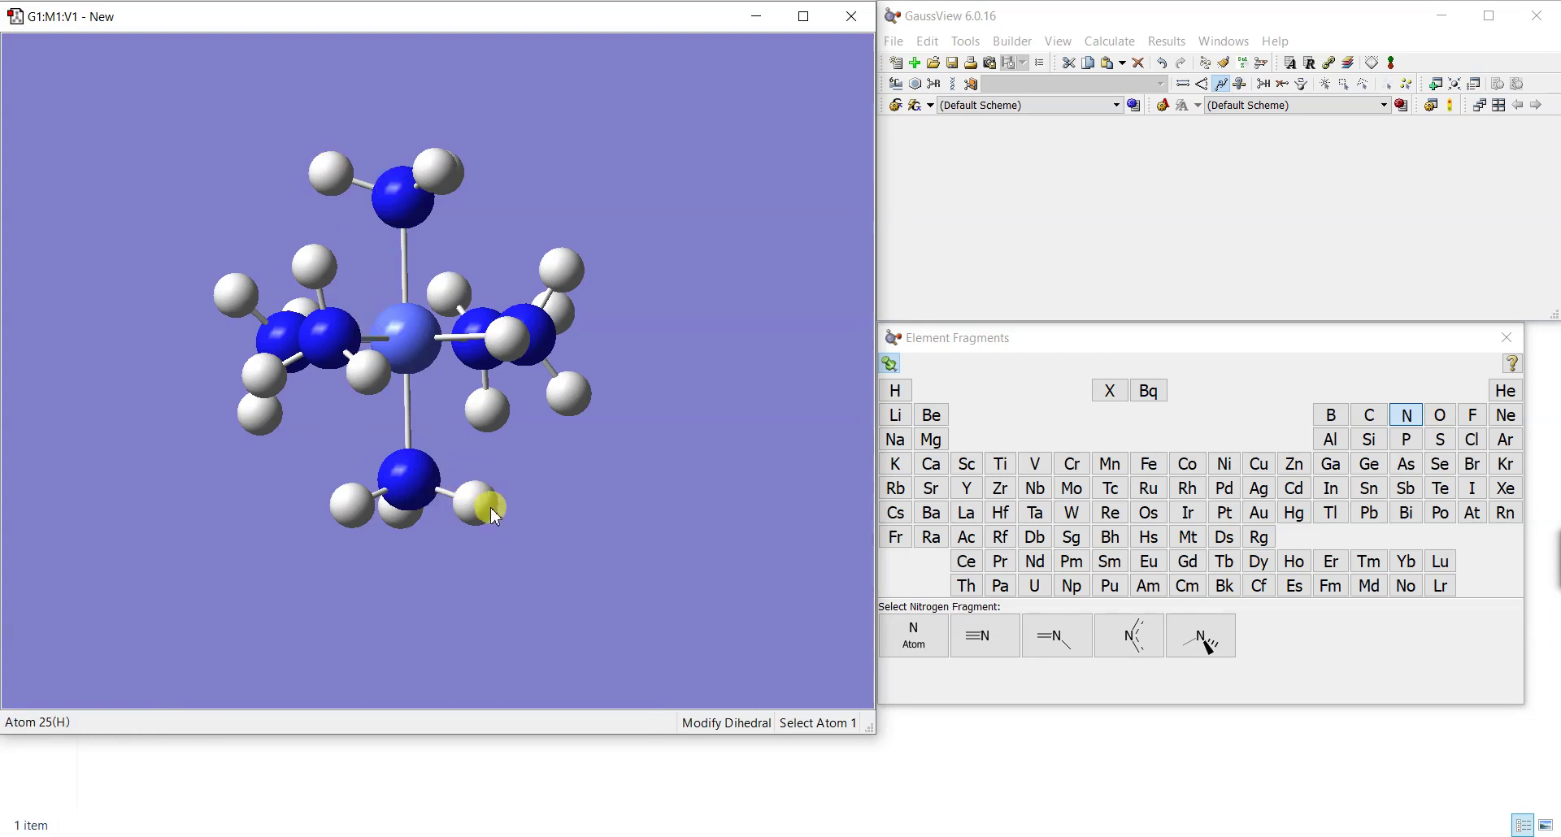
left_click_drag(480, 506, 494, 454)
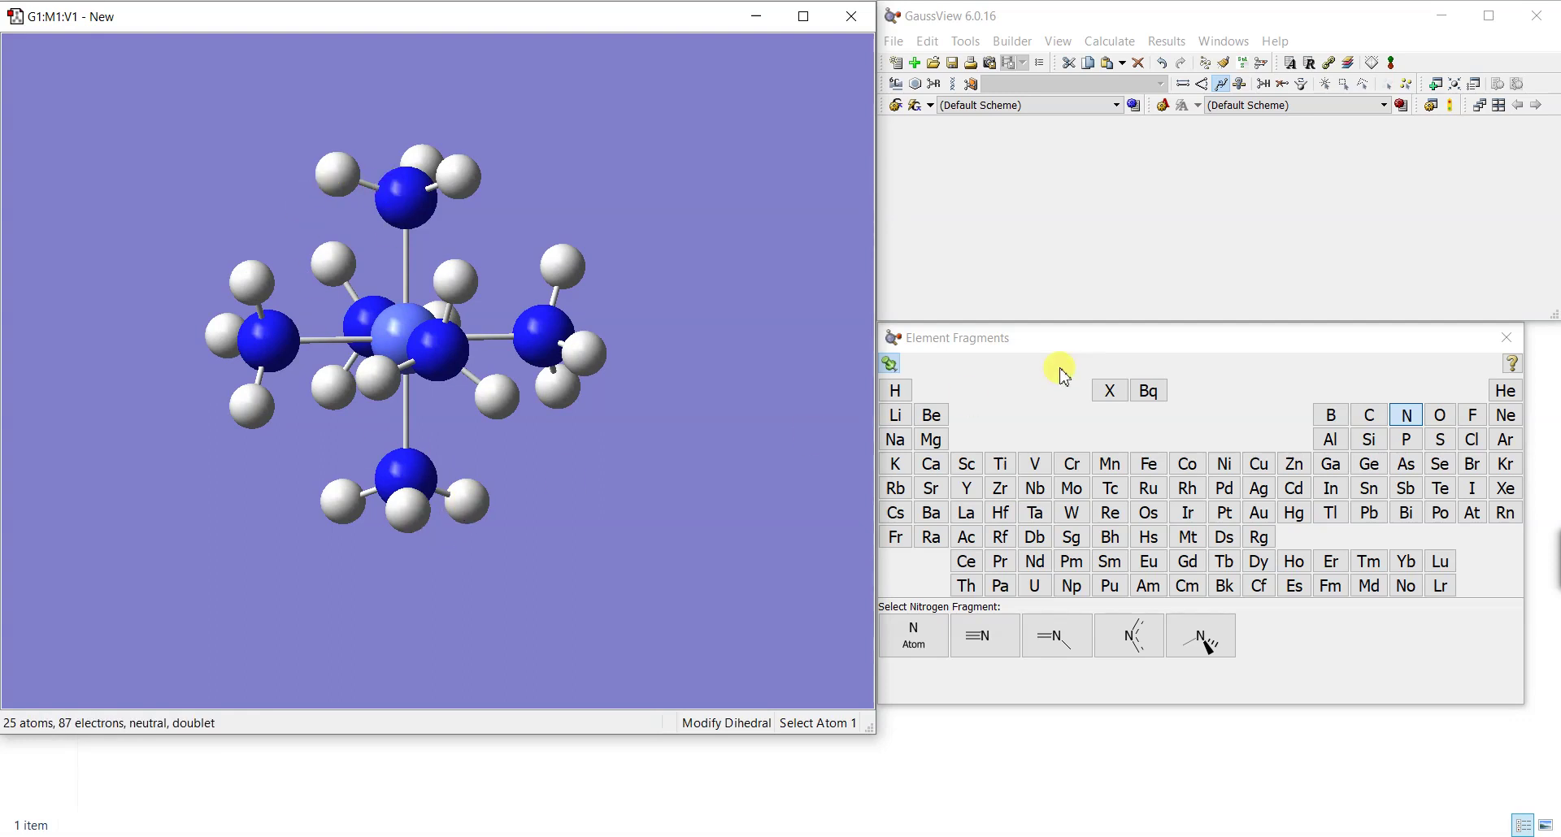
Step: Try Modify Dihedral from an equatorial nitrogen through cobalt and the lower axial nitrogen to its hydrogen with Rotate groups, and discard it
left_click(1230, 90)
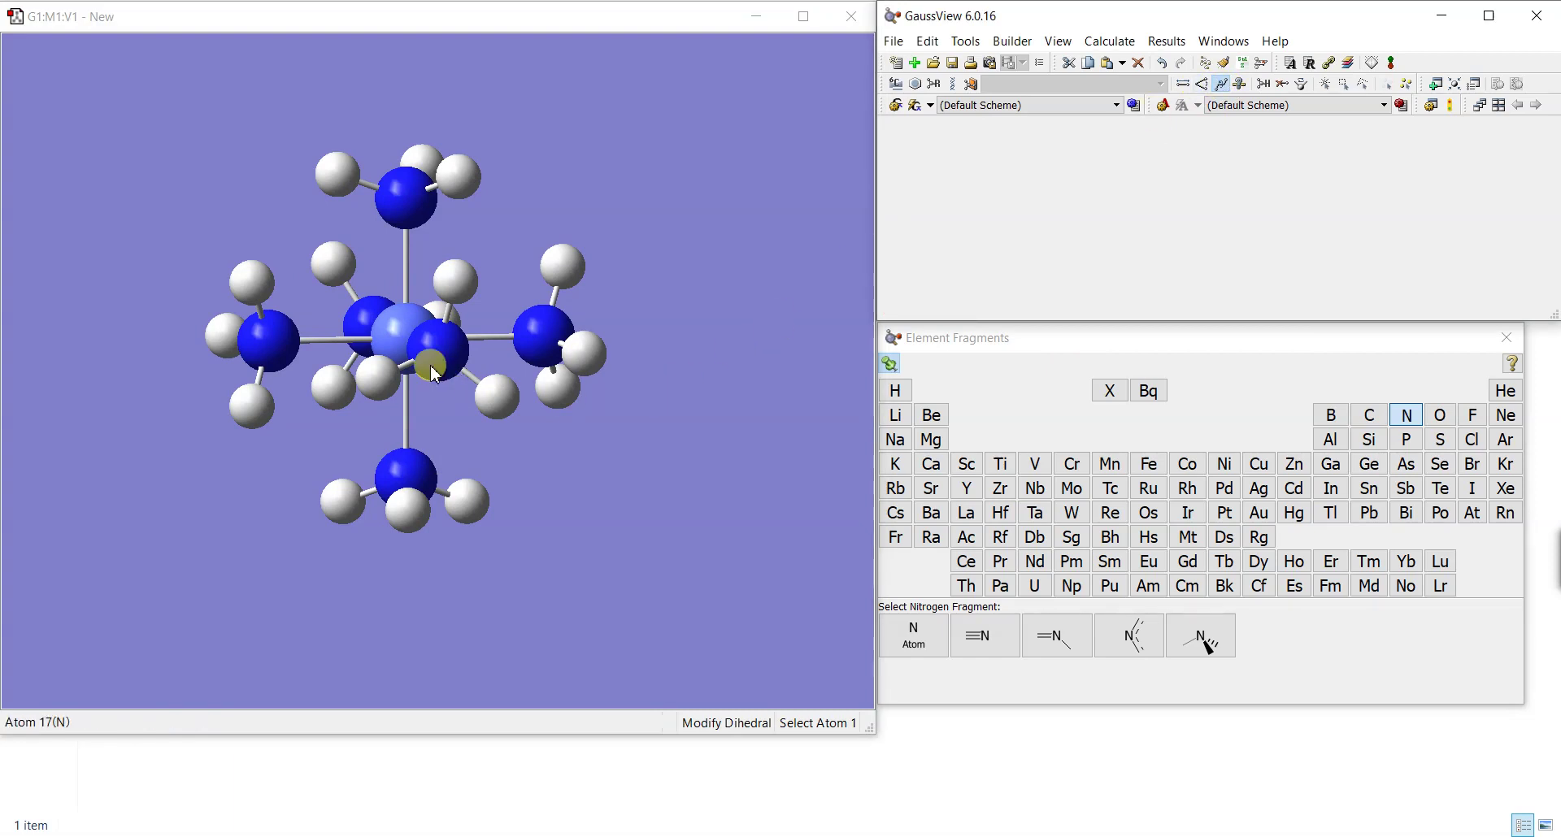
left_click(544, 340)
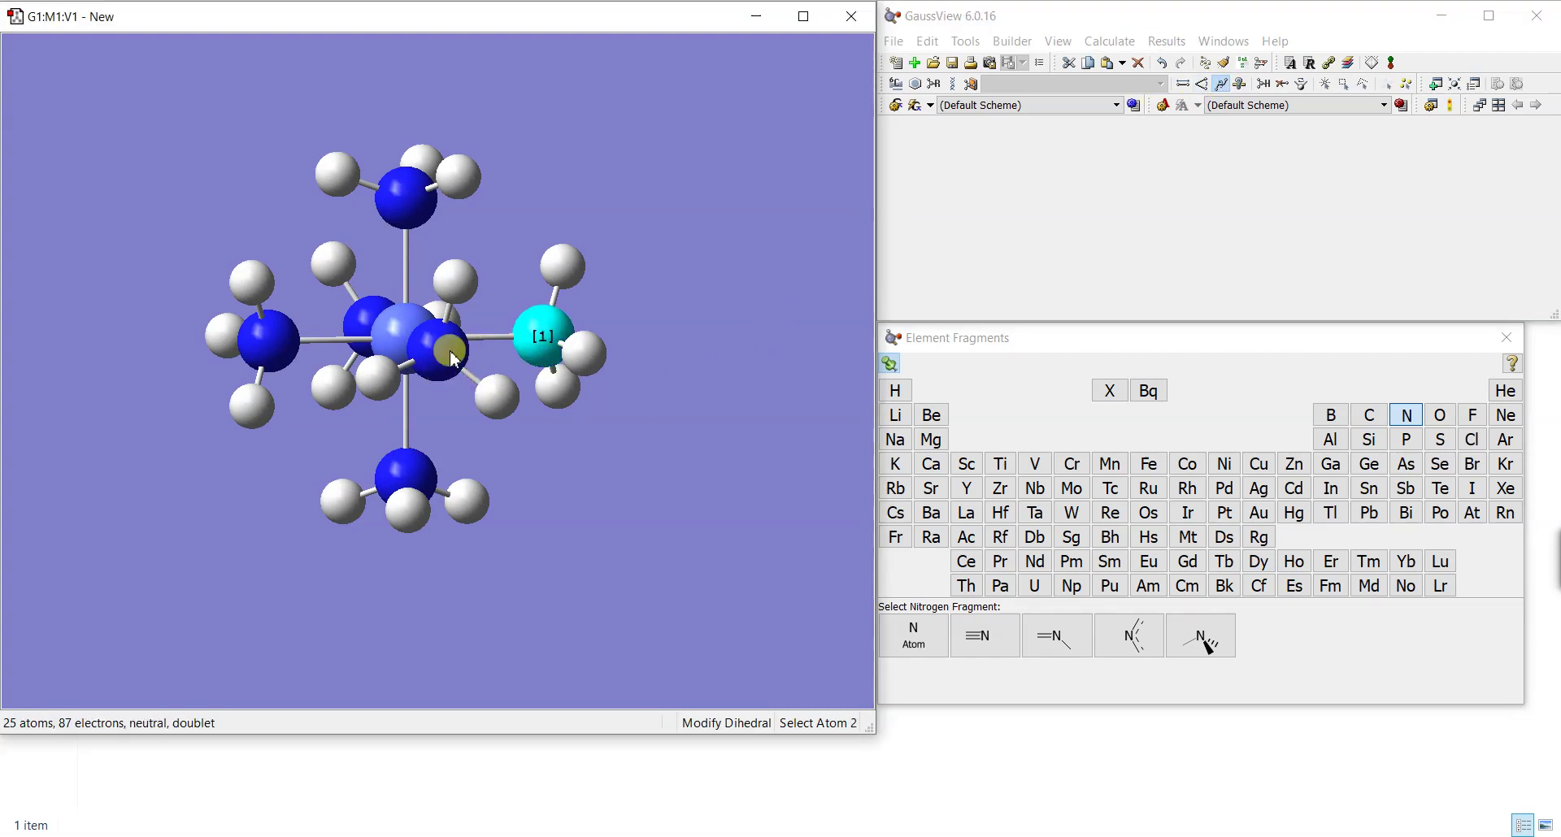
left_click(397, 330)
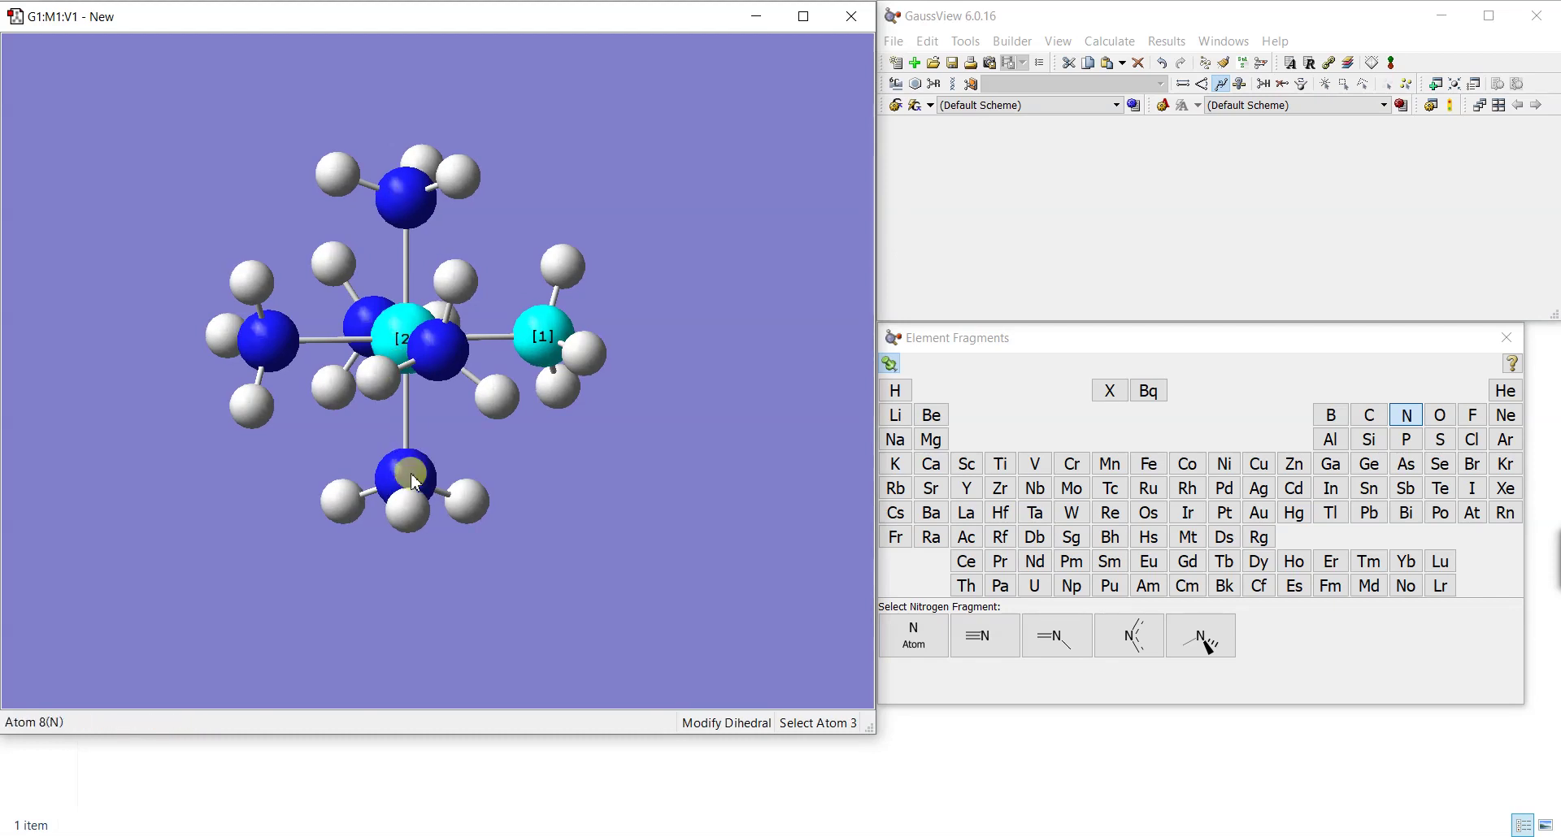
left_click(411, 476)
left_click(474, 507)
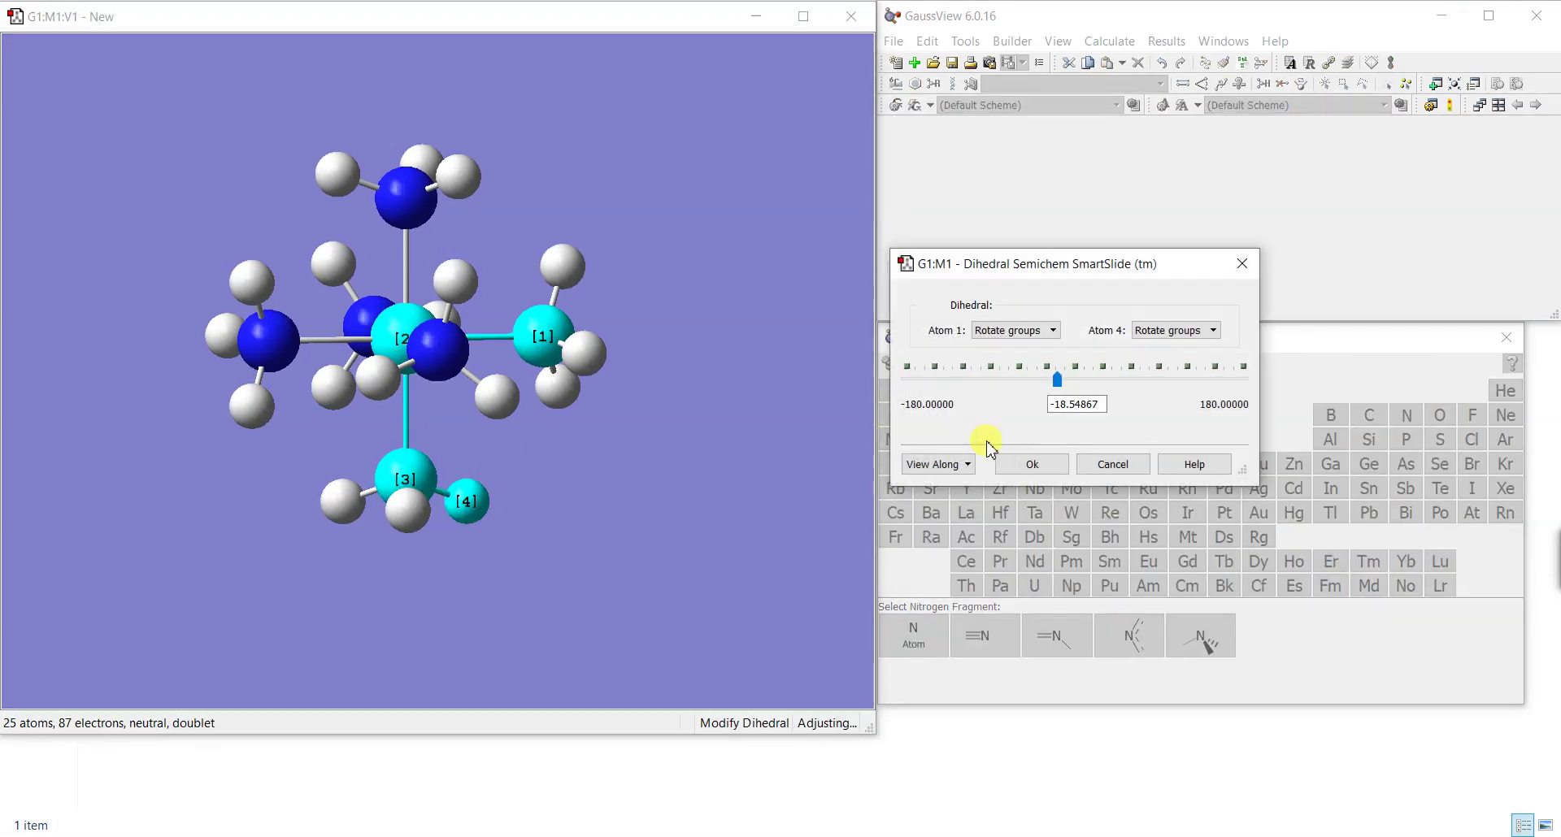
left_click_drag(1067, 378, 1049, 391)
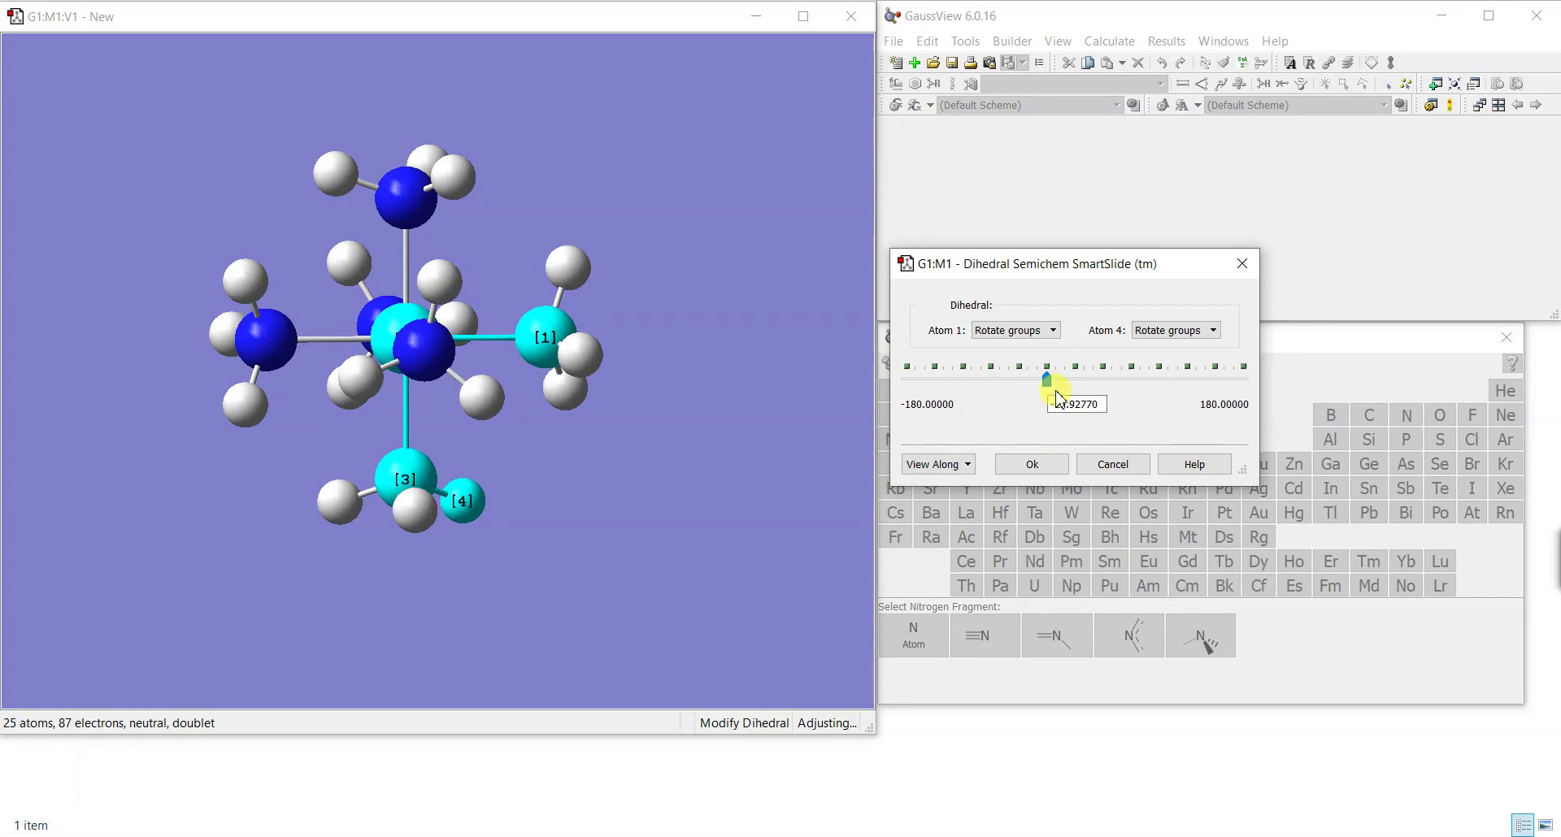
left_click(1104, 464)
Step: Modify the dihedral from an equatorial nitrogen through cobalt and the lower axial nitrogen to its hydrogen to -1.30120 degrees, with Atom 1 Fixed
left_click(504, 333)
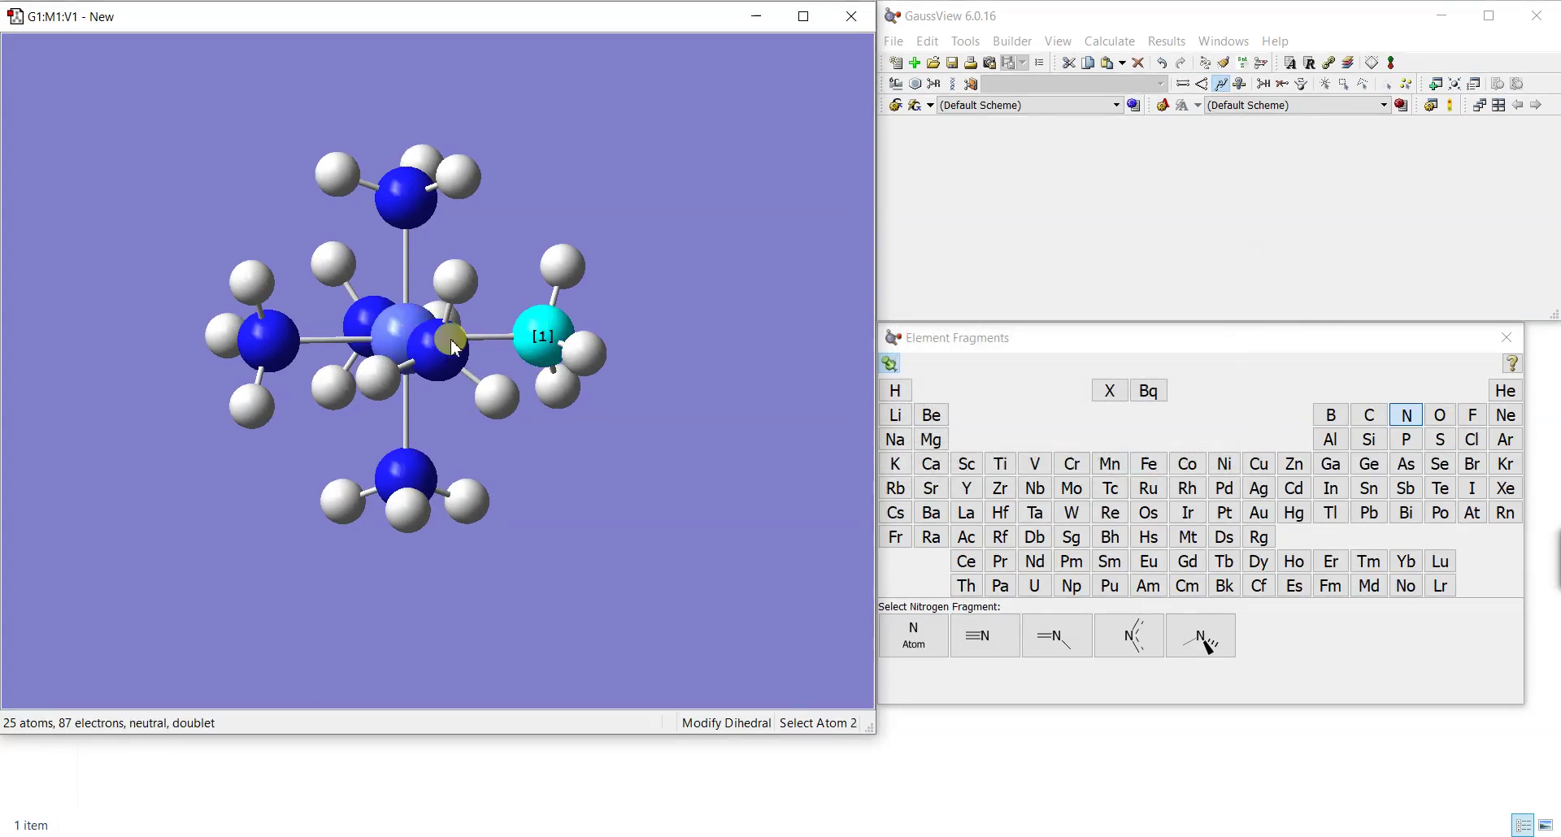
left_click(394, 330)
left_click(423, 486)
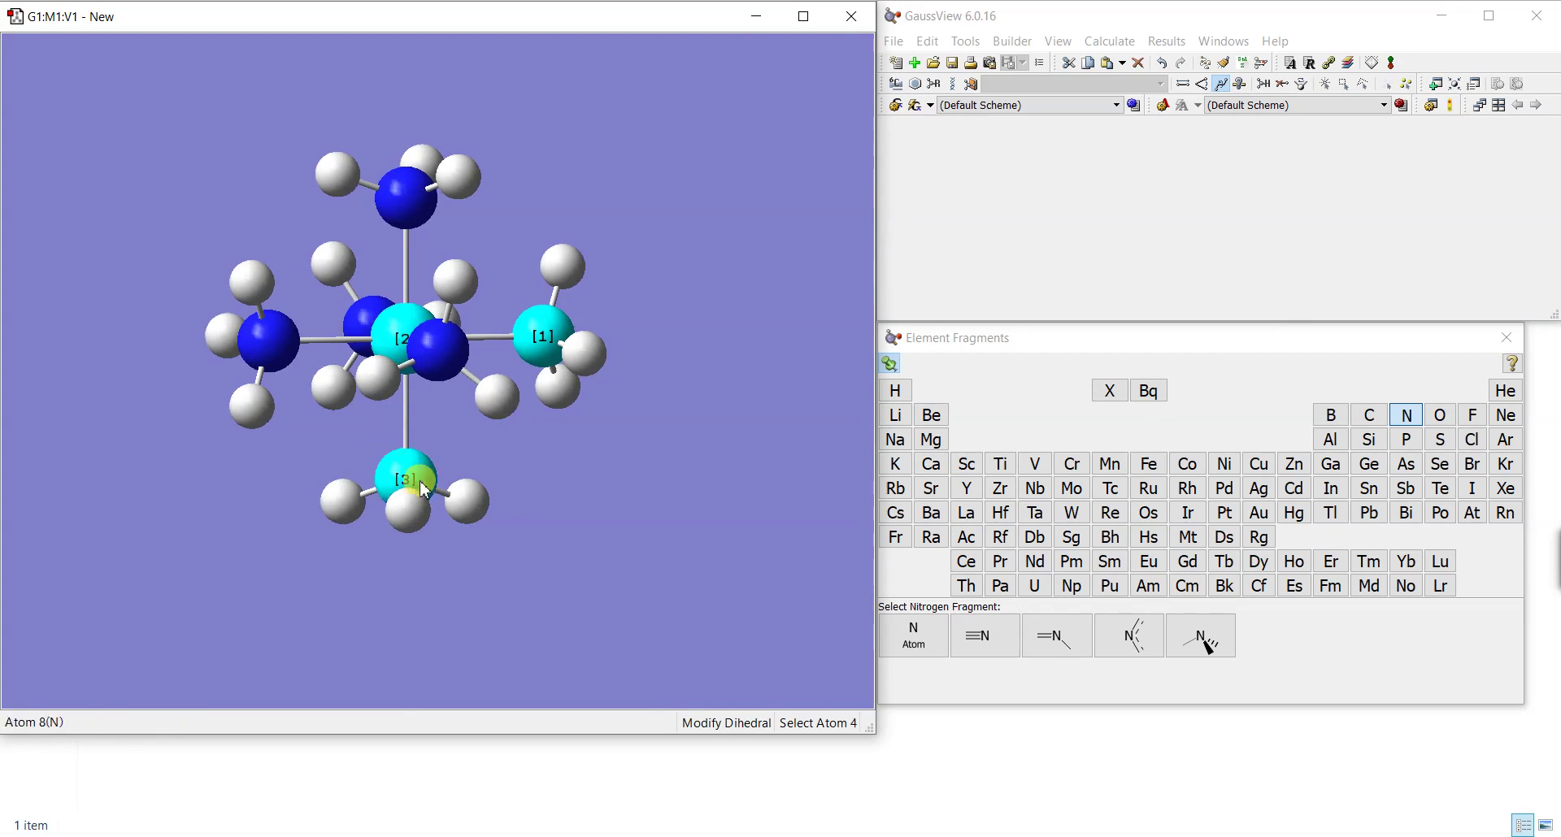
left_click(465, 499)
left_click(1004, 340)
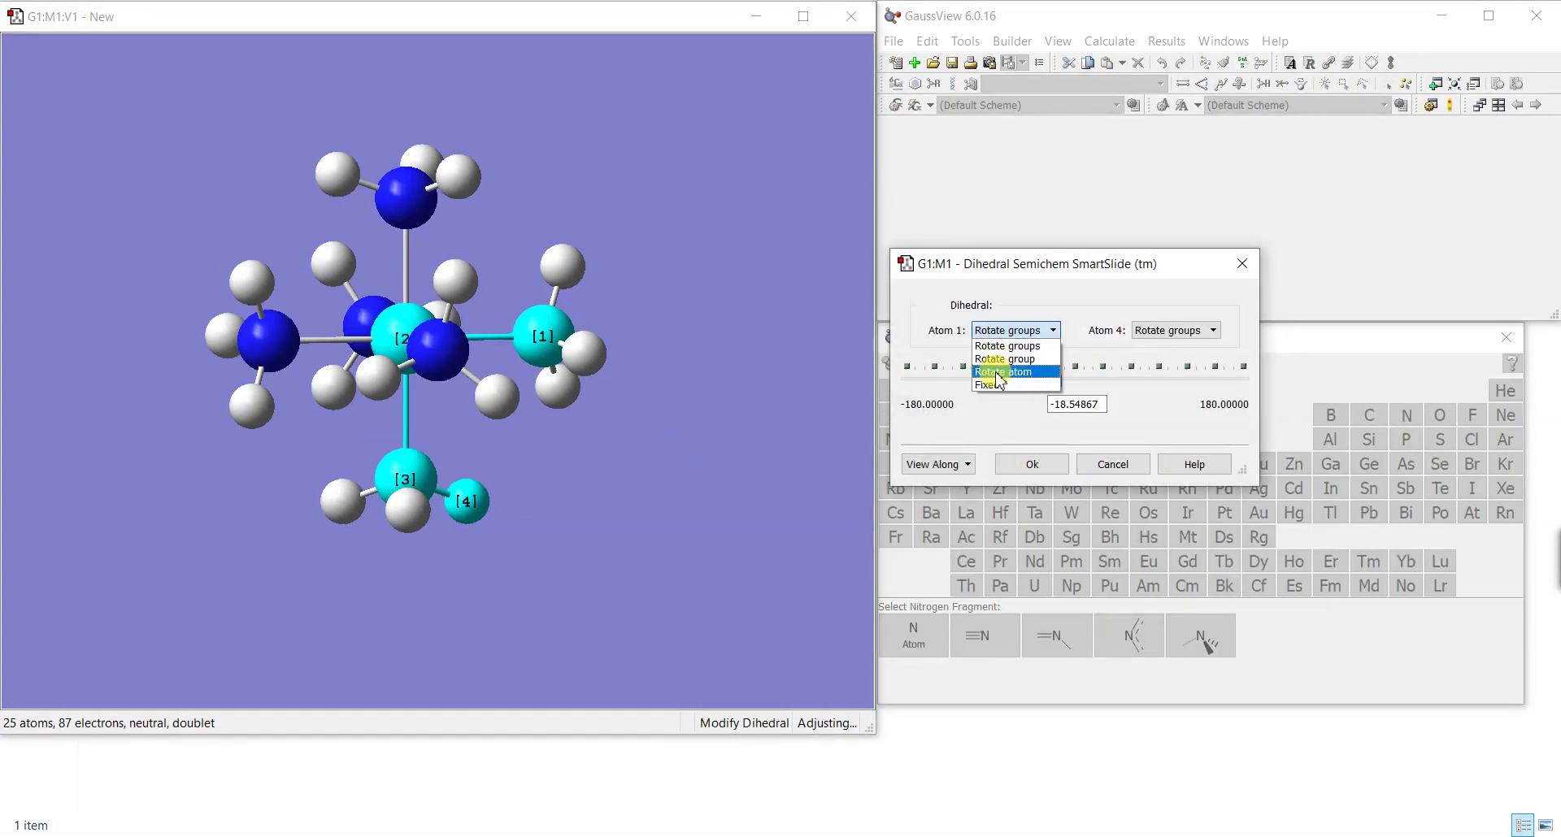
left_click(1000, 384)
mouse_move(1056, 377)
left_mouse_down()
mouse_move(1089, 386)
mouse_move(1075, 381)
left_mouse_up()
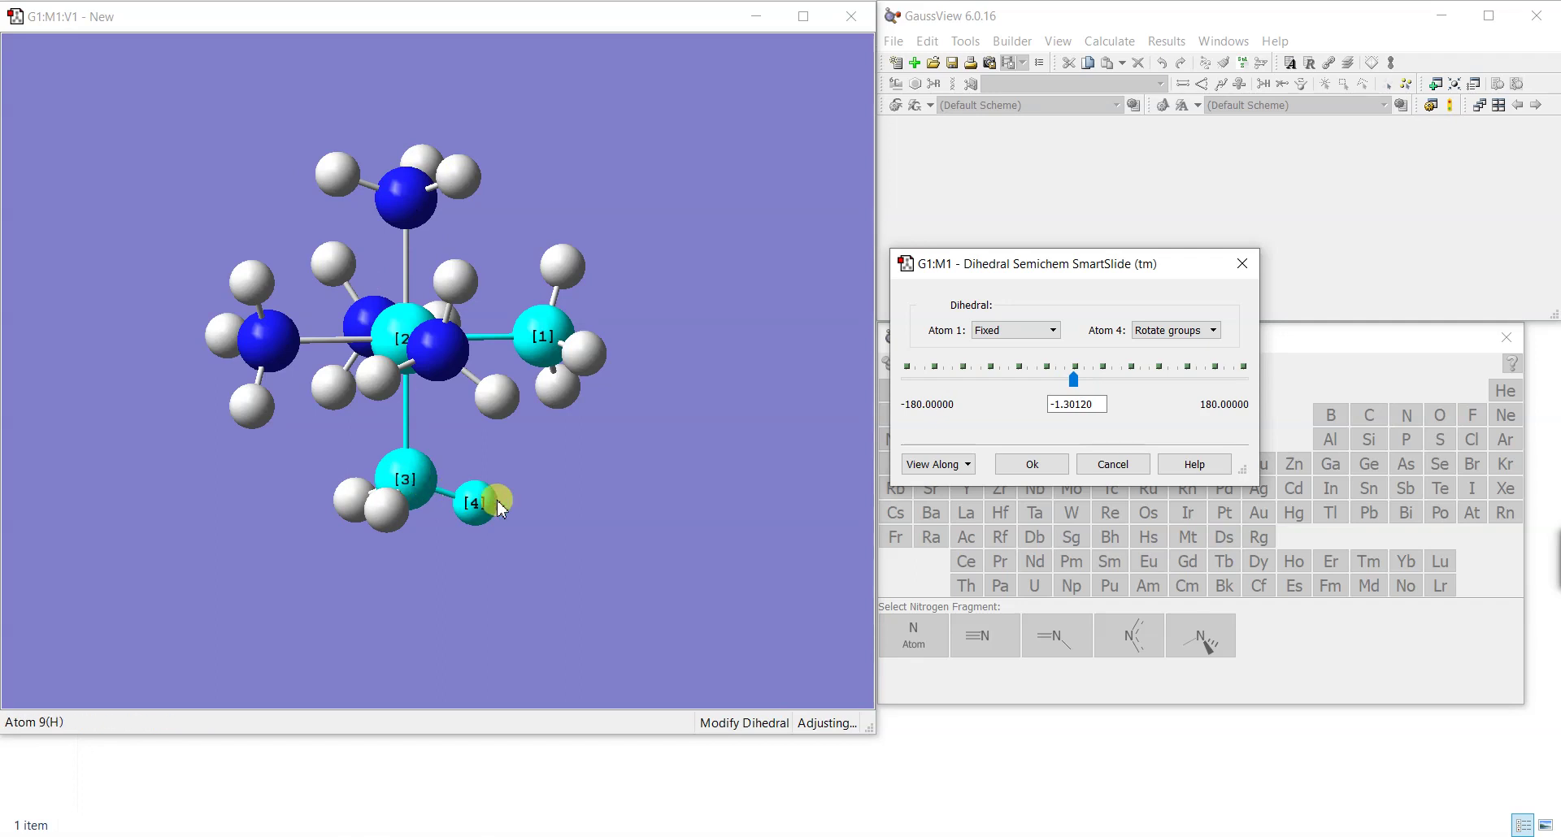
left_click(1034, 462)
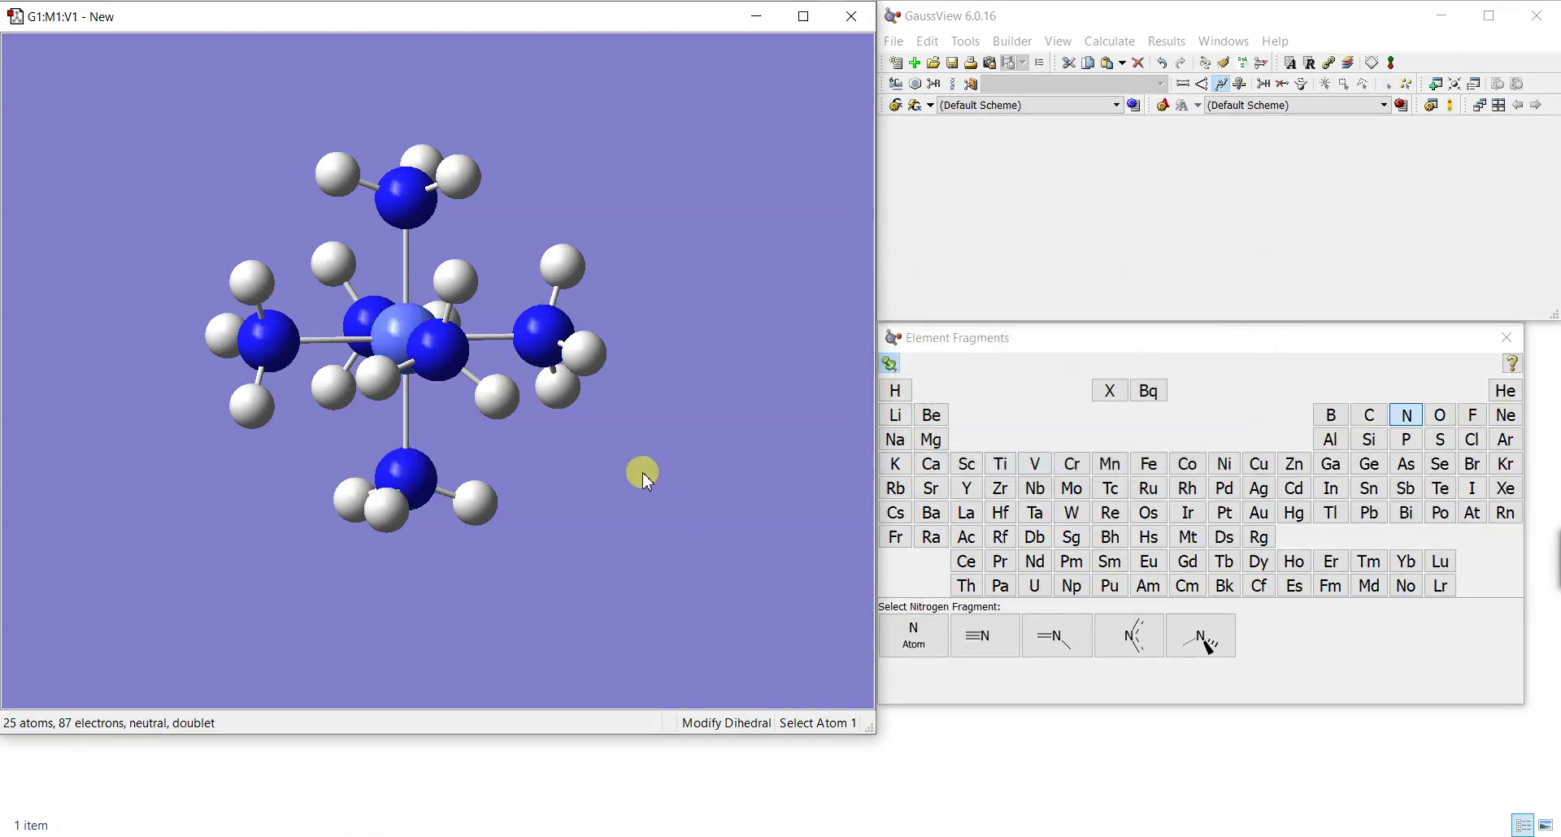
Step: Open the Point Group Symmetry settings for the complex and enable point group symmetry
left_click_drag(644, 470, 1263, 205)
left_click_drag(779, 267, 721, 331)
left_click(966, 41)
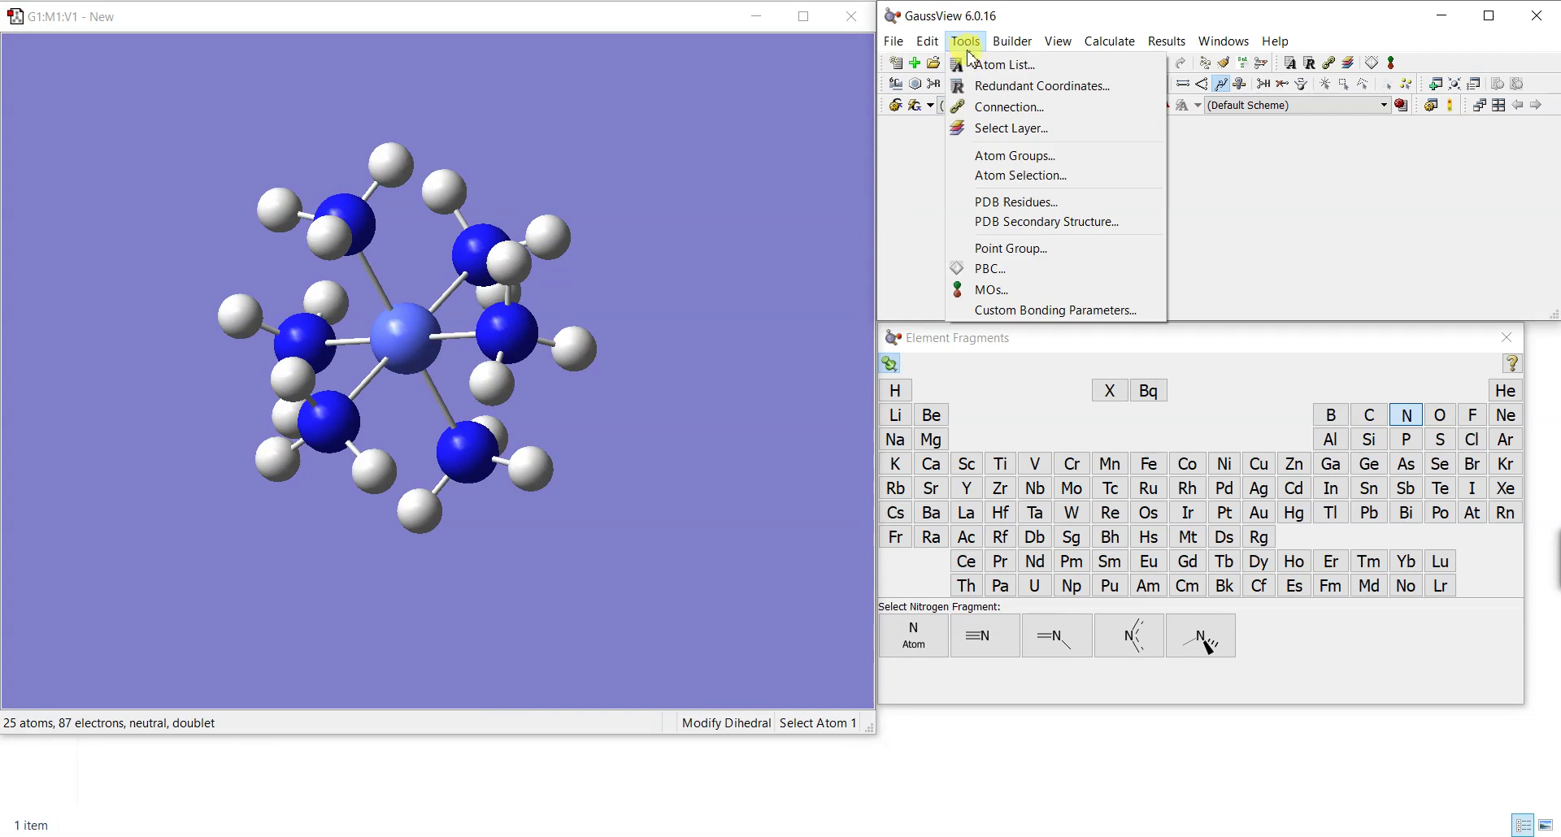
left_click(1063, 249)
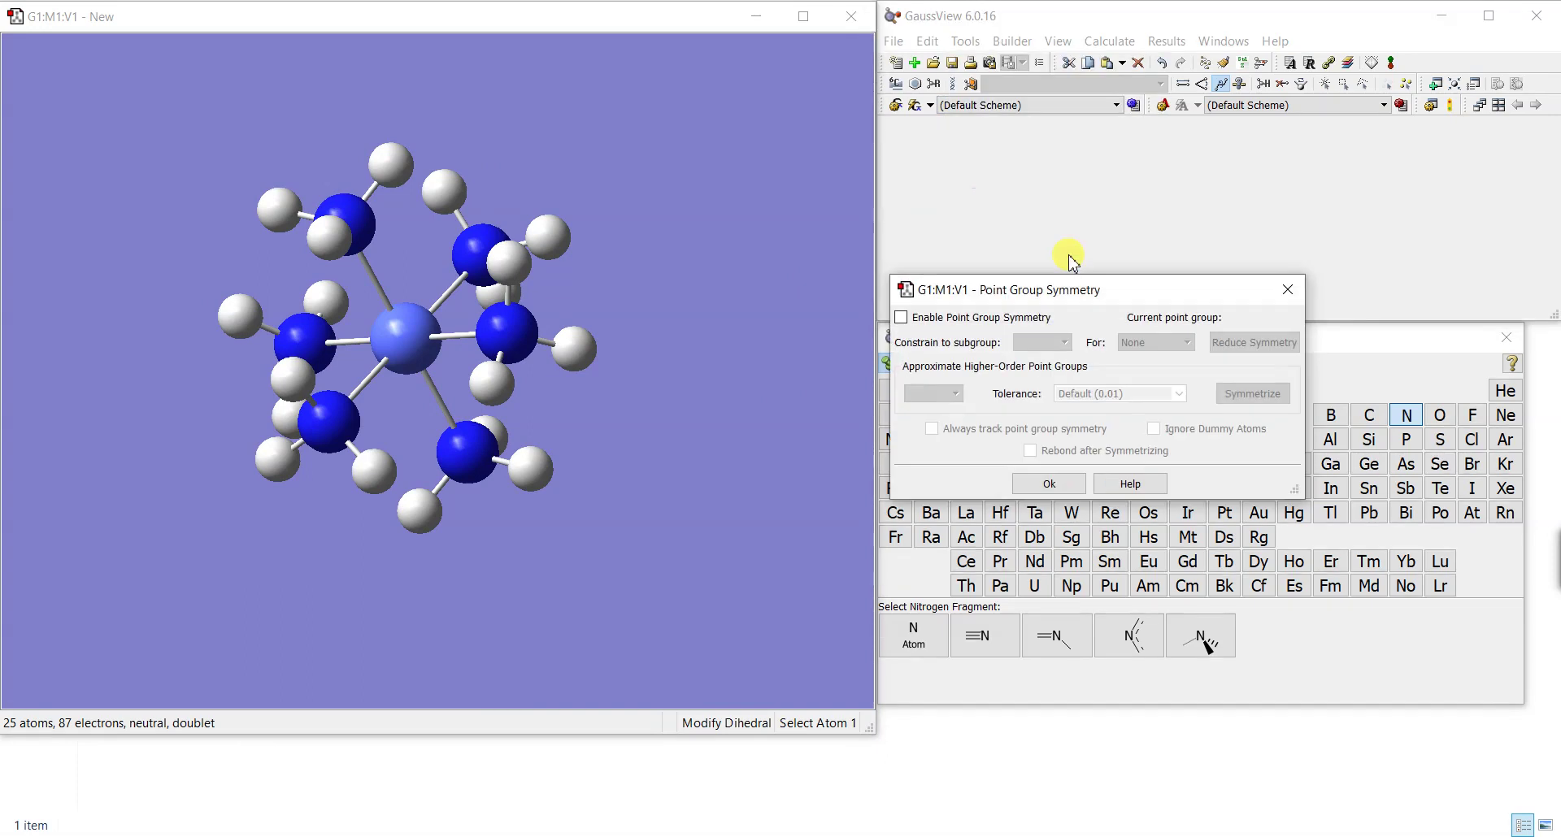
left_click(921, 325)
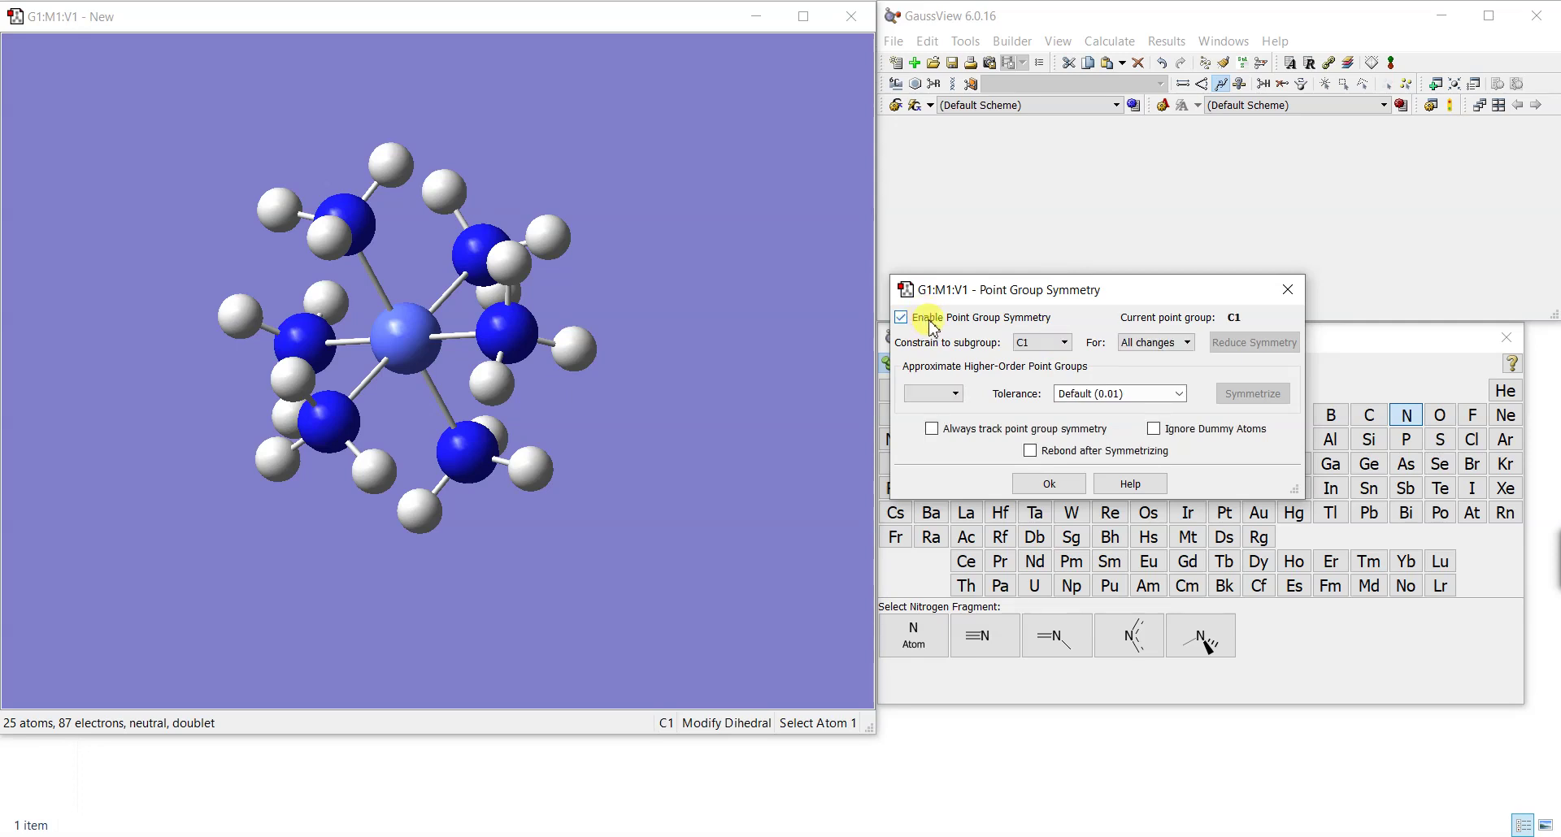
left_click_drag(1053, 299, 1041, 344)
mouse_move(536, 375)
left_mouse_down()
mouse_move(564, 342)
mouse_move(546, 325)
mouse_move(533, 347)
mouse_move(551, 356)
left_mouse_up()
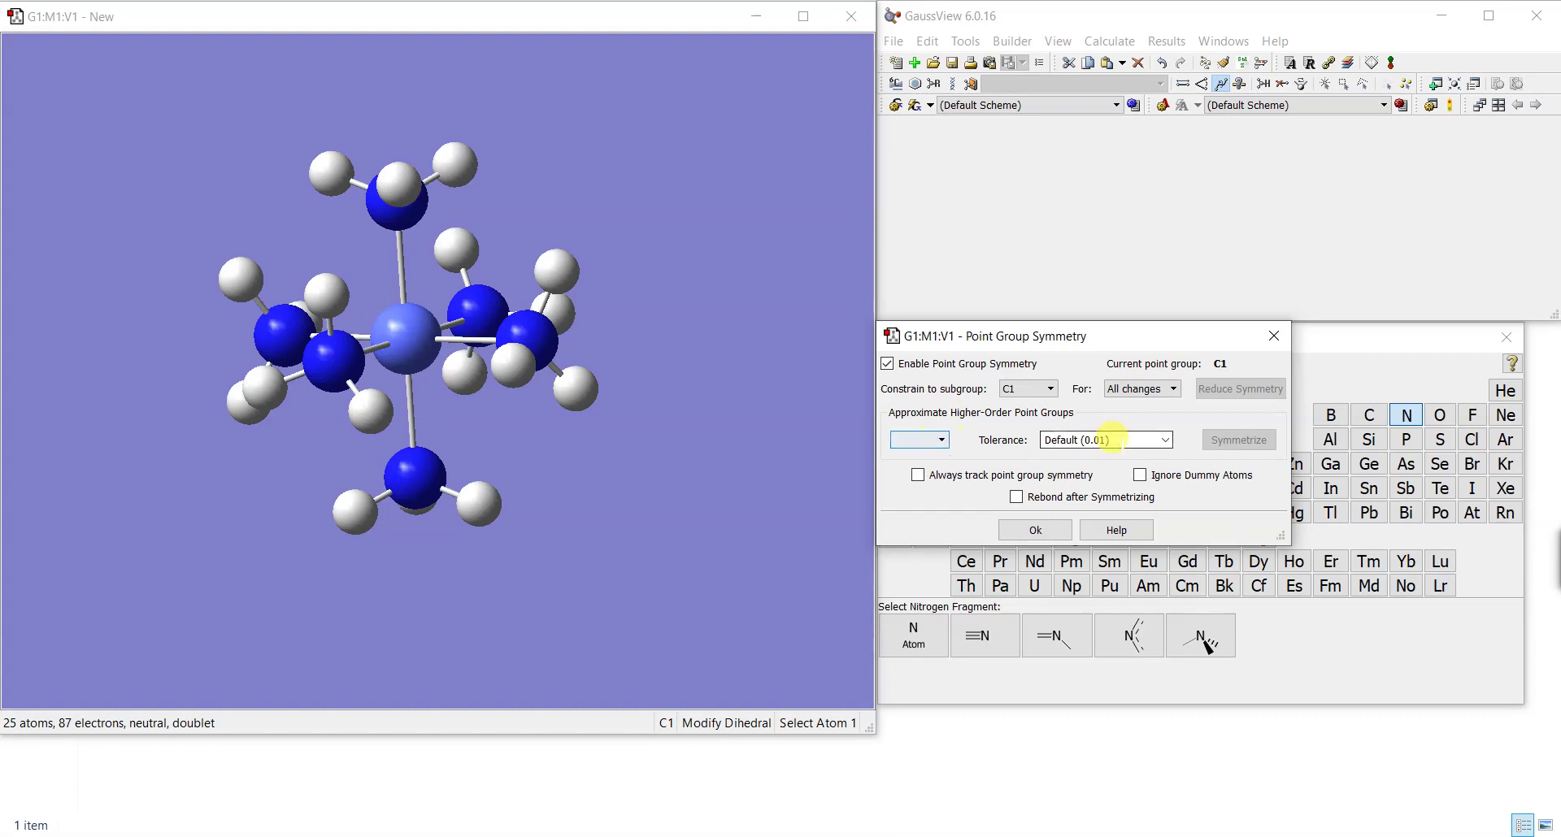
Step: Try the 1.0, 0.5 and 0.3 symmetry tolerances and check the approximate higher-order point groups offered at each
left_click(1165, 440)
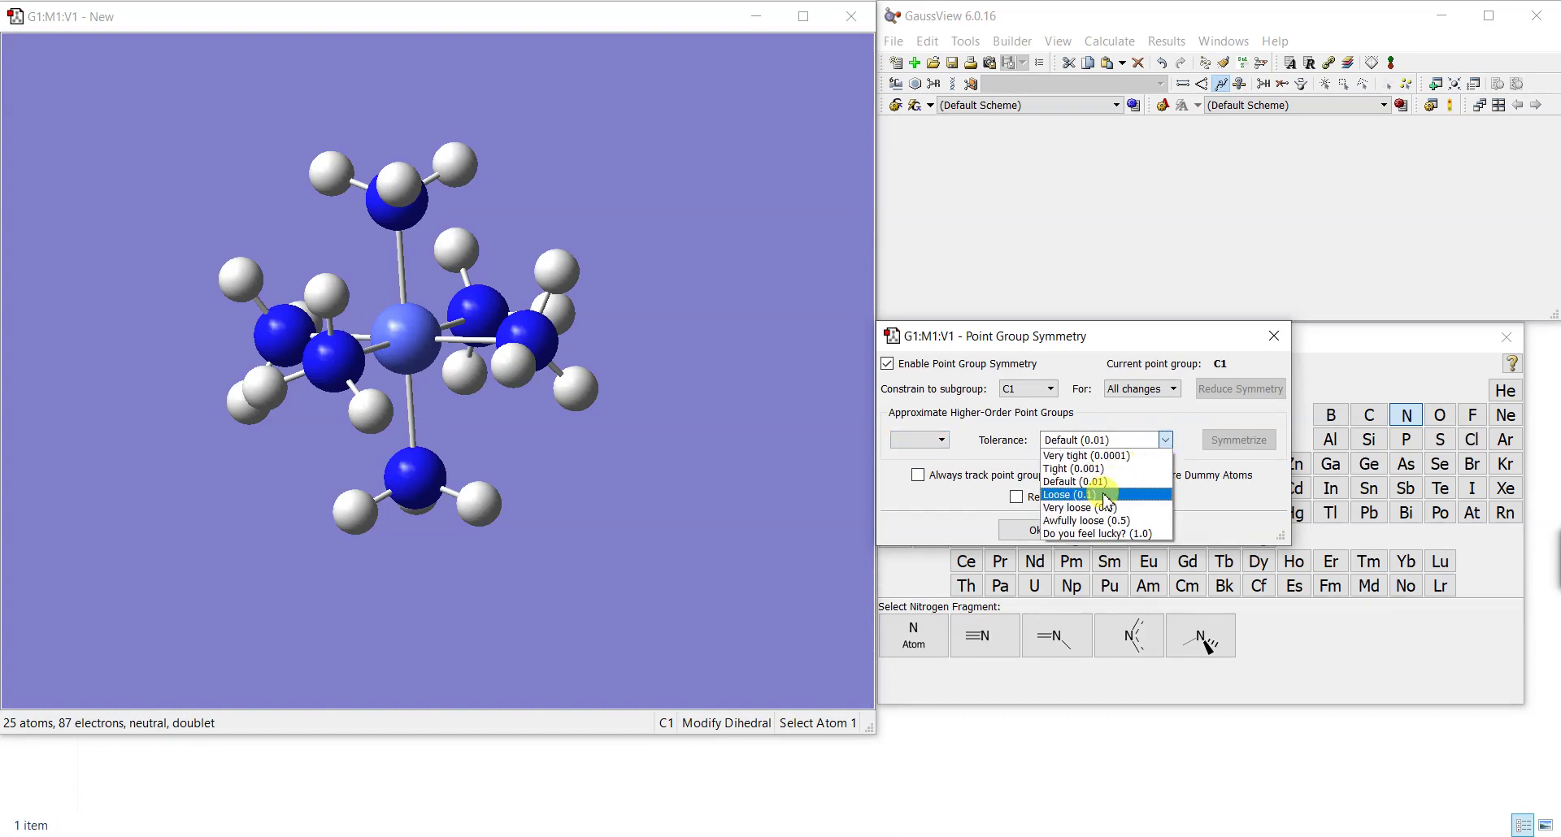
left_click(1124, 535)
left_click(943, 440)
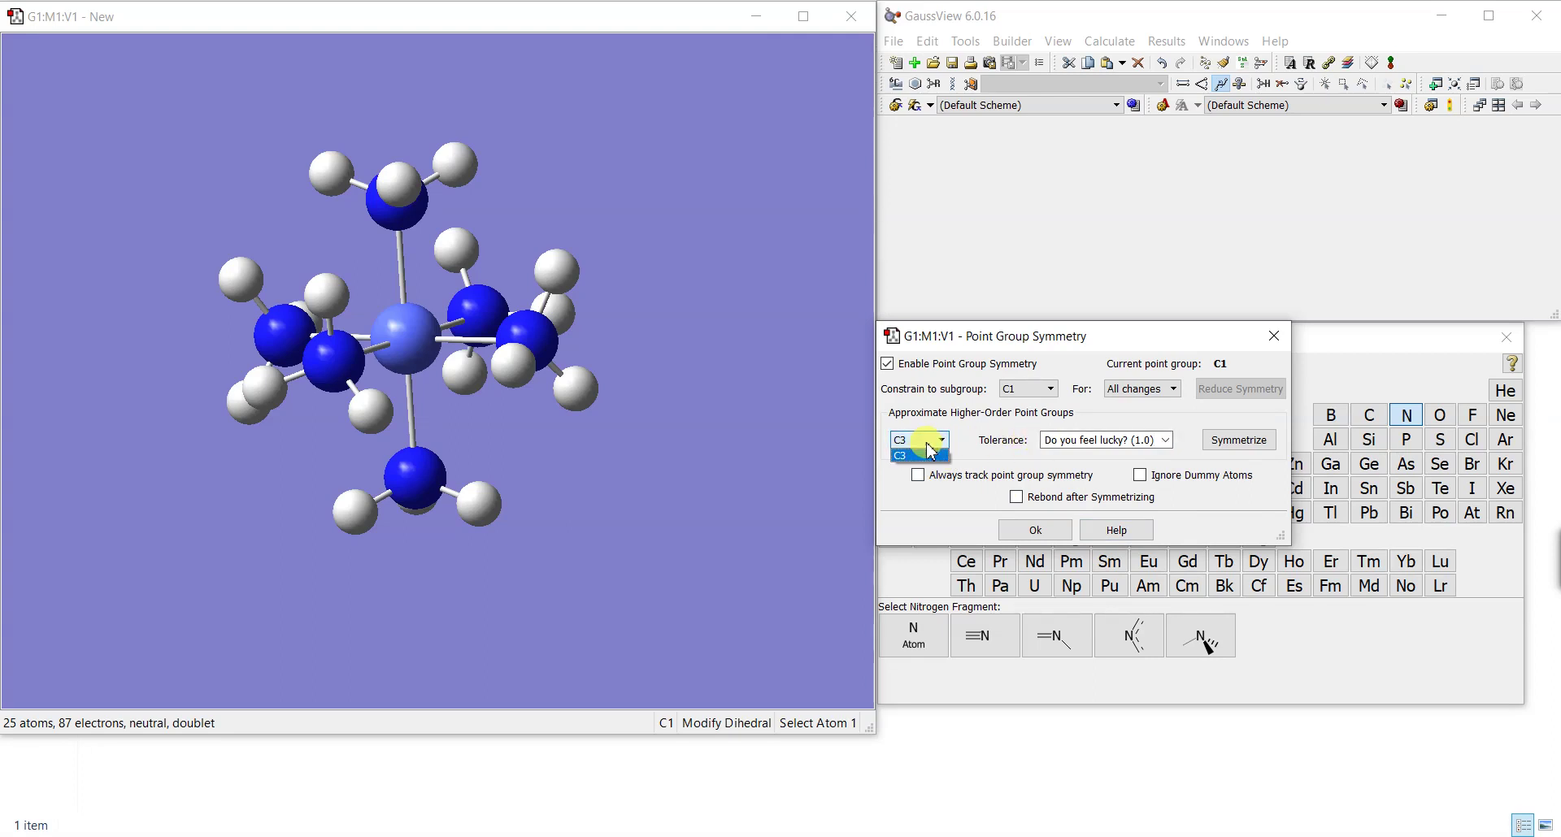
left_click(1164, 447)
left_click(1169, 443)
left_click(1087, 520)
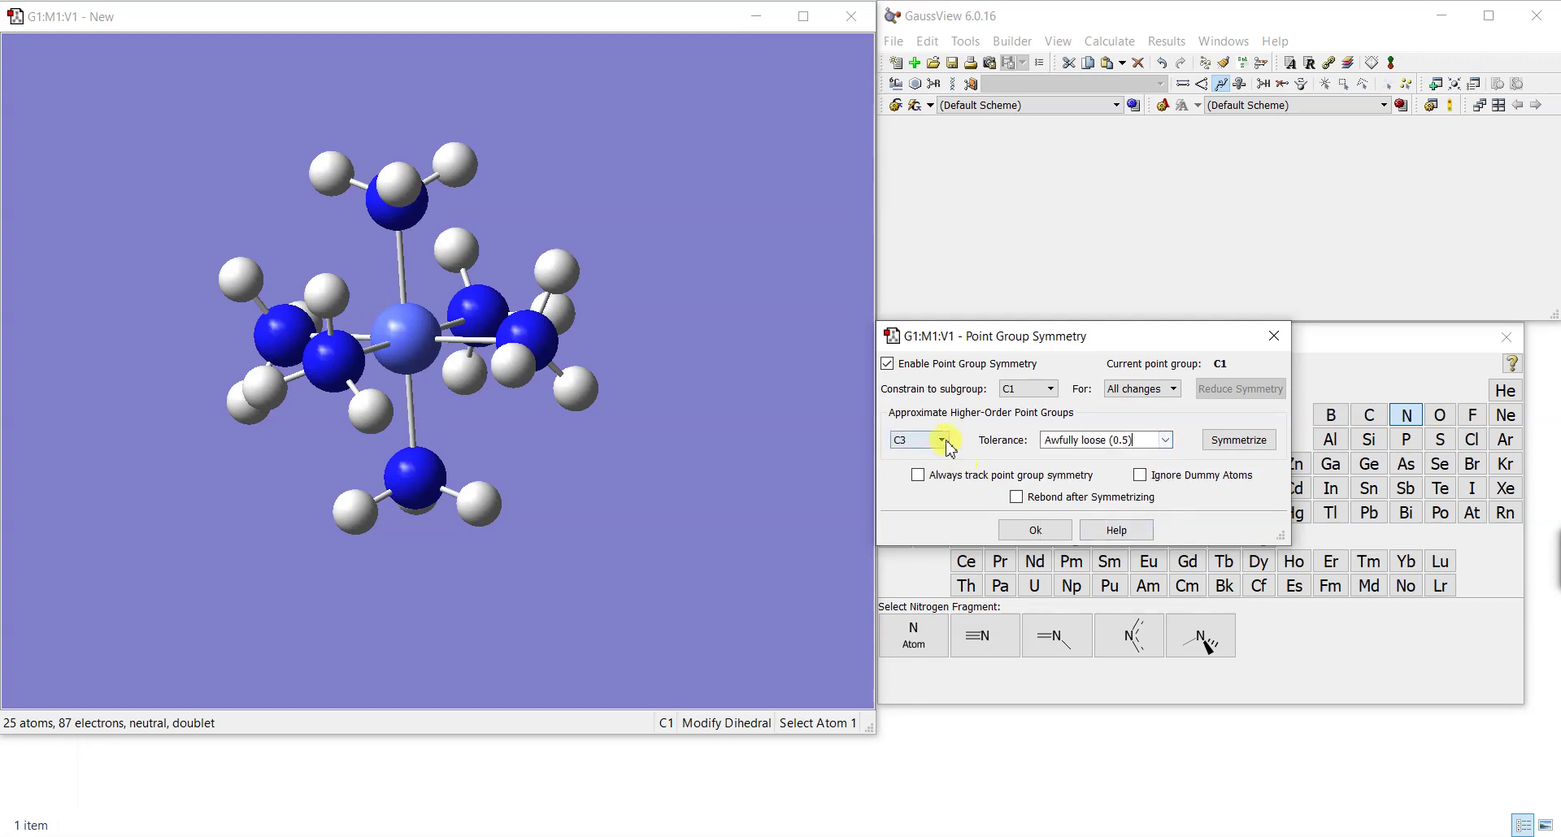
left_click(943, 442)
left_click(1166, 440)
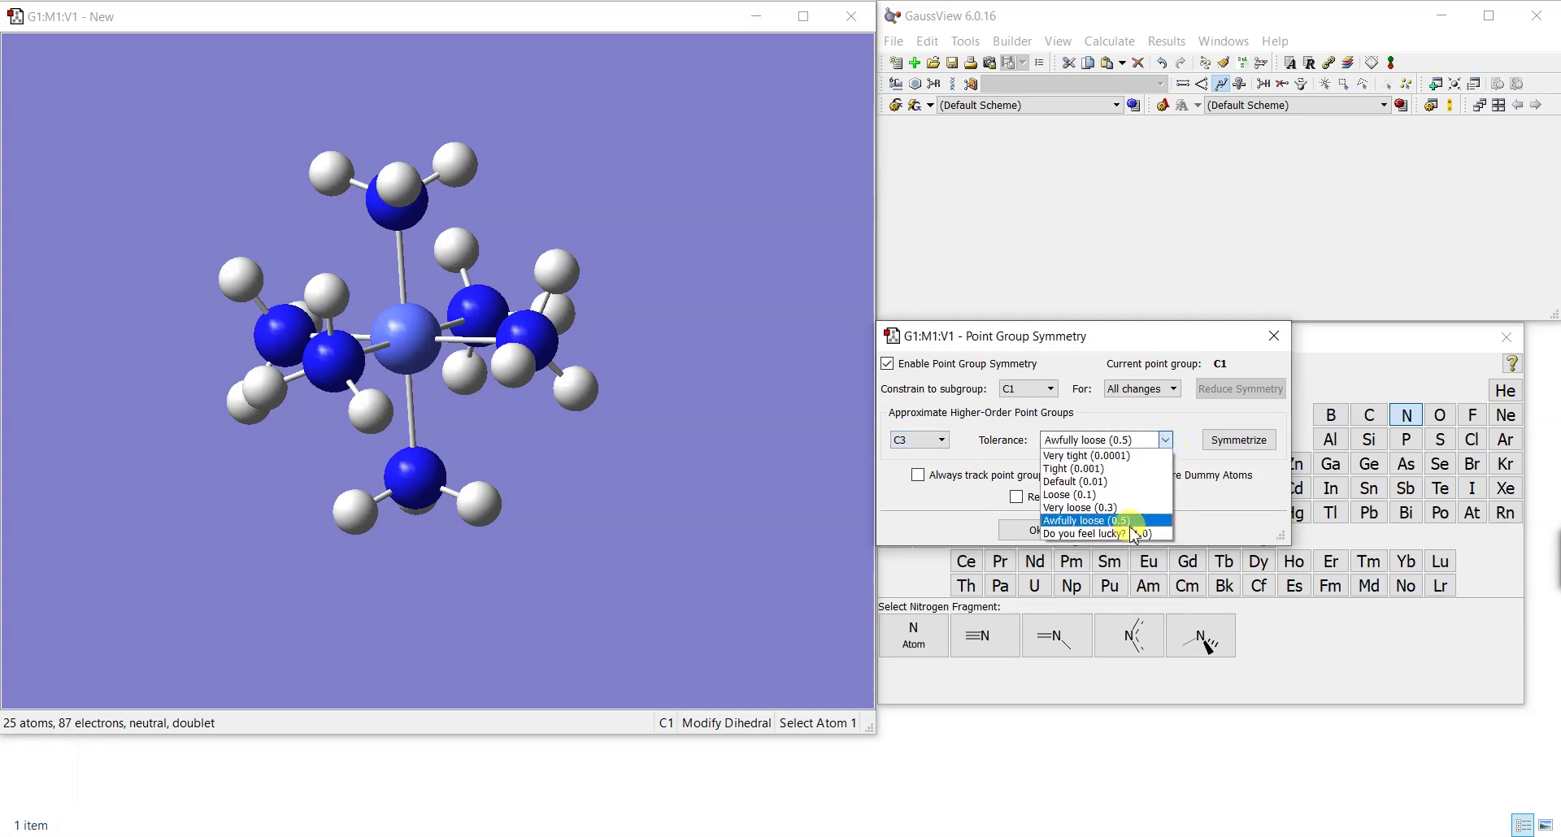
left_click(1122, 507)
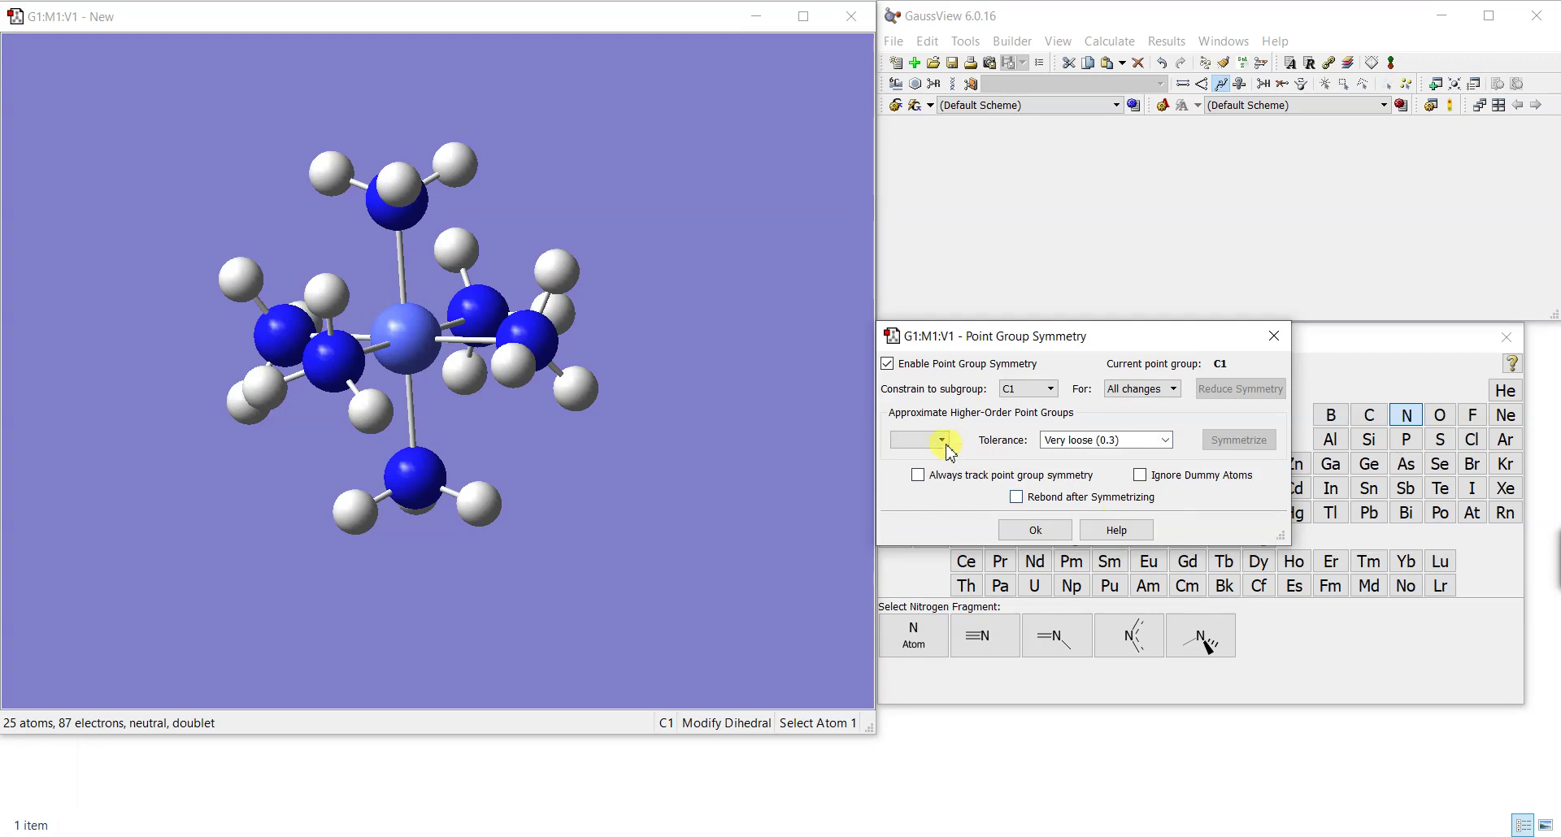
left_click(1168, 441)
left_click(1130, 521)
left_click(940, 440)
left_click(937, 452)
Step: Set the tolerance to Do you feel lucky? (1.0) and symmetrize the complex to the C3 point group
left_click(1167, 441)
left_click(1119, 536)
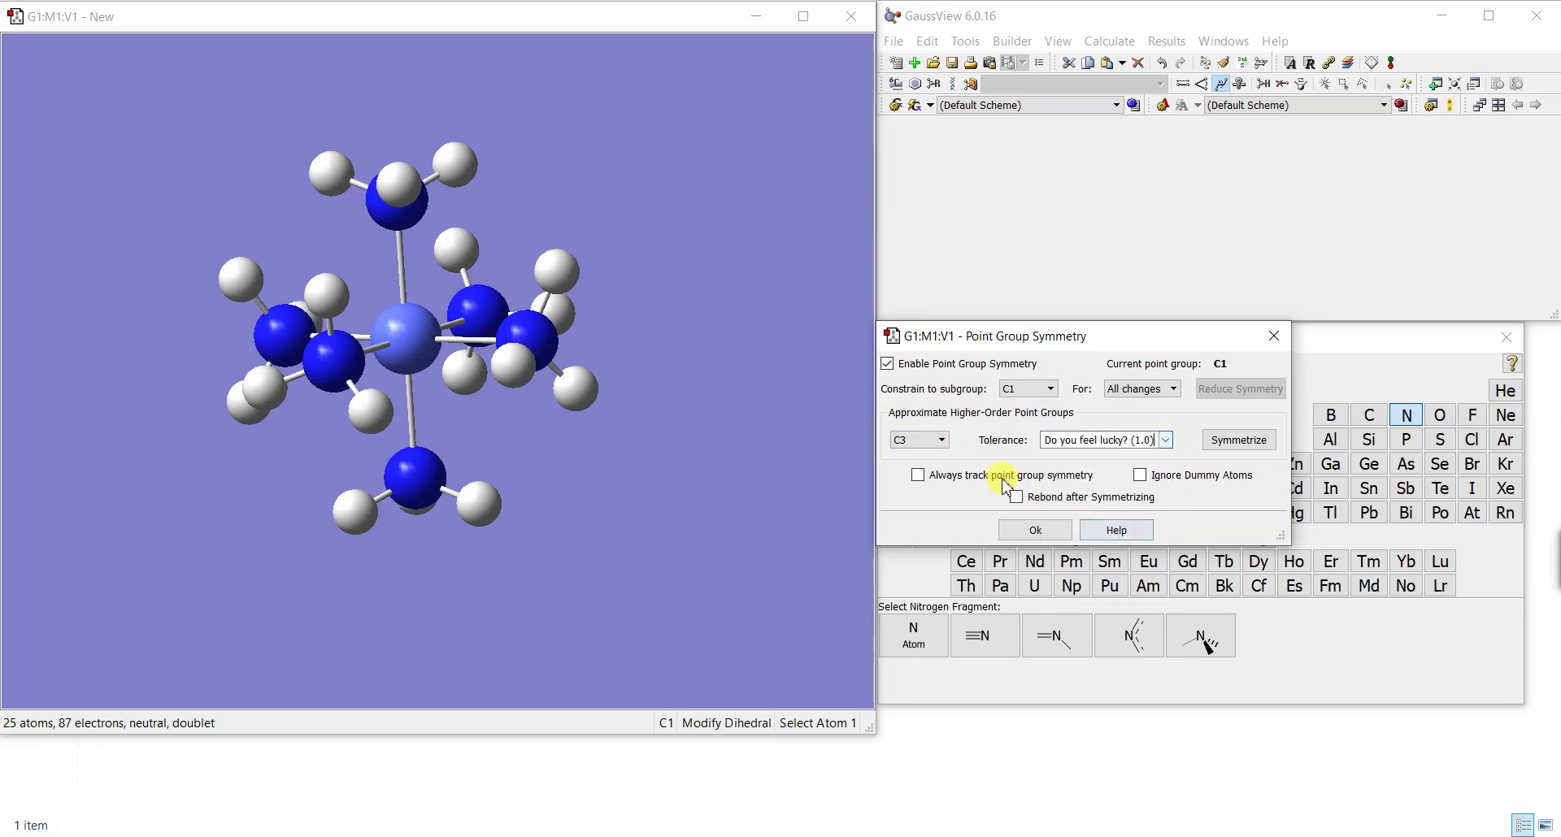
left_click(935, 439)
left_click(935, 439)
left_click(935, 439)
left_click(1246, 442)
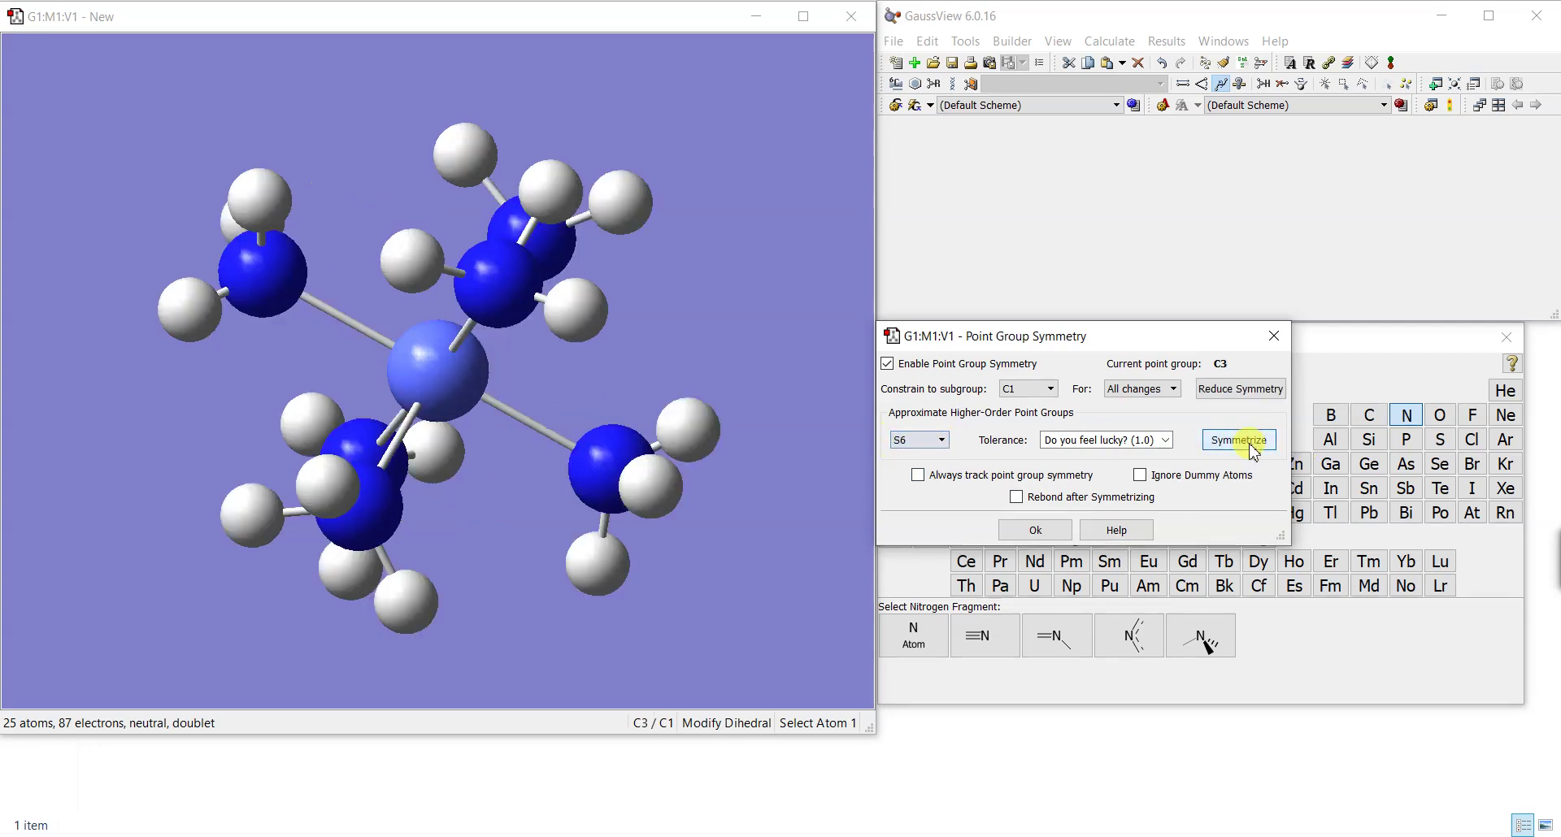
Step: Try symmetrizing the complex to the S6 point group at the 1.0 tolerance and inspect the ligand arrangement
left_click_drag(727, 449, 627, 376)
left_click(904, 442)
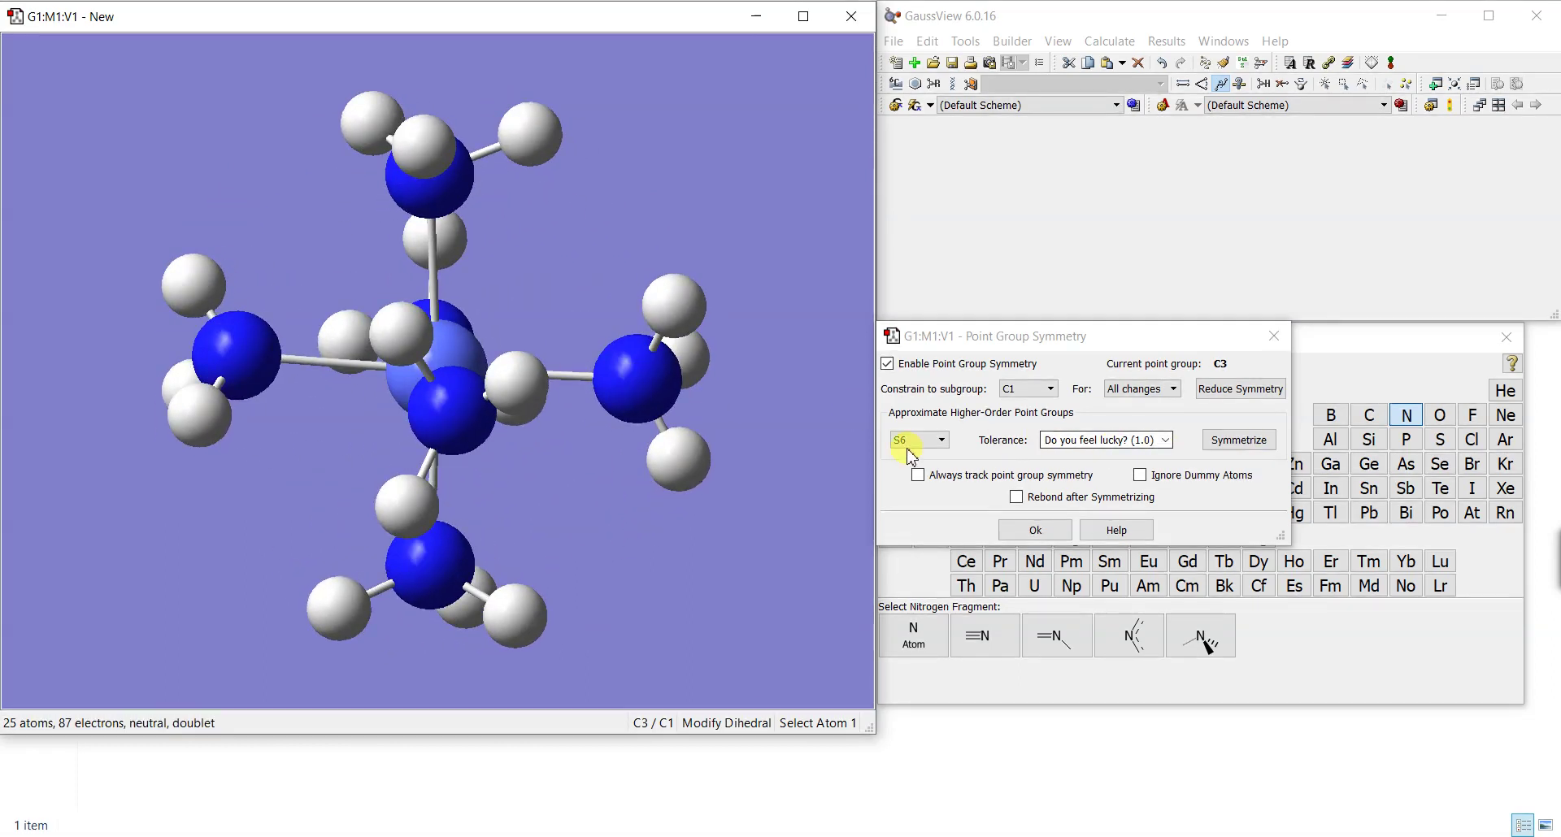
left_click(928, 439)
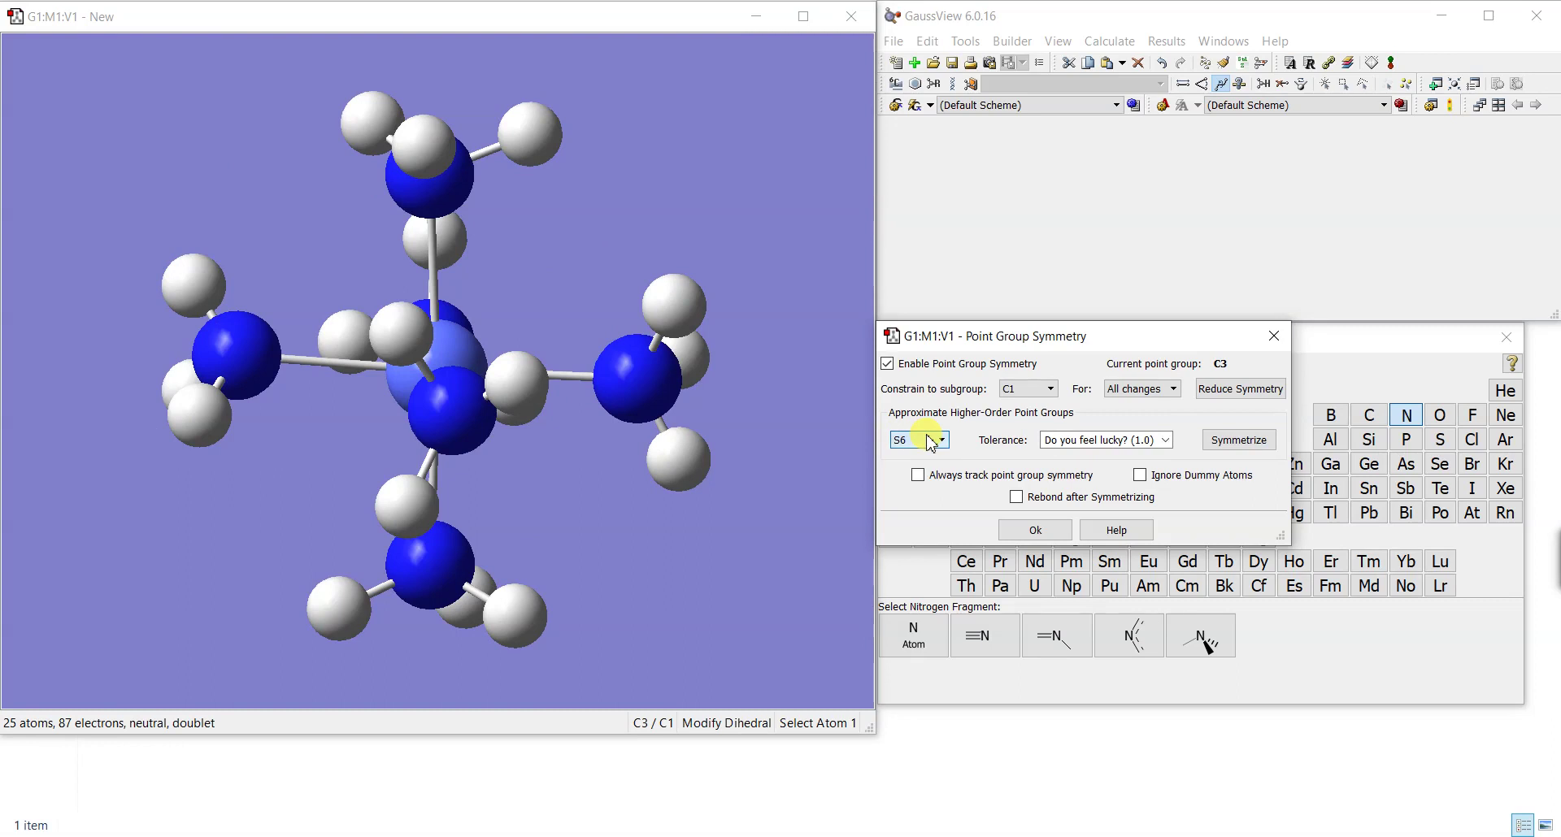
left_click(1223, 440)
left_click_drag(785, 441, 715, 429)
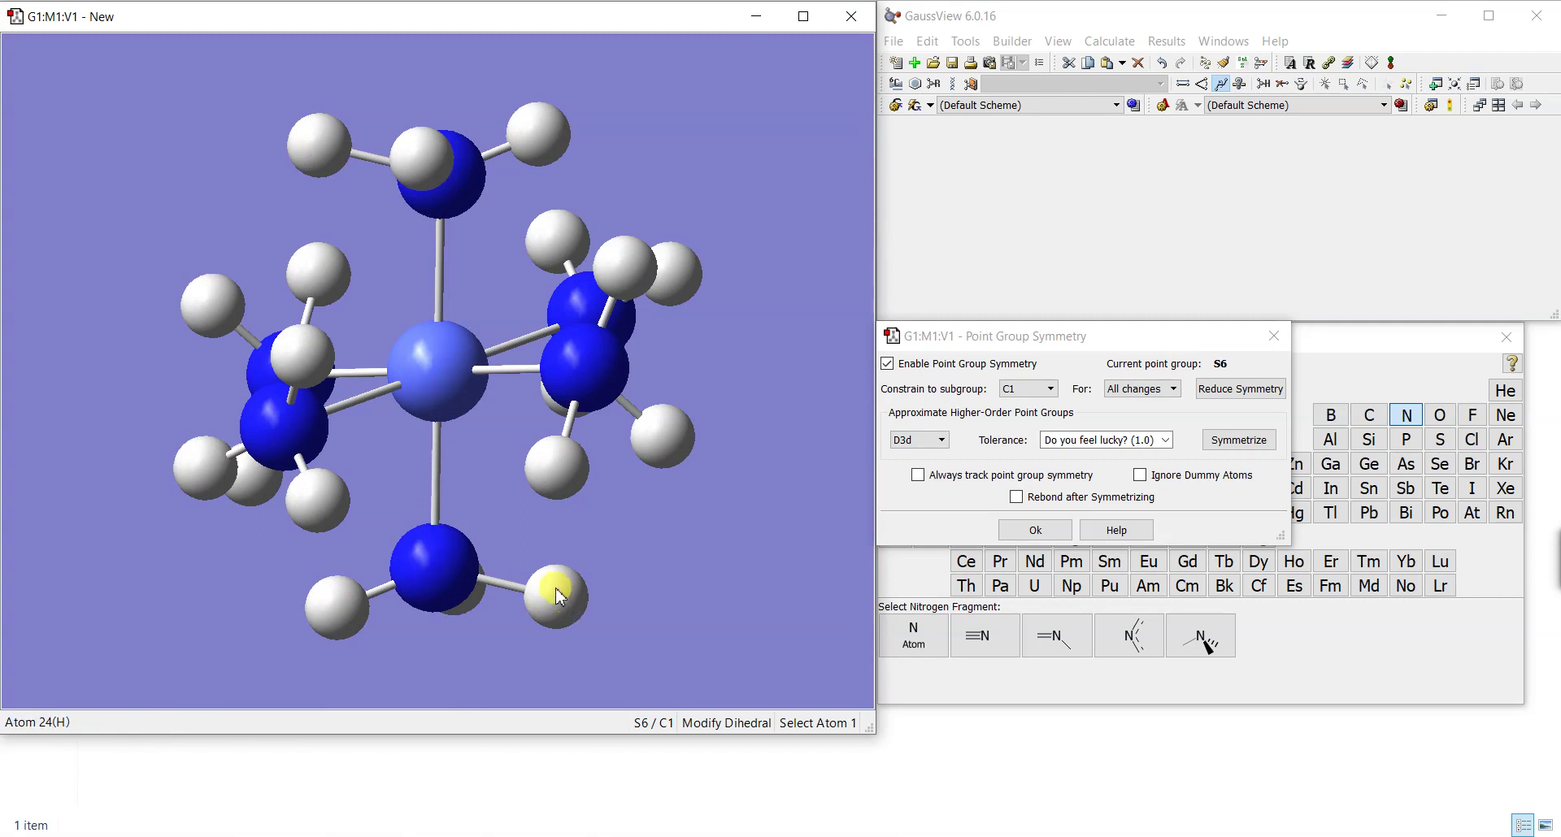
mouse_move(369, 469)
left_mouse_down()
mouse_move(442, 449)
mouse_move(379, 450)
left_mouse_up()
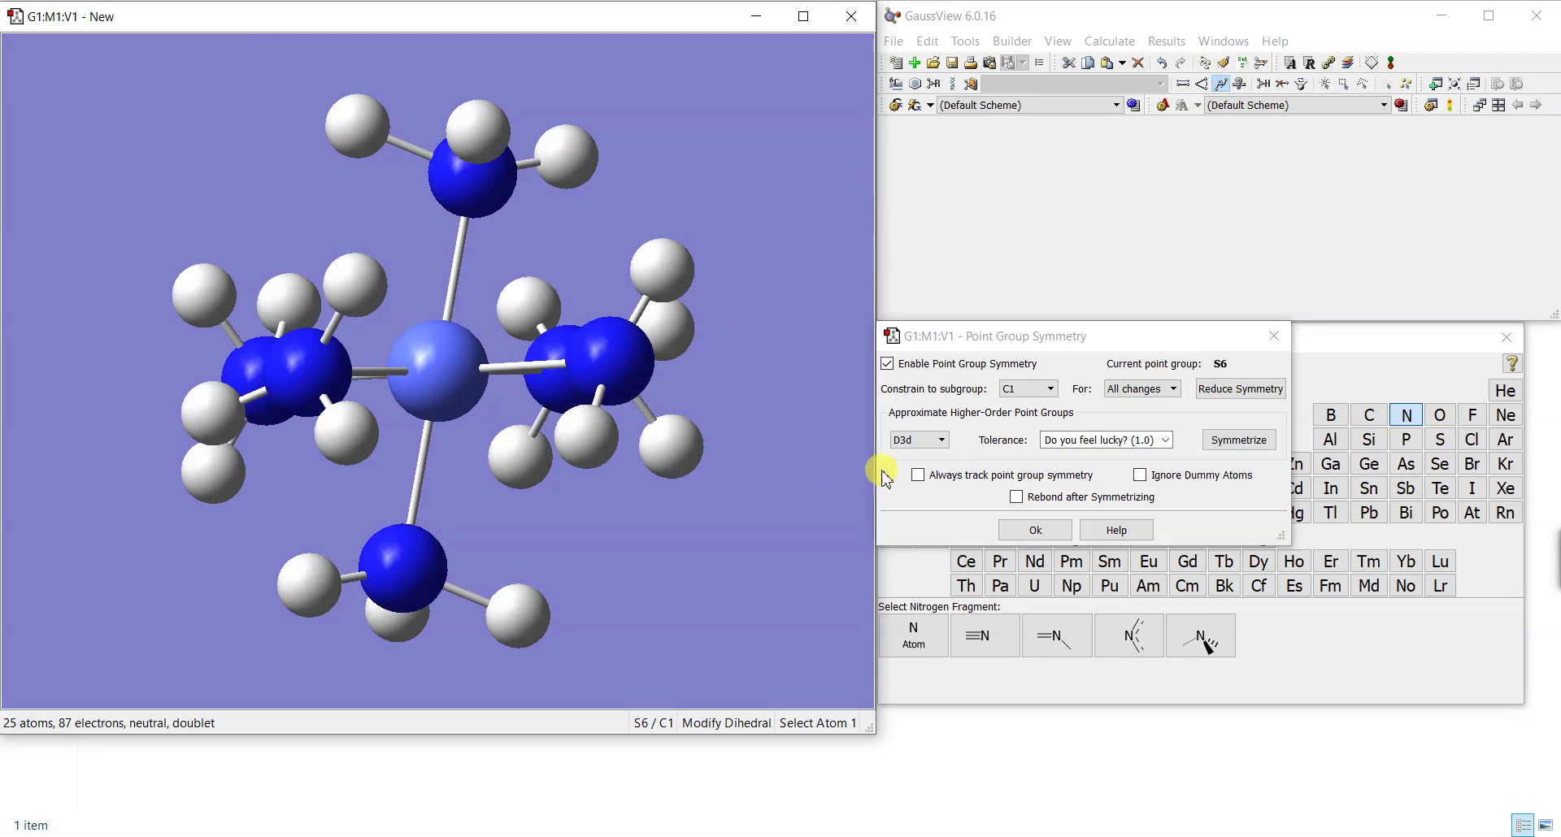
left_click(1165, 443)
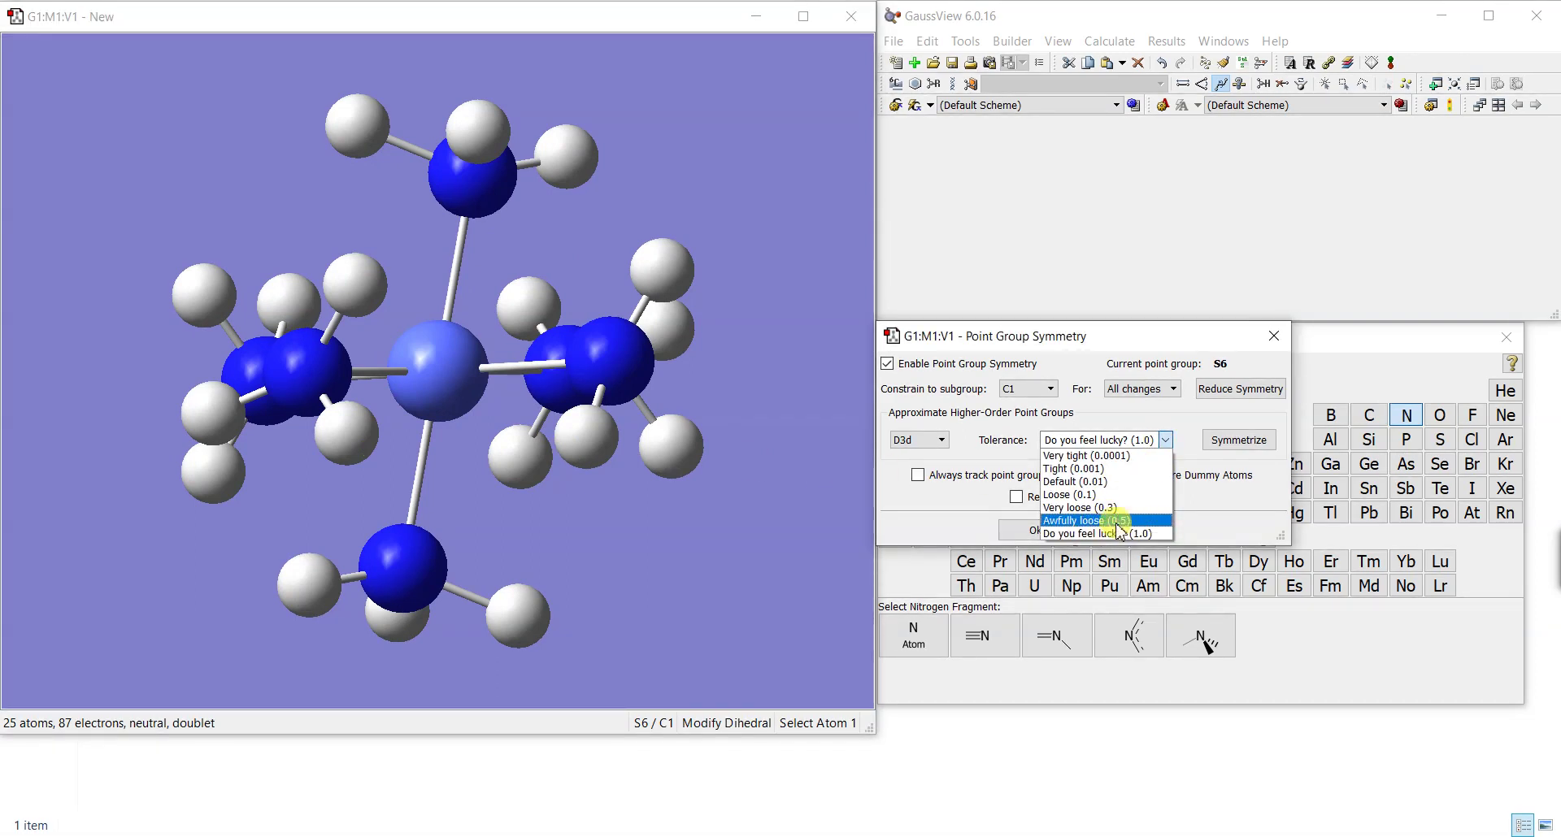
left_click(1146, 535)
left_click_drag(554, 400, 632, 358)
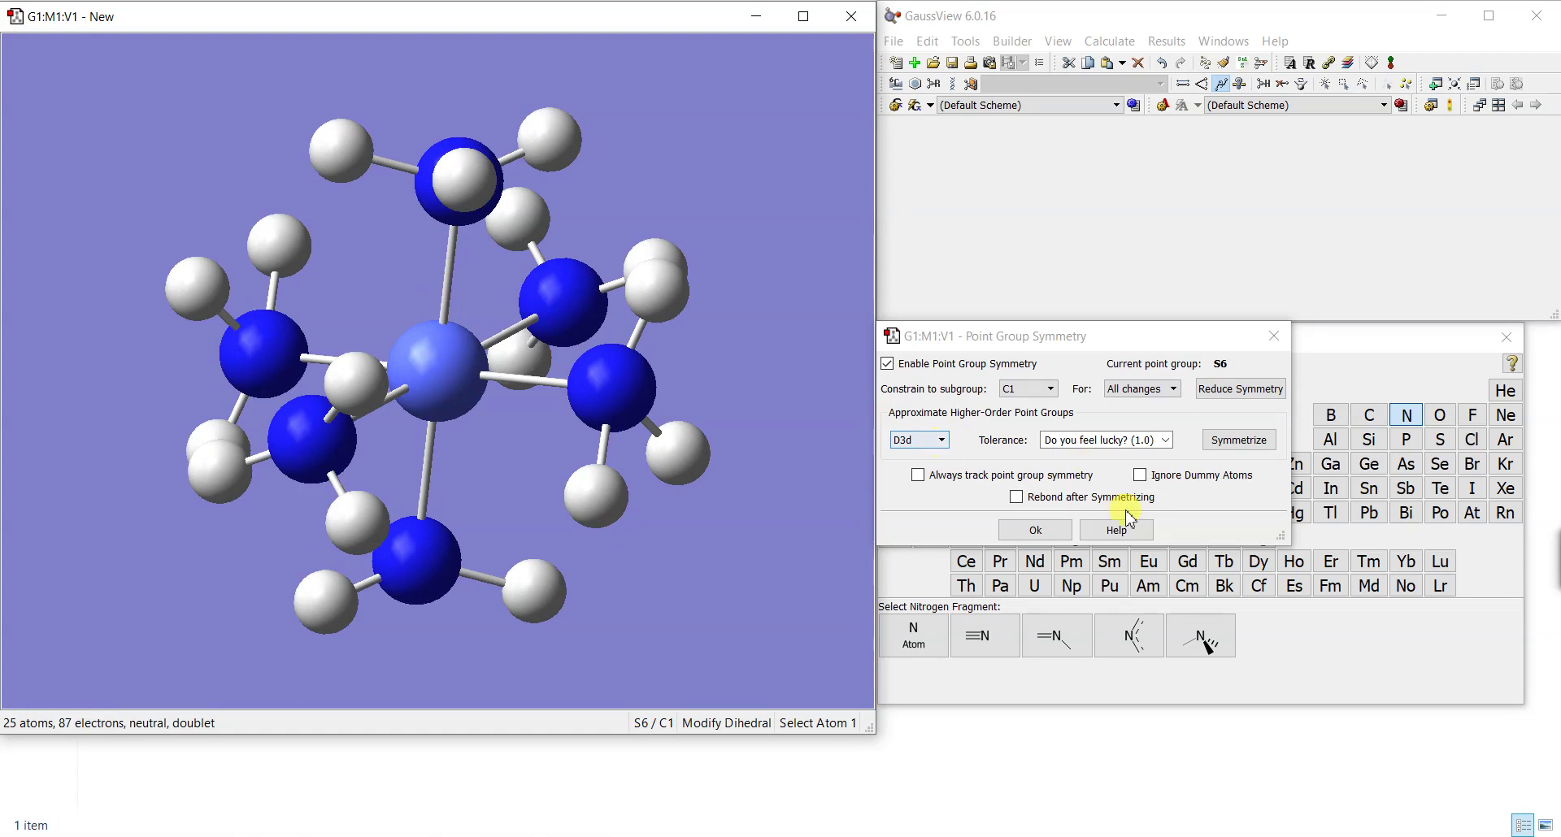
Step: Close the Point Group Symmetry settings and undo the S6 symmetrization
left_click(1274, 335)
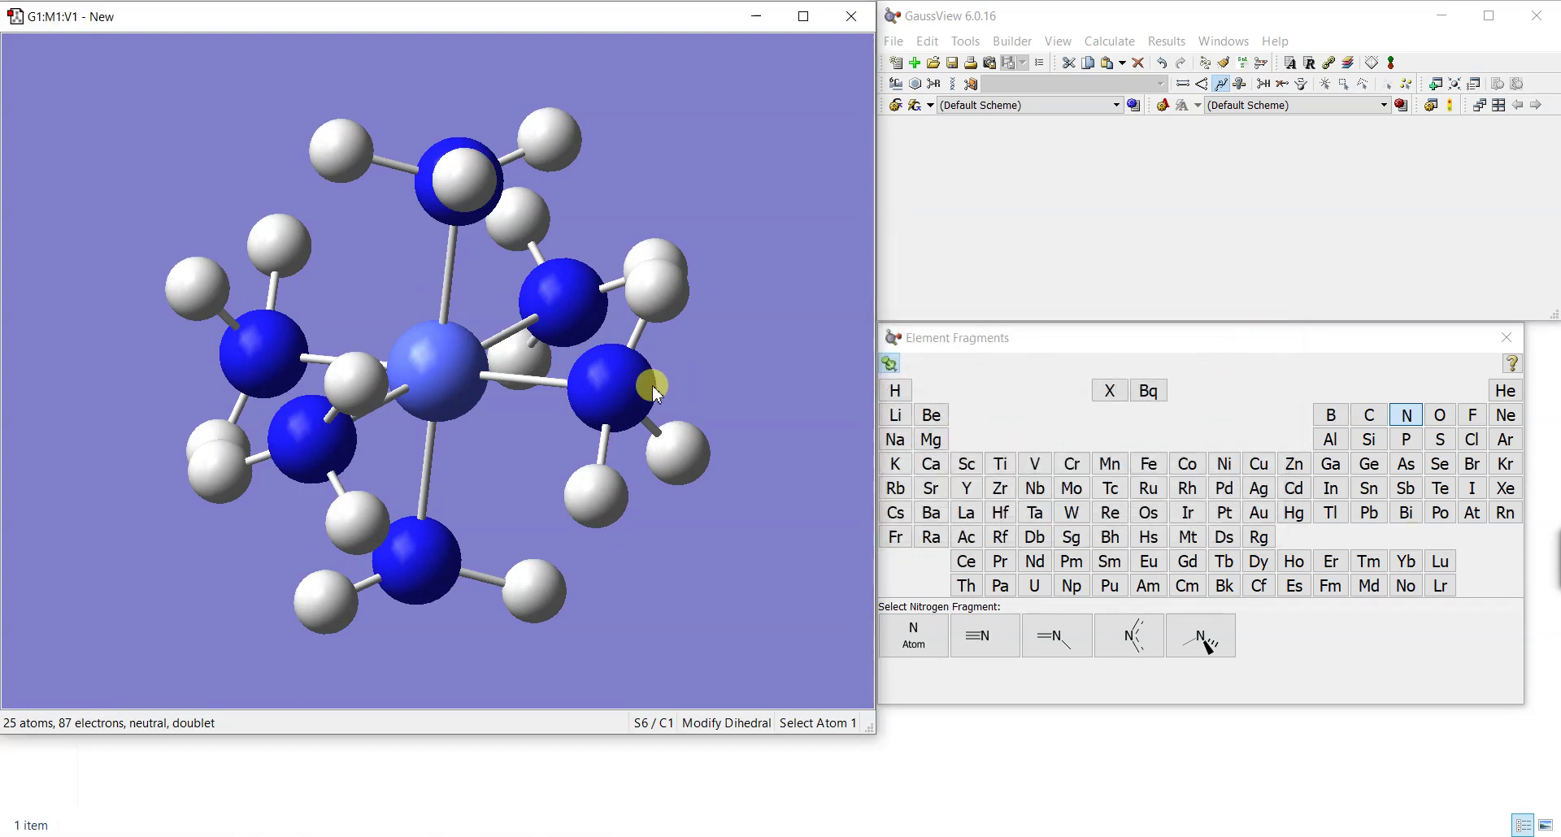
key("ctrl+z")
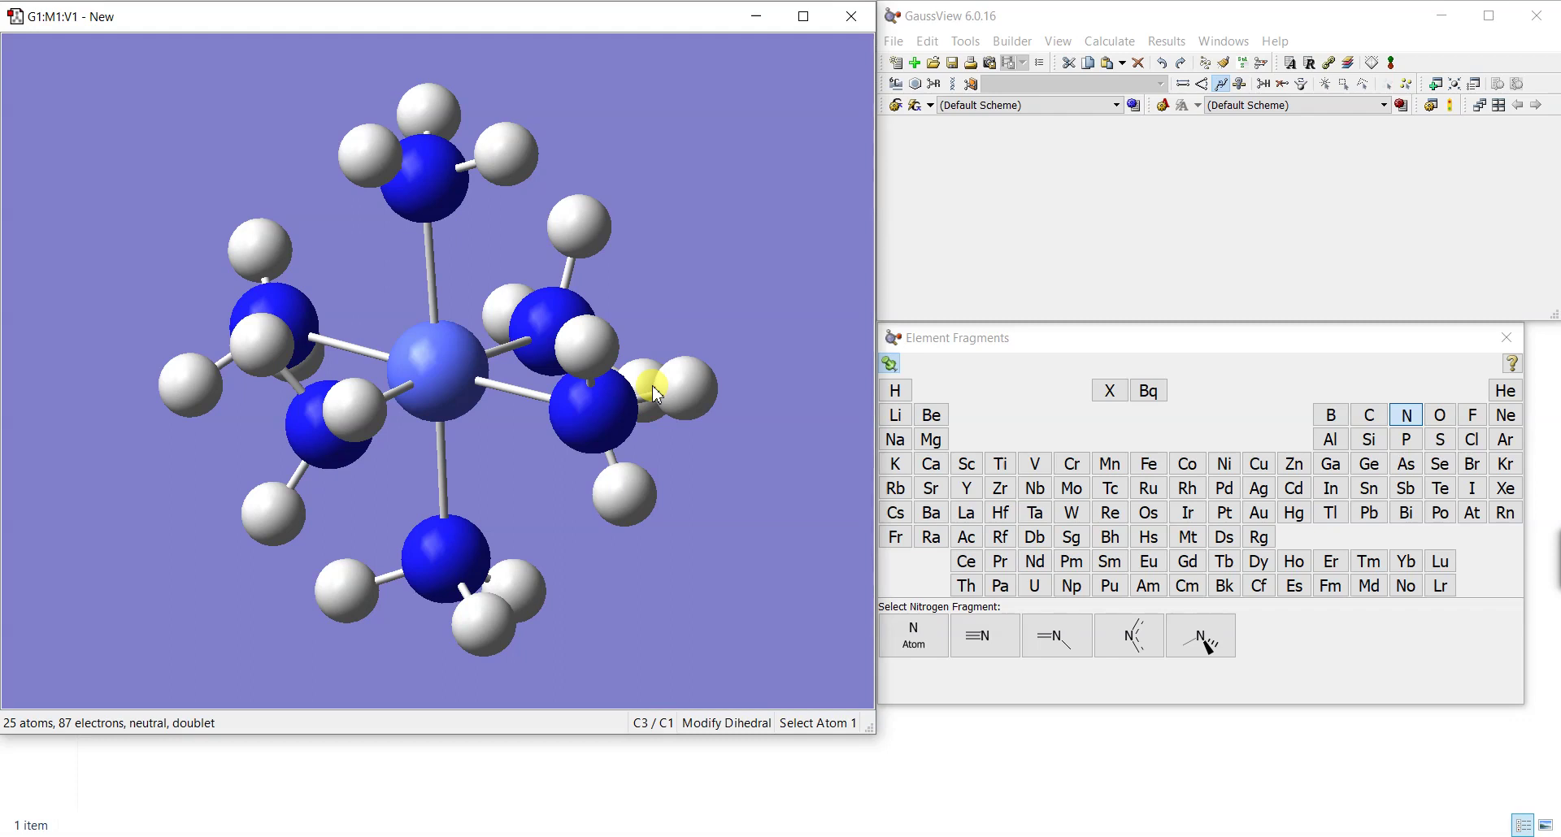
mouse_move(663, 386)
left_mouse_down()
mouse_move(734, 408)
mouse_move(708, 395)
mouse_move(725, 387)
mouse_move(718, 408)
mouse_move(658, 400)
left_mouse_up()
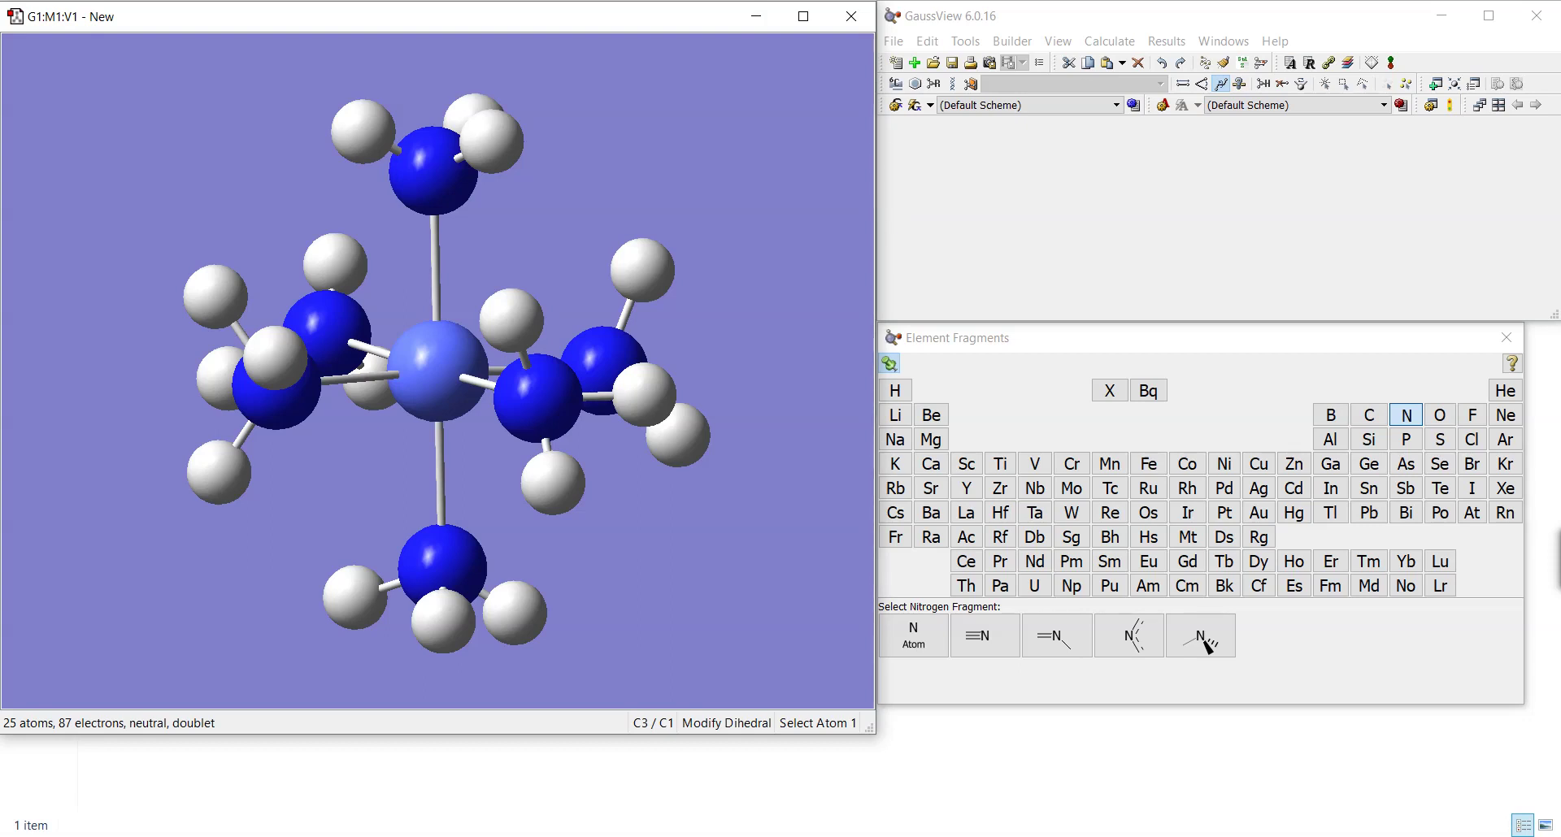
Step: Close the Element Fragments palette and examine the symmetrized complex from several angles
left_click(1508, 338)
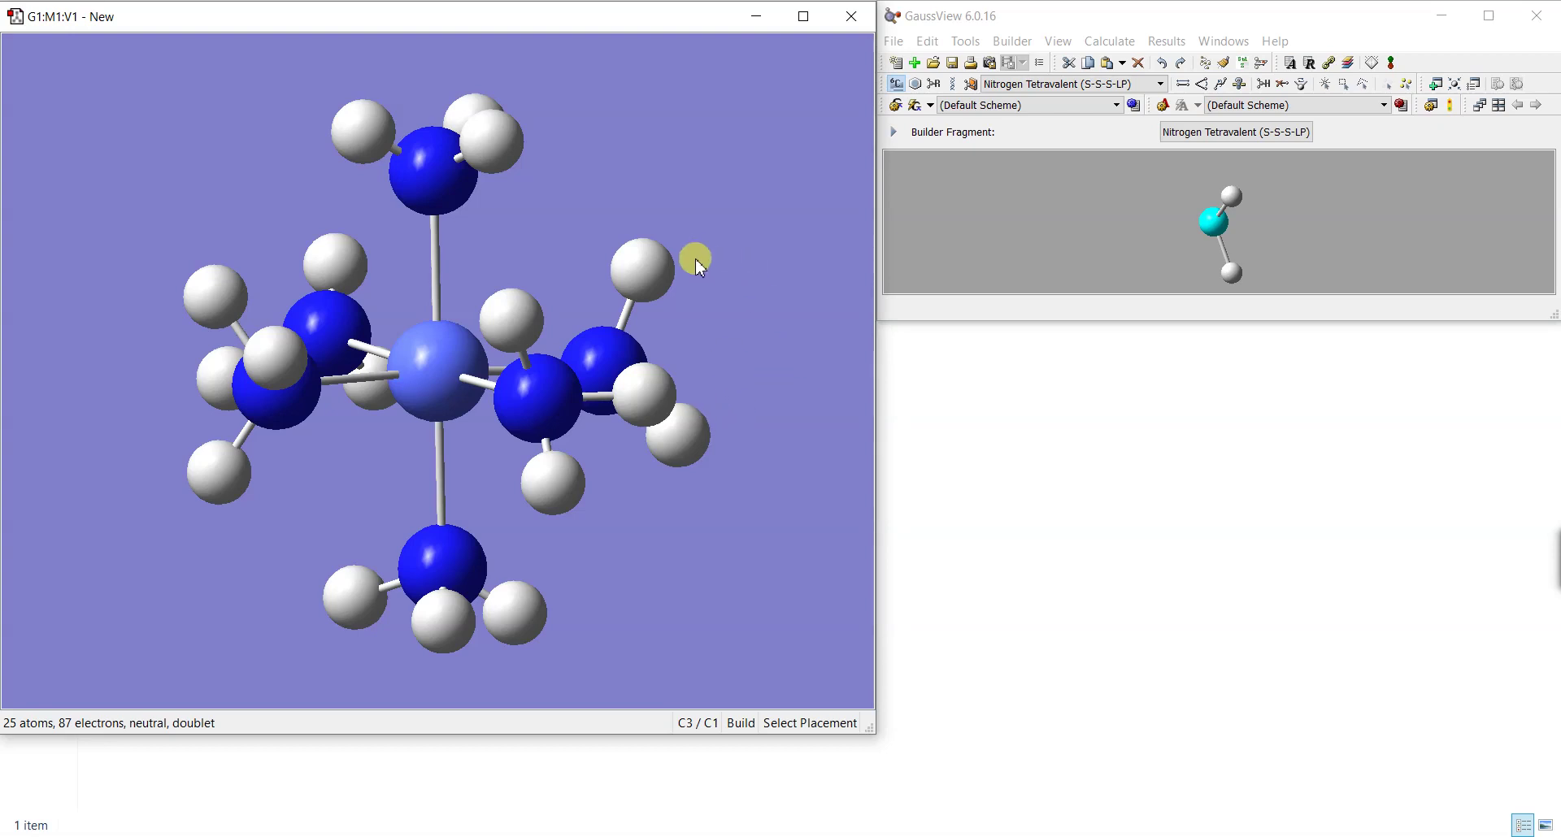
mouse_move(648, 374)
left_mouse_down()
mouse_move(636, 392)
mouse_move(635, 379)
left_mouse_up()
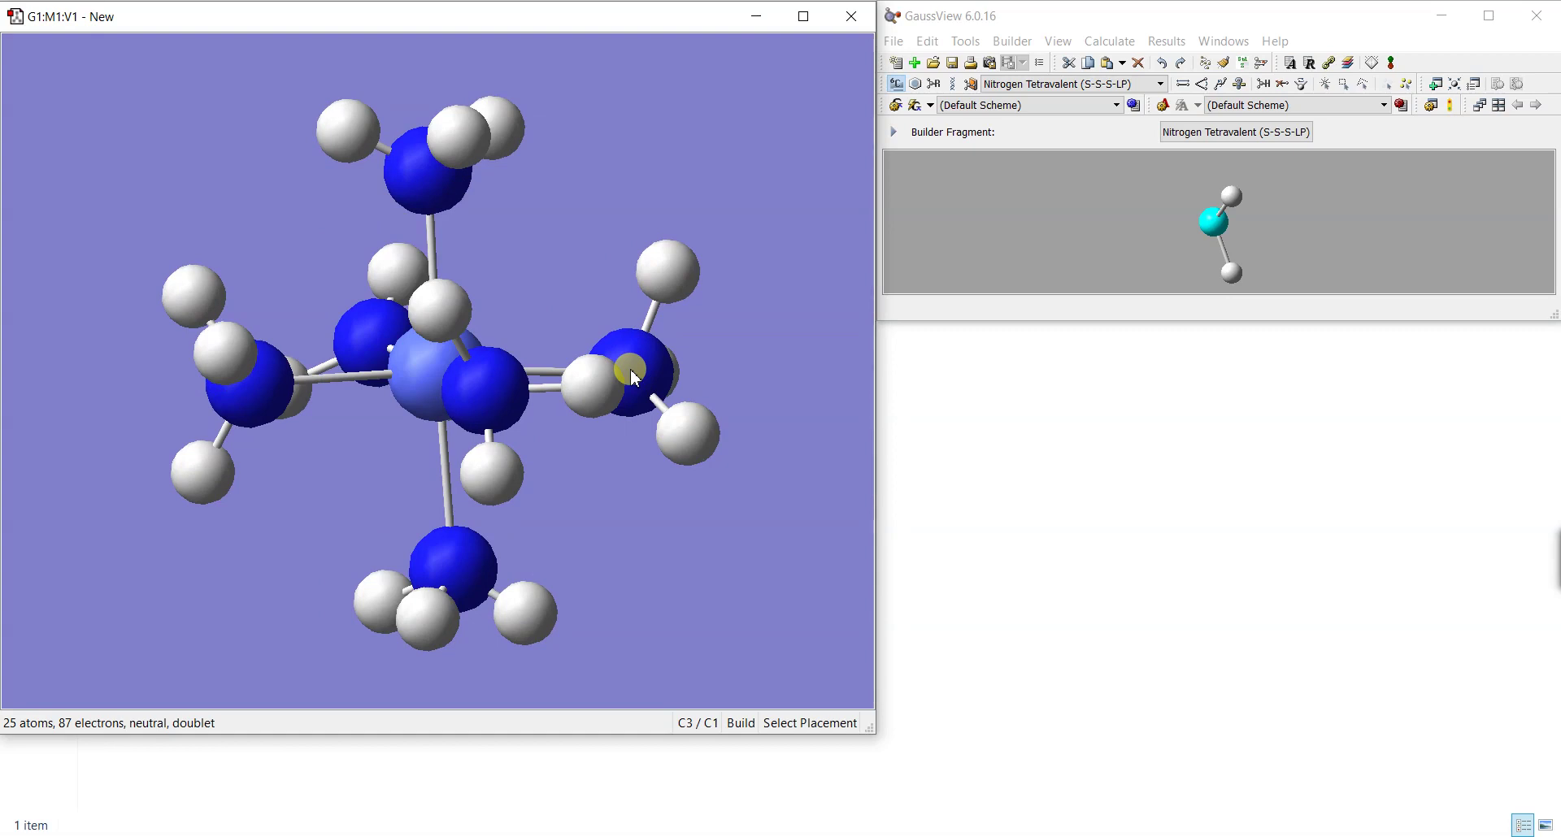
left_click_drag(635, 379, 569, 325)
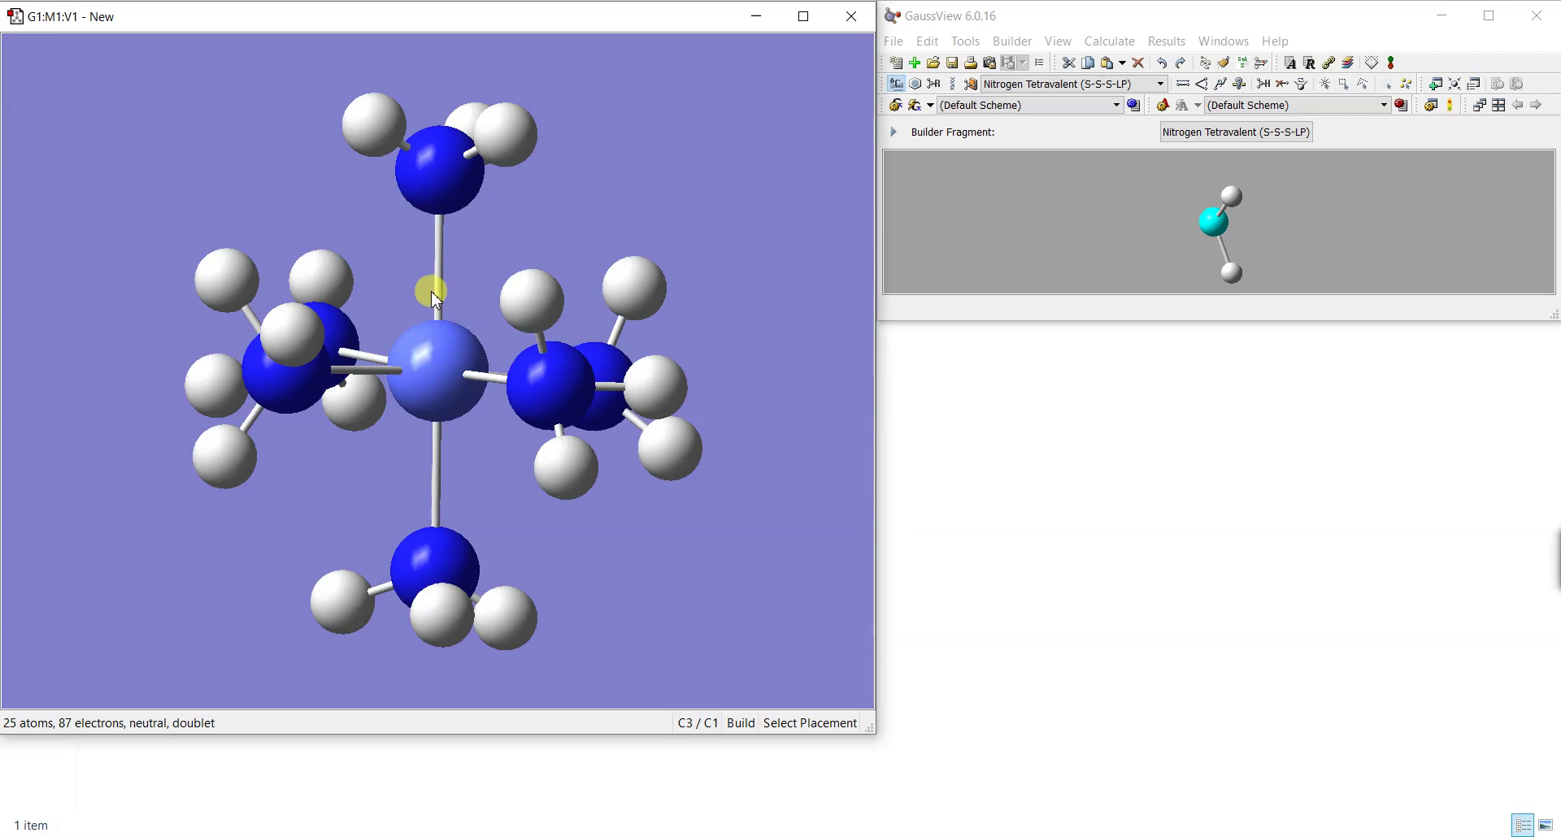
left_click_drag(390, 352, 419, 373)
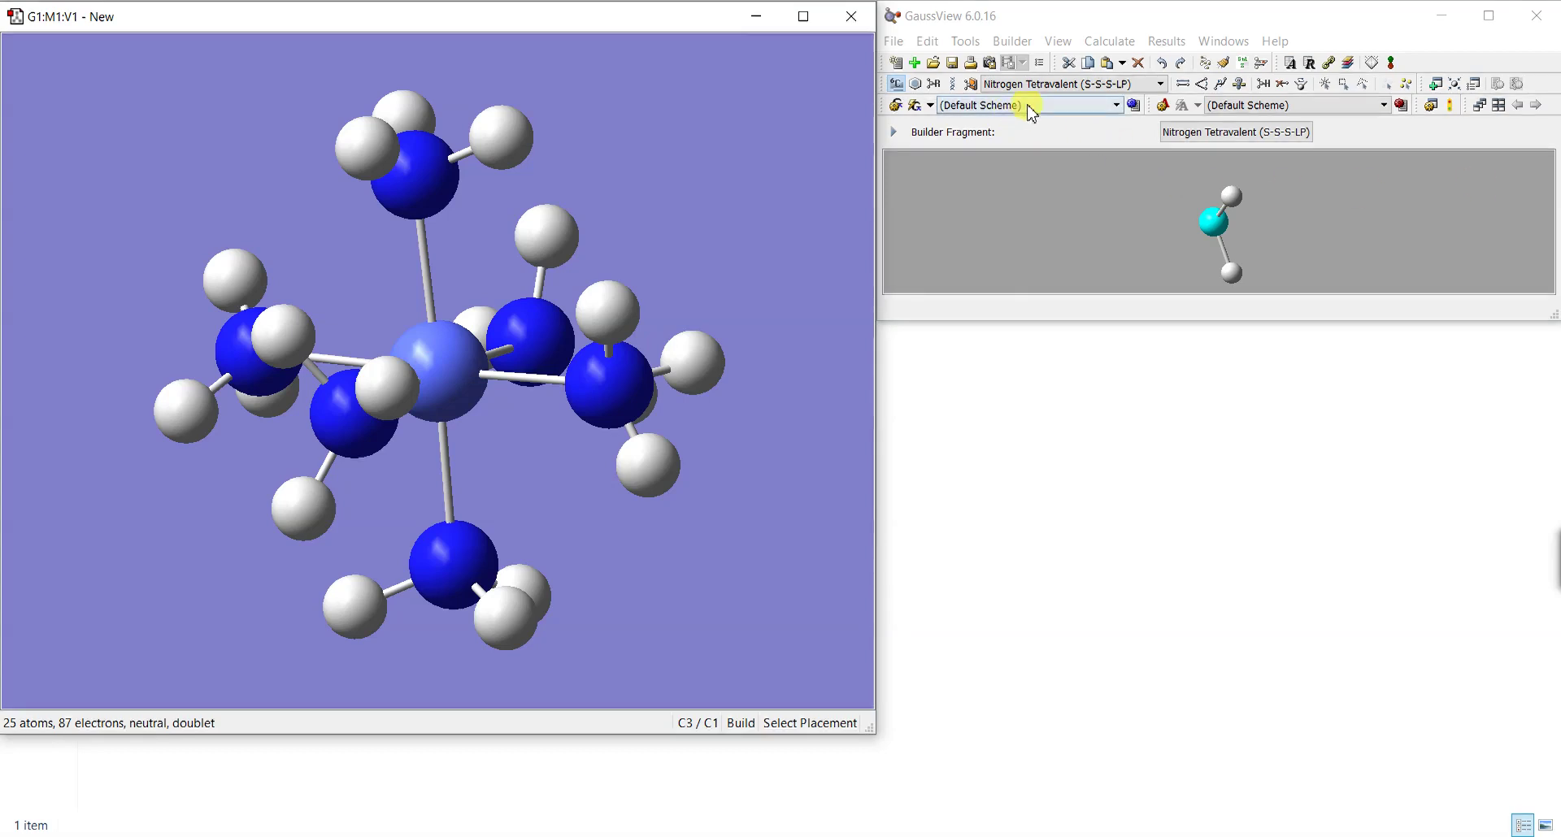
Step: Open the Gaussian Calculation Setup for the complex and set the job type to Opt+Freq
left_click(1112, 42)
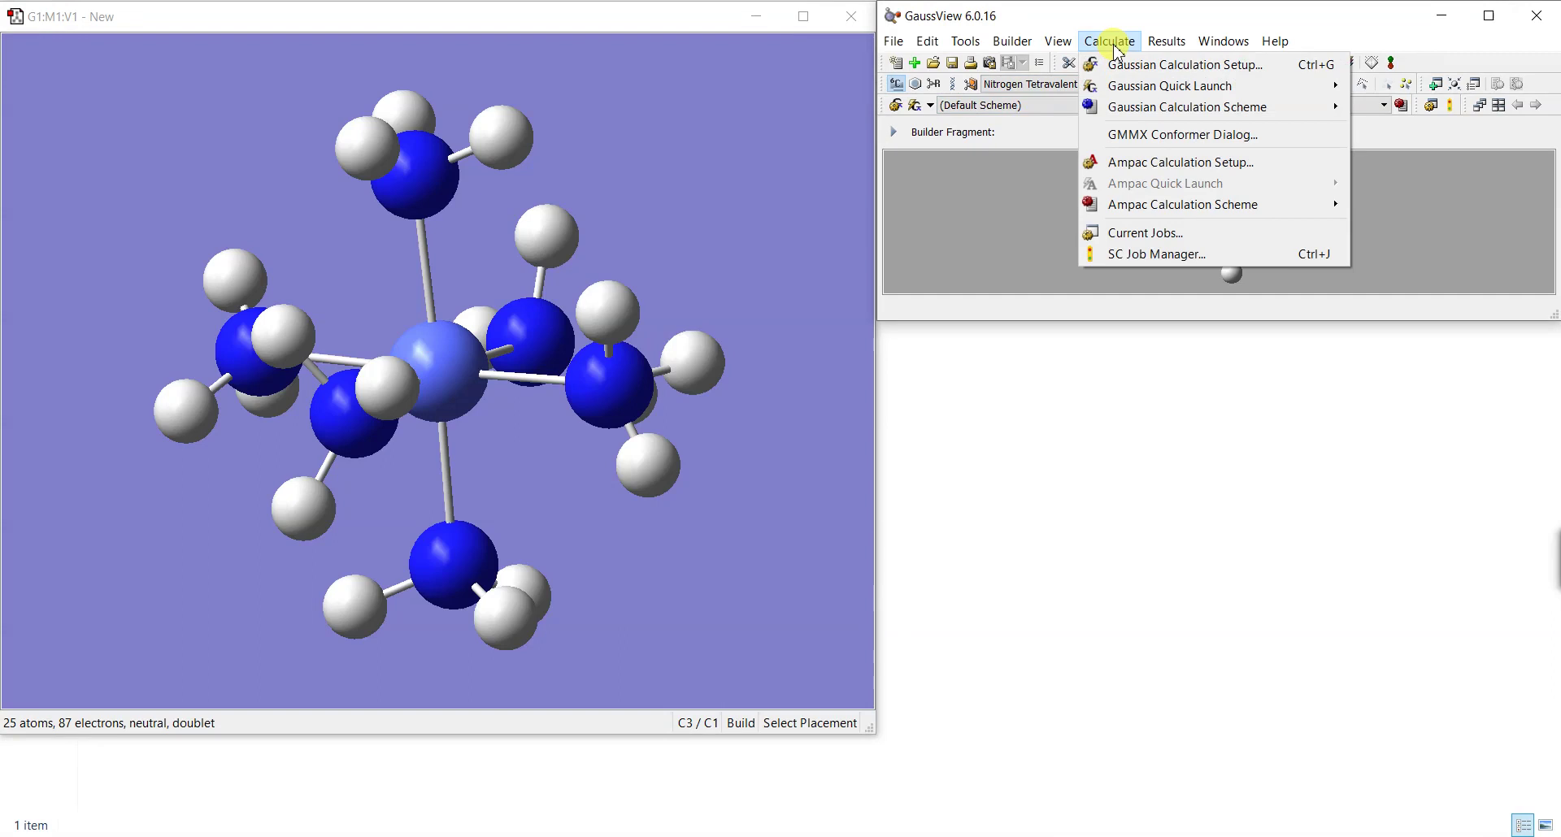
left_click(1214, 65)
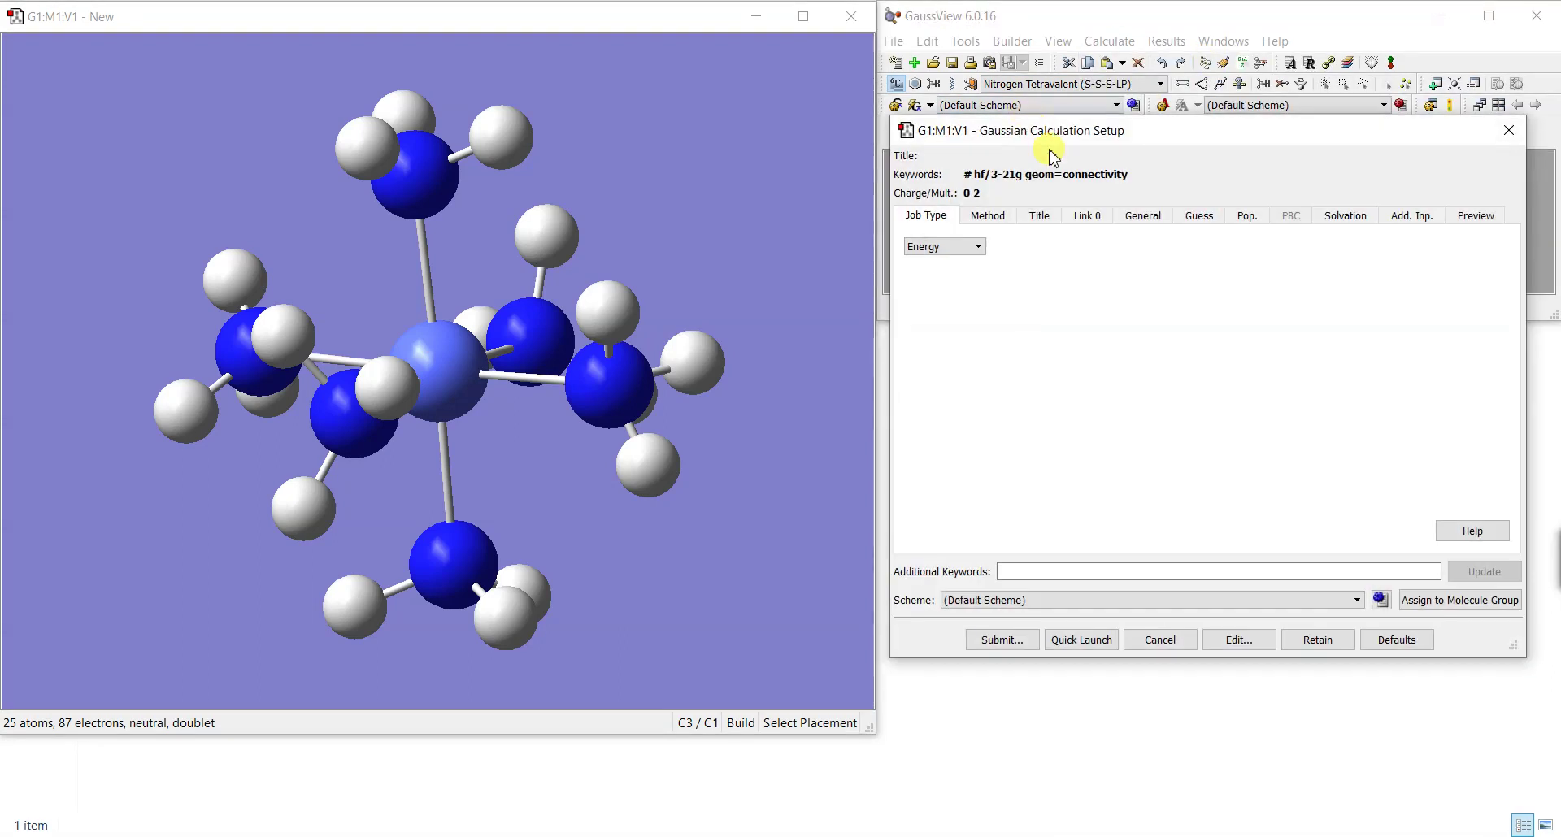
left_click_drag(1052, 146, 1054, 194)
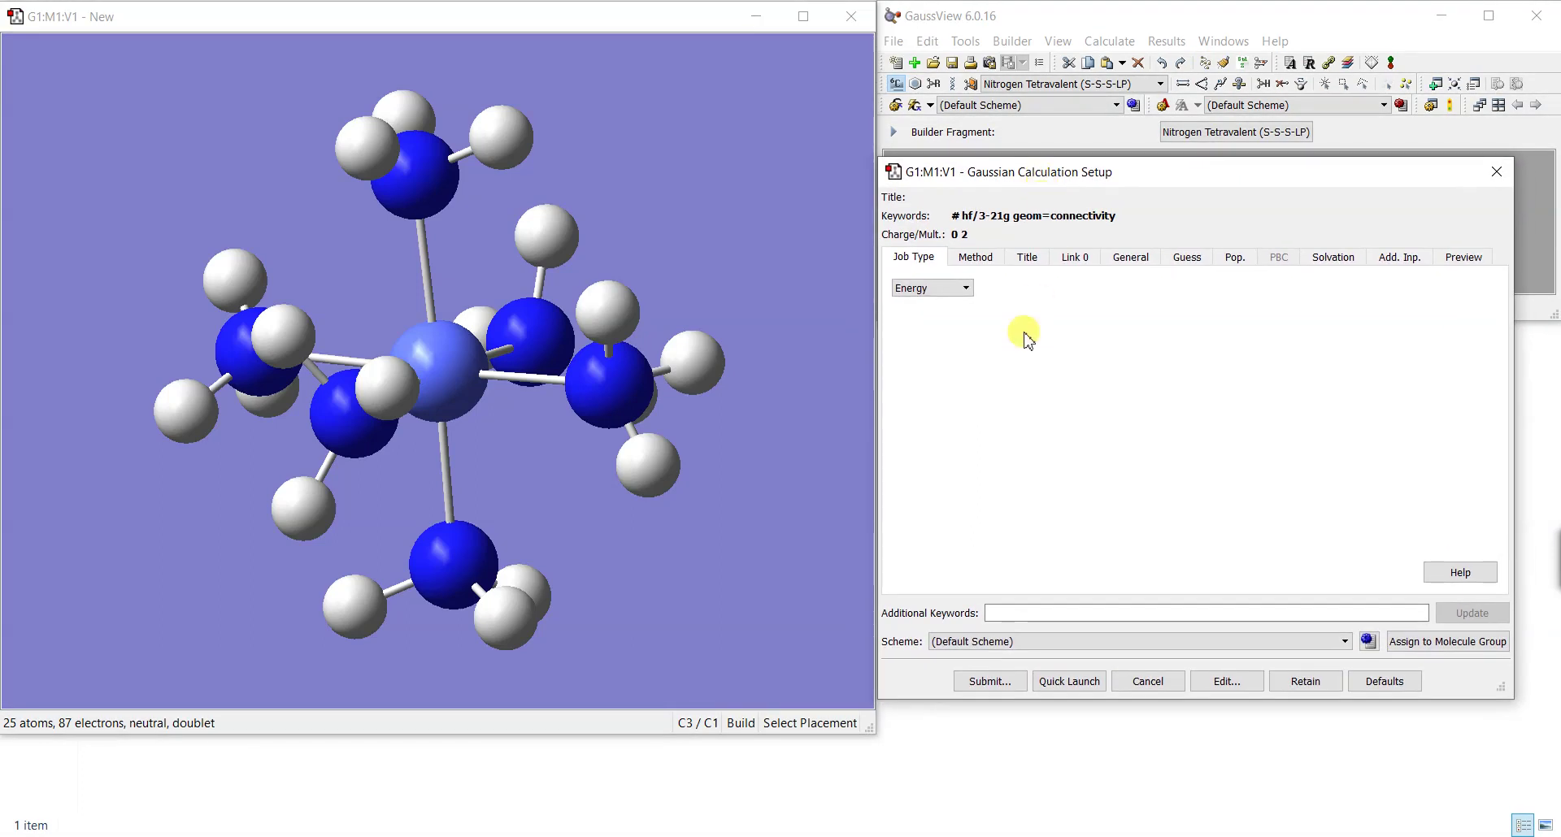
left_click(939, 288)
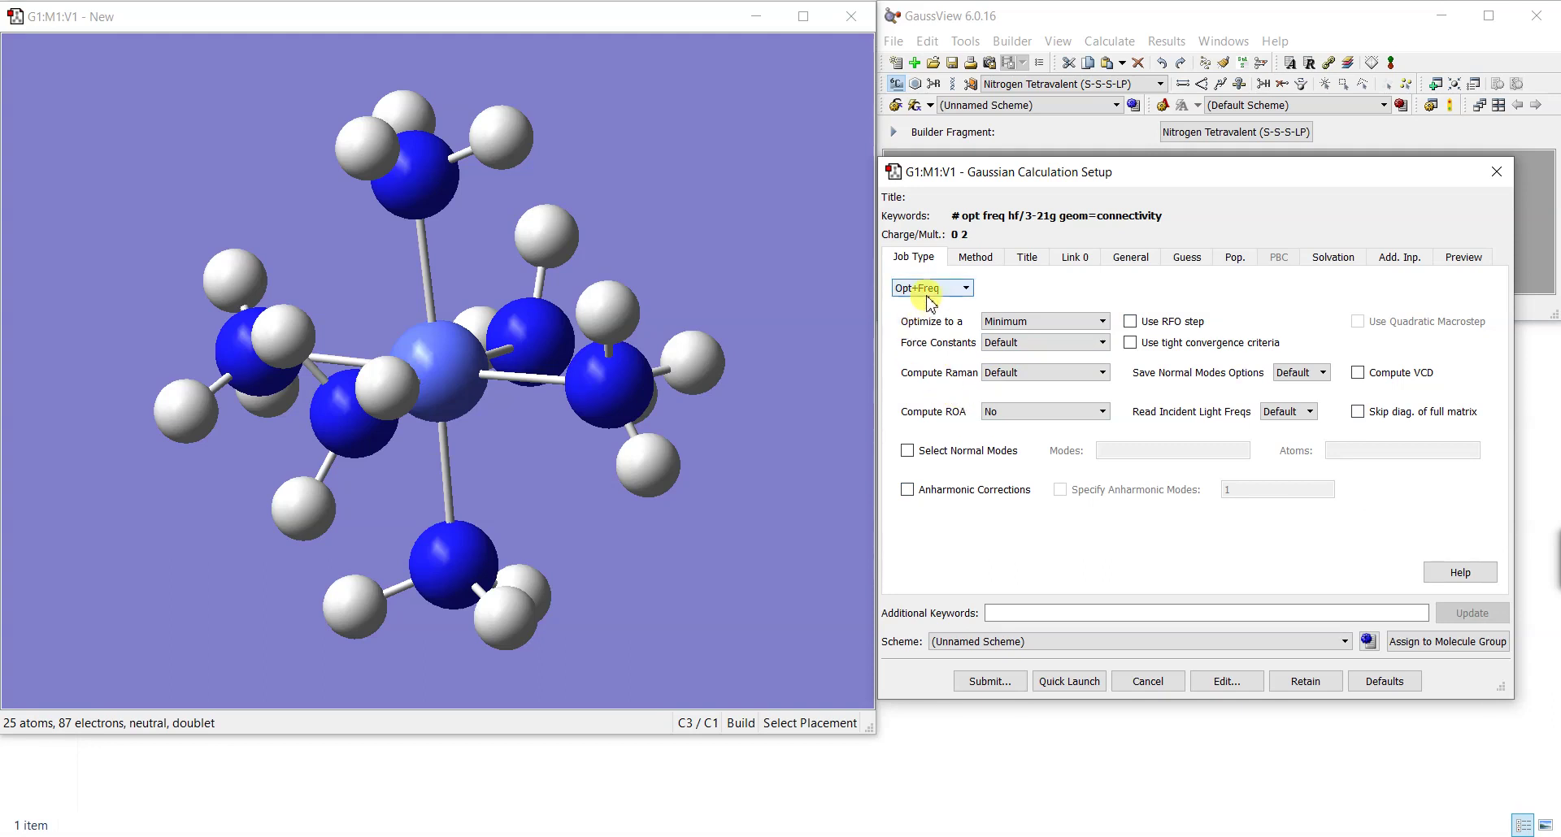
Step: Examine the available calculation methods, theory levels, spin treatments, basis sets and spin multiplicities for the job
left_click(983, 258)
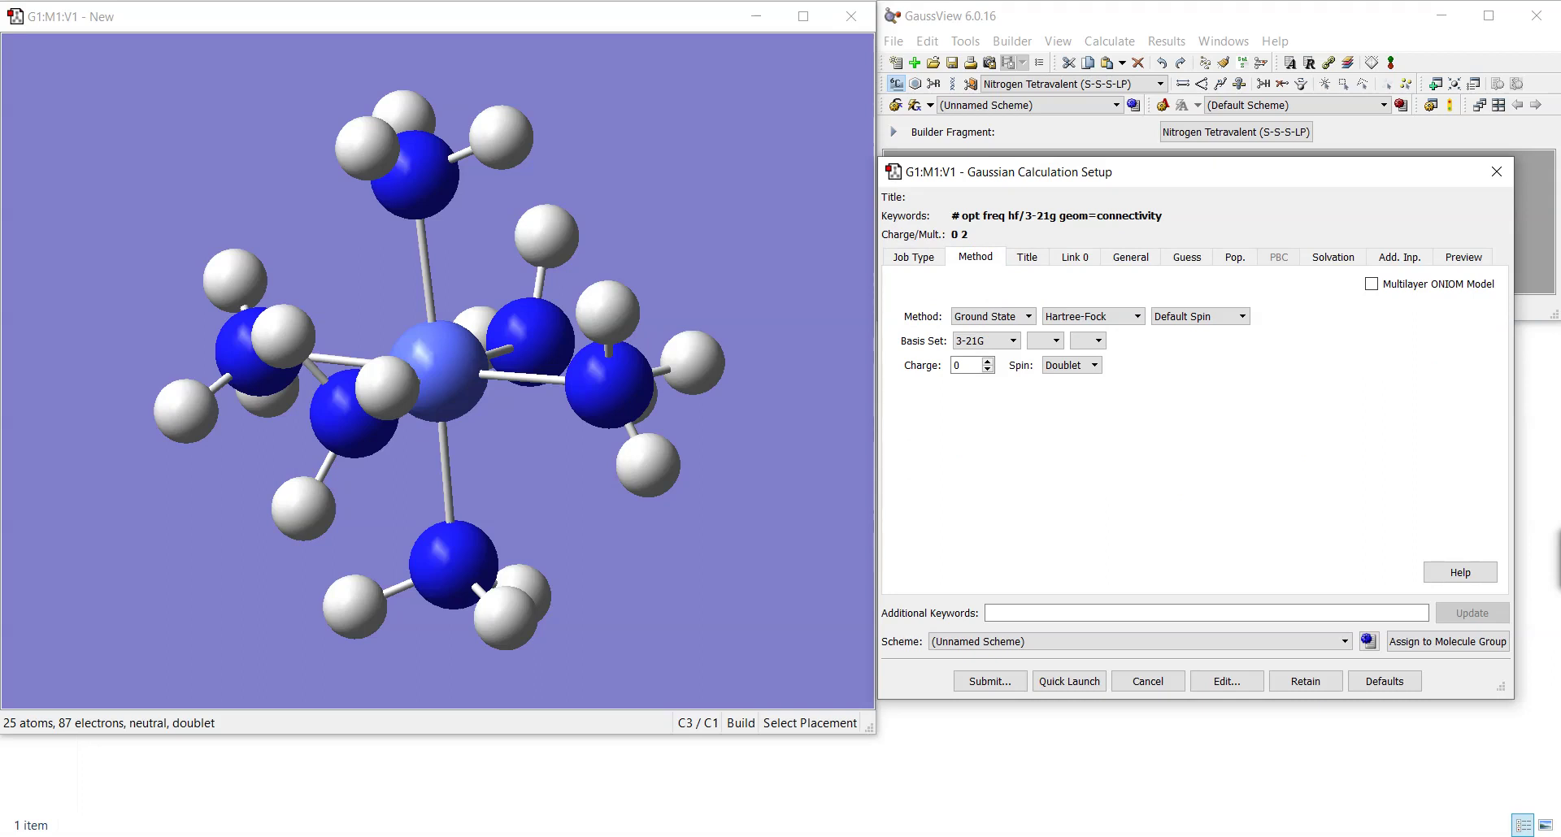
left_click(992, 317)
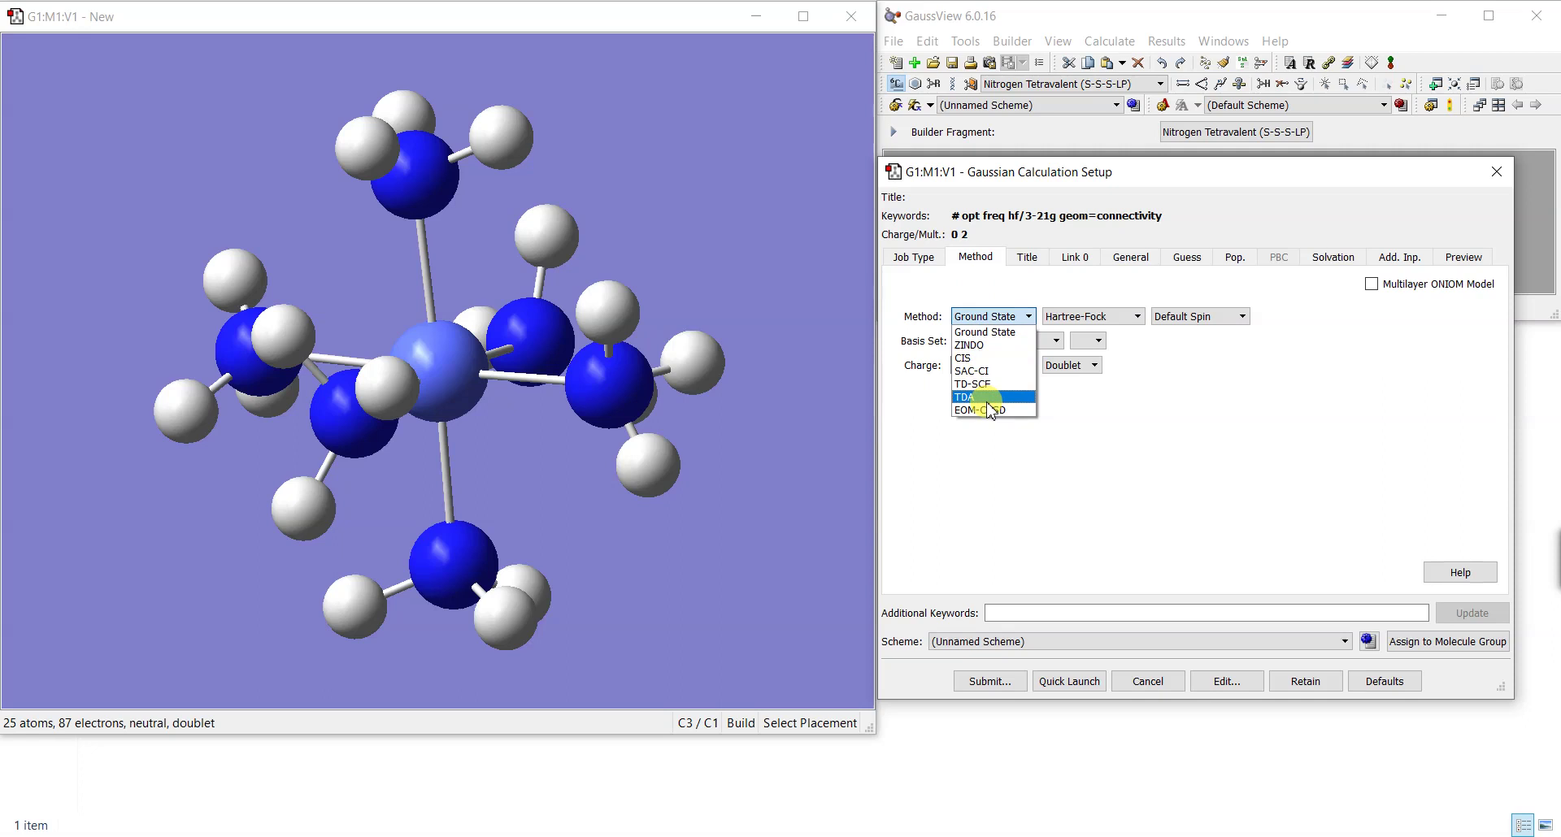
left_click(1217, 444)
left_click(1125, 323)
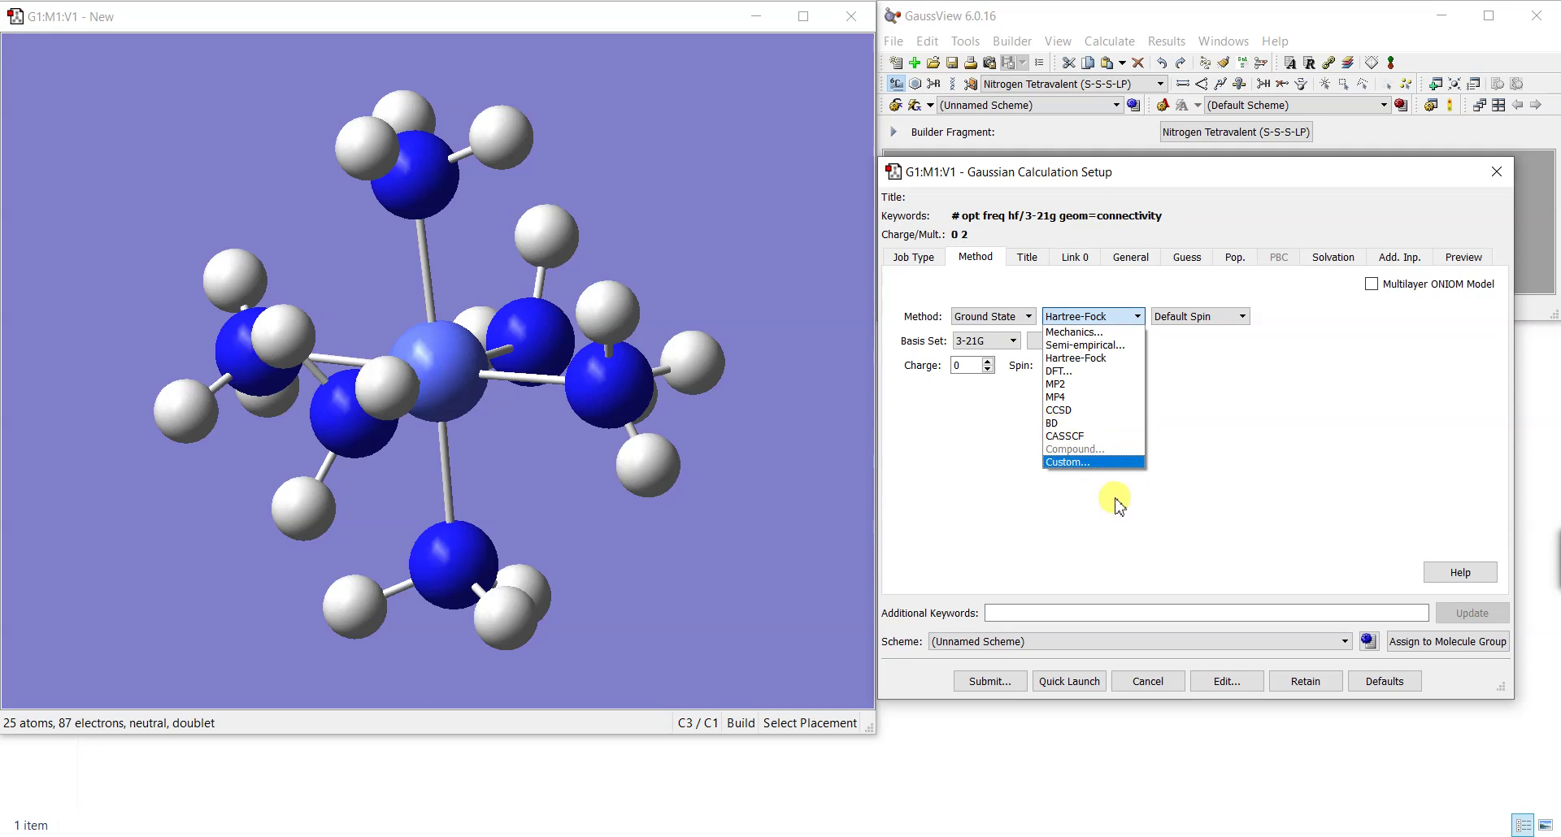
left_click(1129, 368)
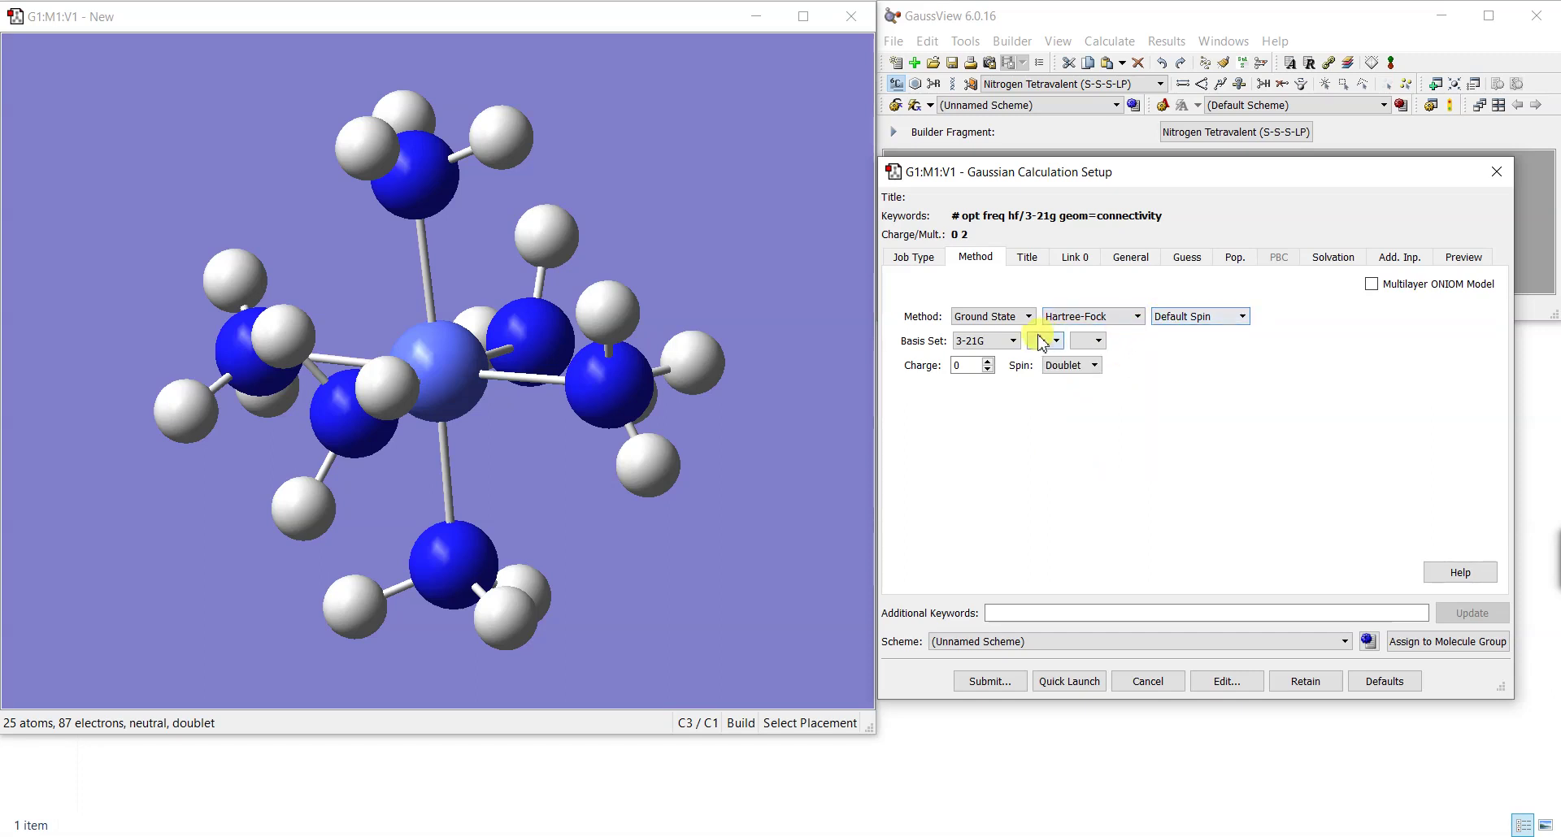
left_click(1183, 319)
left_click(1188, 331)
left_click(993, 343)
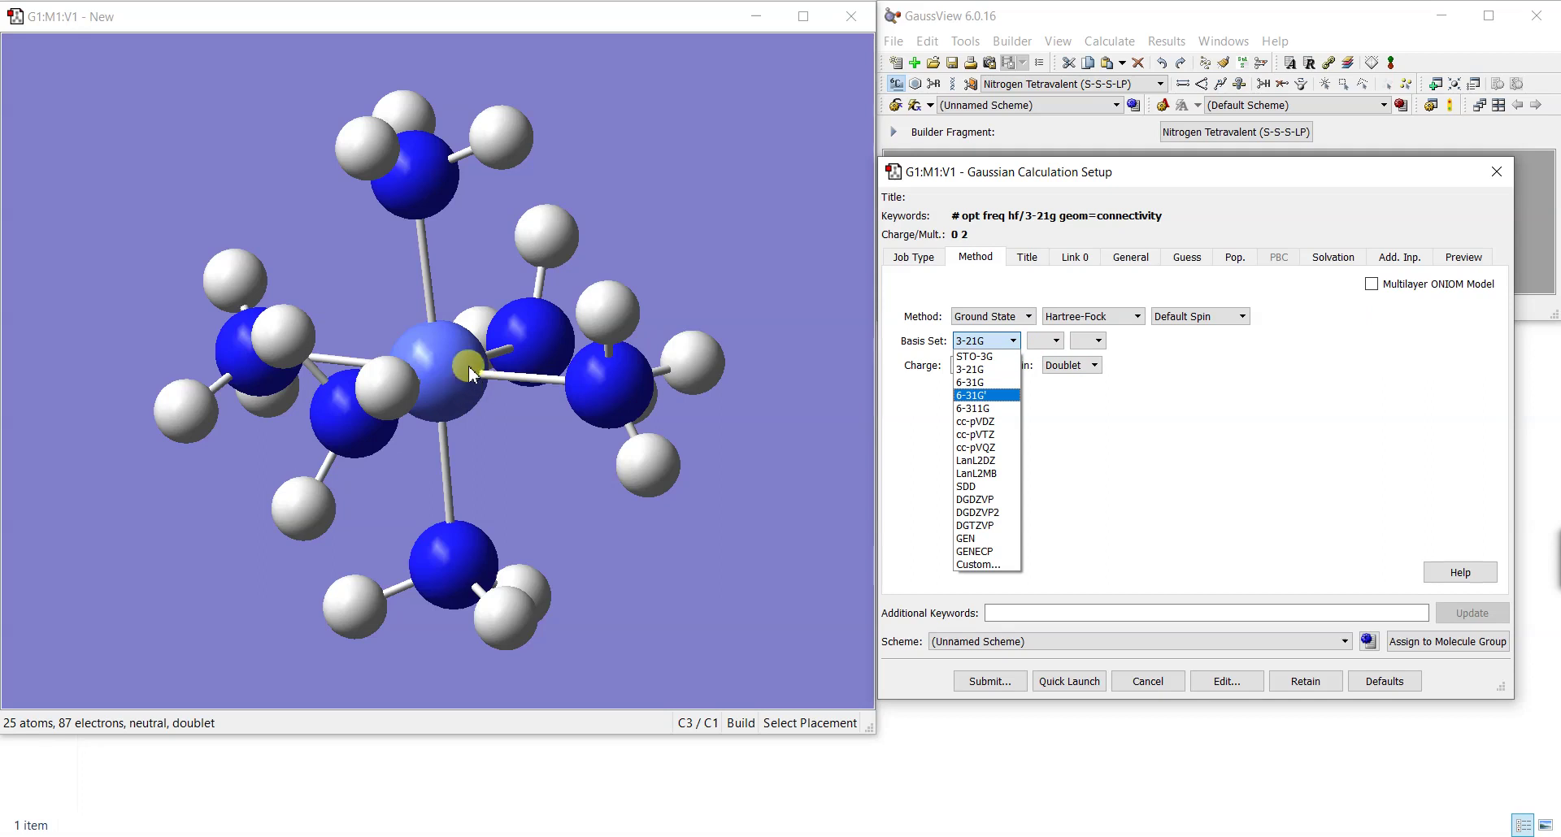
left_click(1061, 415)
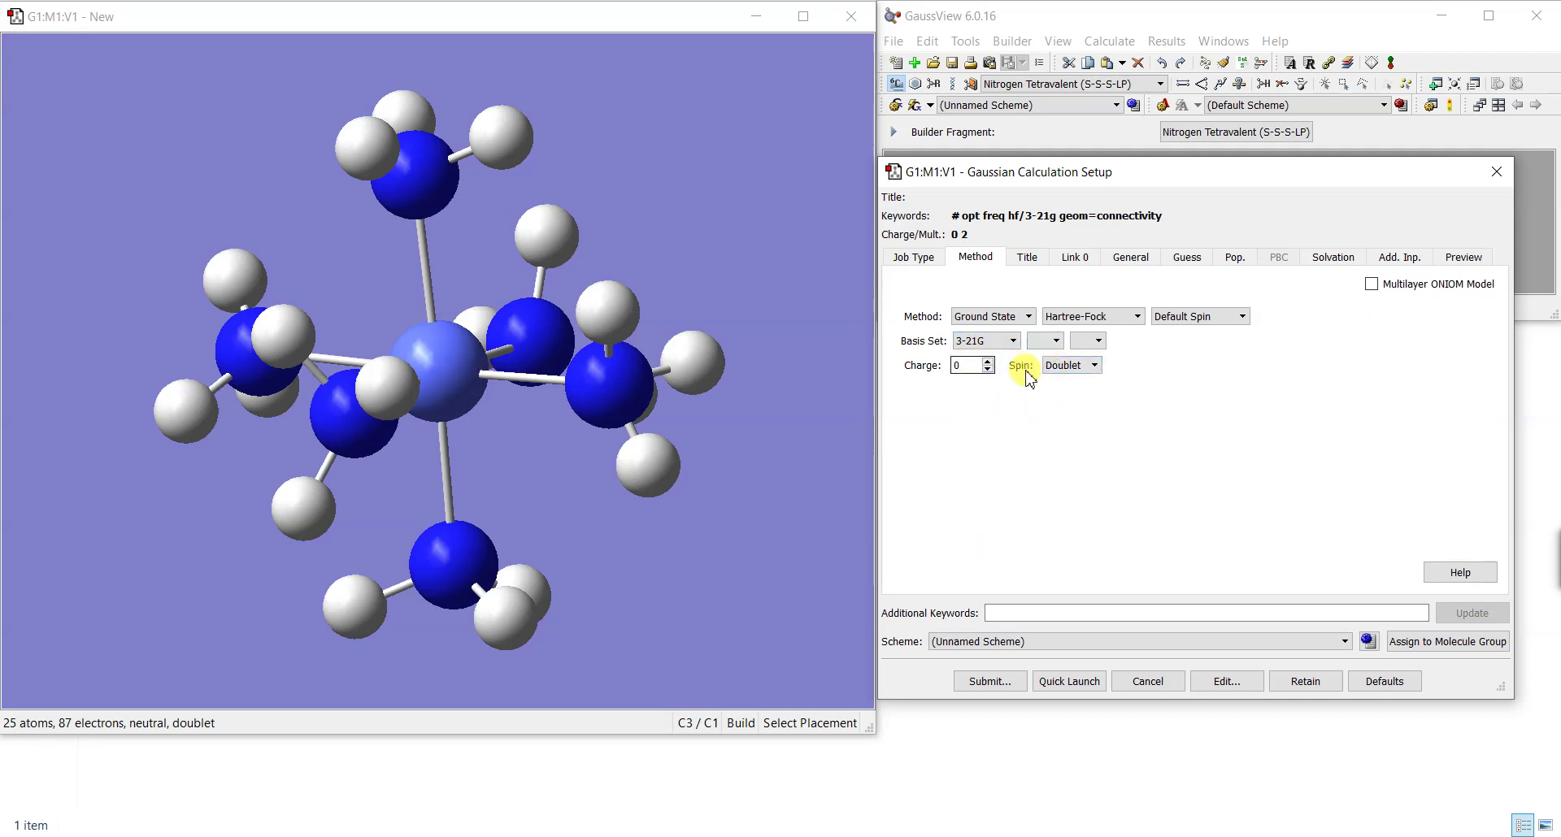
left_click(1061, 365)
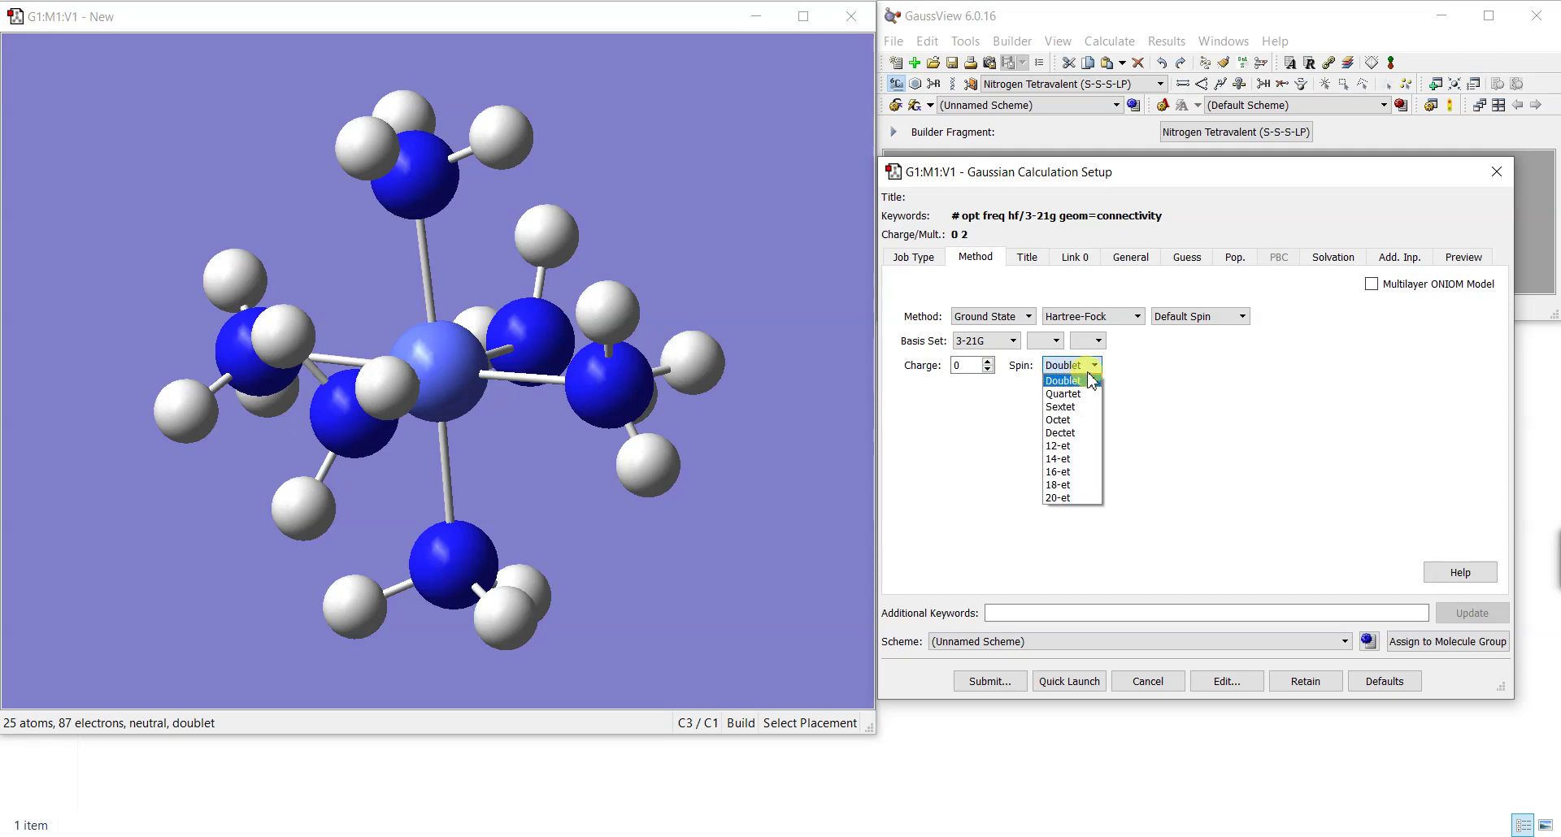
left_click(1091, 366)
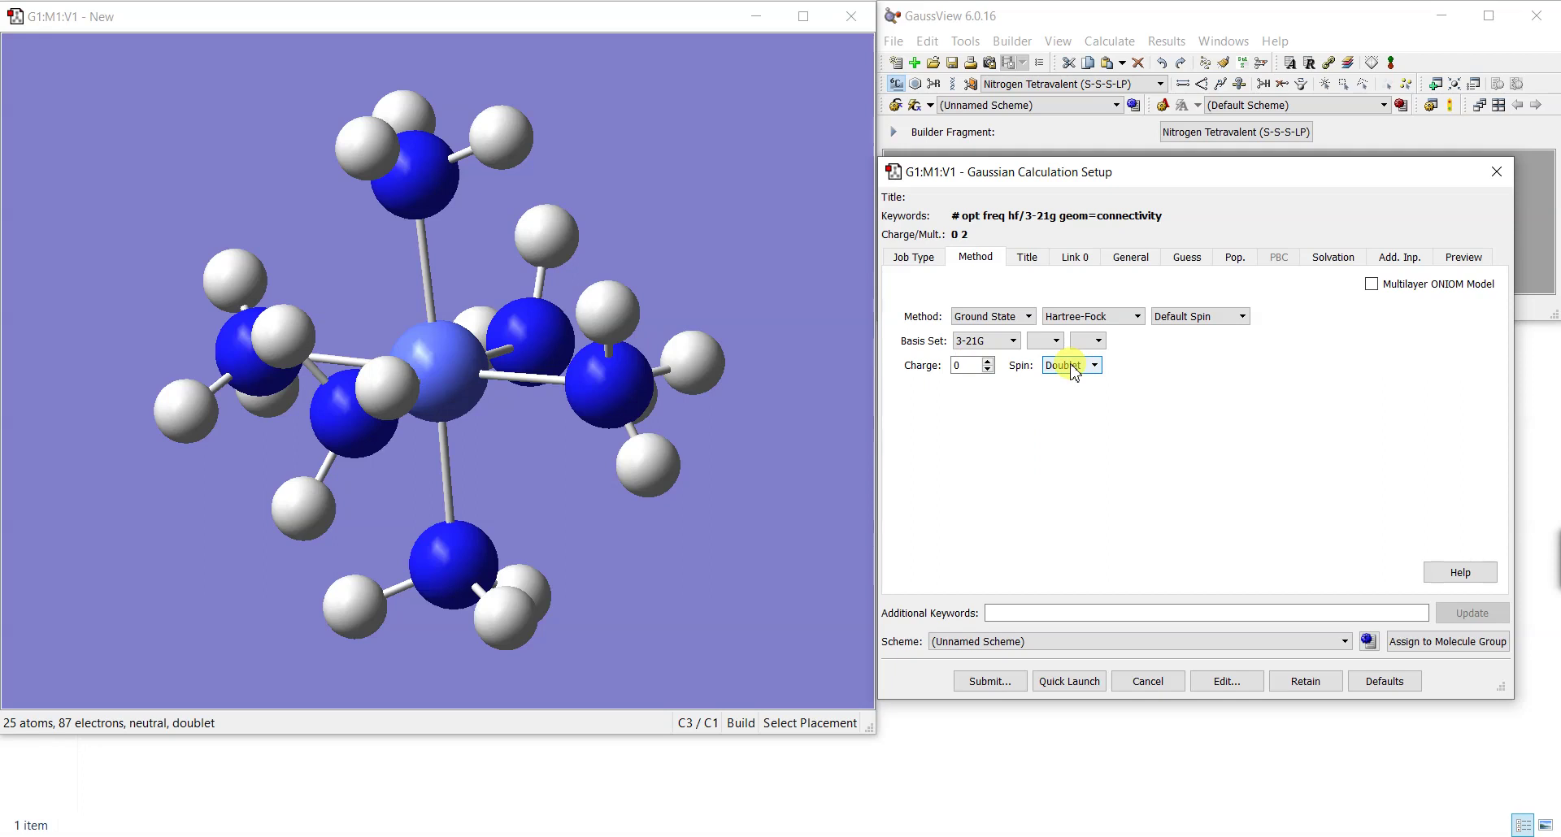
Step: Set the complex's charge to 3 in the method settings
left_click_drag(637, 365, 638, 382)
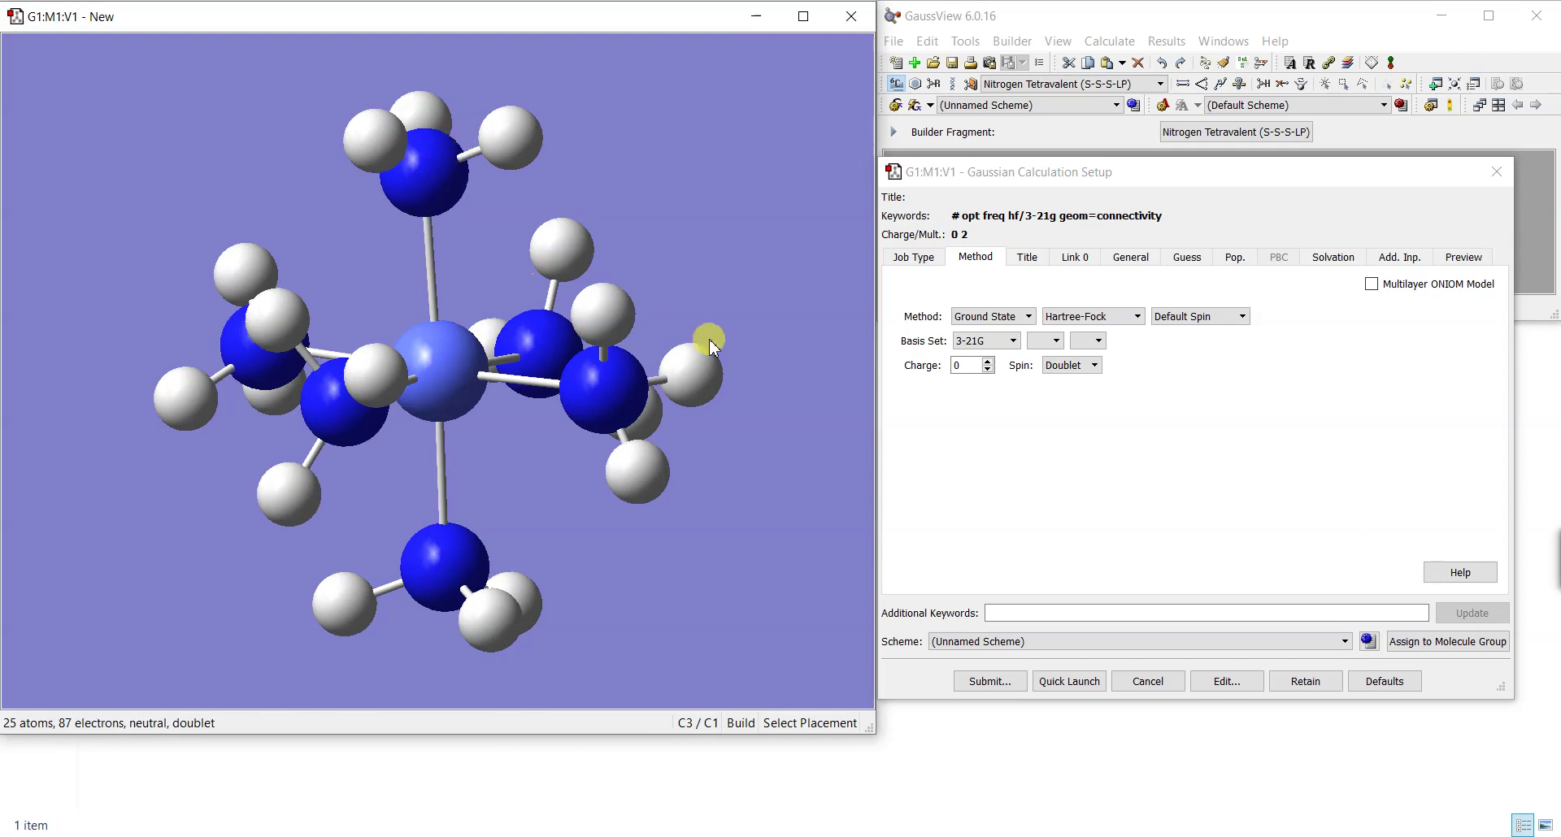
left_click(988, 362)
left_click(989, 362)
left_click(989, 362)
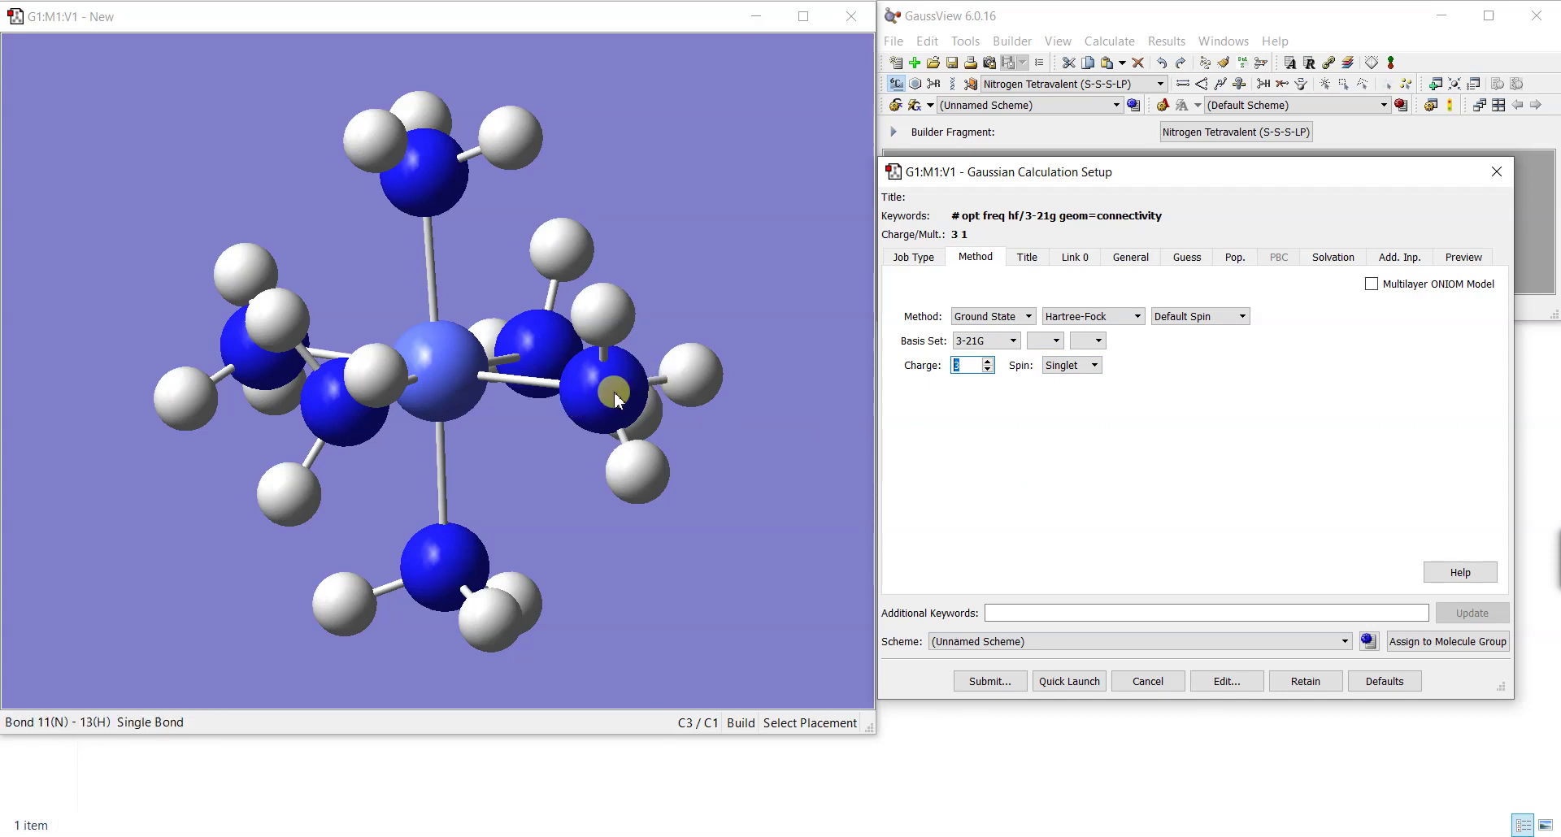
Step: Give the job the title "Optimization of [Co(NH3)6]3+"
left_click(1032, 259)
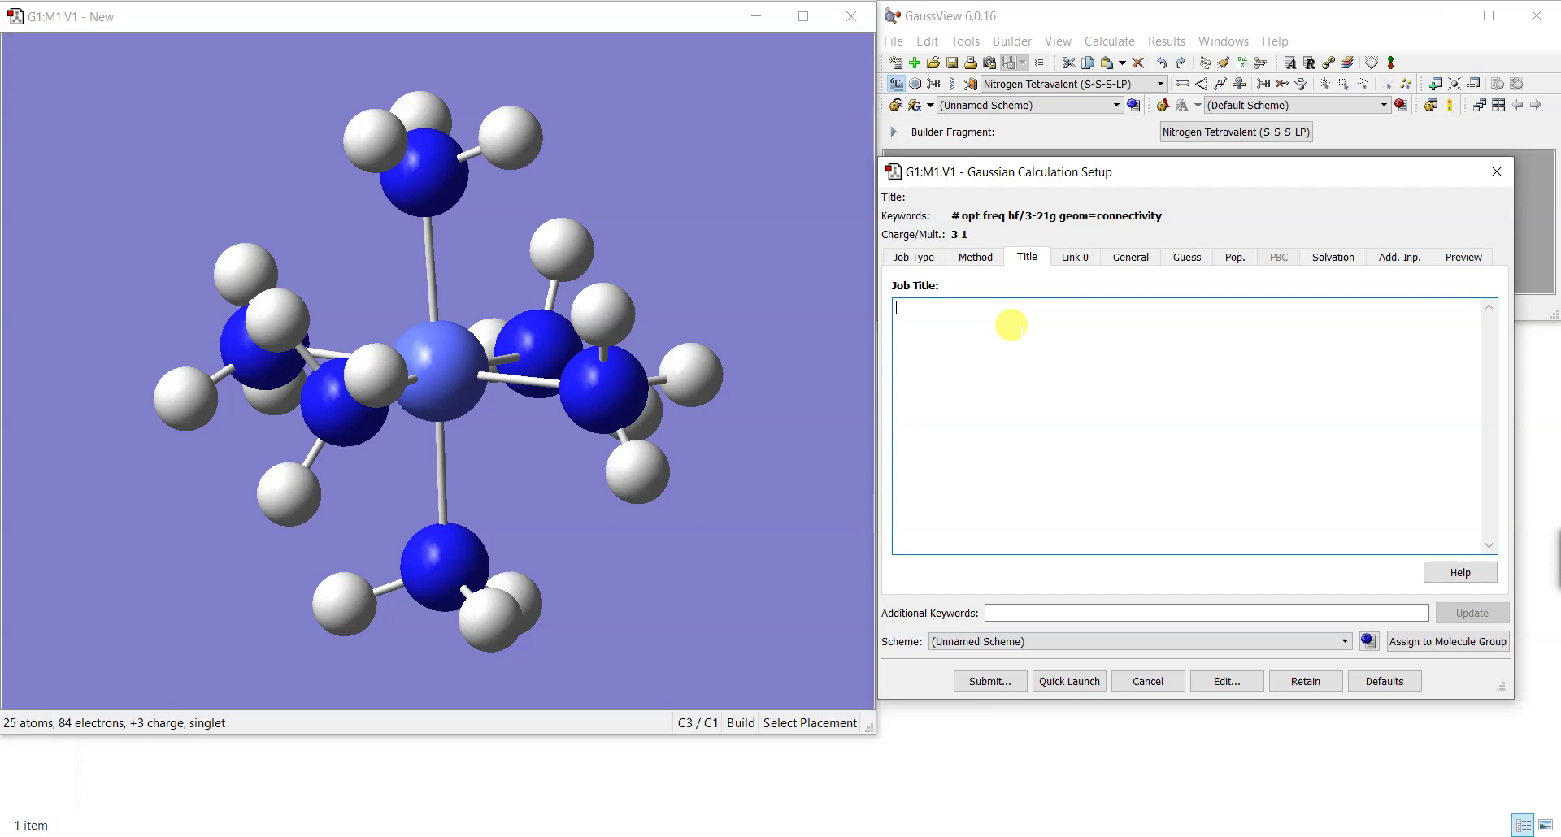
type("Optimization of [")
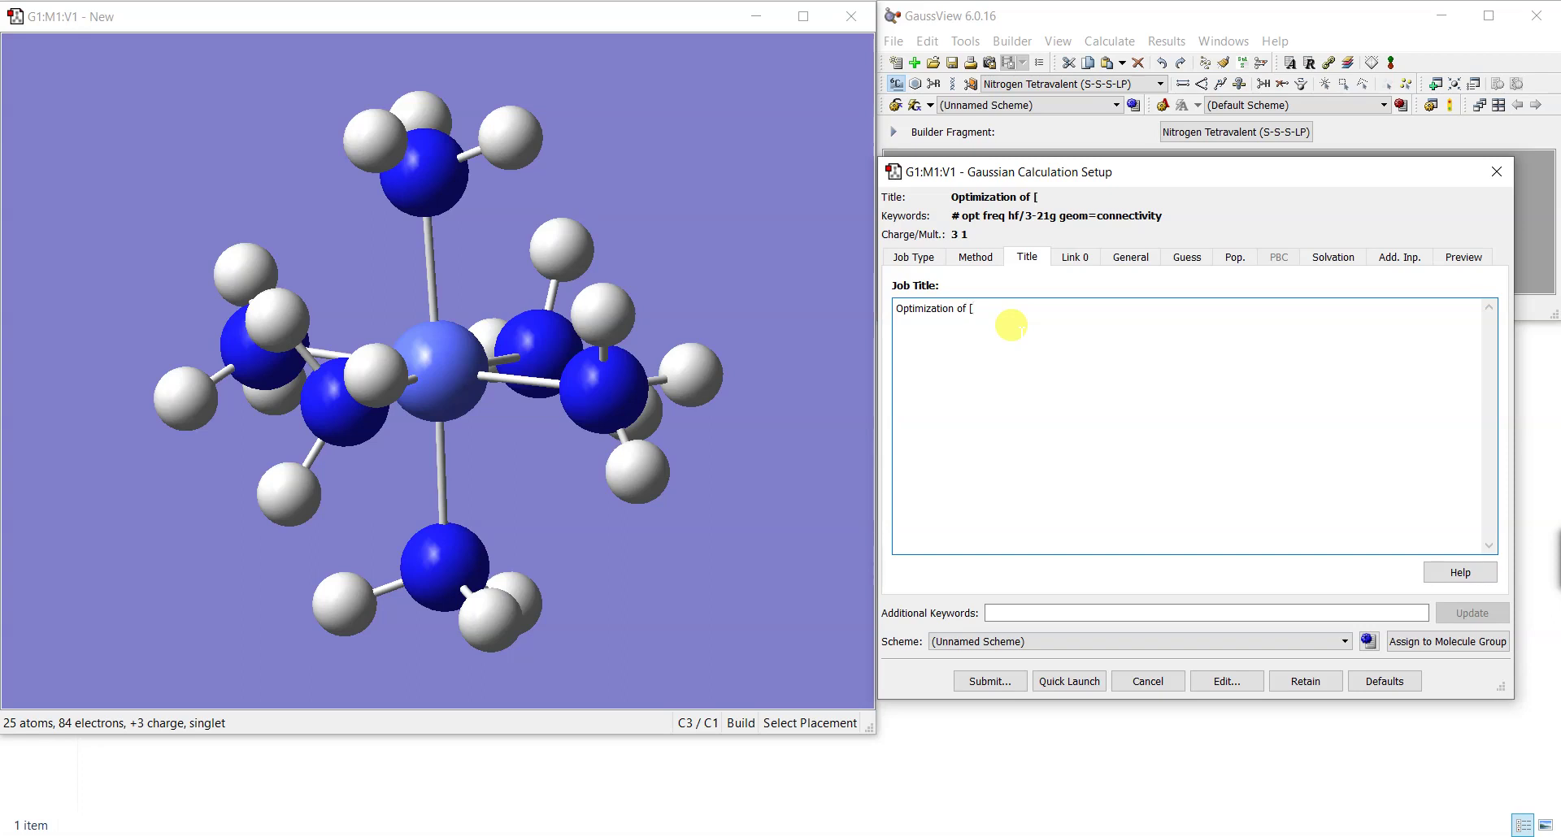
type("Co(NH3)6]3+")
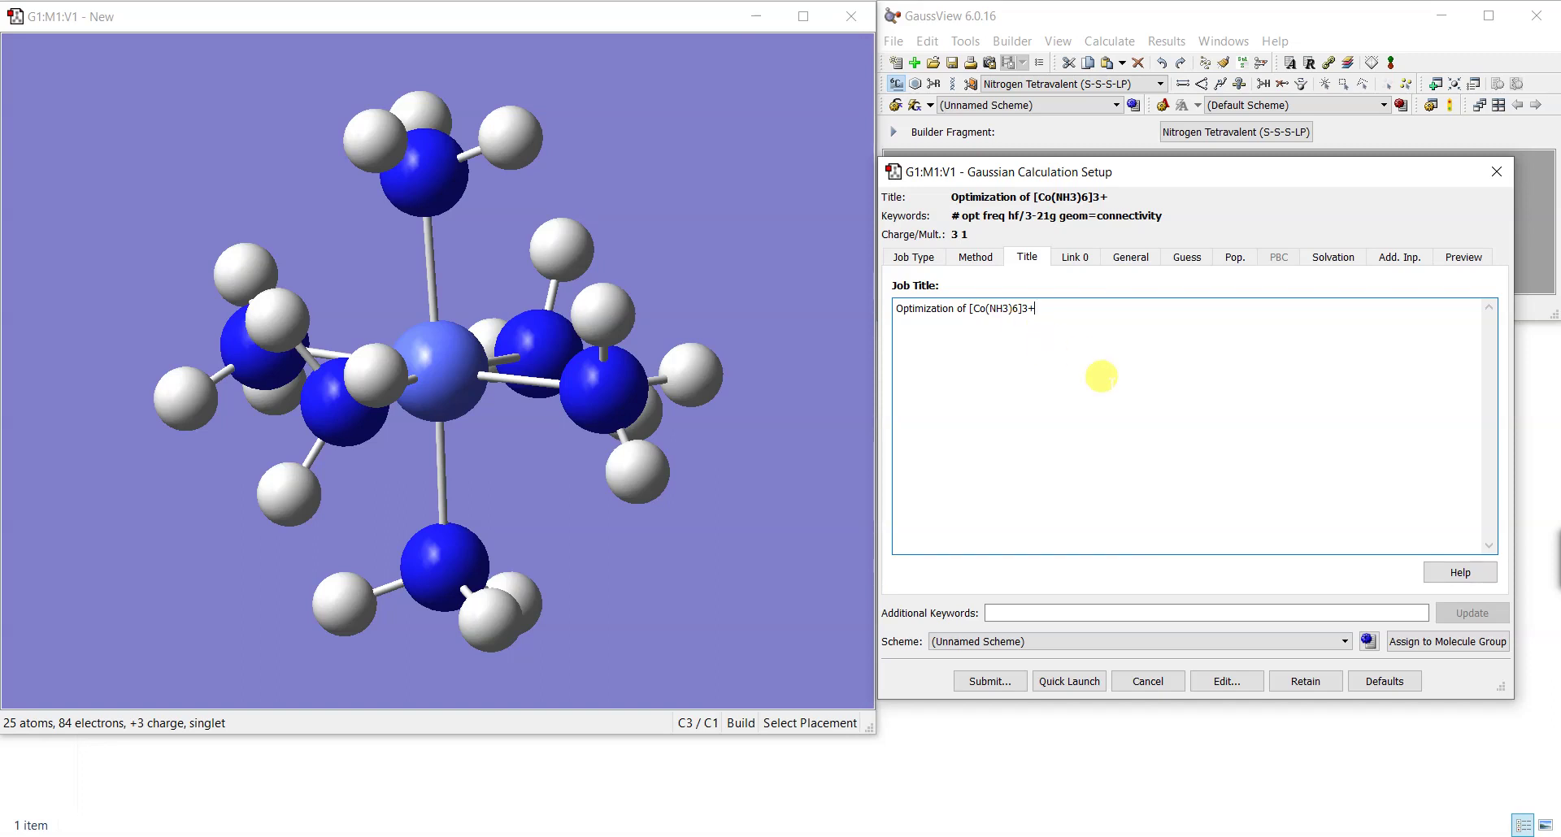
left_click_drag(1040, 309, 871, 308)
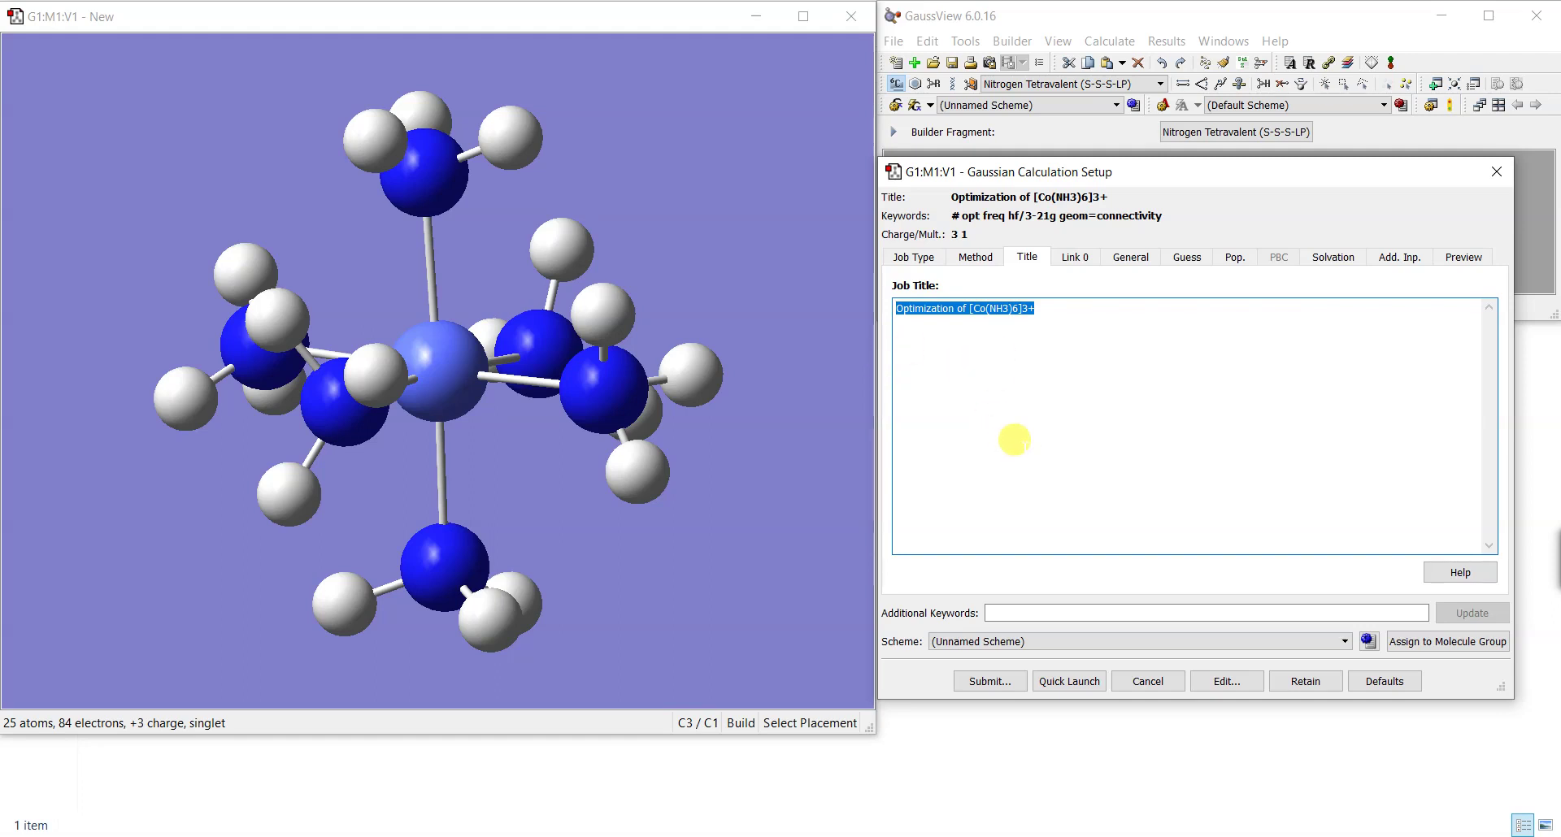
left_click_drag(1068, 307, 899, 307)
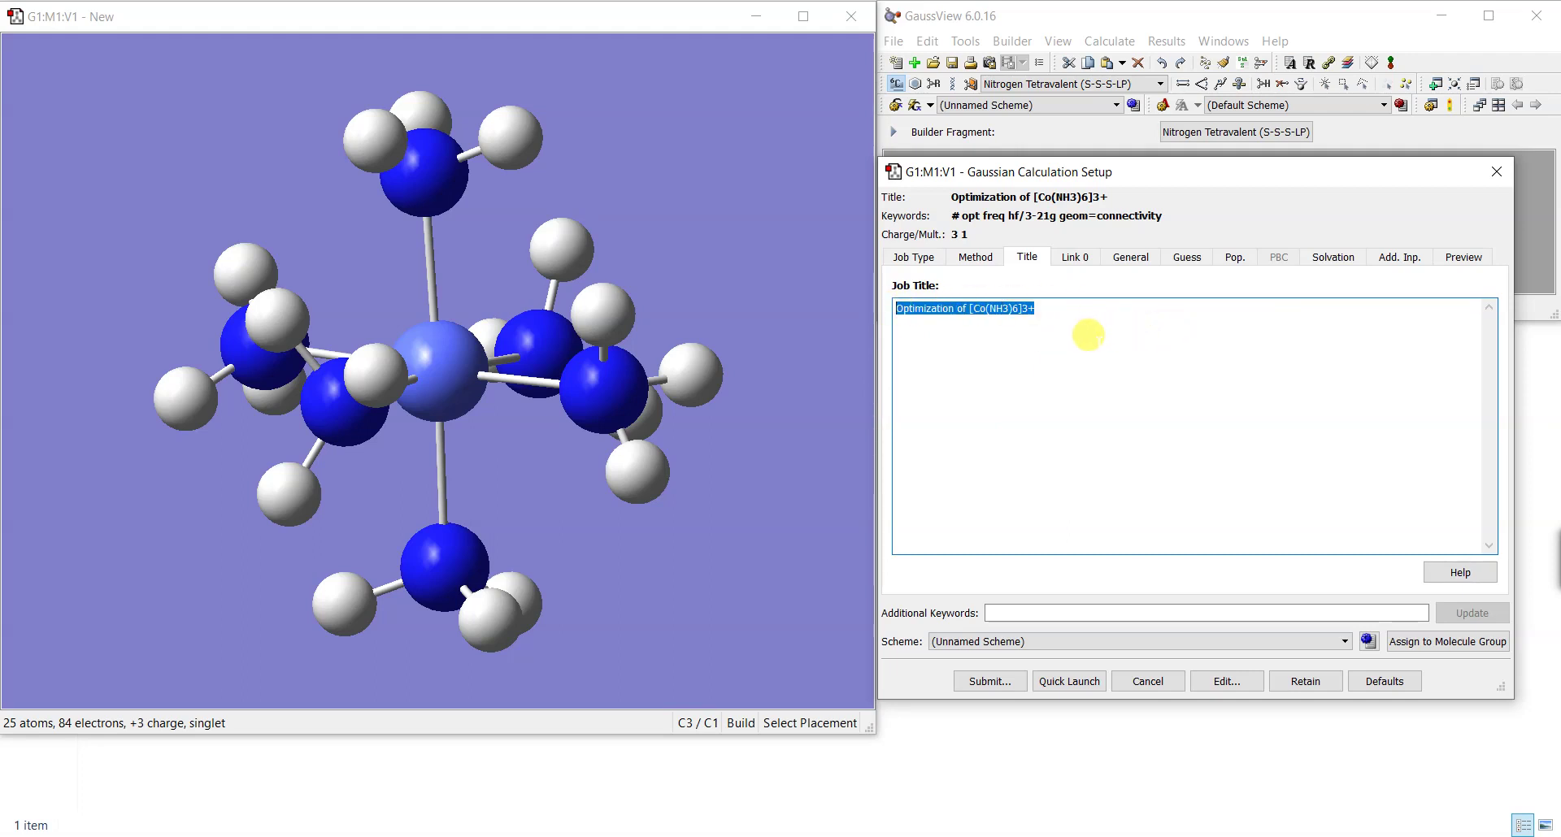
Step: Set the number of shared processors in the Link 0 options to 4
left_click(1087, 267)
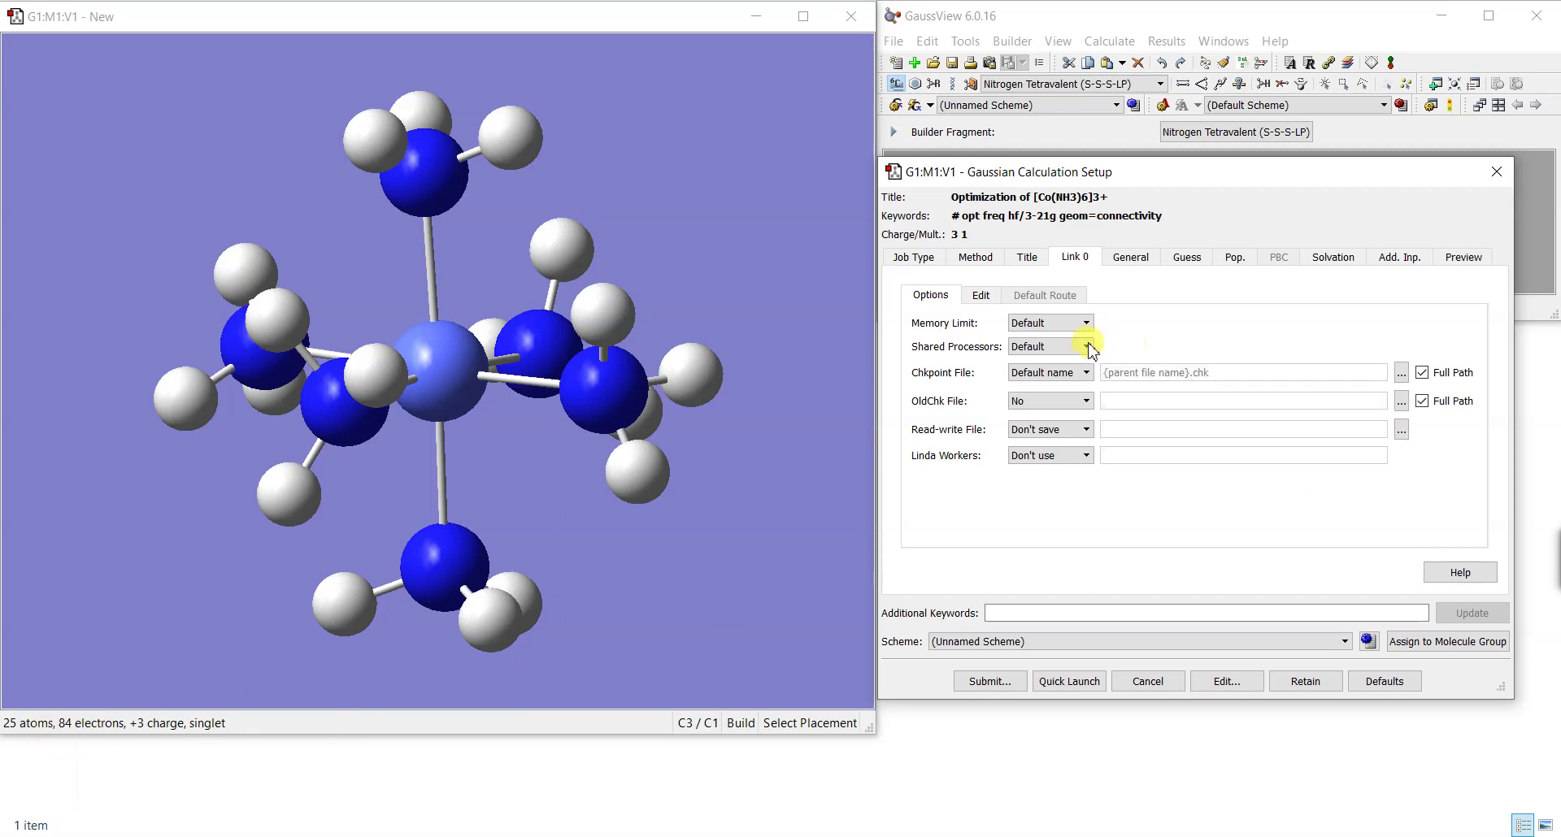
left_click(1061, 345)
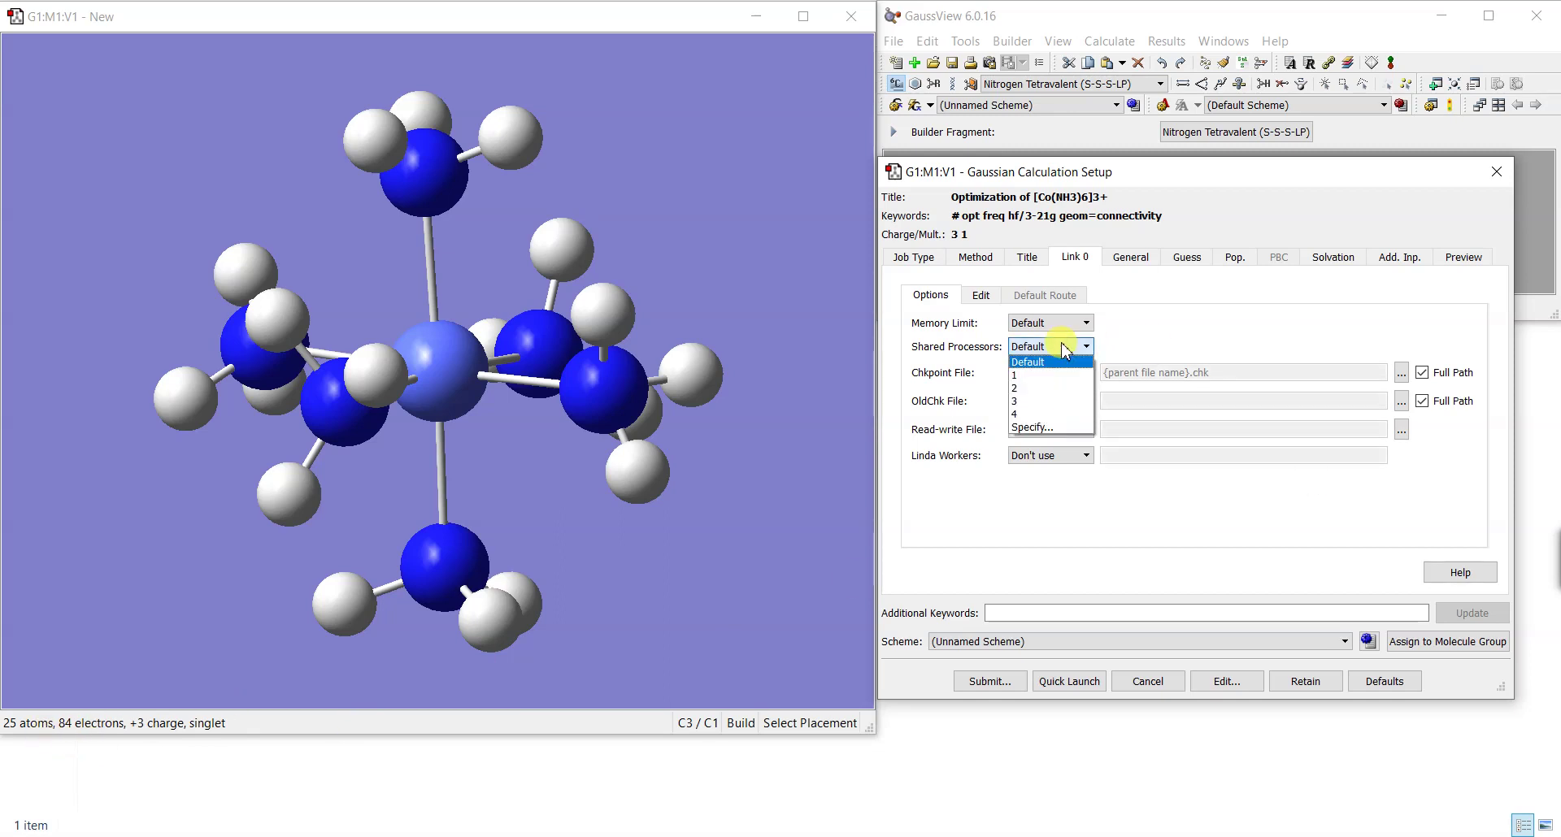
left_click(1016, 414)
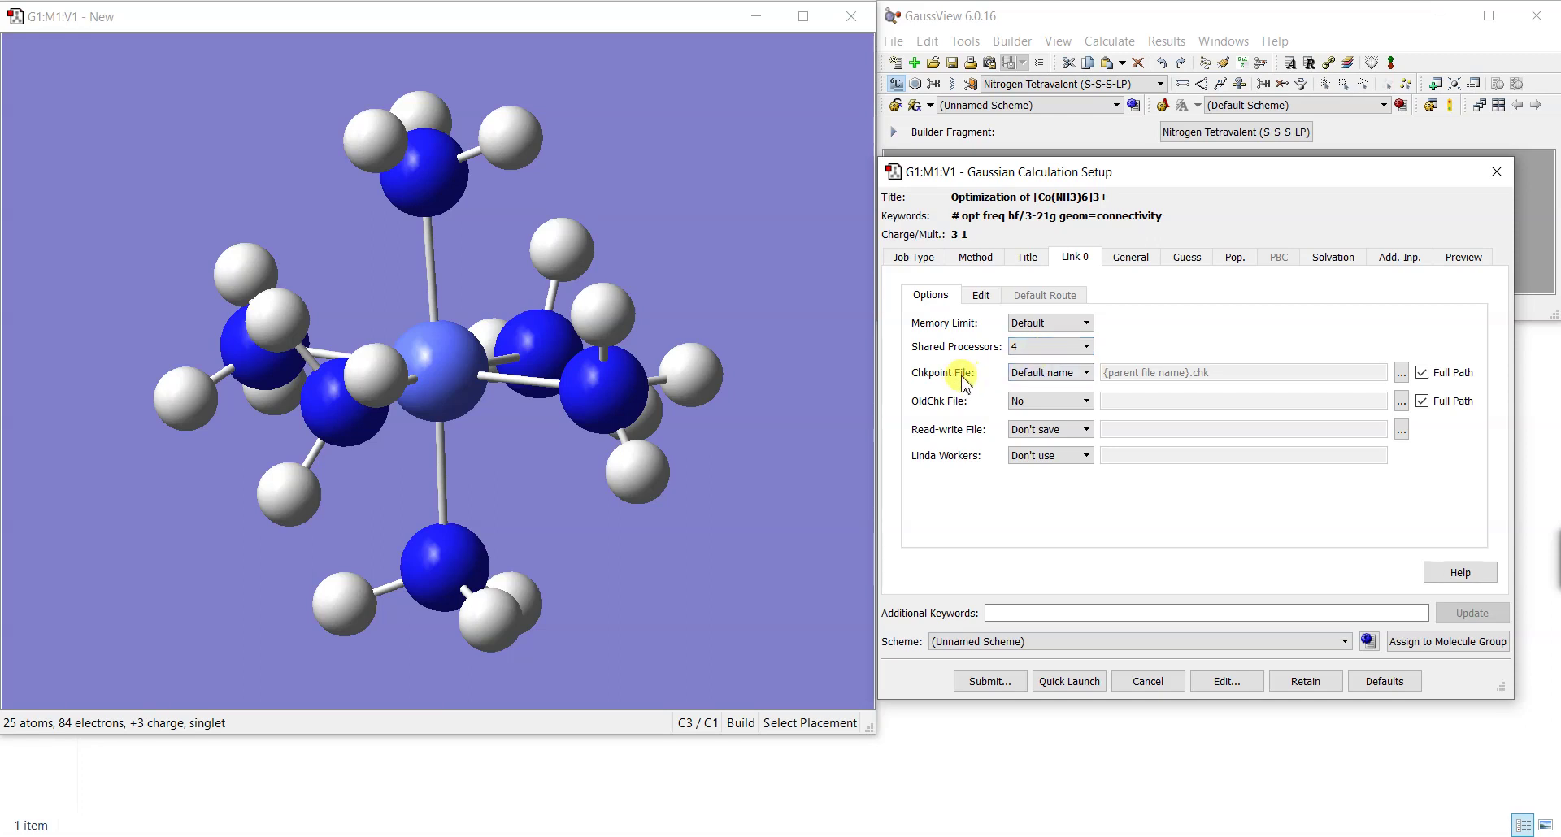
Step: Toggle the checkpoint file's full path option, switch the file to Don't save, and restore it to Default name
left_click(1422, 372)
left_click(1422, 372)
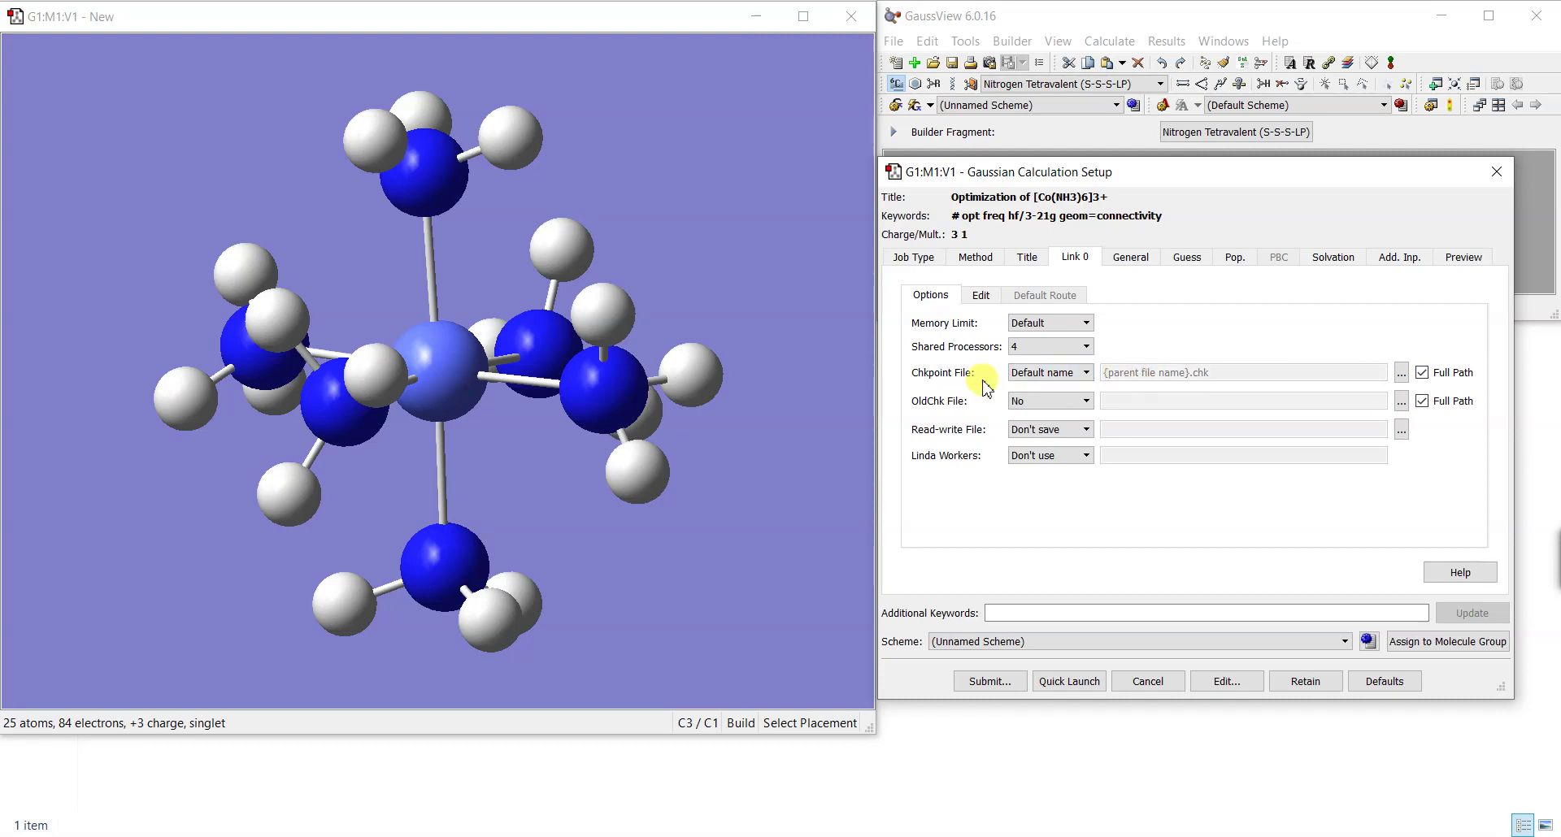
left_click(1061, 377)
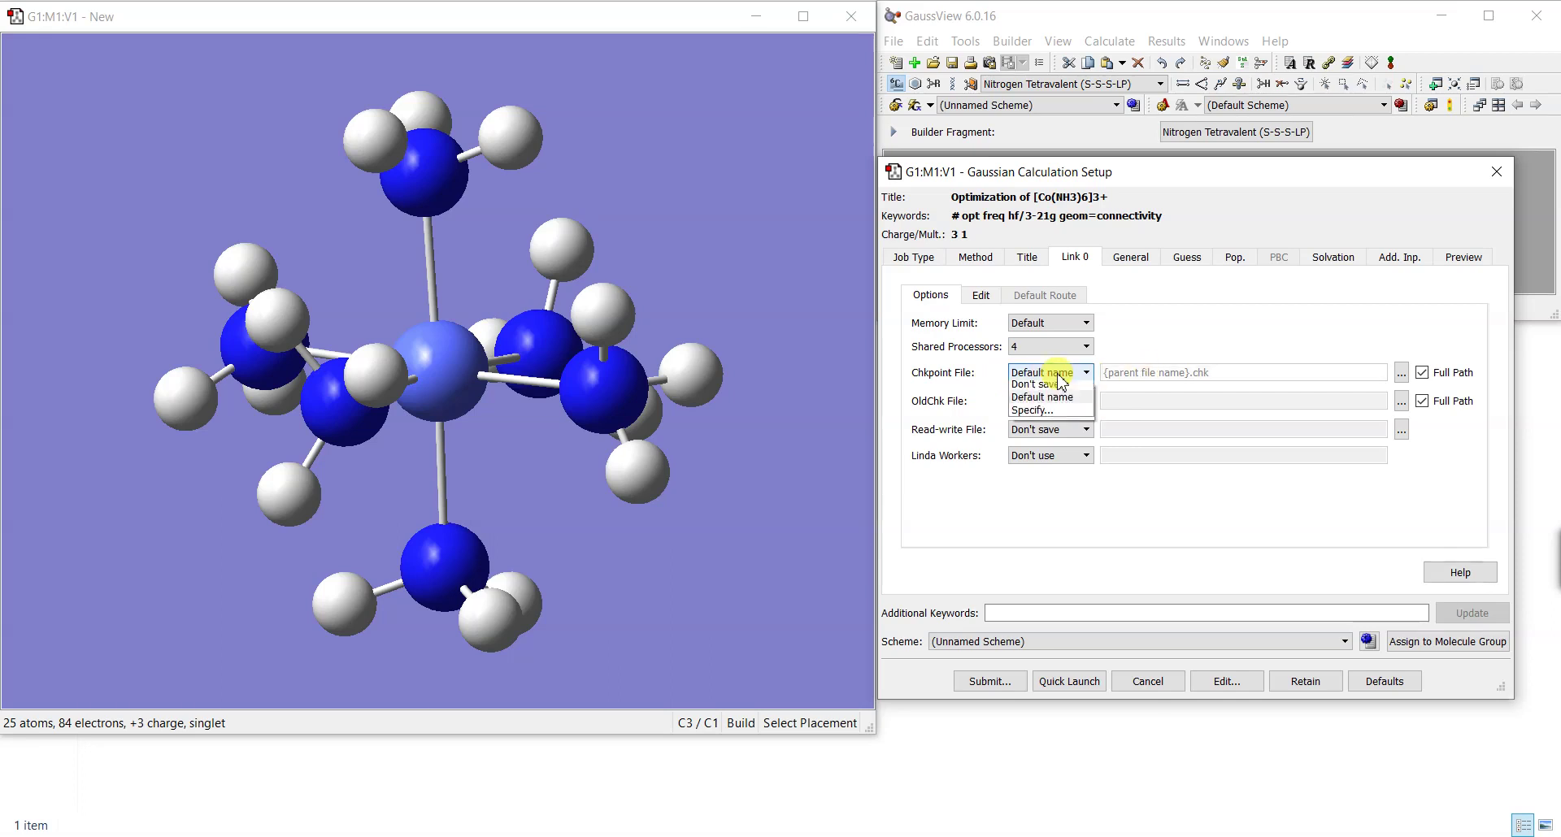
left_click(1051, 398)
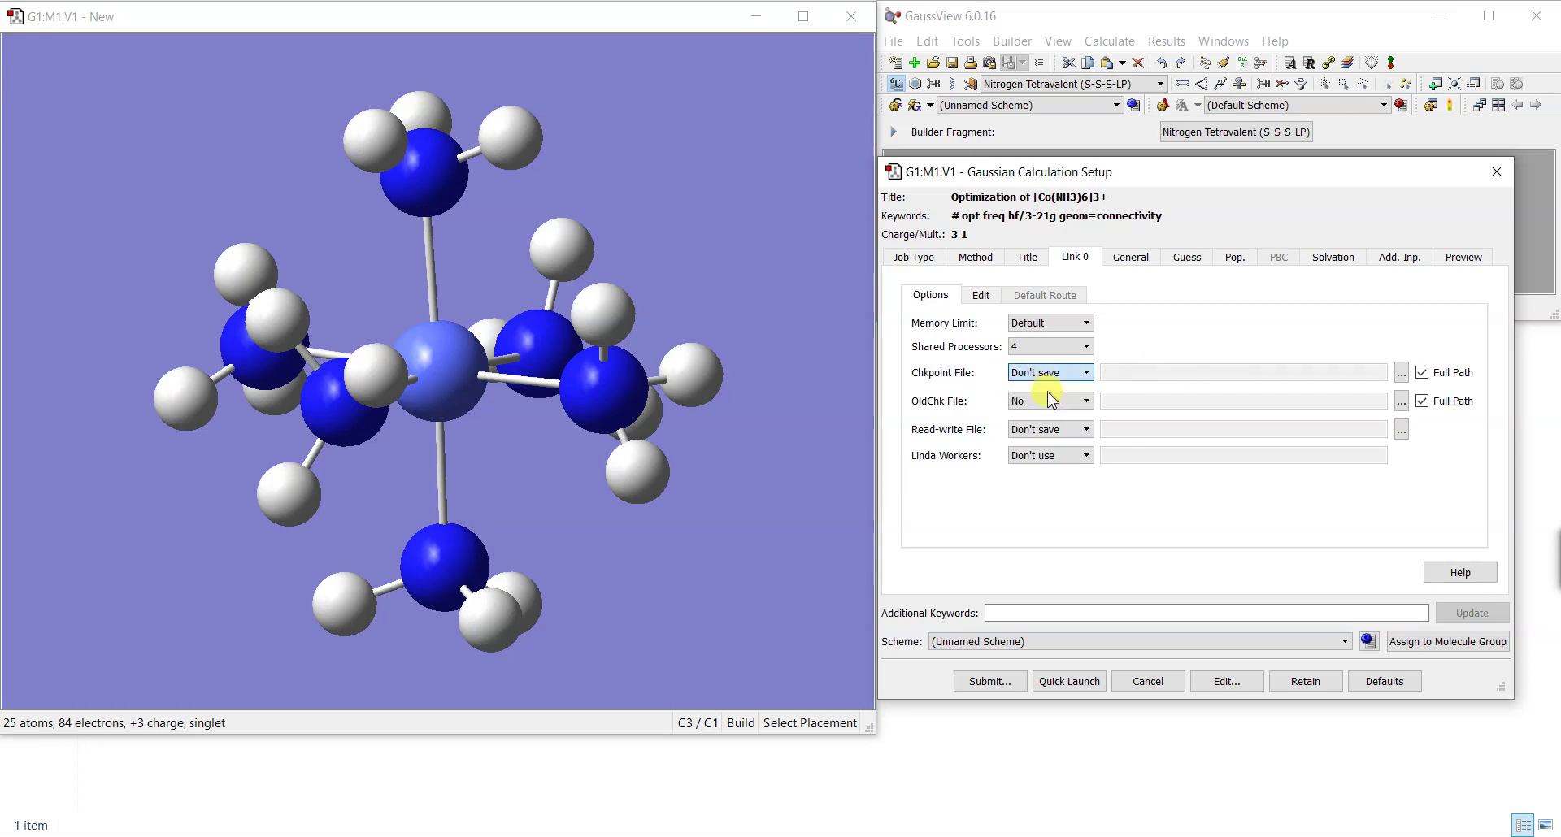
left_click(1044, 372)
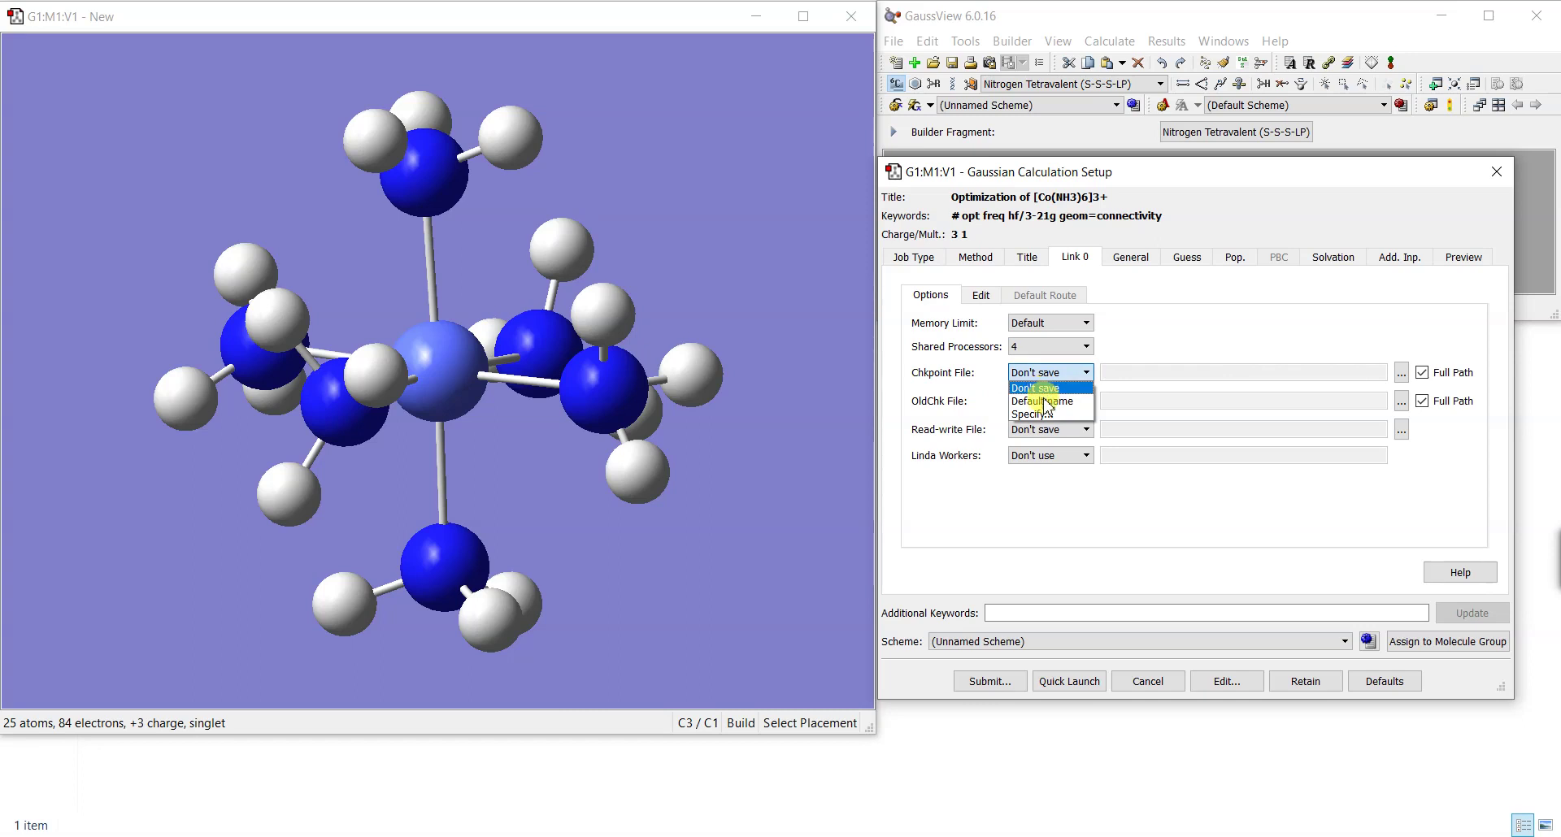
left_click(1047, 401)
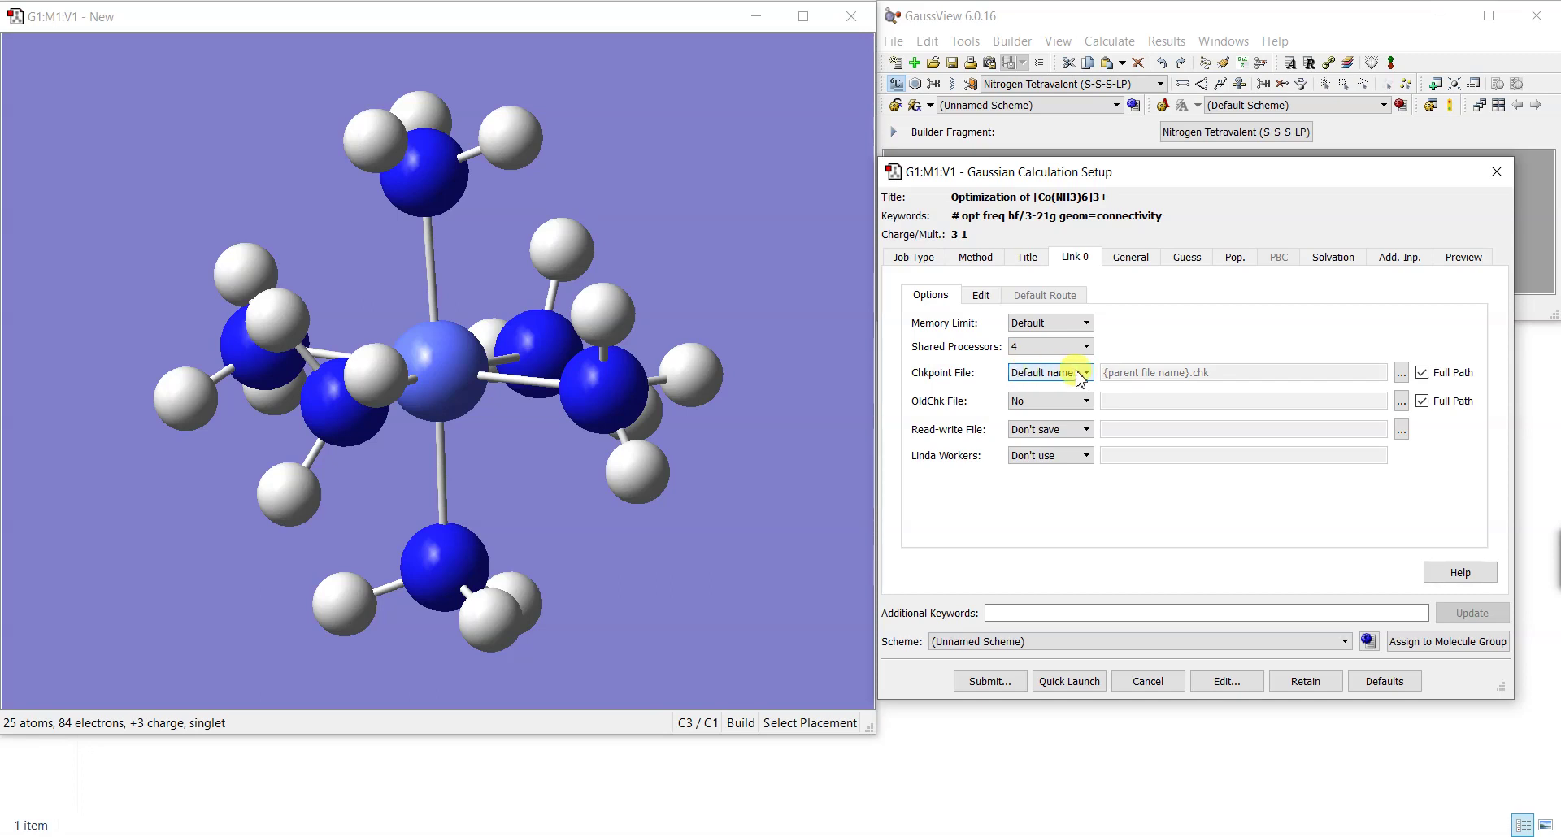
Step: Review the general job options and the available solvation models
left_click(1133, 259)
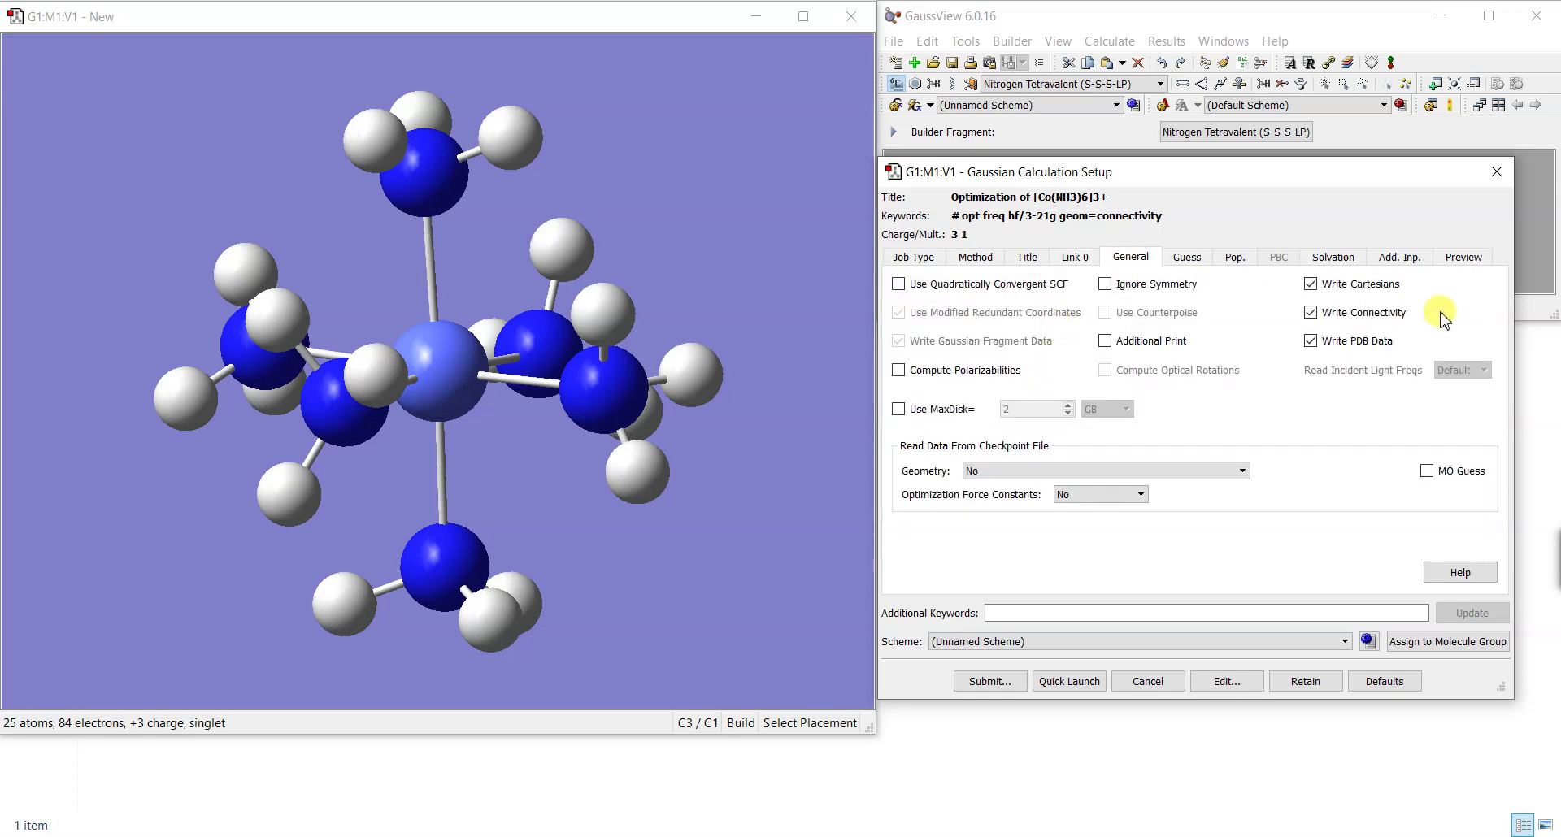
left_click(1355, 259)
left_click(1011, 285)
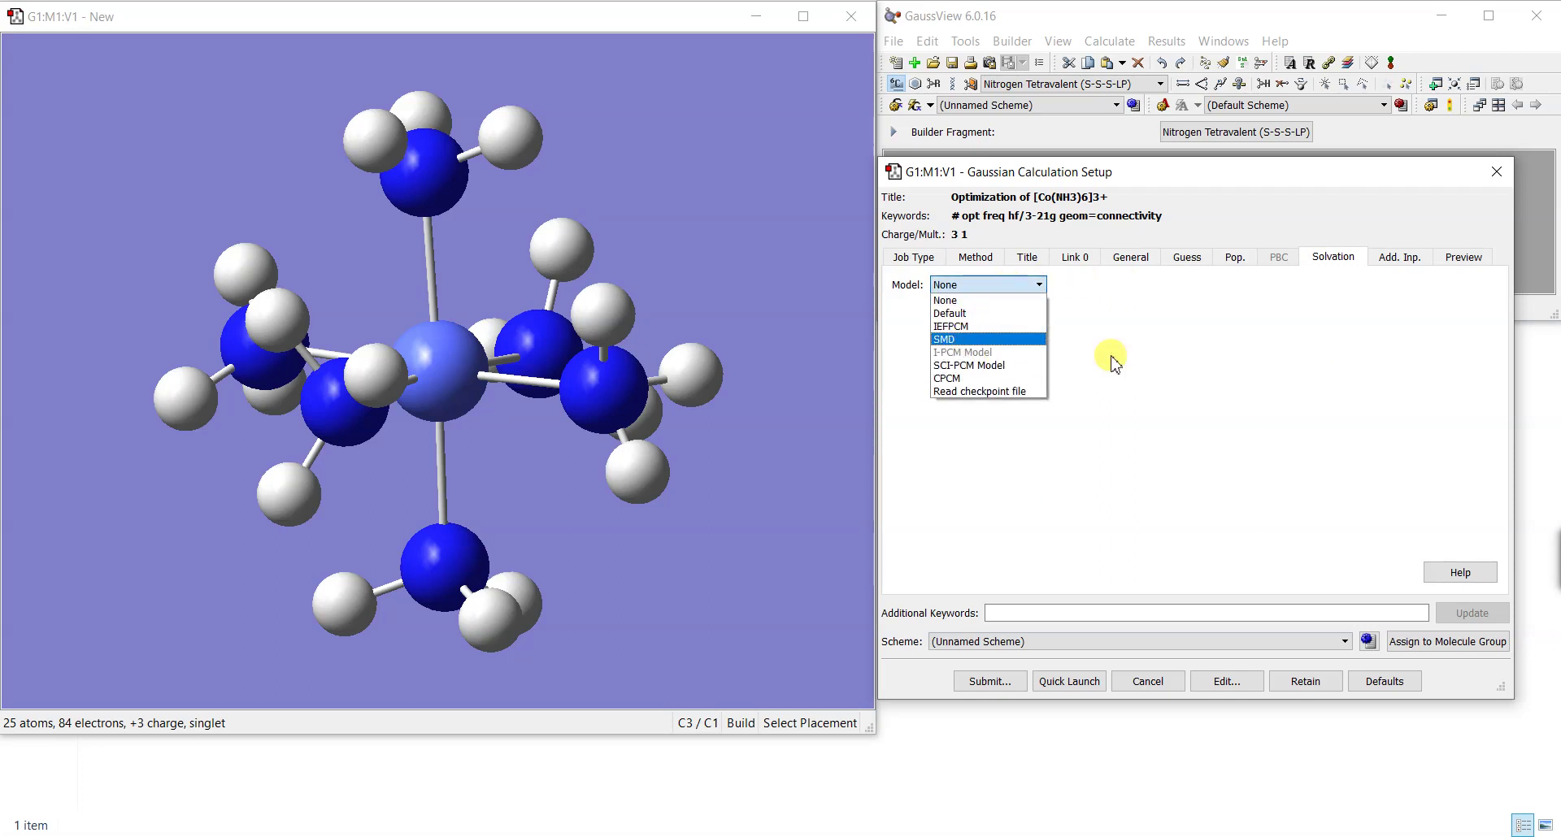
left_click(1281, 355)
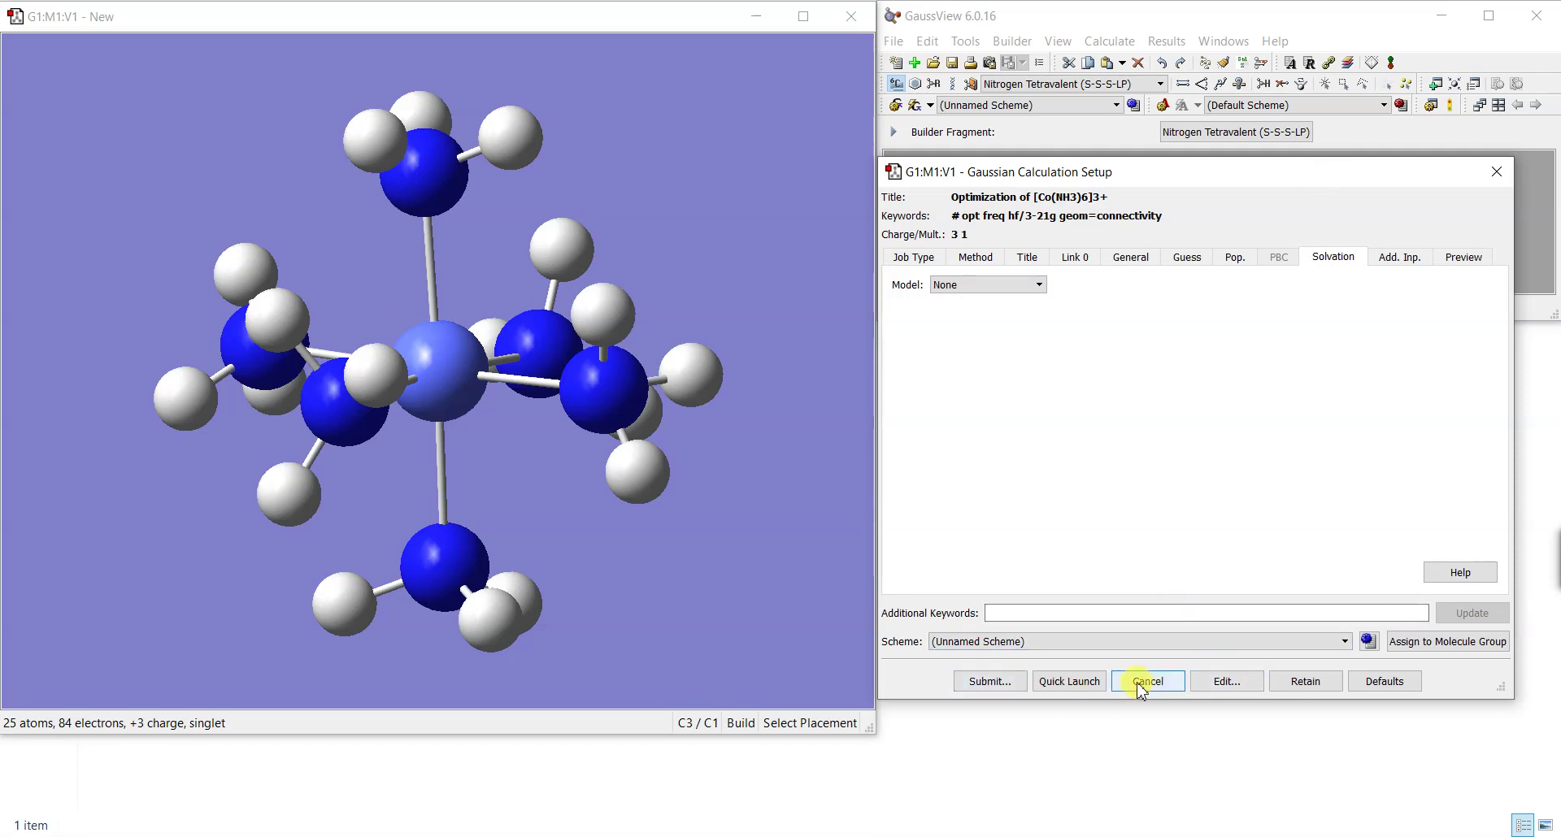
Step: Save the Gaussian input file as [Co(NH3)6]3+_opt+freq in the Calcs folder and open it for editing
left_click(1227, 683)
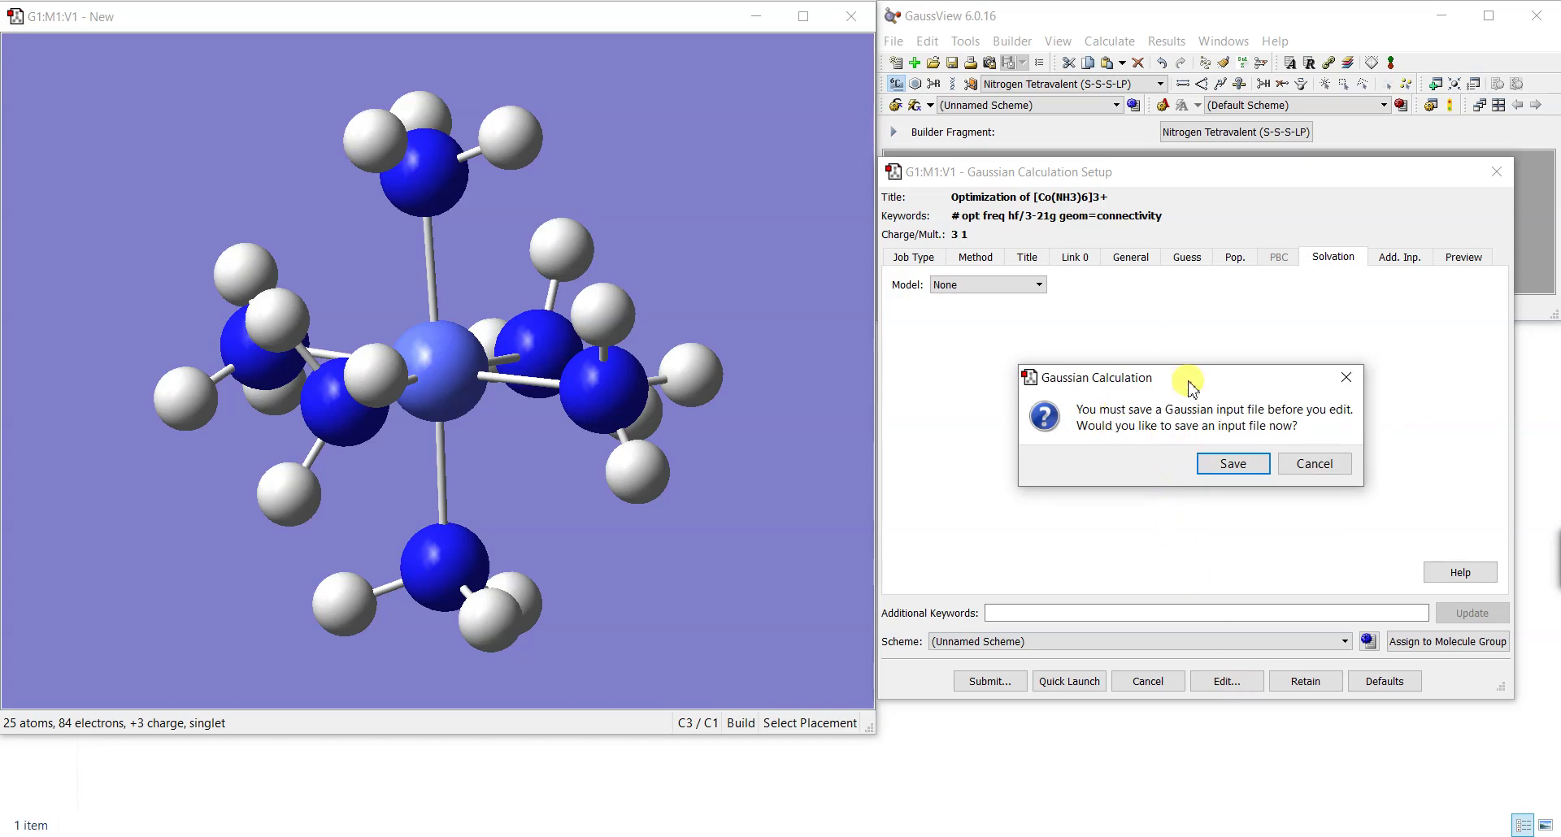
left_click(1233, 463)
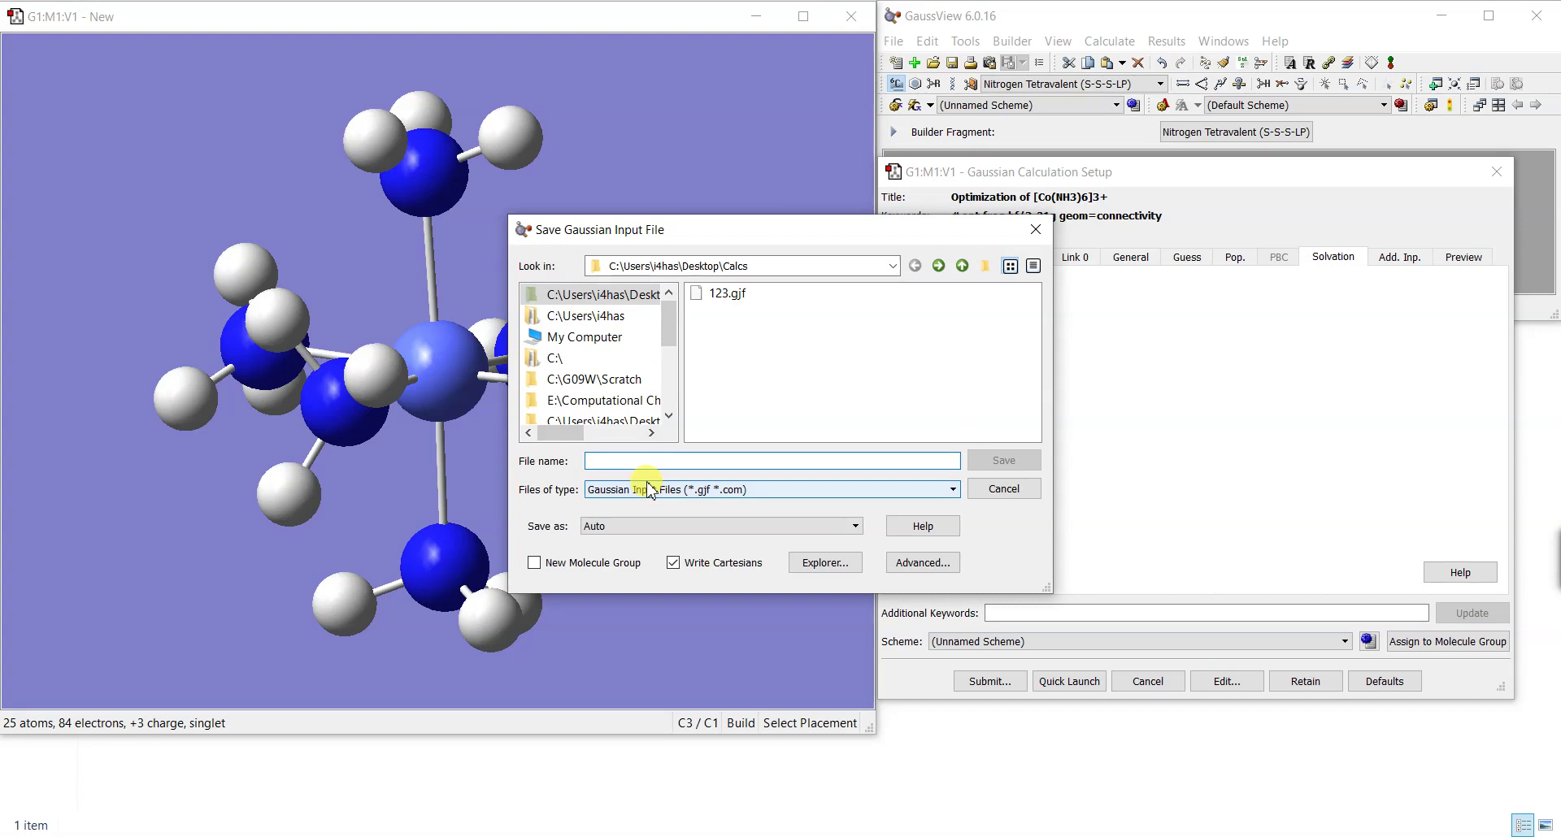
type("Co[")
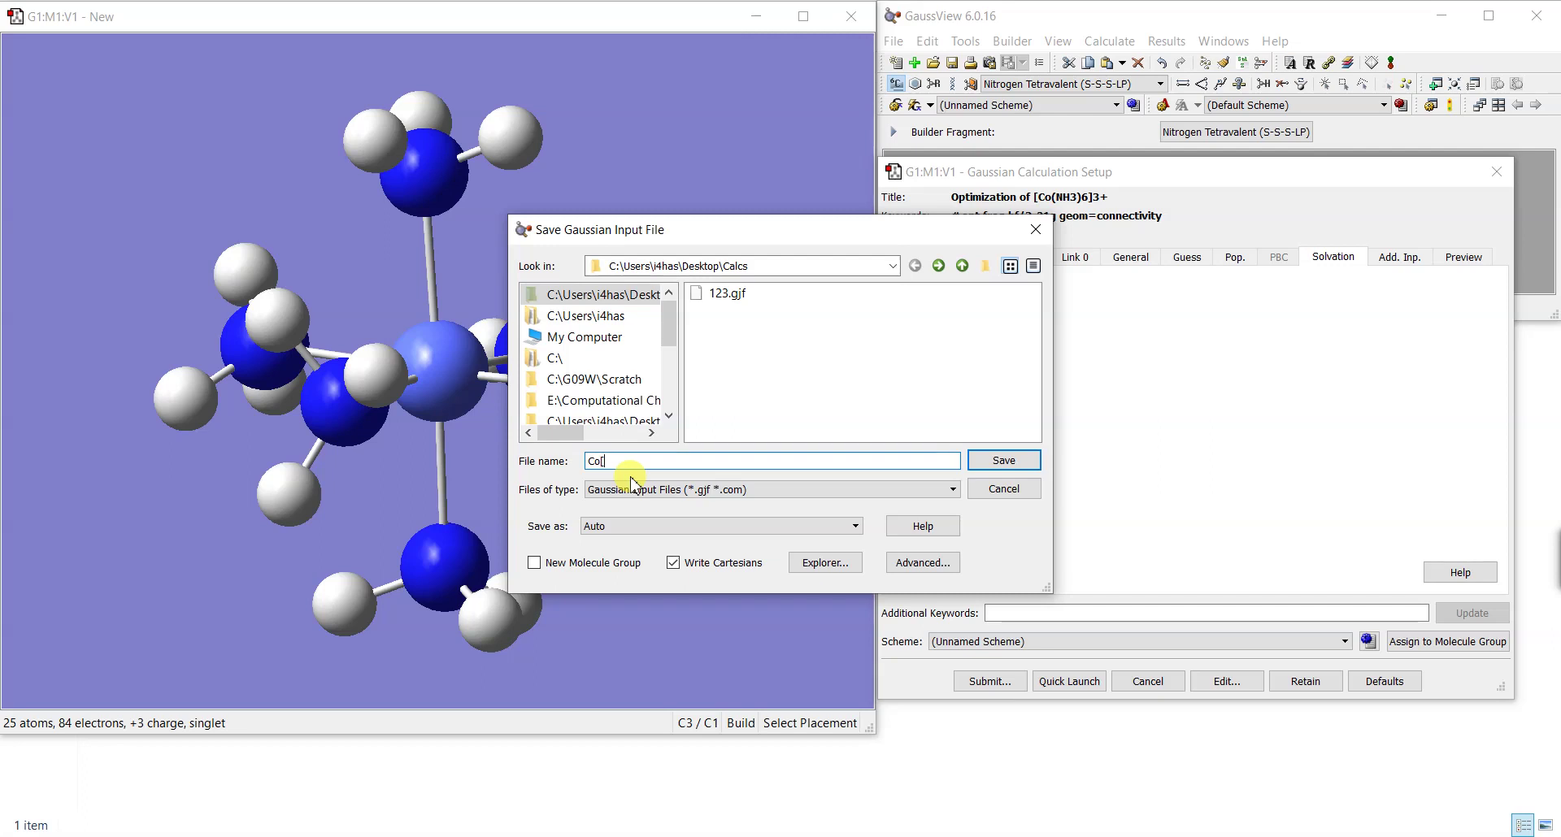
key("BackSpace")
key("BackSpace")
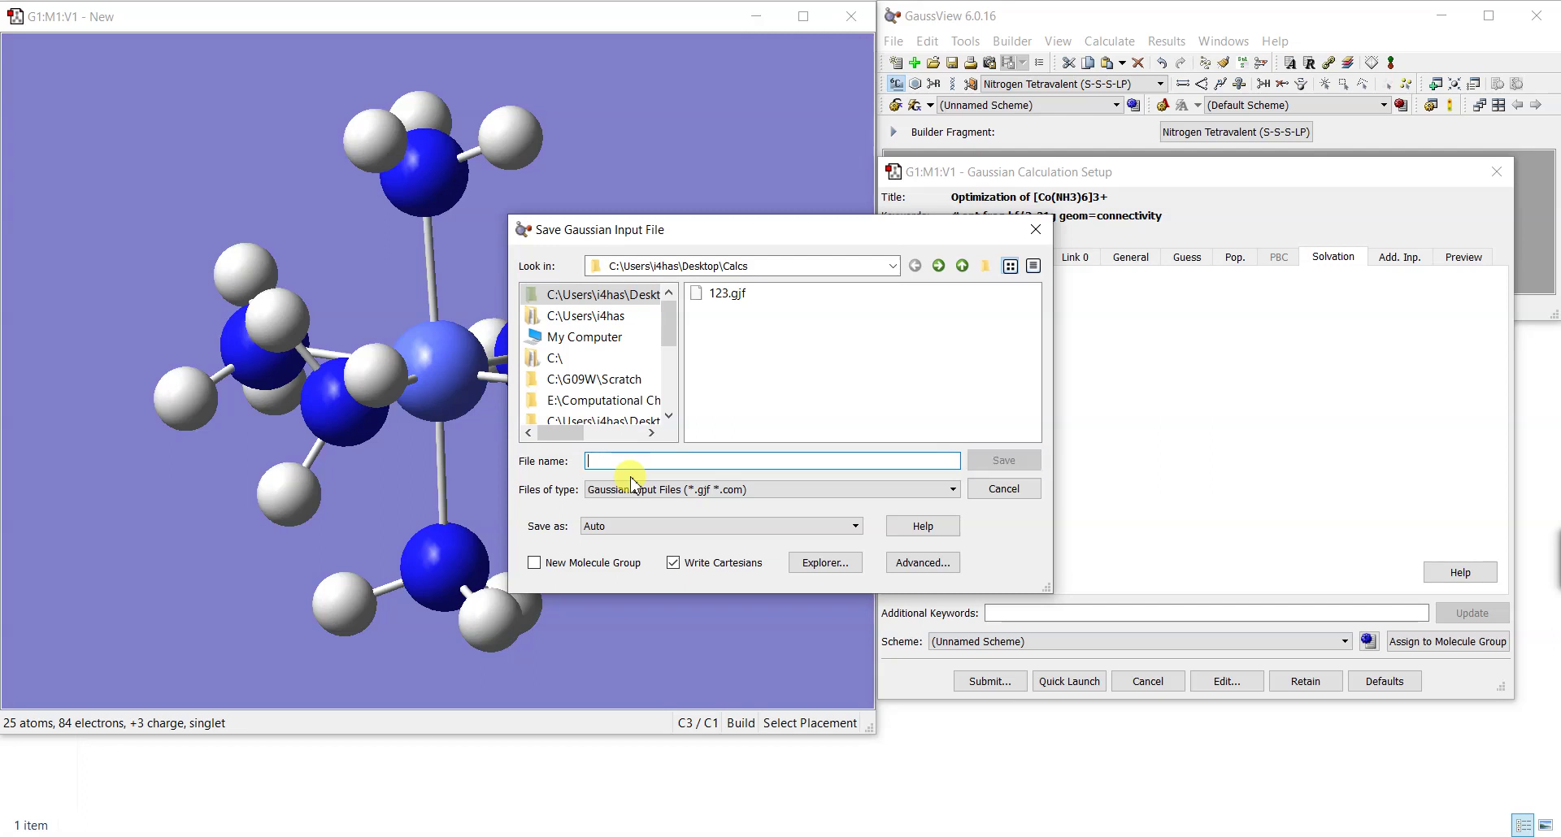
type("[Co(")
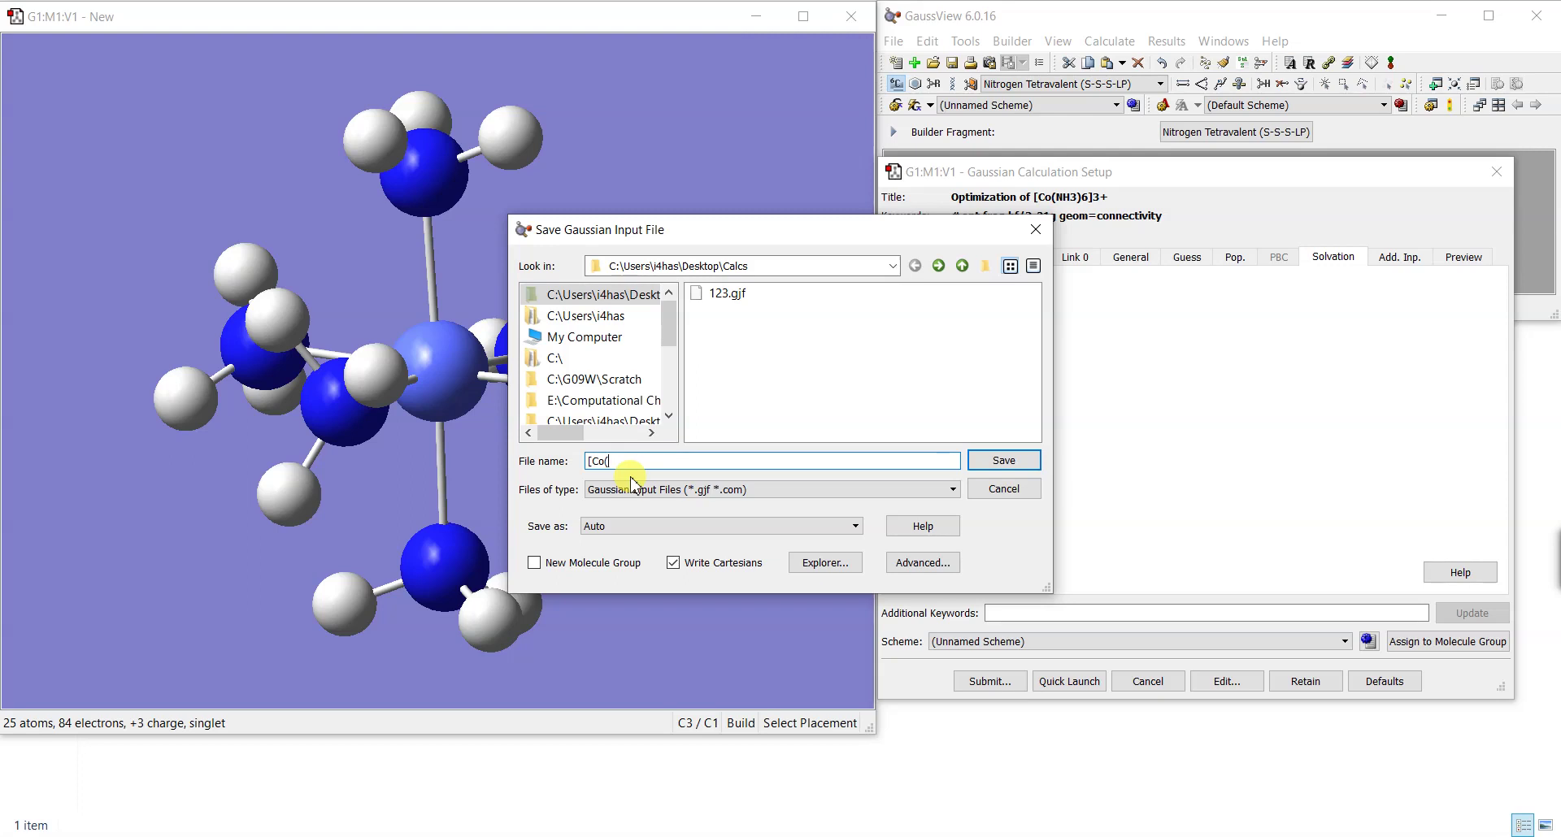
type("NH3)6]3+_opt+freq")
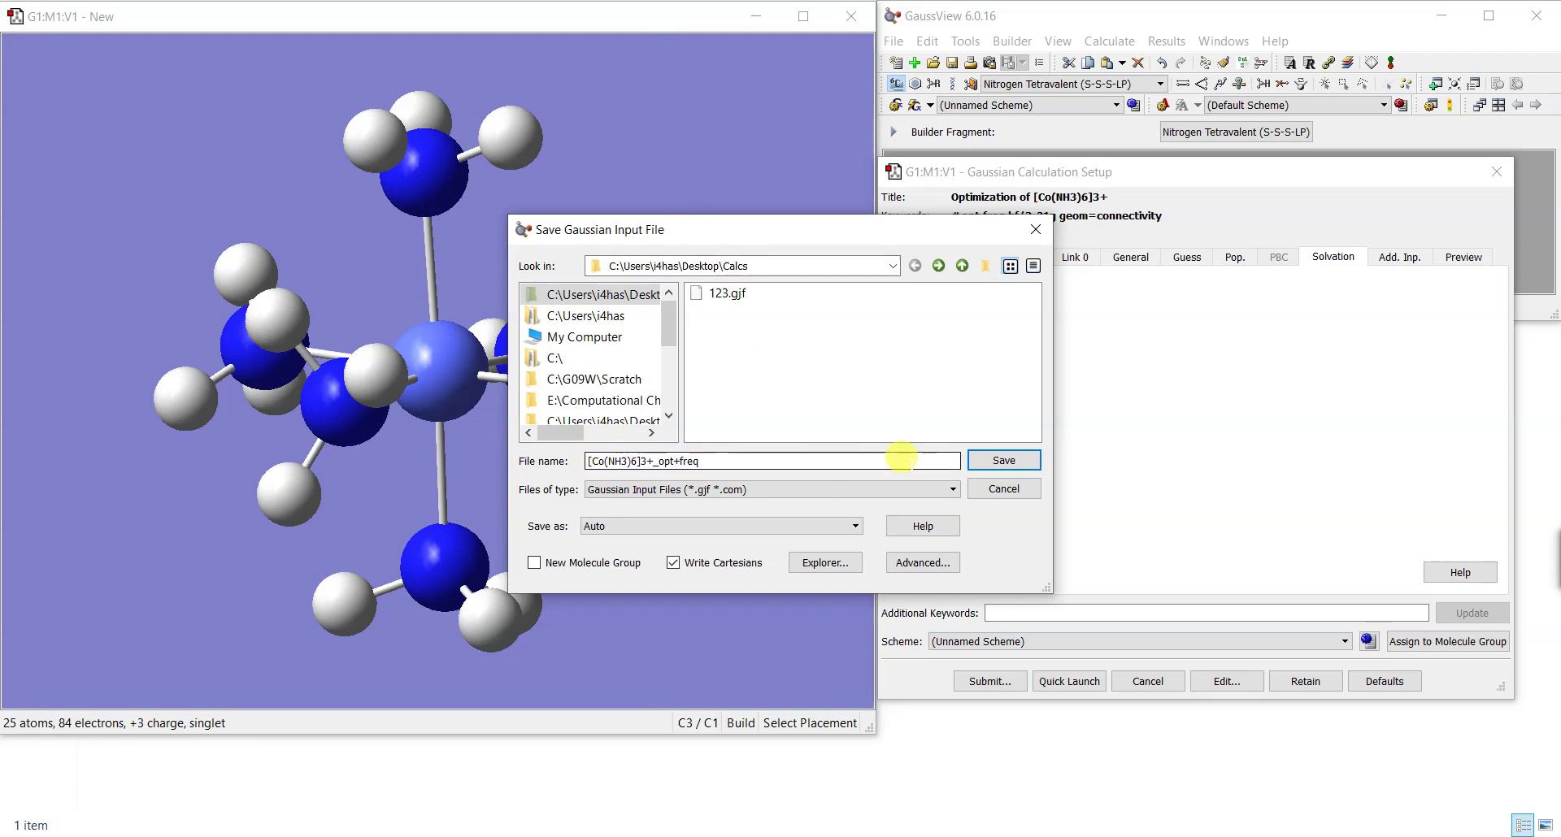
left_click(991, 465)
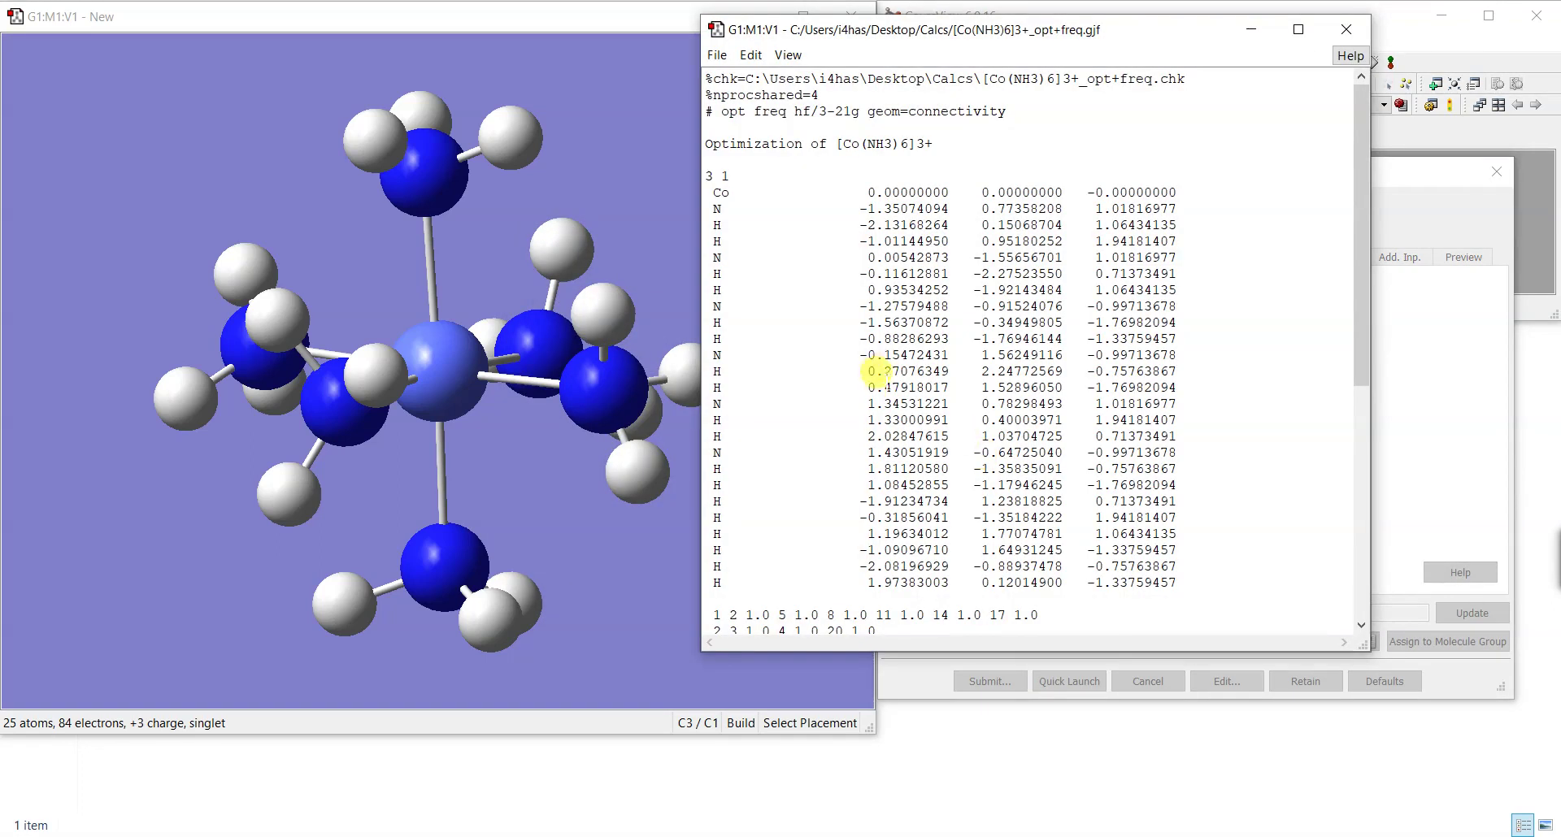
Step: Examine the checkpoint path, processor count and route line keywords, method and basis set in the Gaussian input file
left_click_drag(696, 651, 623, 806)
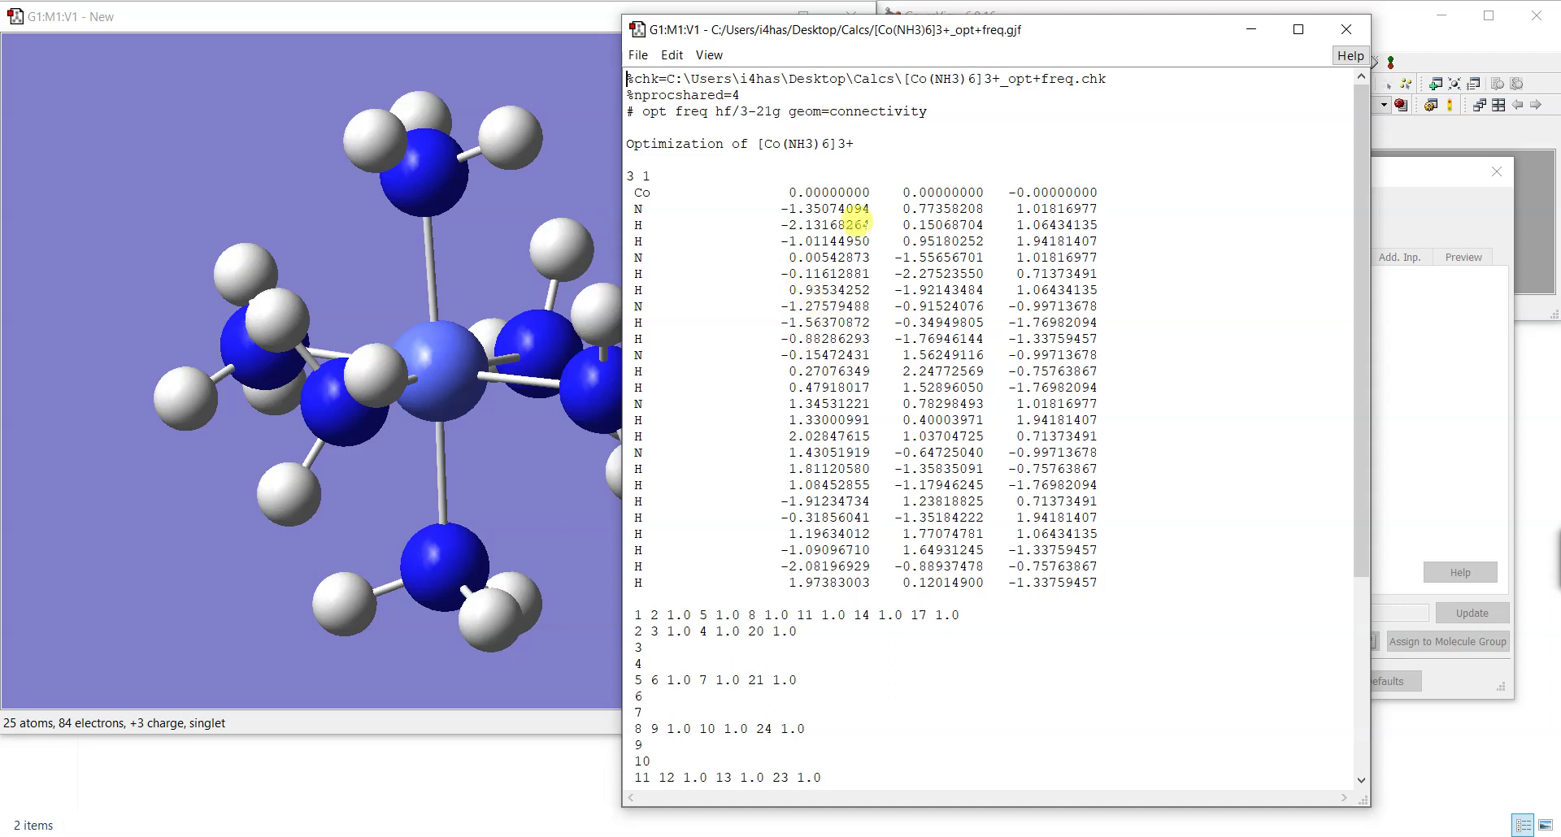
left_click_drag(626, 76, 1083, 63)
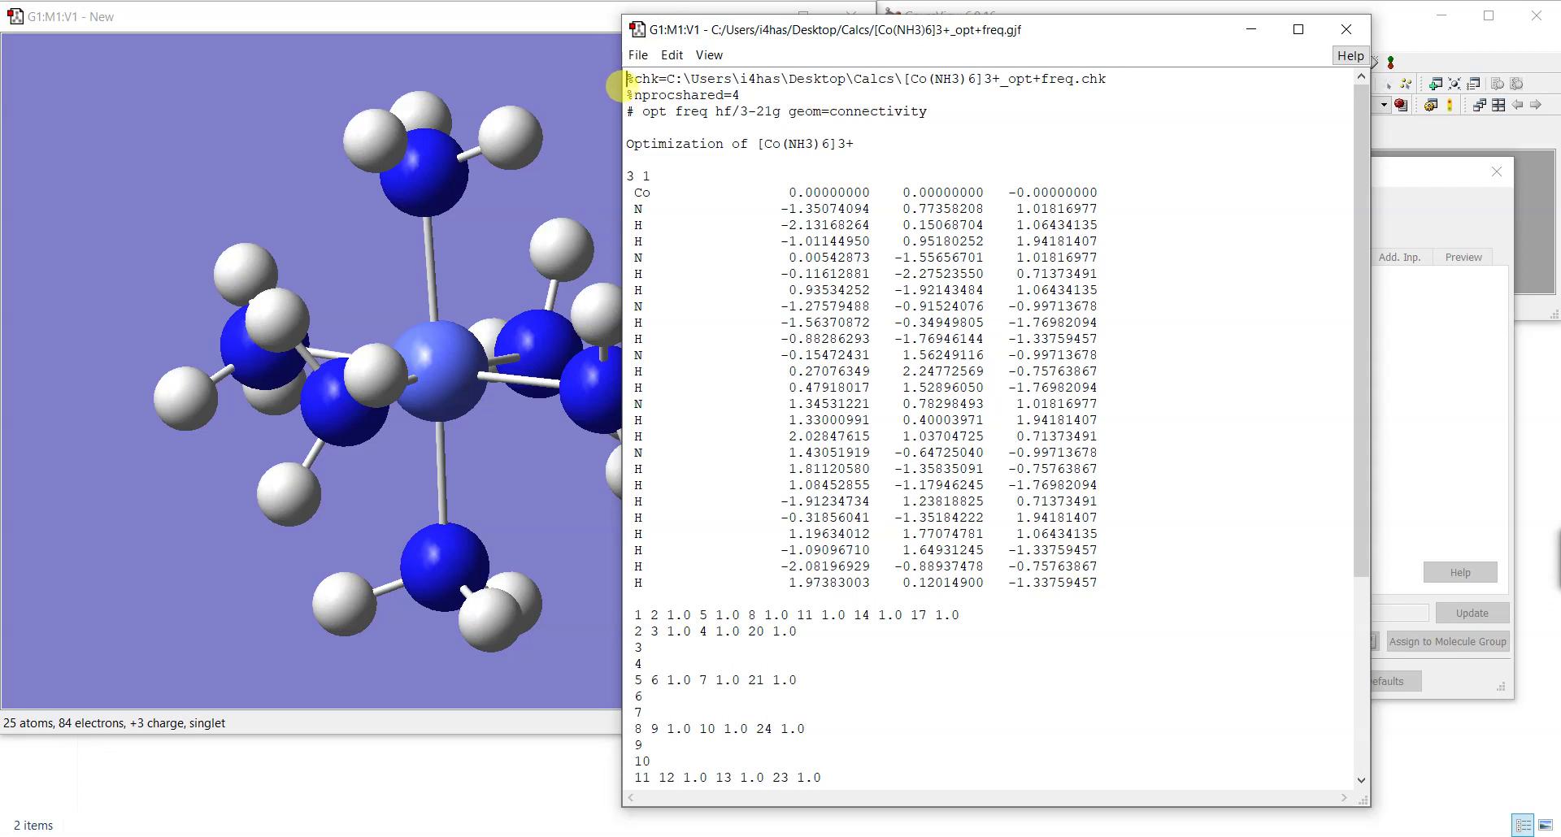
left_click_drag(616, 91, 761, 91)
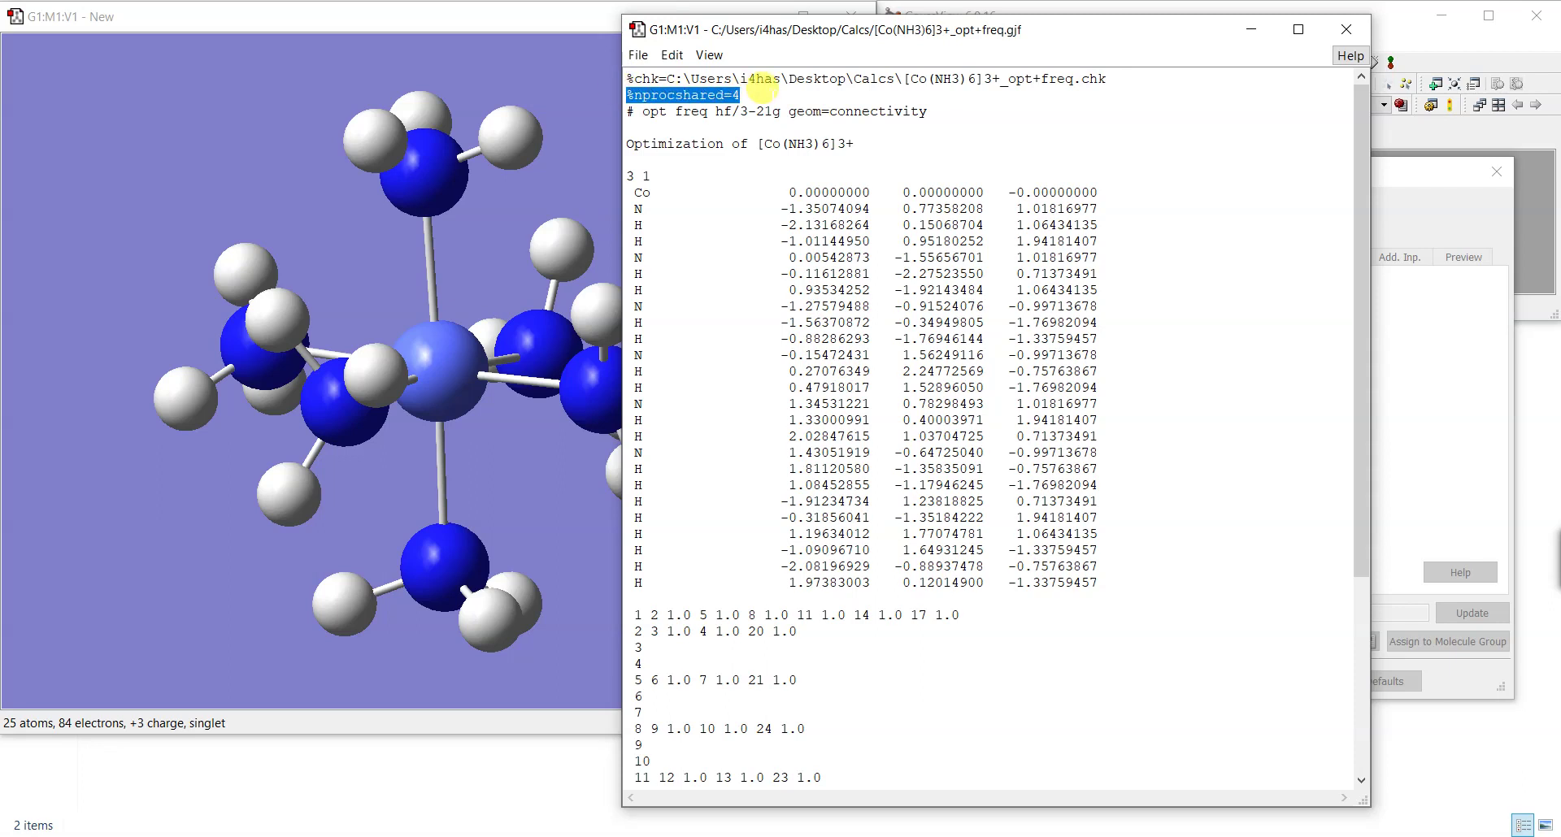
left_click(631, 93)
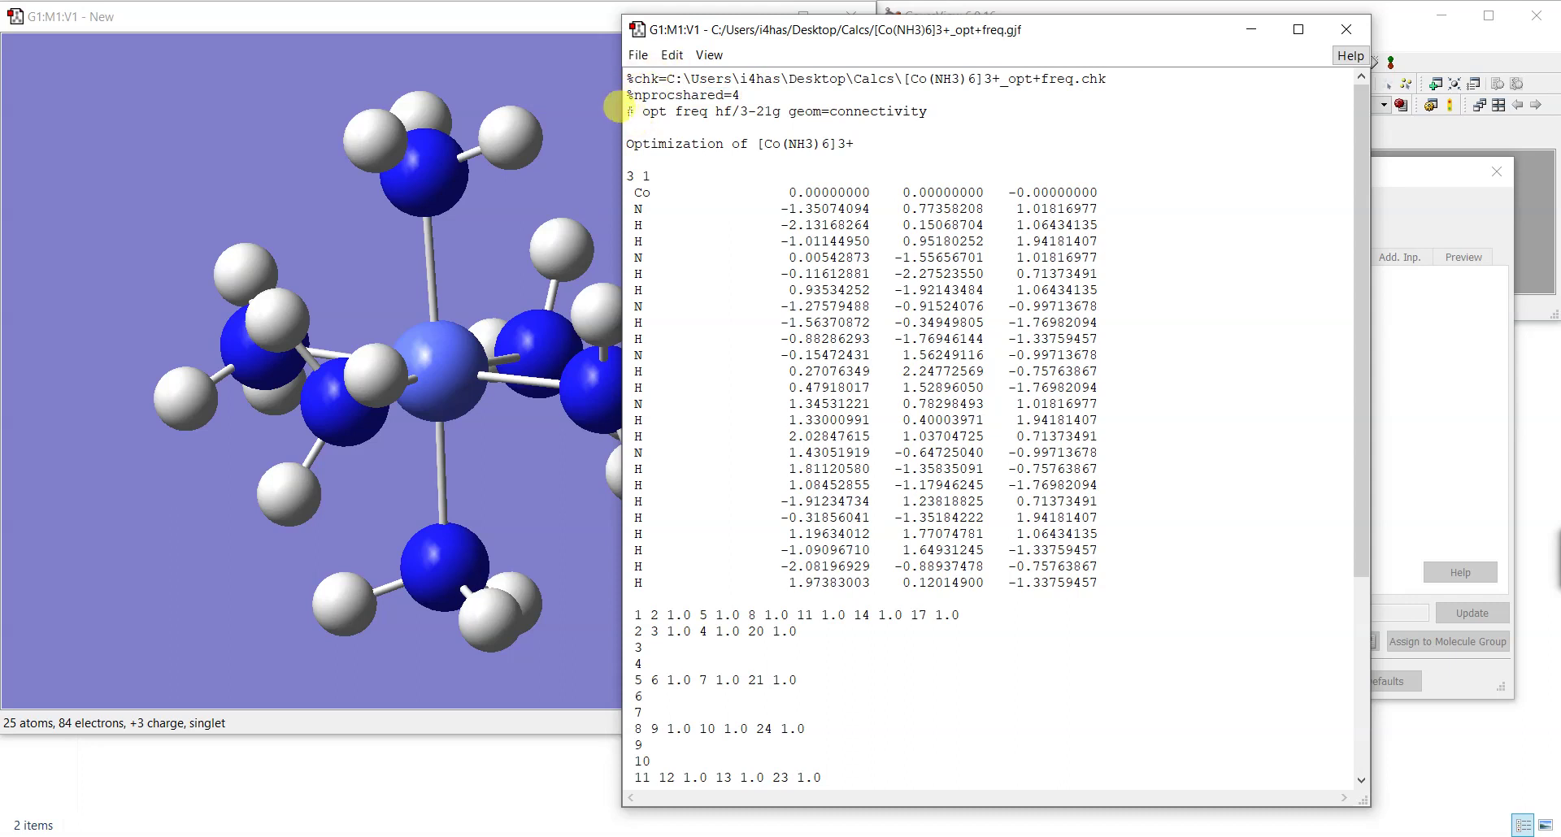
left_click_drag(628, 109, 928, 111)
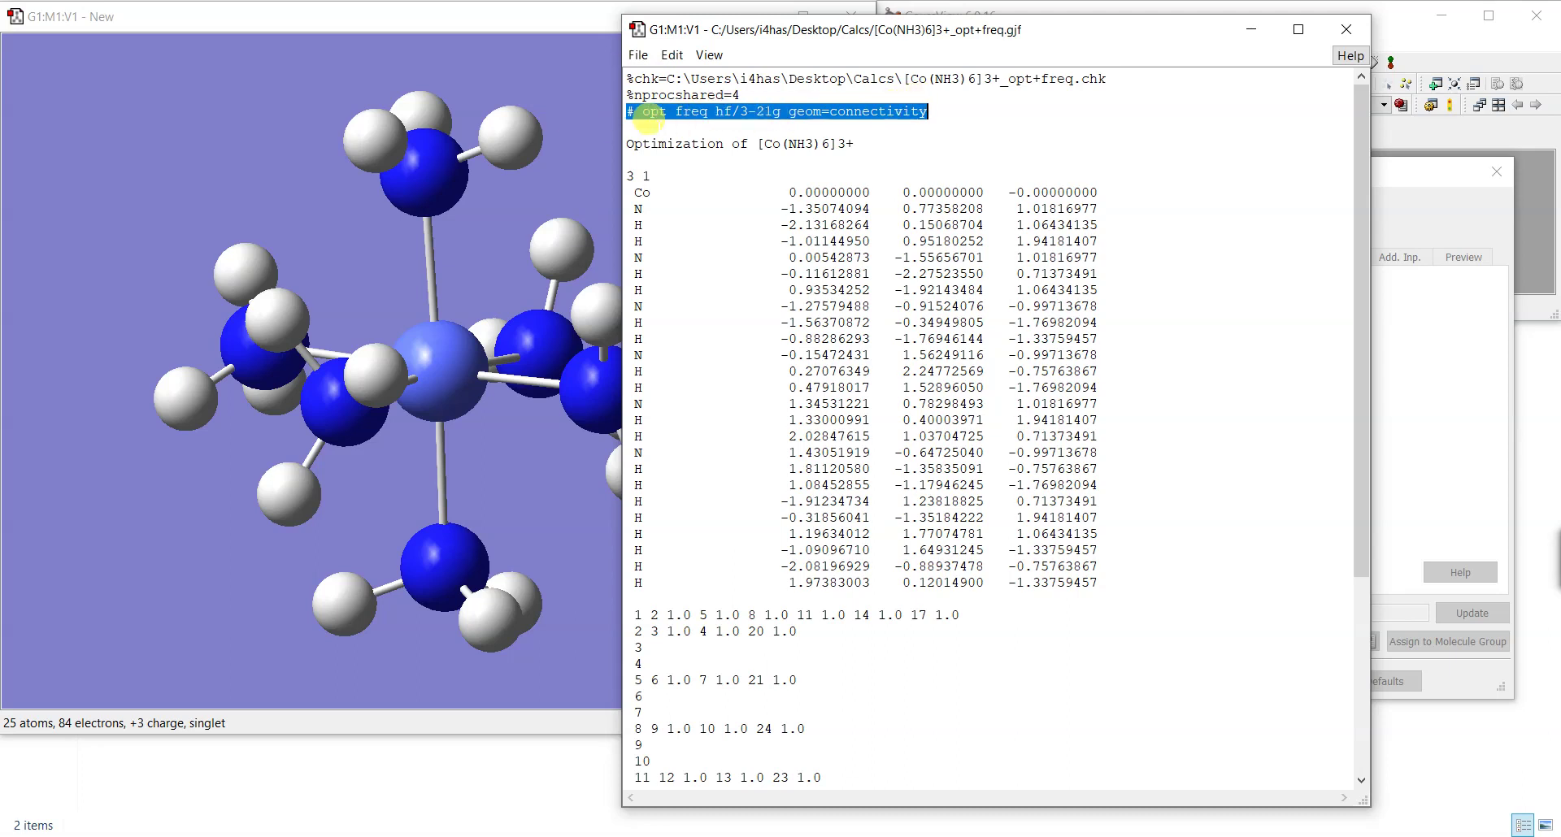
double_click(655, 112)
double_click(705, 111)
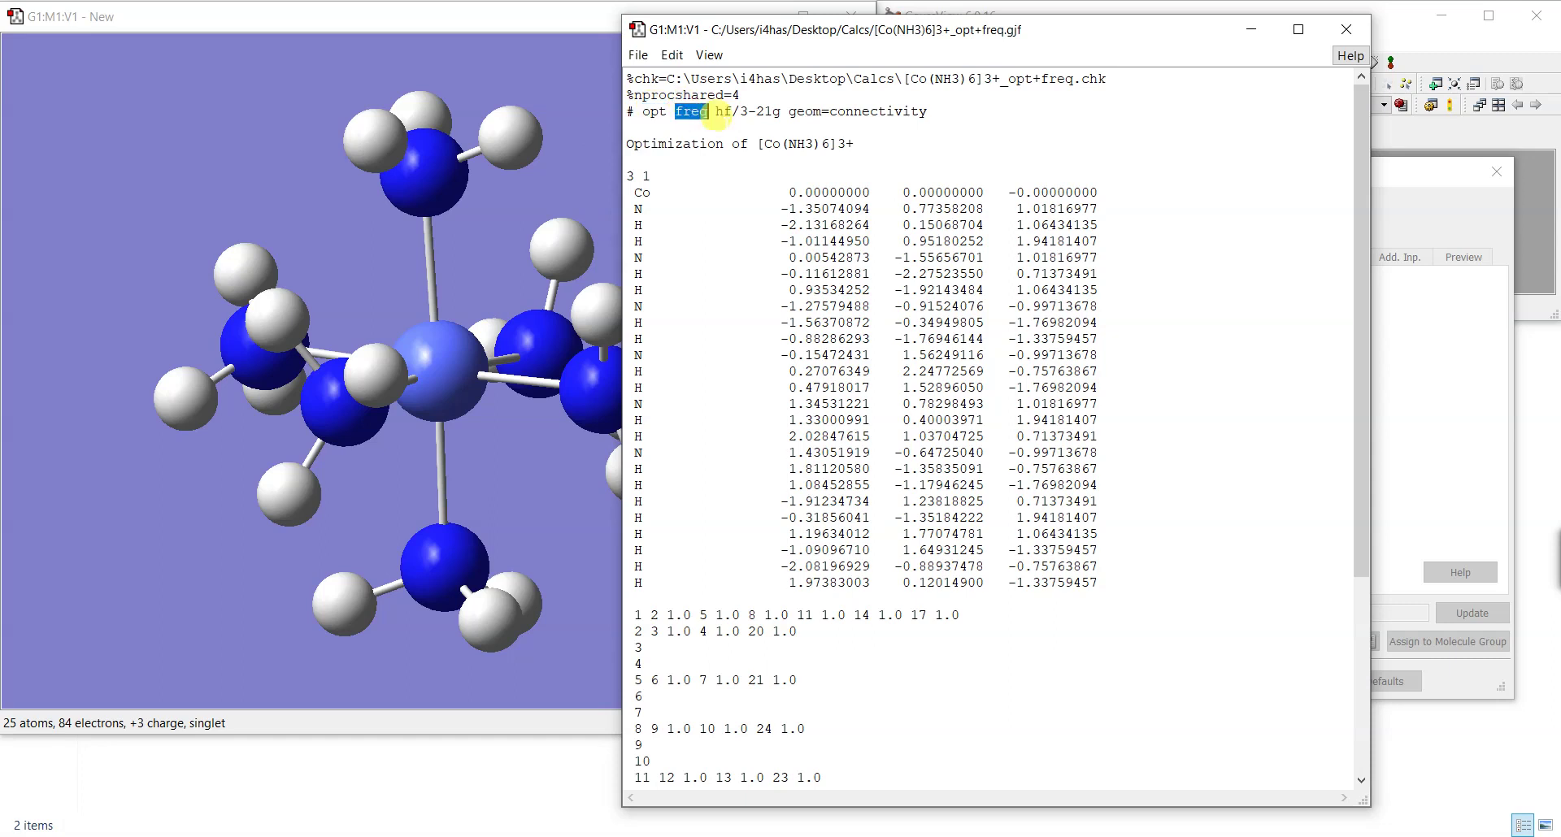
double_click(722, 112)
double_click(760, 111)
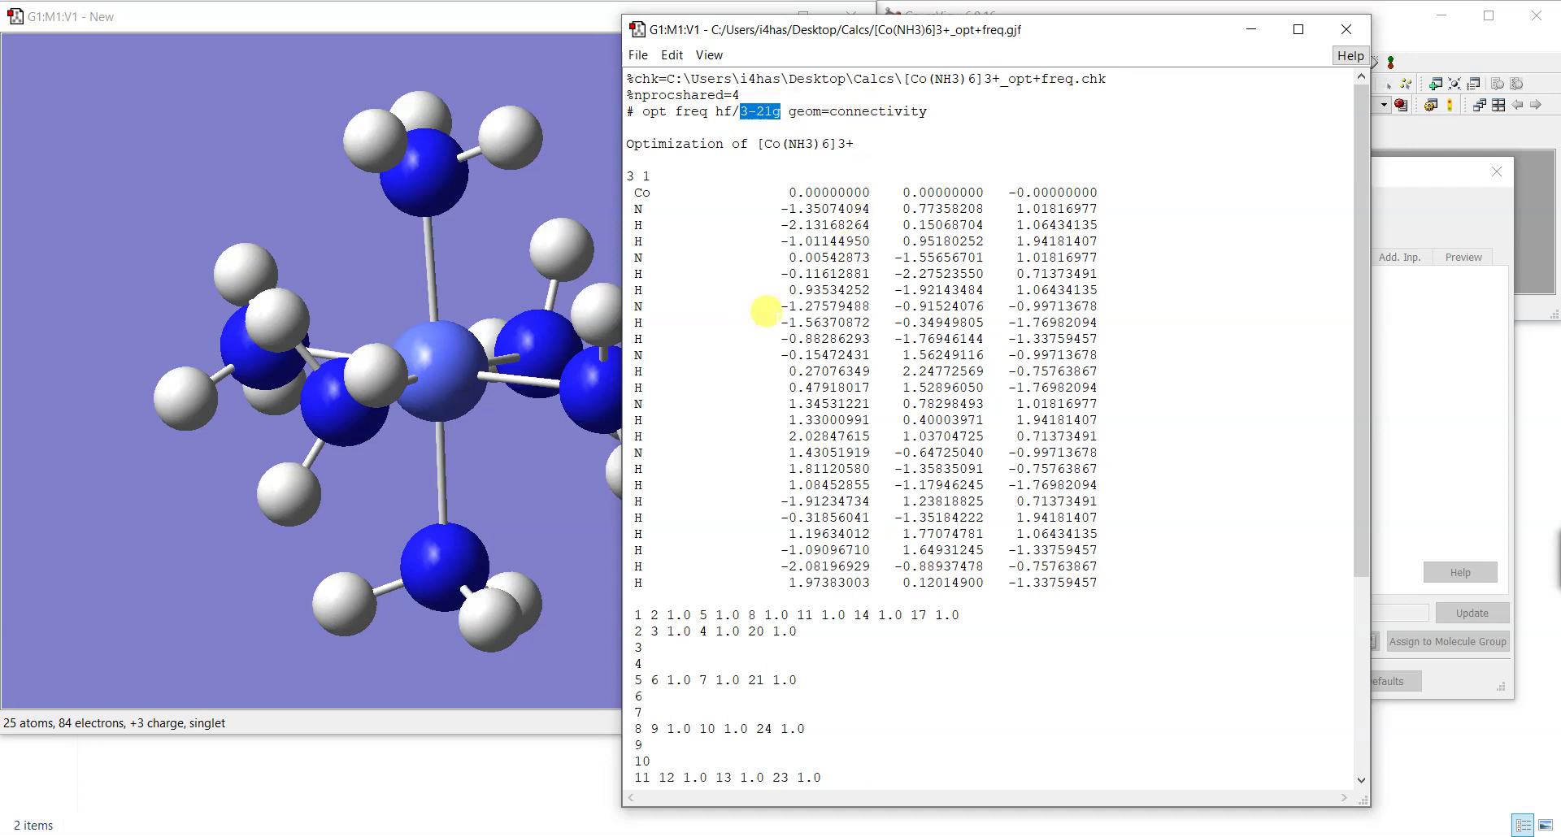
Step: Examine the atomic coordinates, connectivity table, title, and charge and multiplicity line in the Gaussian input file
left_click_drag(616, 189, 1134, 574)
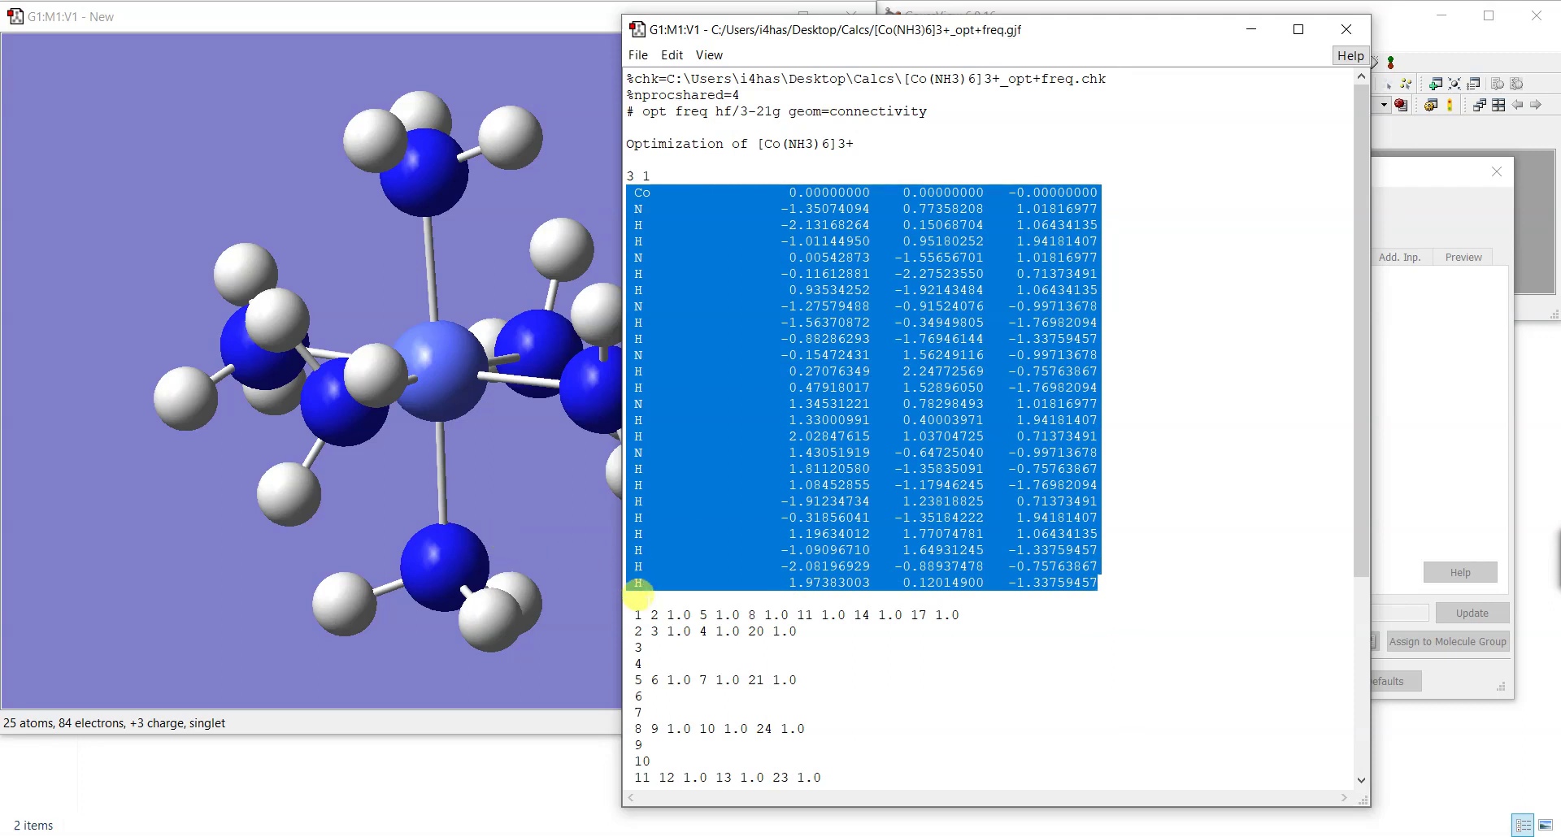
left_click(632, 599)
left_click_drag(627, 615, 854, 826)
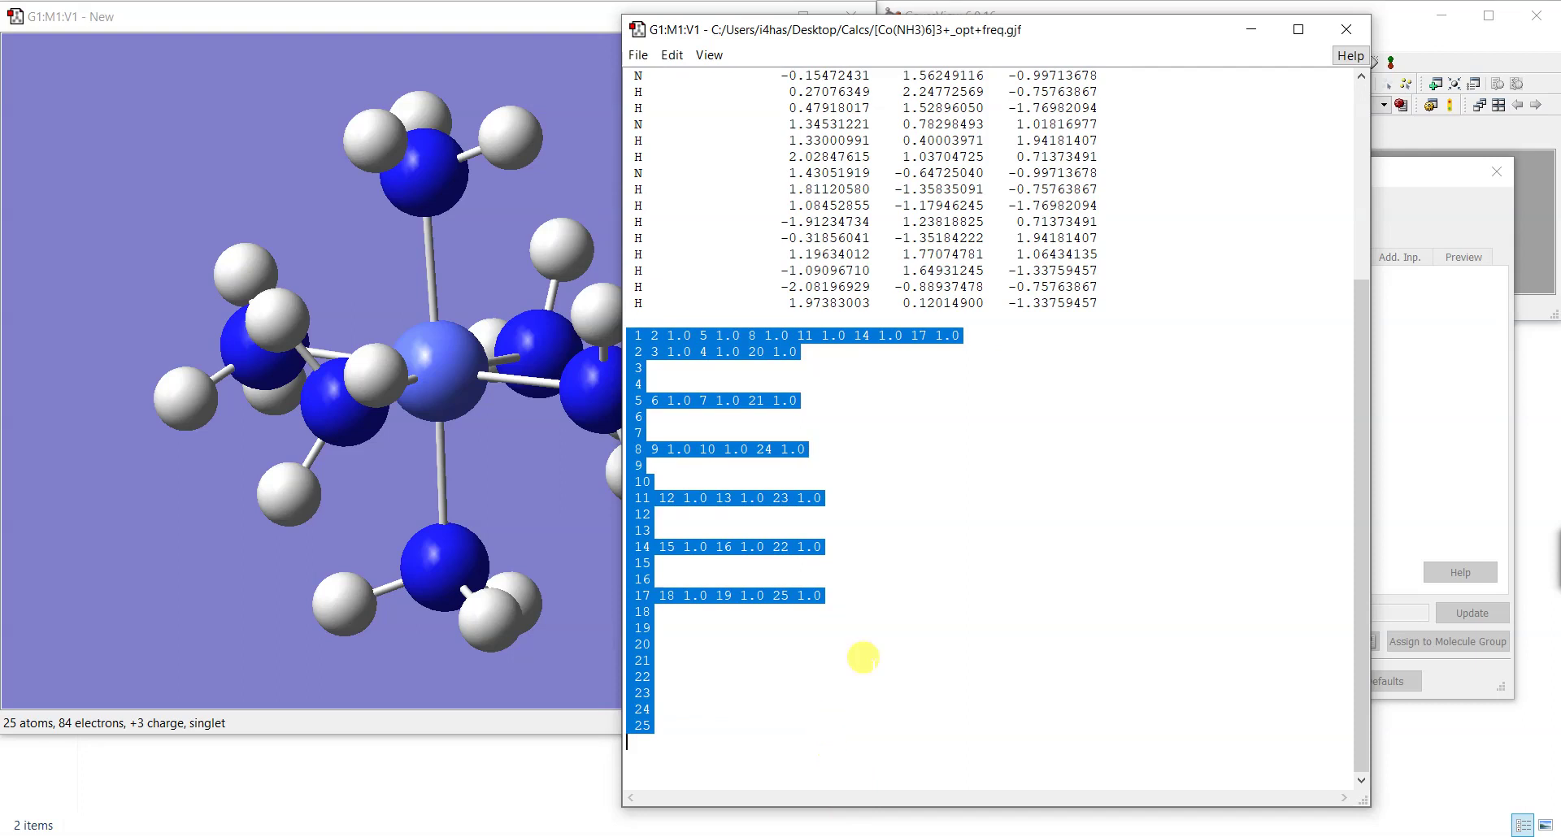
scroll(905, 541, "up", 6)
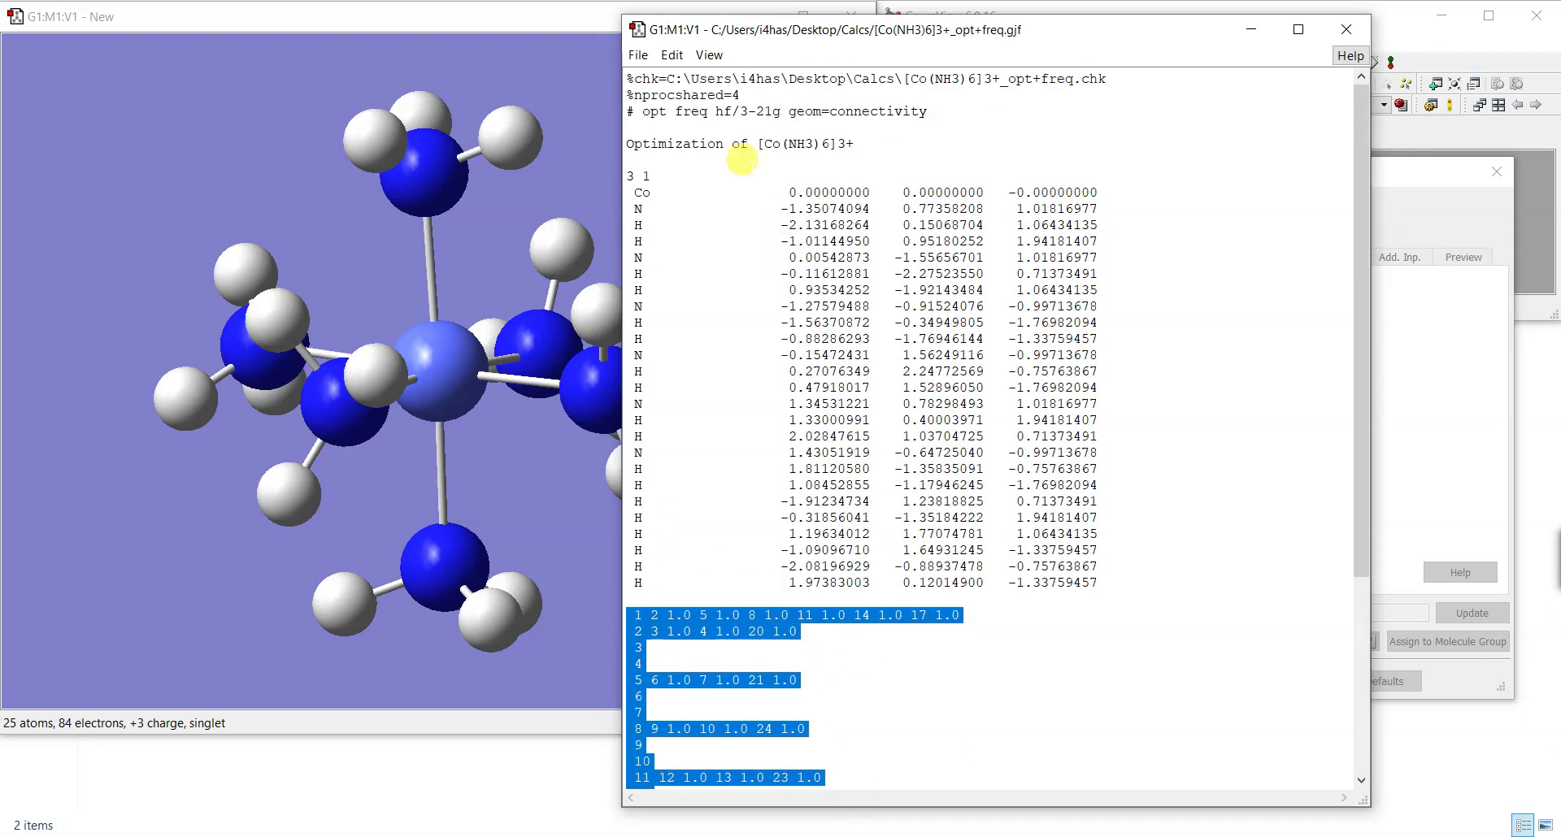
left_click(626, 144)
left_click_drag(624, 146, 862, 140)
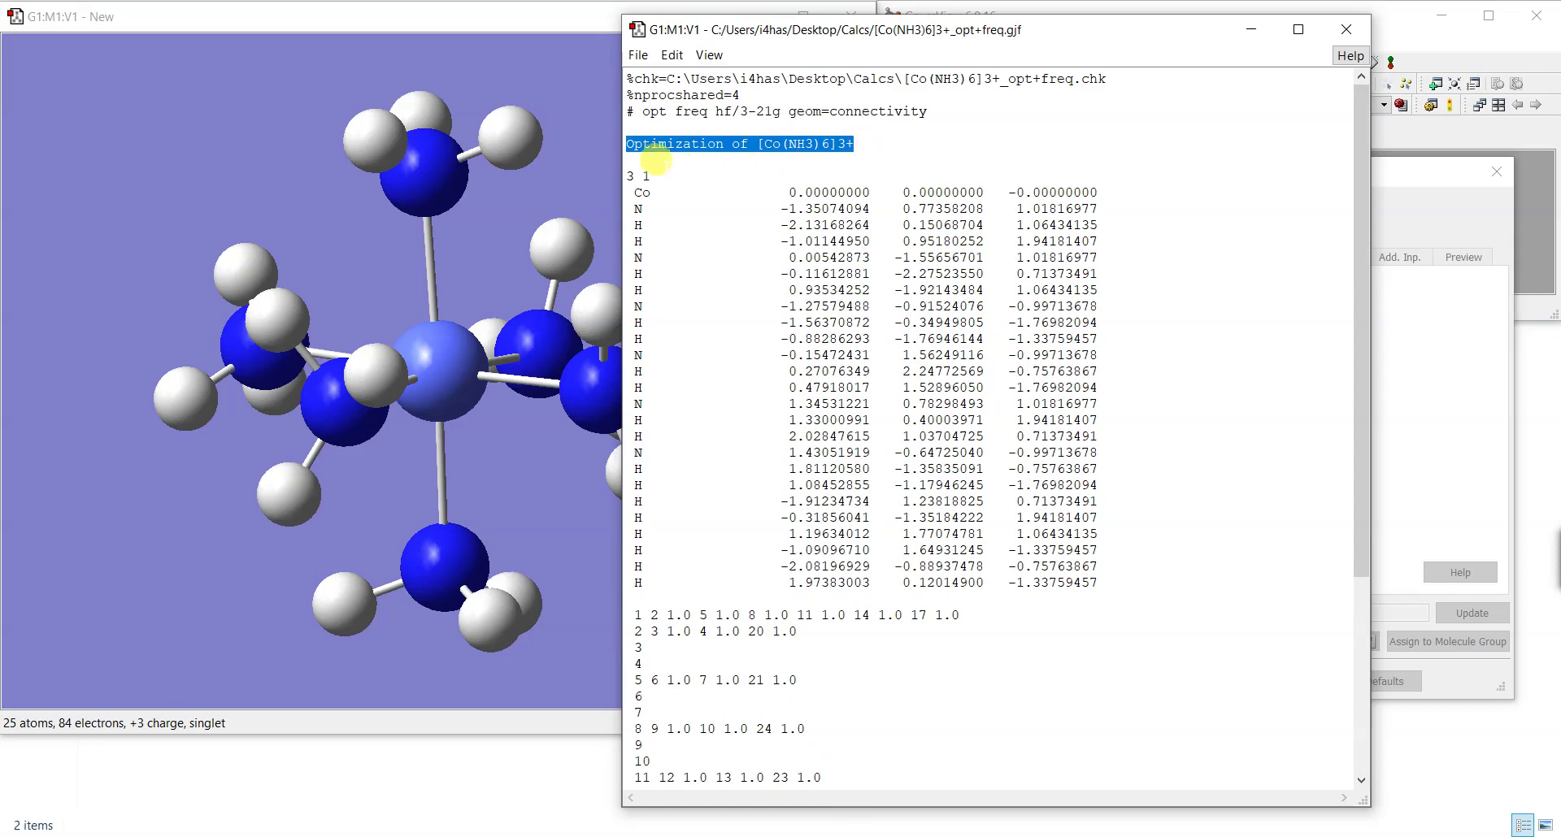
left_click(619, 170)
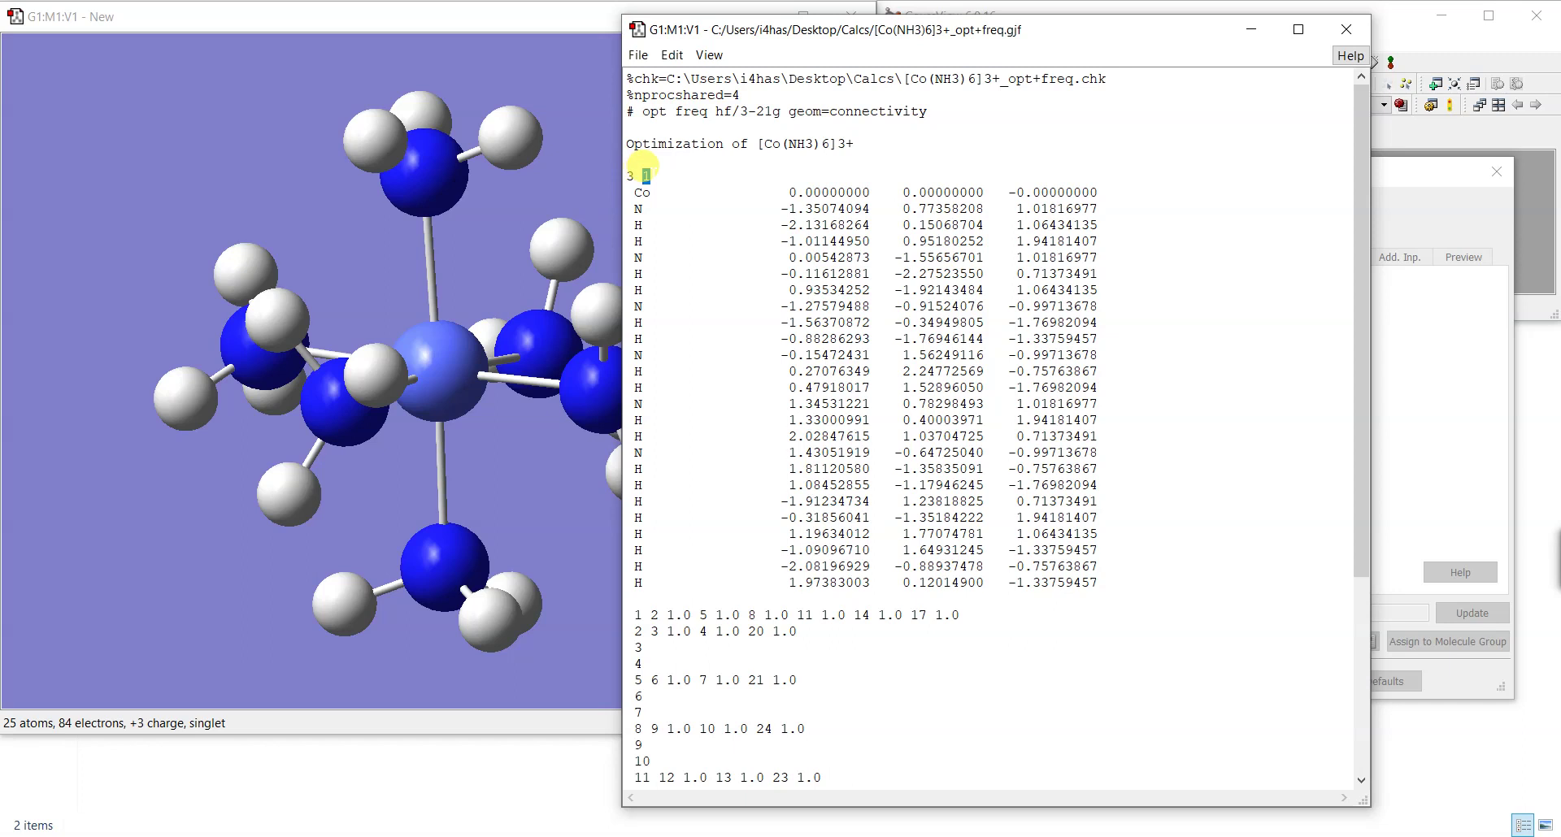
left_click_drag(628, 192, 1111, 575)
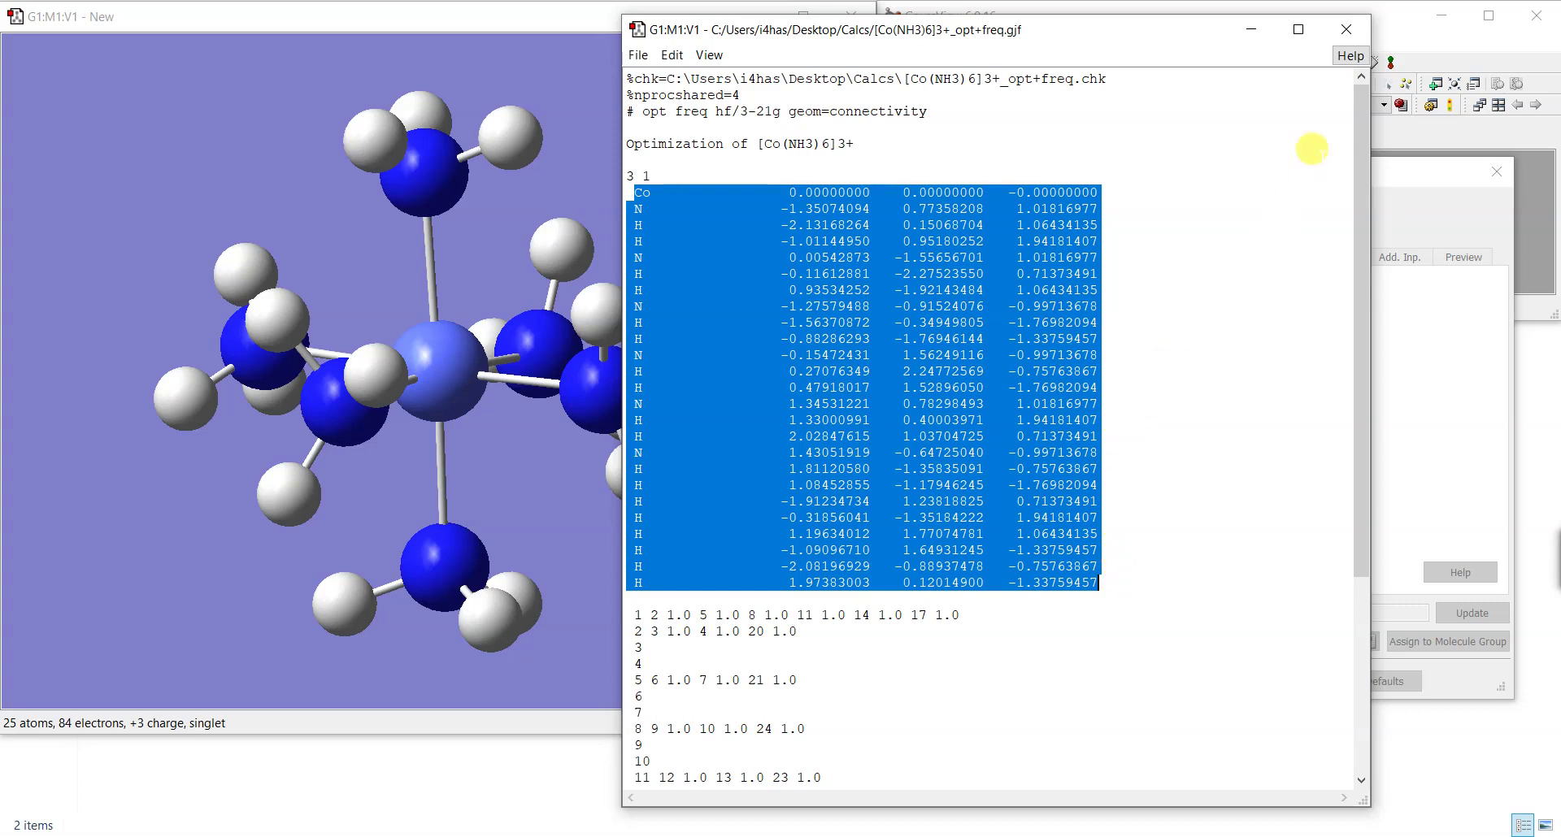
Step: Close the input file editor, submit [Co(NH3)6]3+_opt+freq.gjf to Gaussian, and close the molecule window
left_click(1346, 29)
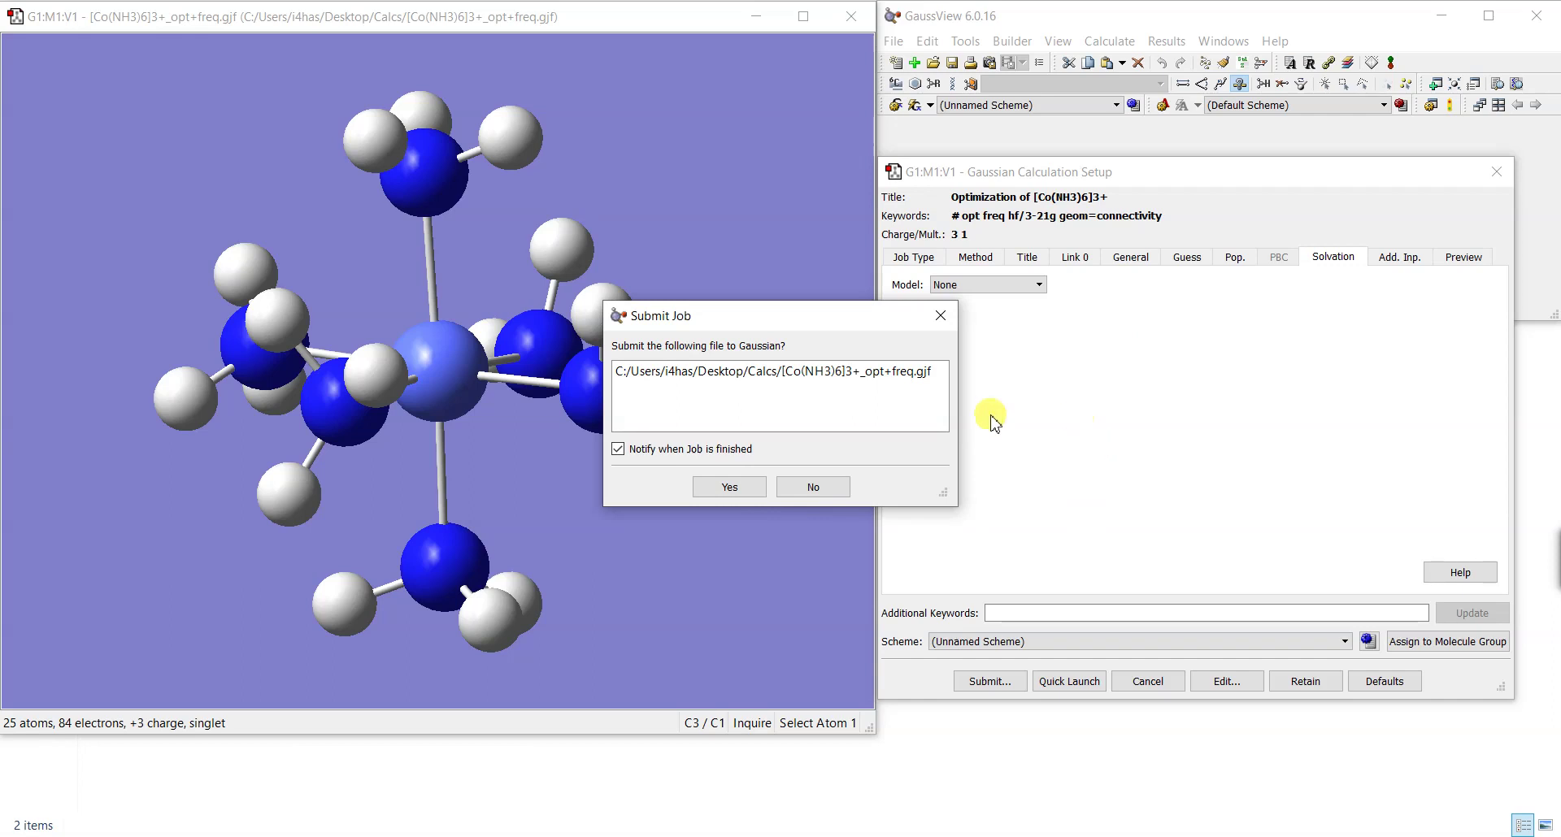
left_click(730, 487)
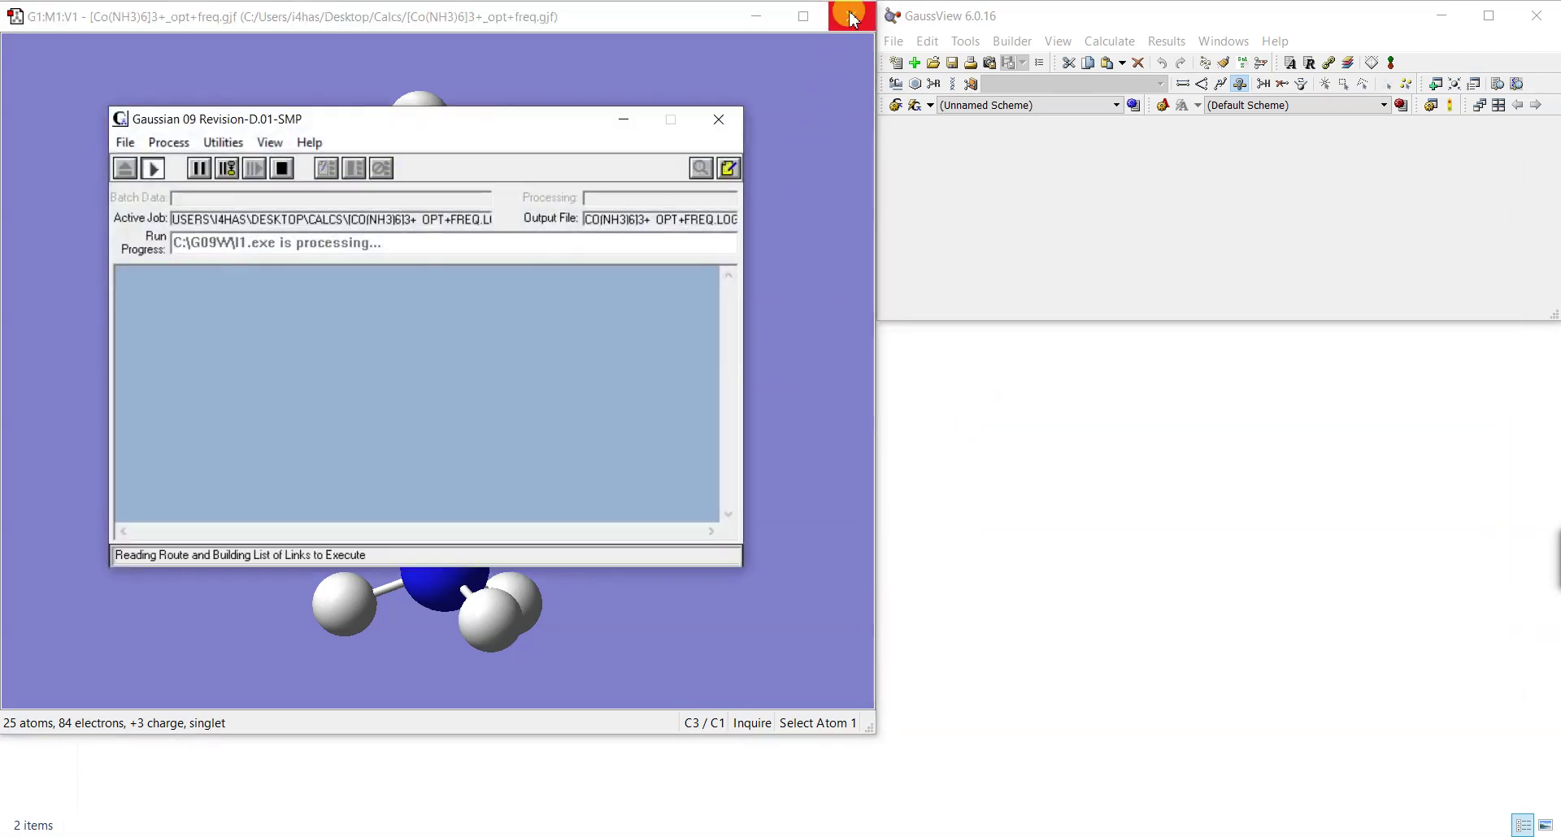
left_click(853, 17)
left_click_drag(472, 130, 475, 382)
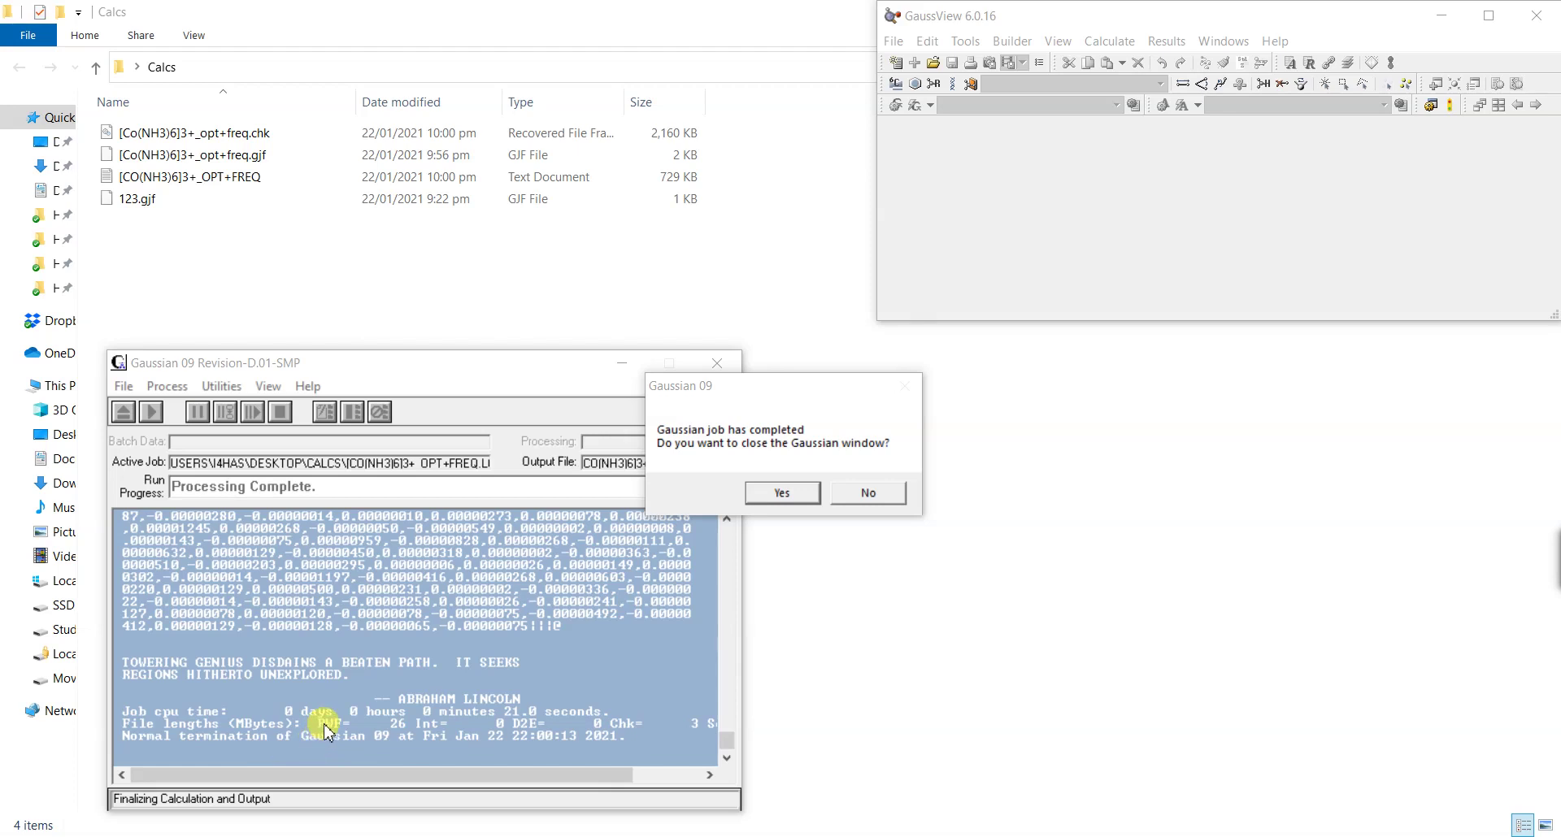
Step: Close the finished Gaussian job window and open the result file [Co(NH3)6]3+_opt+freq.chk to view the optimized complex
left_click(799, 493)
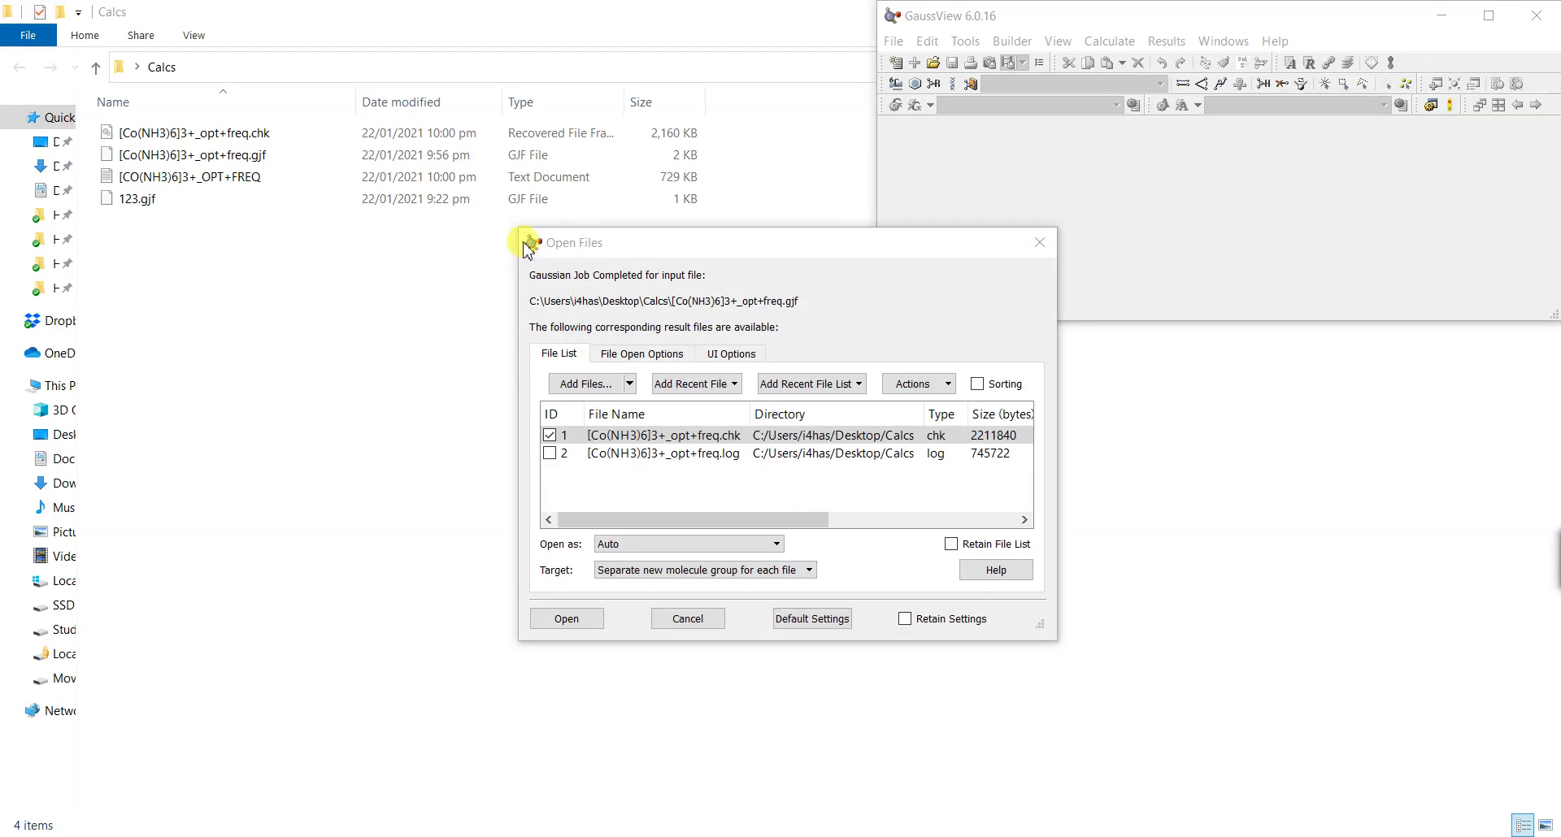
left_click_drag(520, 228, 313, 148)
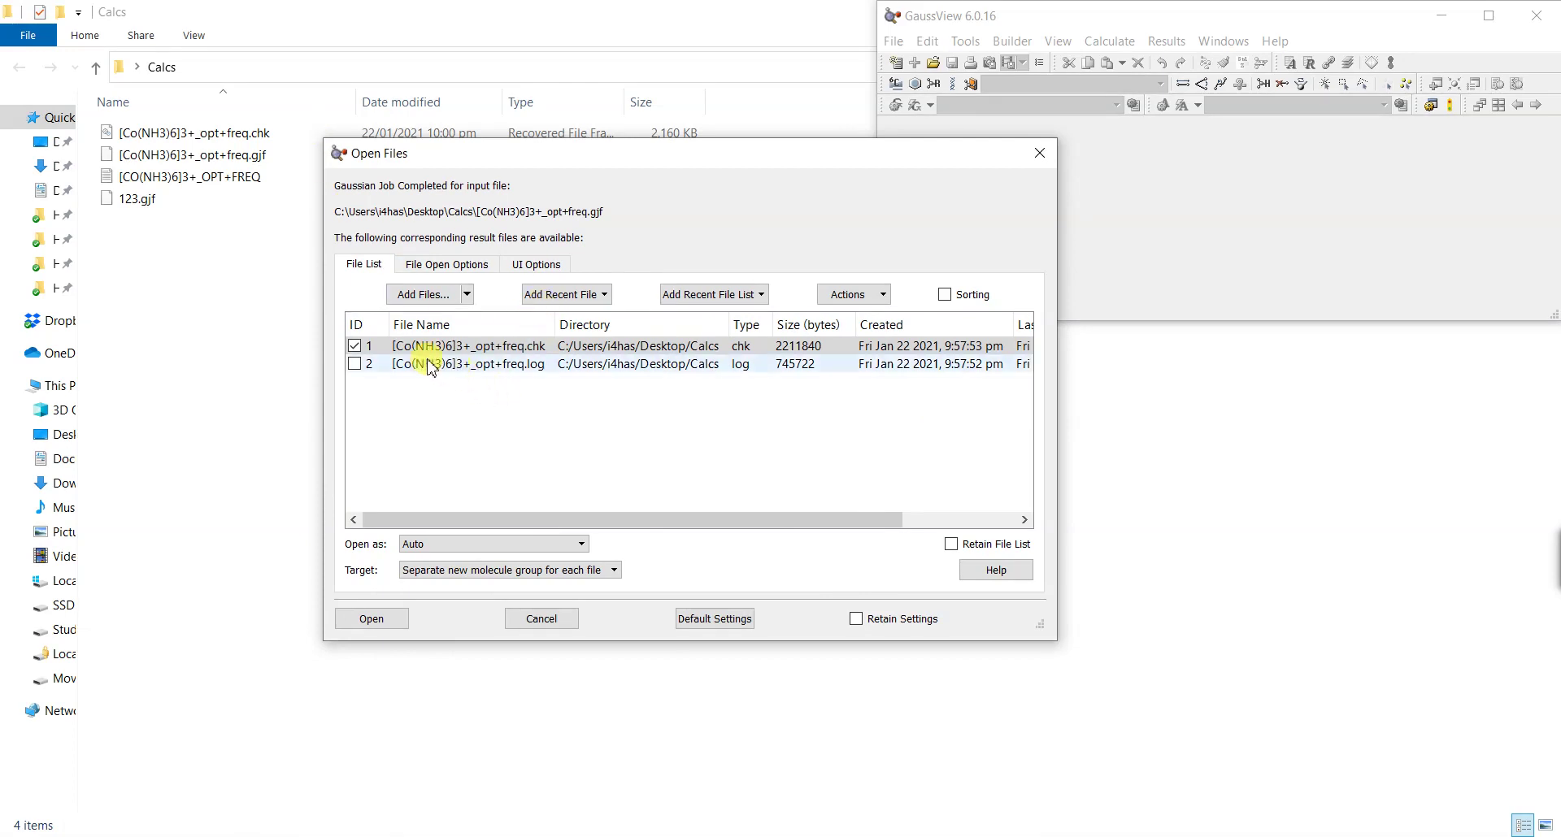
left_click(522, 367)
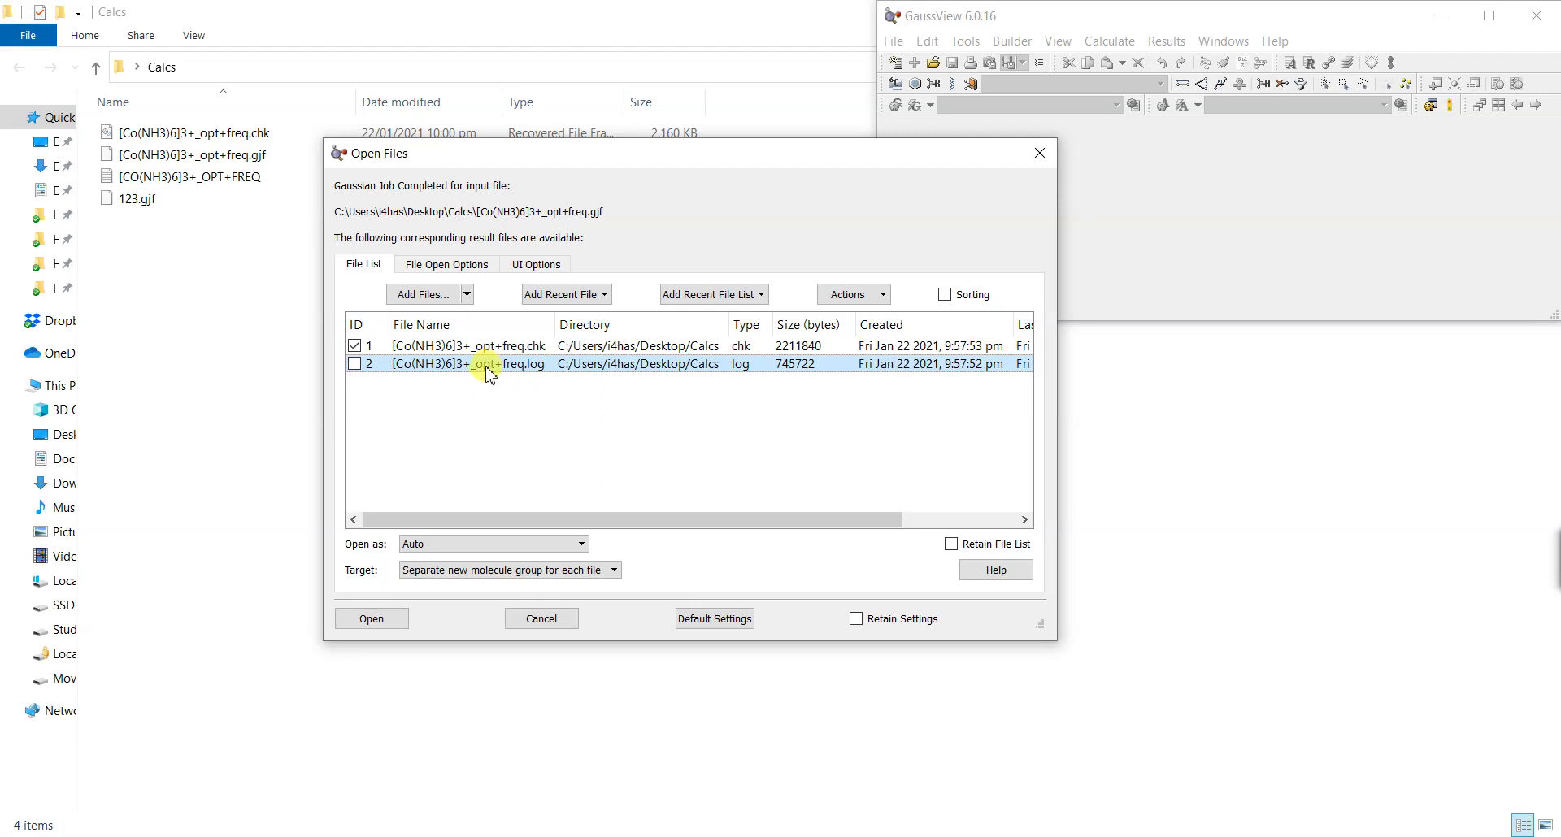
left_click(530, 346)
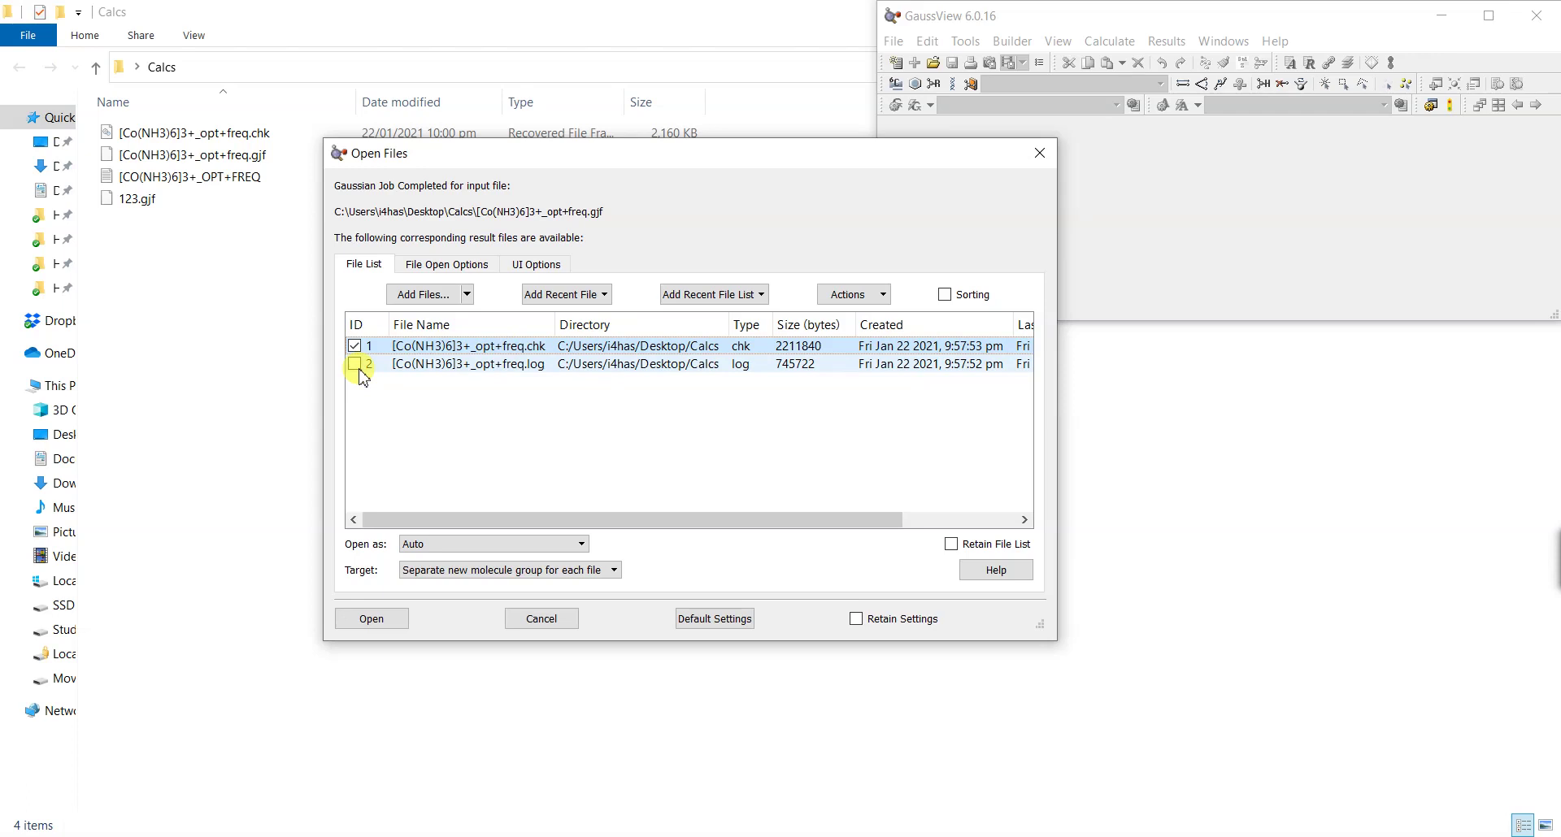
left_click(392, 622)
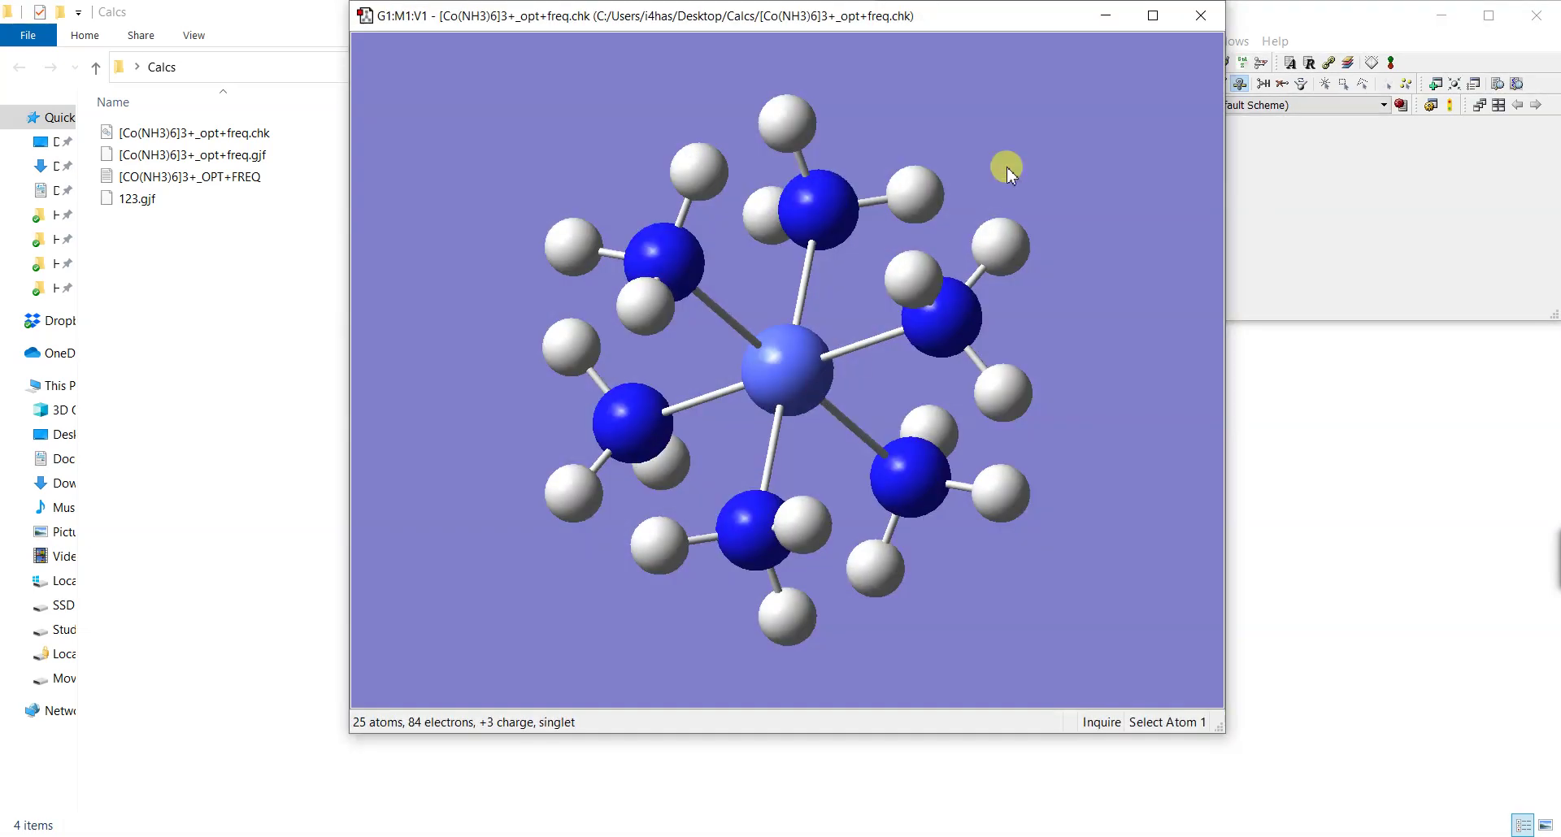
left_click_drag(988, 17, 639, 26)
left_click_drag(637, 376, 616, 435)
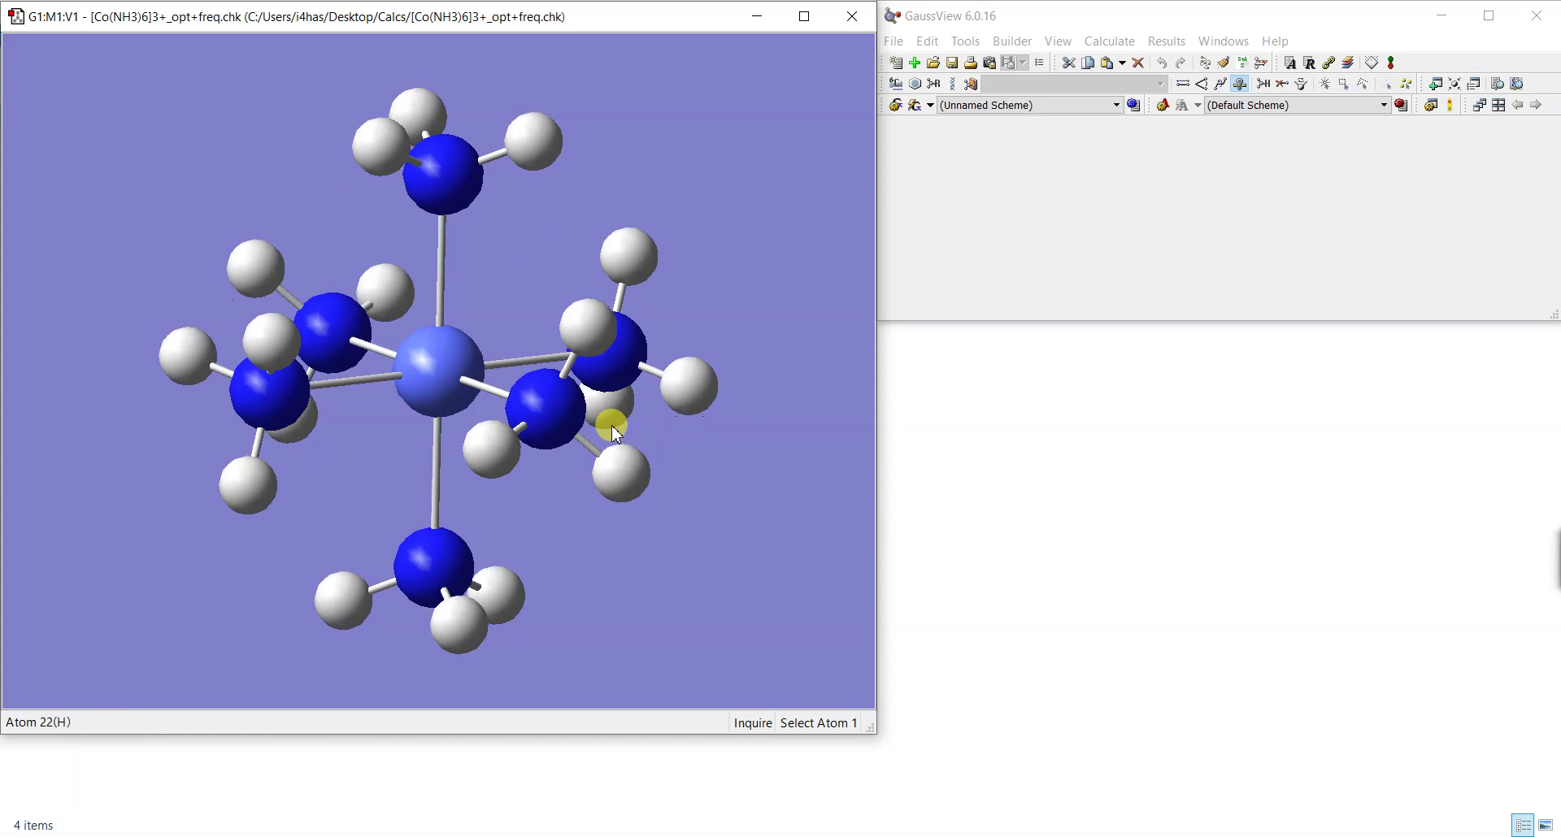